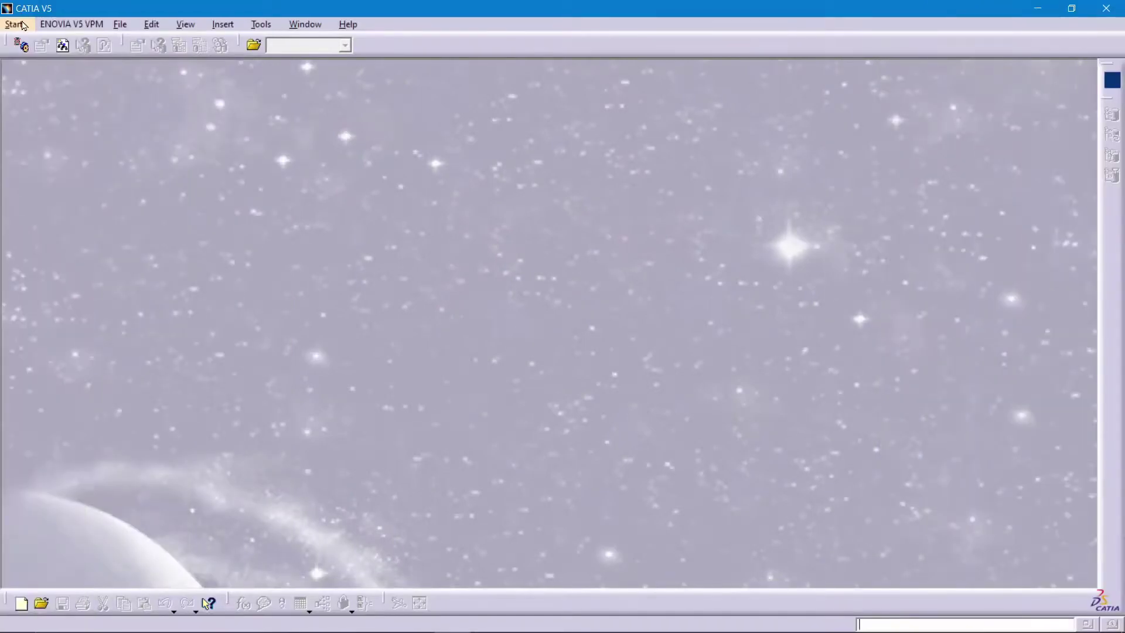
Create a new Part Design part, Part1, and start a sketch on the xy plane.
{"action": "left_click", "coordinate": [16, 24]}
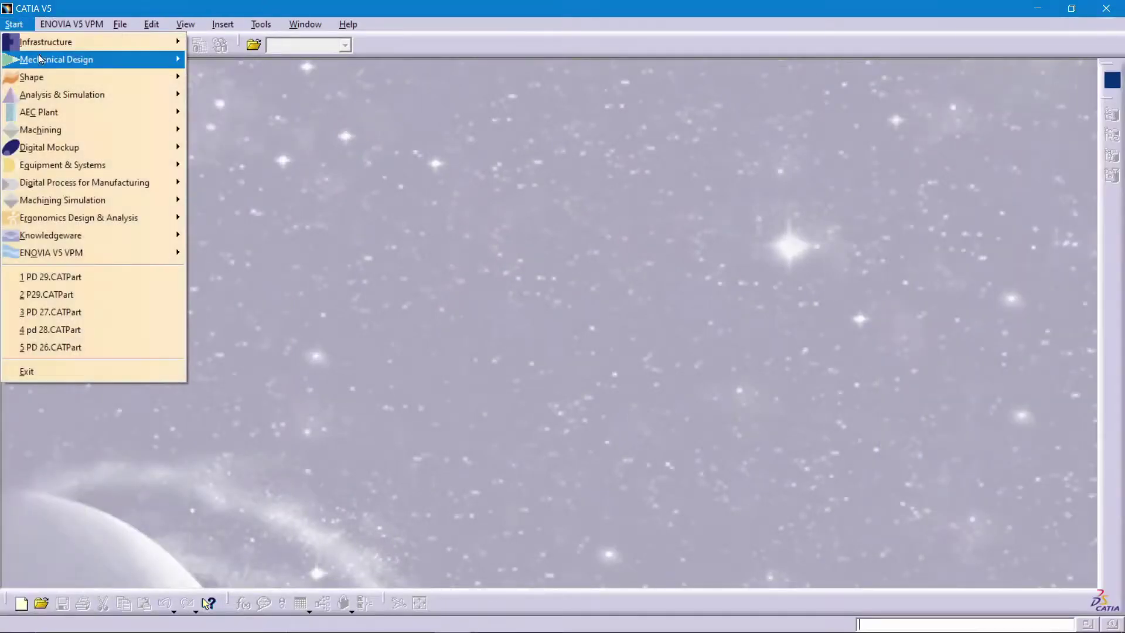
{"action": "left_click", "coordinate": [231, 56]}
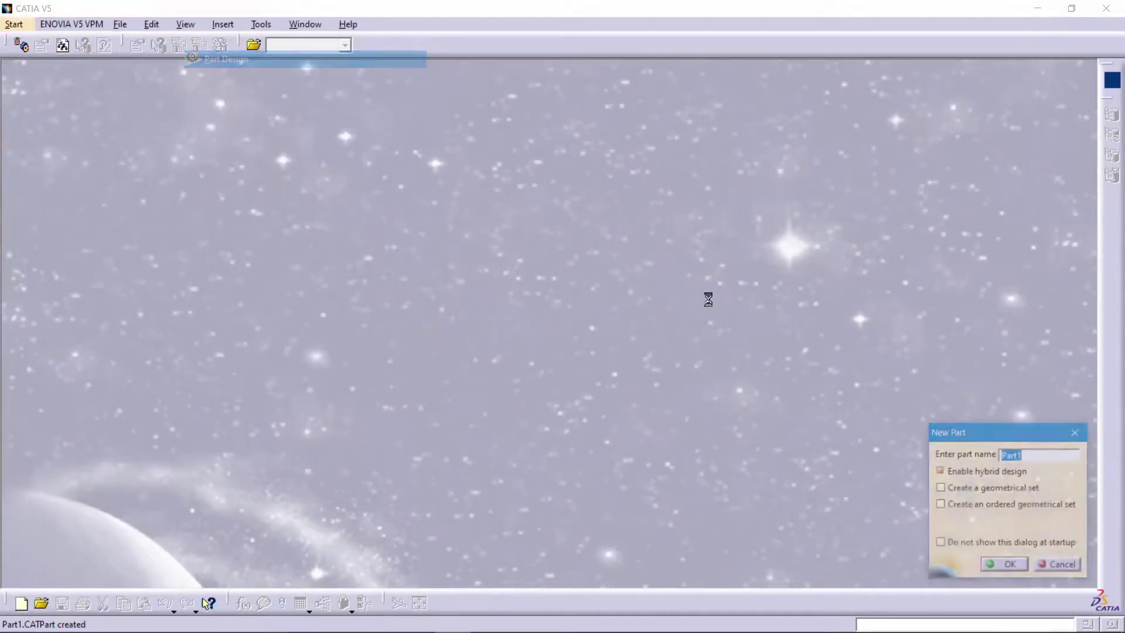
{"action": "left_click", "coordinate": [1006, 563]}
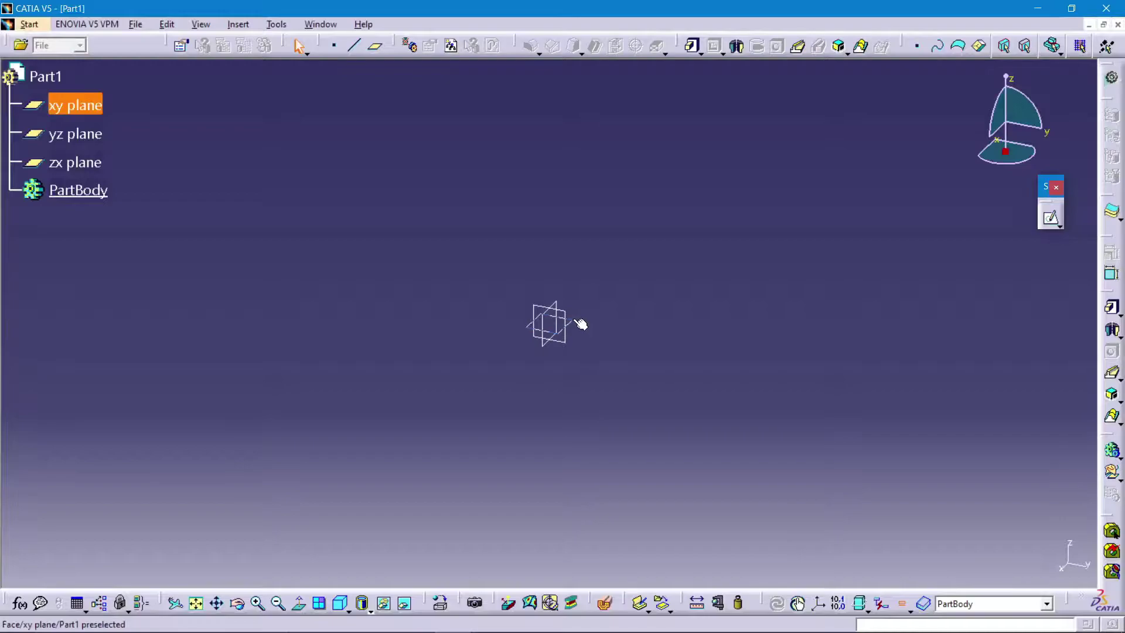
{"action": "left_click", "coordinate": [1050, 217]}
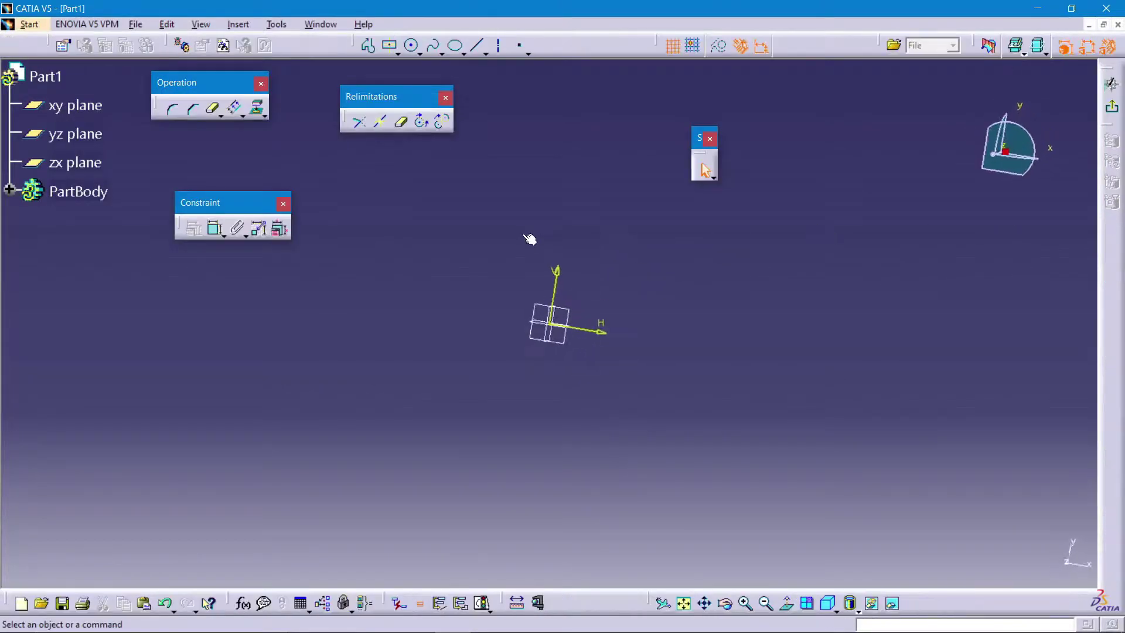
Draw two circles, one at the origin and one to its right.
{"action": "left_click", "coordinate": [411, 45]}
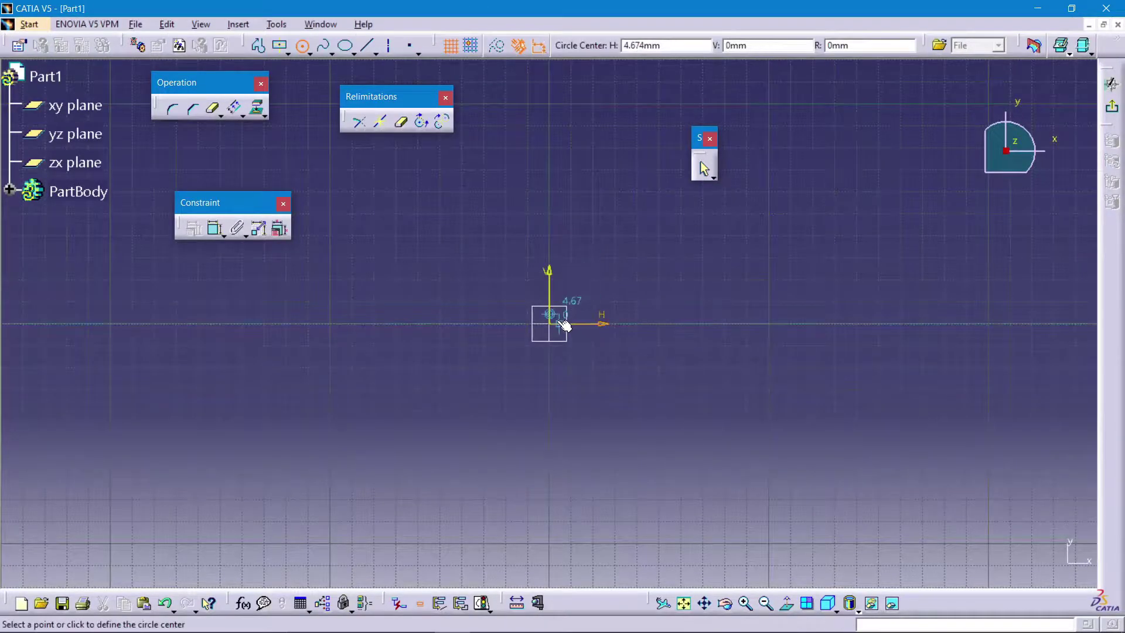
{"action": "left_click", "coordinate": [555, 329]}
{"action": "left_click", "coordinate": [447, 243]}
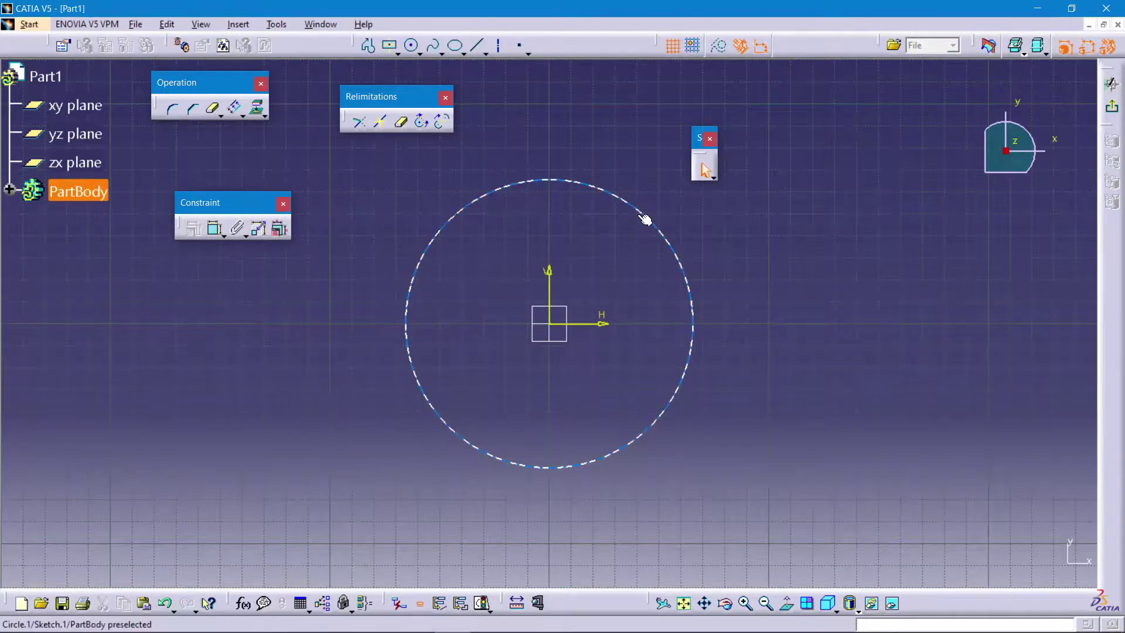
{"action": "mouse_move", "coordinate": [627, 256]}
{"action": "middle_mouse_down"}
{"action": "mouse_move", "coordinate": [628, 282]}
{"action": "mouse_move", "coordinate": [537, 311]}
{"action": "middle_mouse_up"}
{"action": "left_click", "coordinate": [411, 45]}
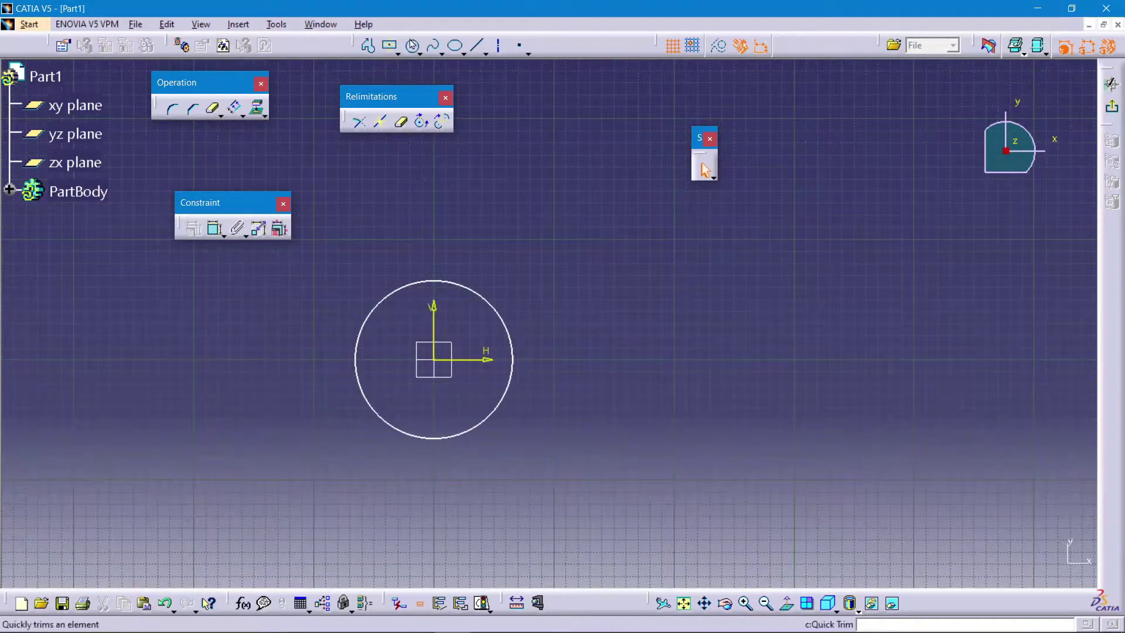
{"action": "left_click", "coordinate": [650, 357]}
{"action": "left_click", "coordinate": [649, 289]}
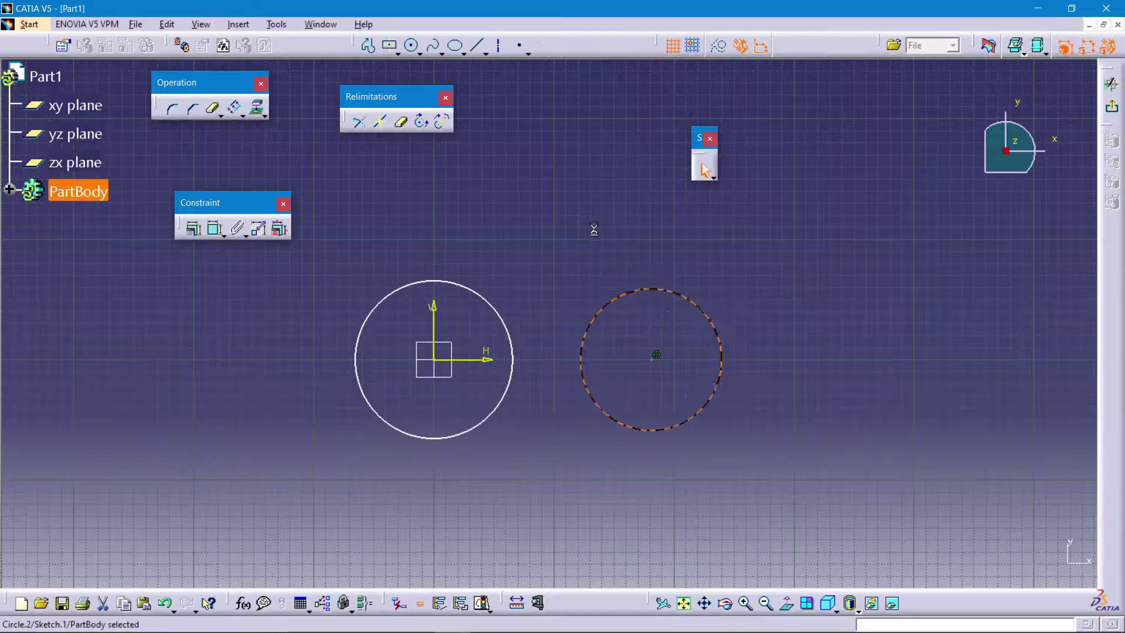
Constrain both circle diameters to 100 mm.
{"action": "left_click", "coordinate": [356, 360]}
{"action": "left_click", "coordinate": [316, 378]}
{"action": "double_click", "coordinate": [322, 381]}
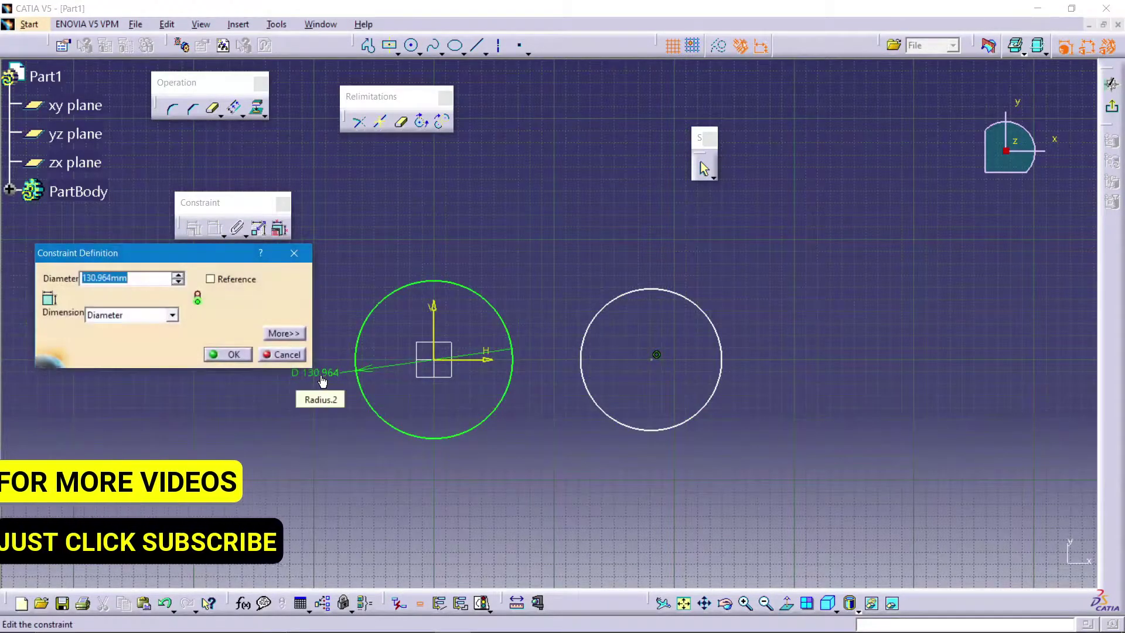
{"action": "type", "text": "100"}
{"action": "key", "text": "Return"}
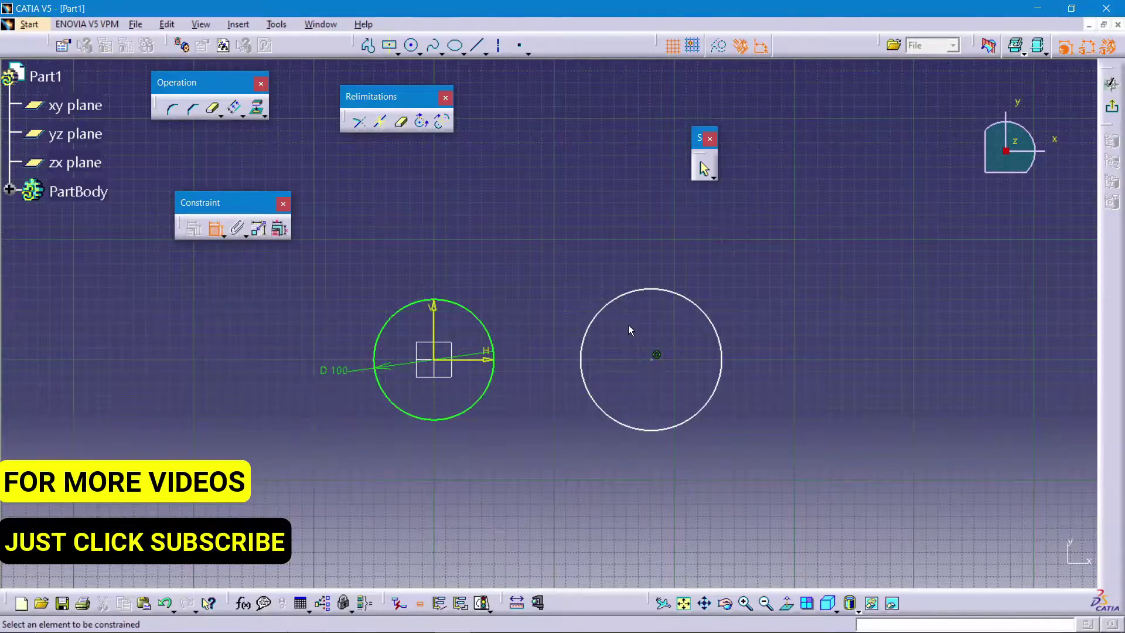
{"action": "left_click", "coordinate": [606, 309]}
{"action": "left_click", "coordinate": [577, 274]}
{"action": "double_click", "coordinate": [579, 274]}
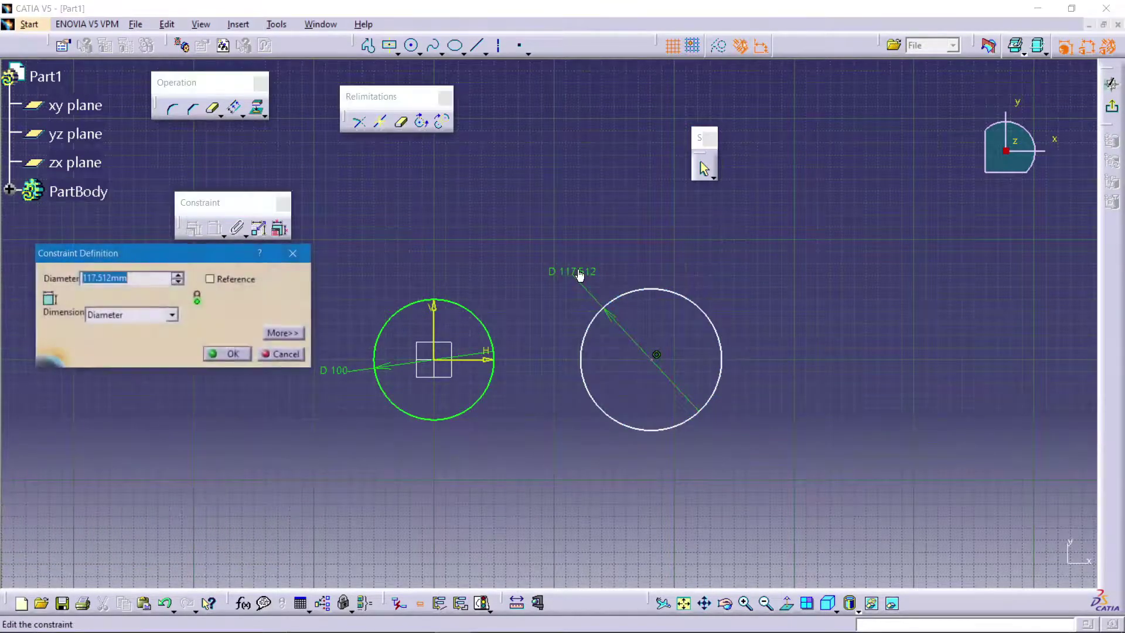
{"action": "type", "text": "100"}
{"action": "key", "text": "Return"}
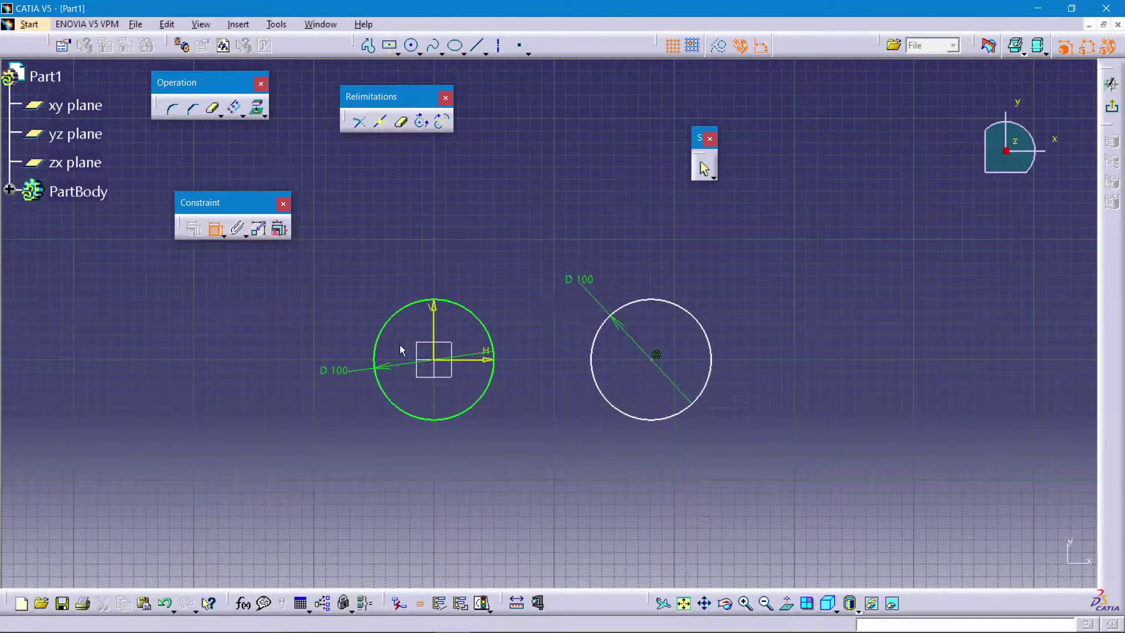
Constrain the distance between the two circle centres to 100 mm.
{"action": "left_click", "coordinate": [433, 336]}
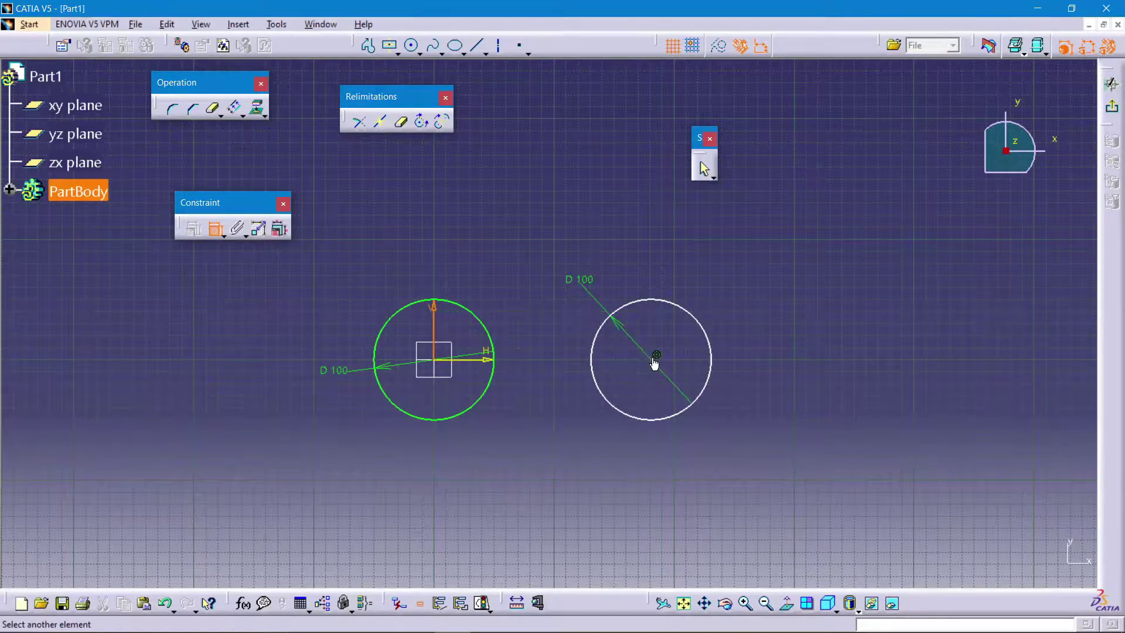
{"action": "left_click", "coordinate": [656, 355]}
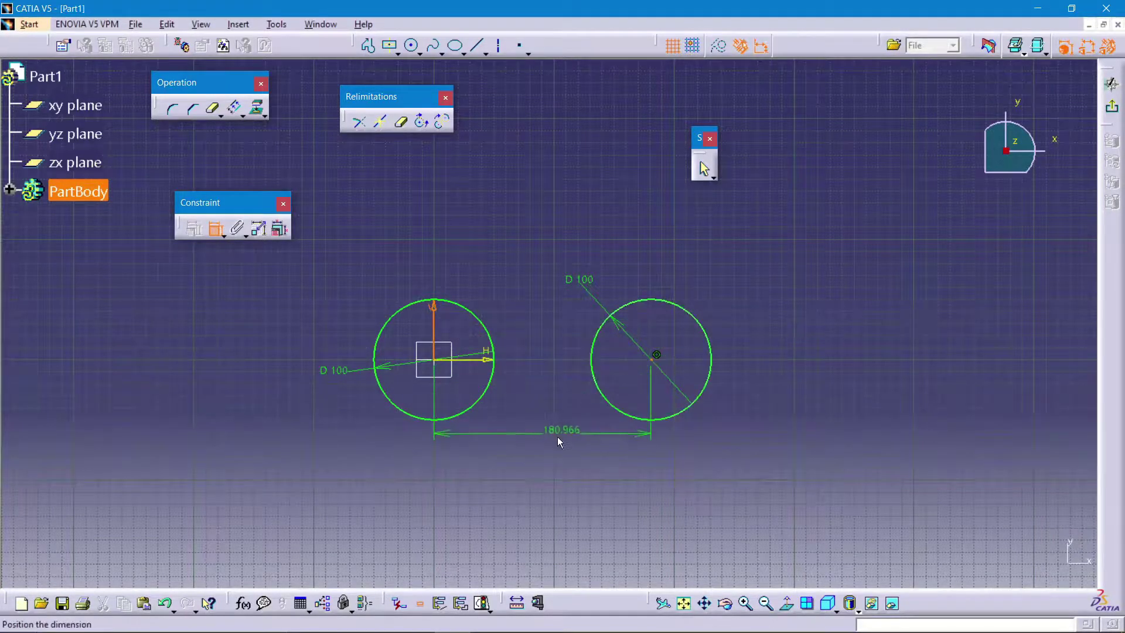
{"action": "left_click", "coordinate": [557, 437]}
{"action": "double_click", "coordinate": [558, 435]}
{"action": "type", "text": "1000"}
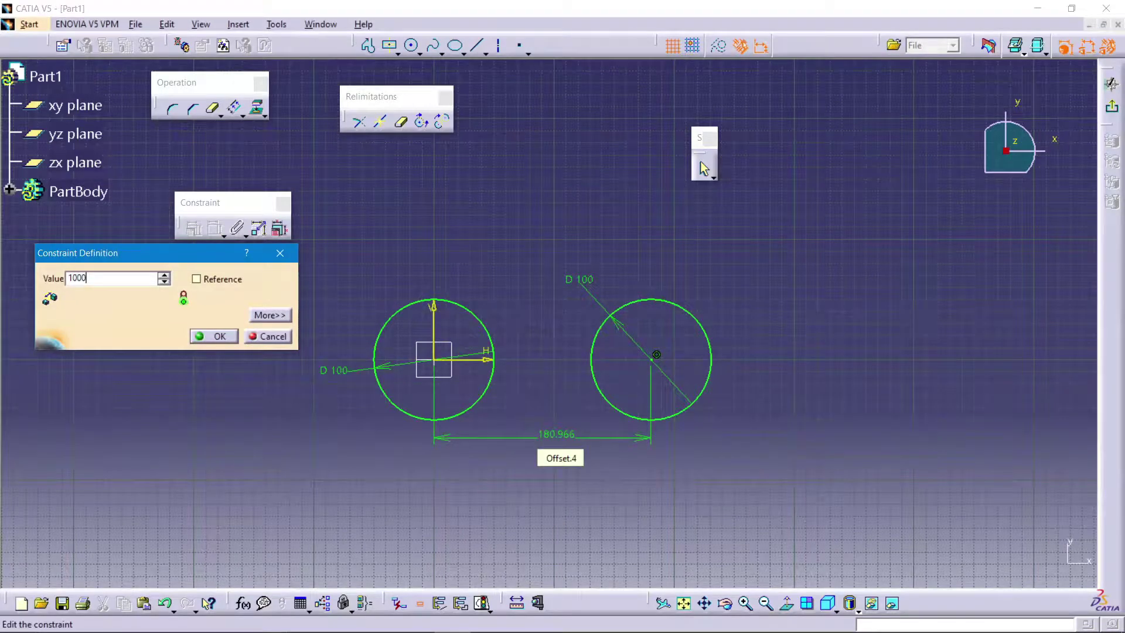
{"action": "key", "text": "BackSpace"}
{"action": "key", "text": "Return"}
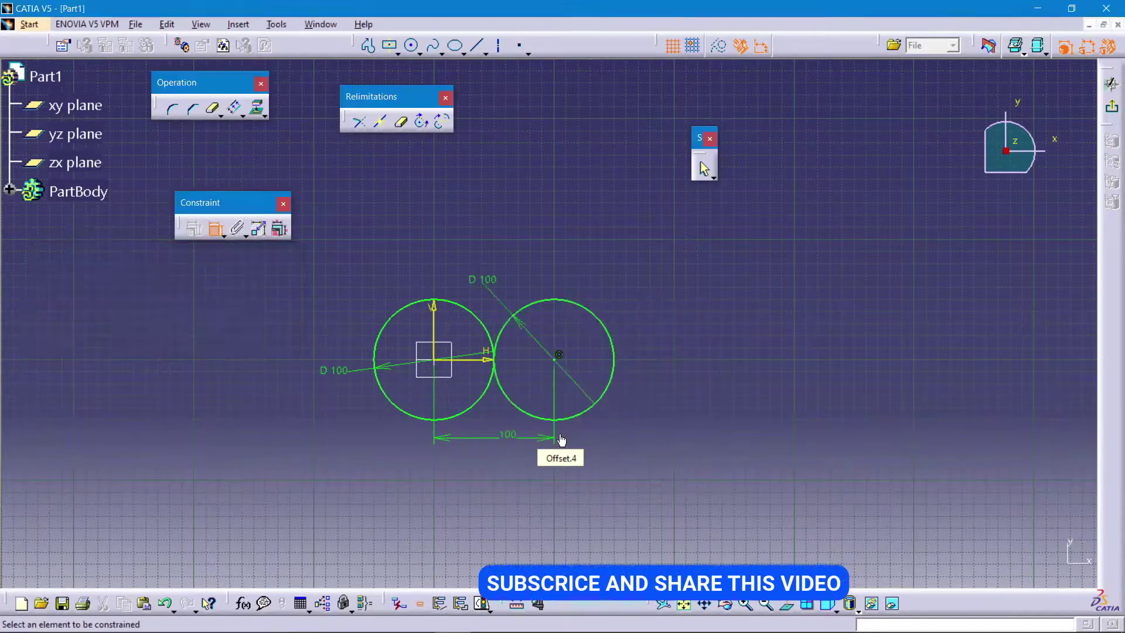
Add bi-tangent lines joining the tops and bottoms of both circles.
{"action": "left_click", "coordinate": [487, 53]}
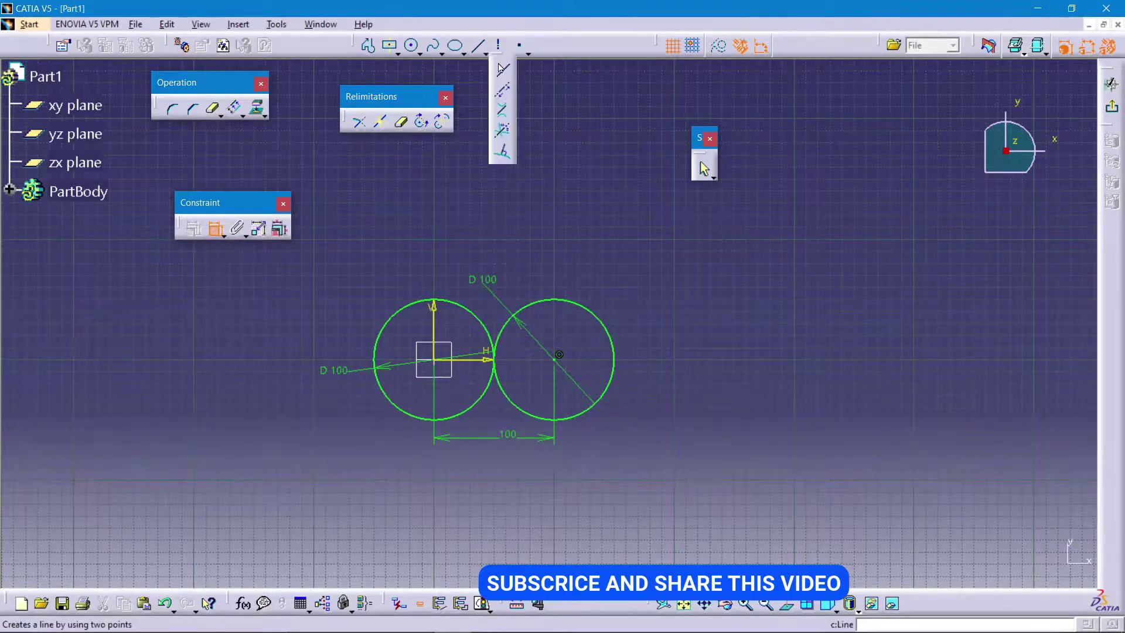
{"action": "left_click", "coordinate": [506, 109]}
{"action": "left_click", "coordinate": [442, 300]}
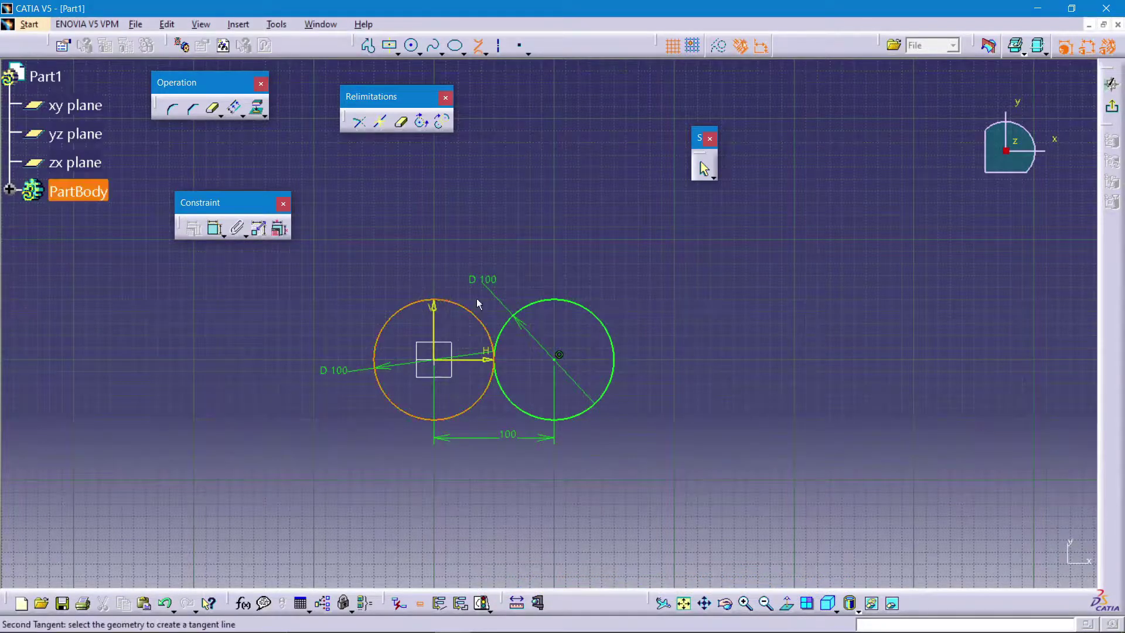
{"action": "left_click", "coordinate": [562, 305]}
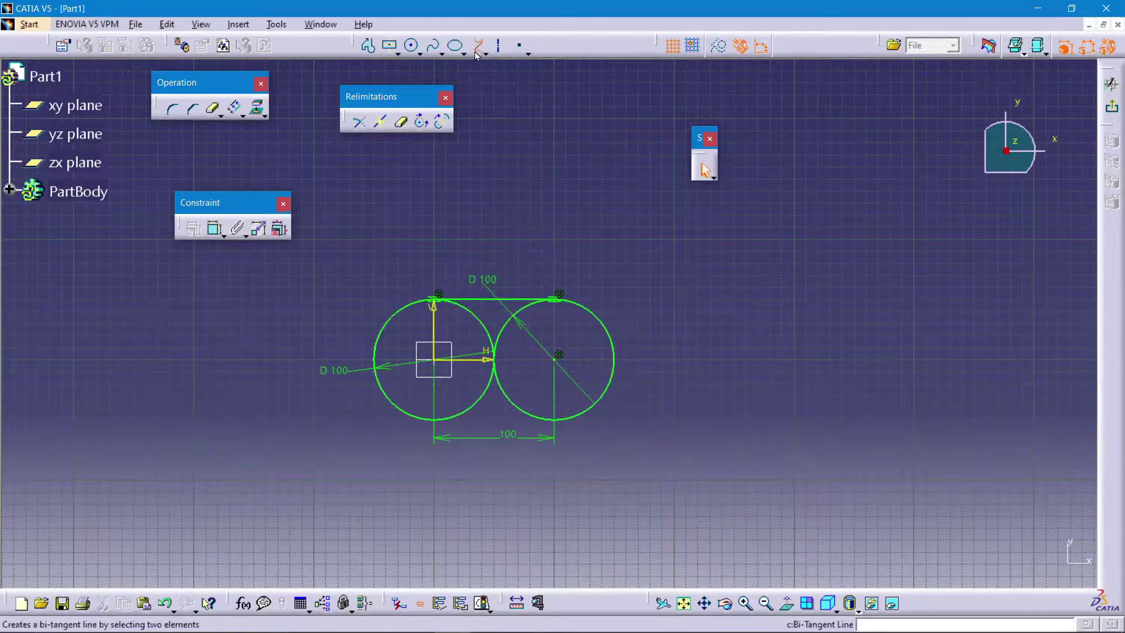
{"action": "left_click", "coordinate": [457, 423]}
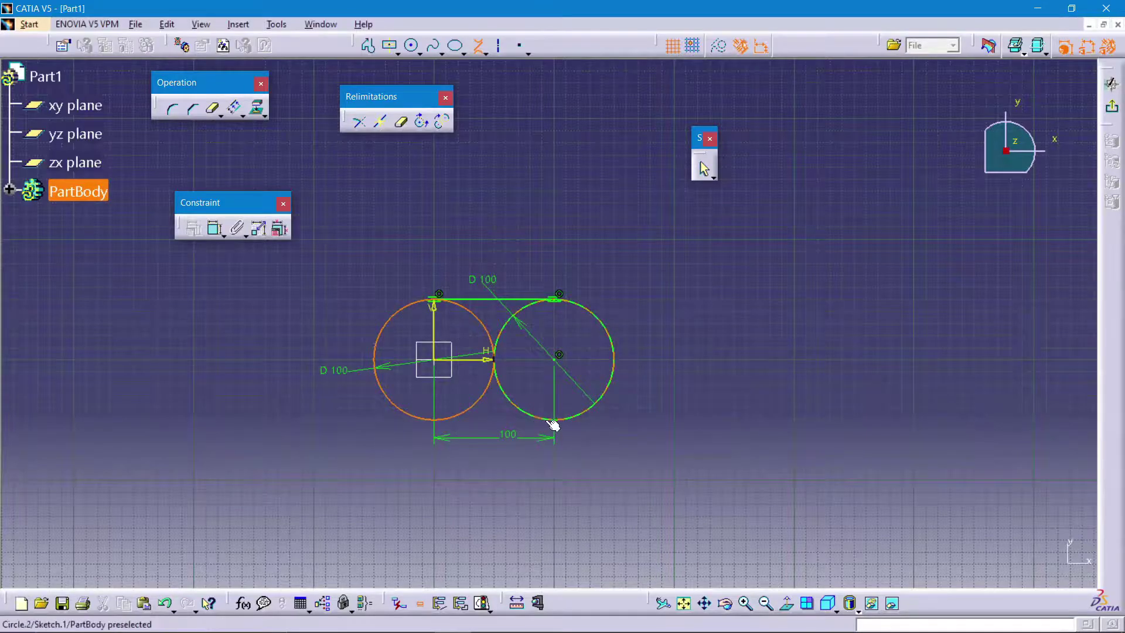
{"action": "left_click", "coordinate": [547, 419]}
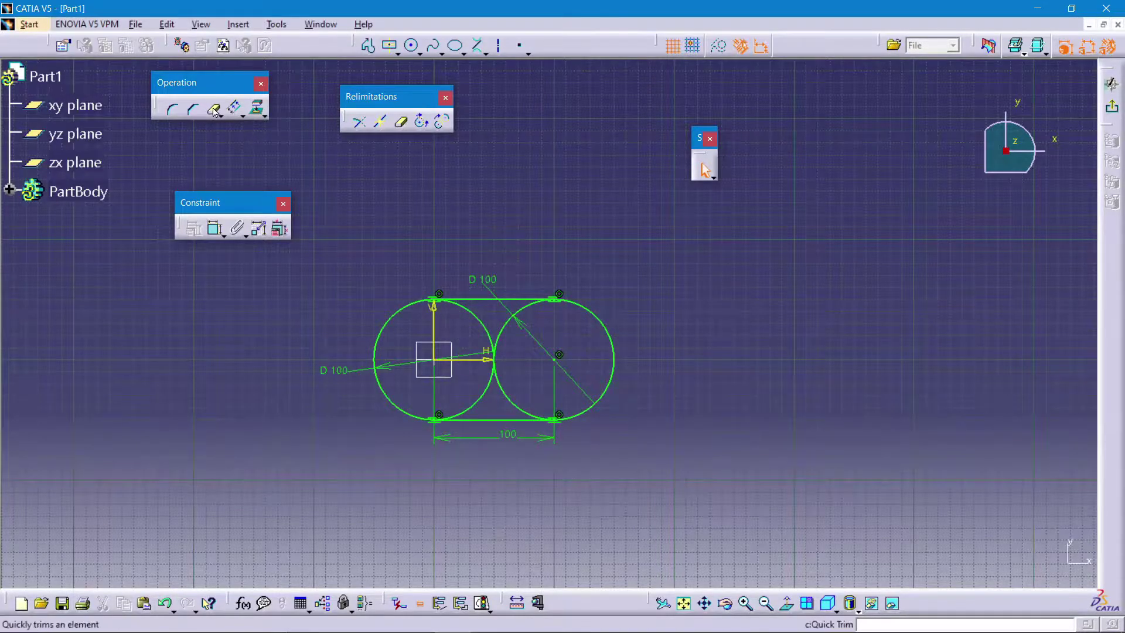
Quick Trim the inner arcs between the circles to leave an obround outline.
{"action": "left_click", "coordinate": [501, 326]}
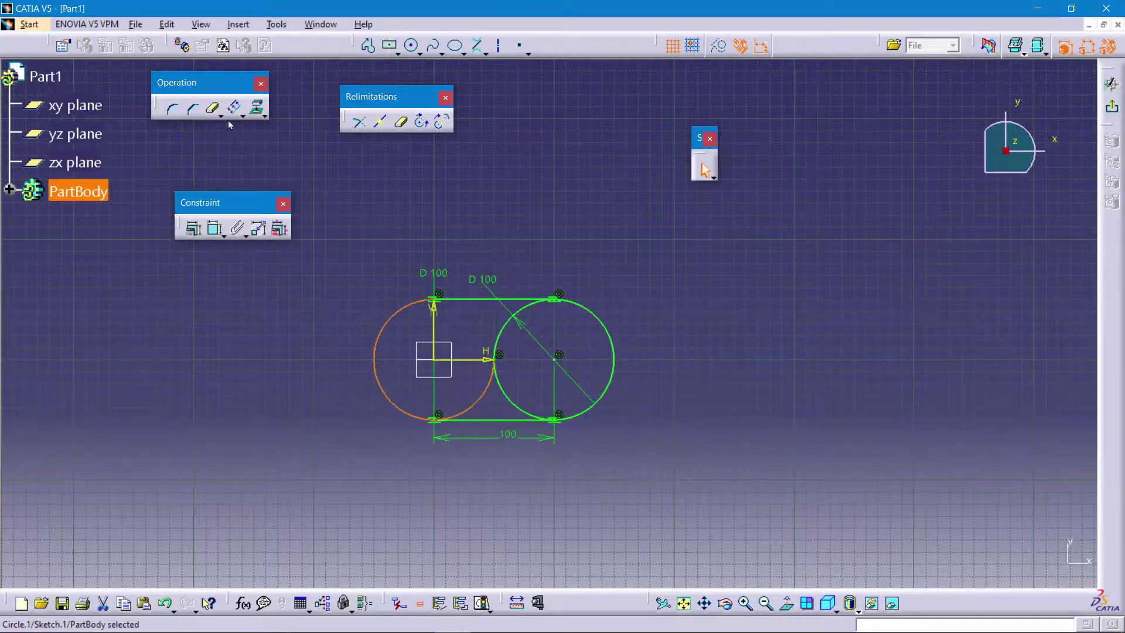
{"action": "left_click", "coordinate": [212, 108]}
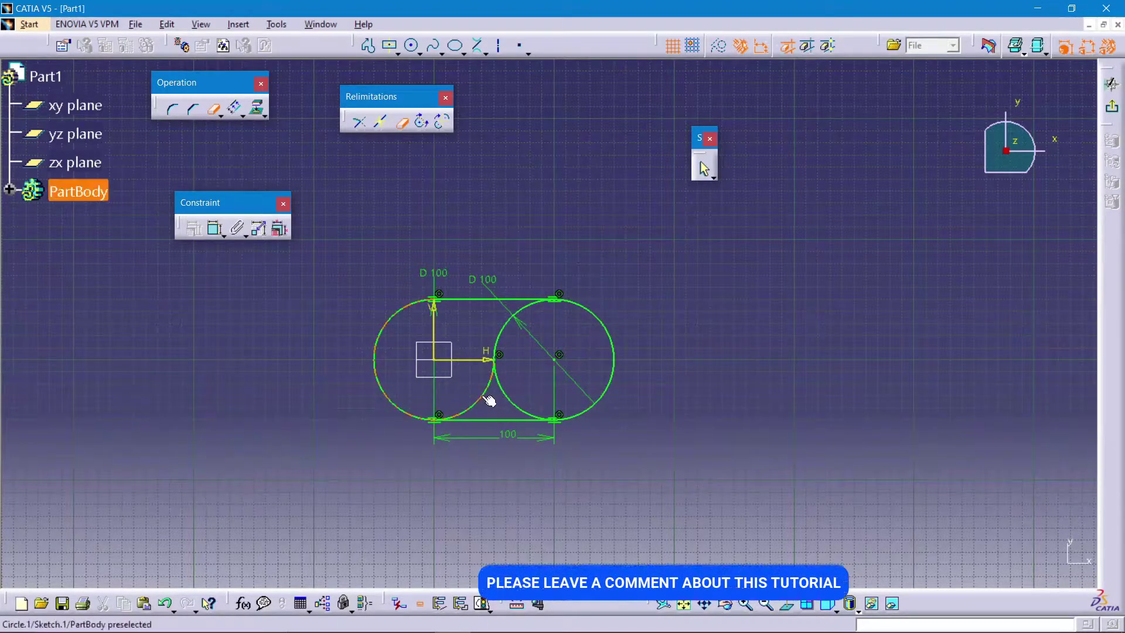
{"action": "left_click", "coordinate": [508, 393]}
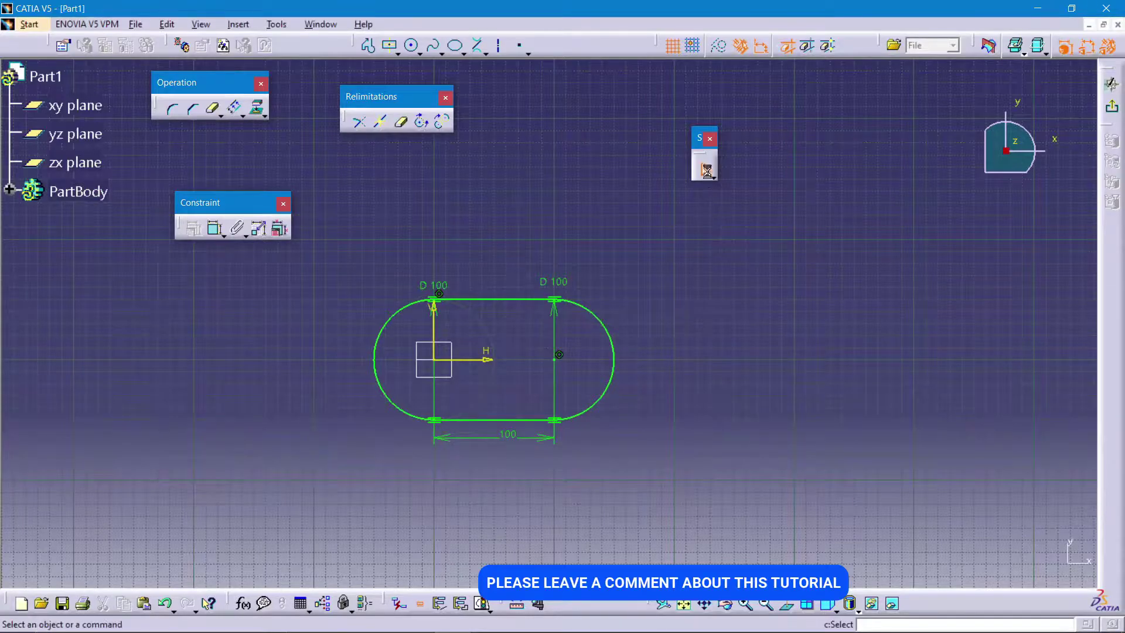
Draw two hole circles centred on the left and right arc centres.
{"action": "left_click", "coordinate": [413, 45]}
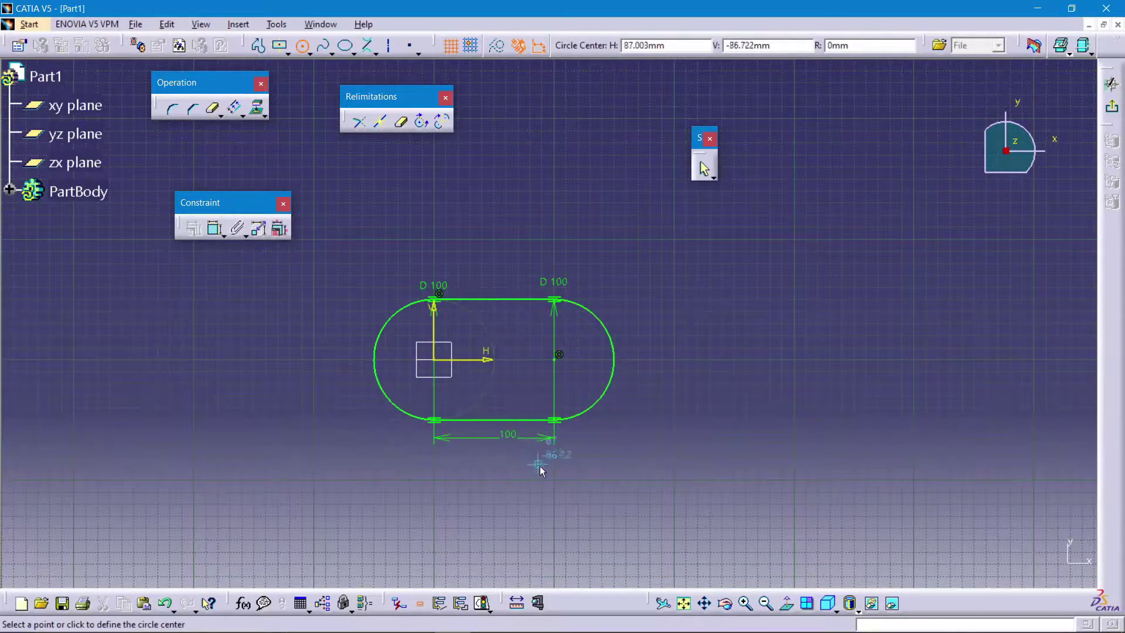
{"action": "left_click", "coordinate": [554, 358]}
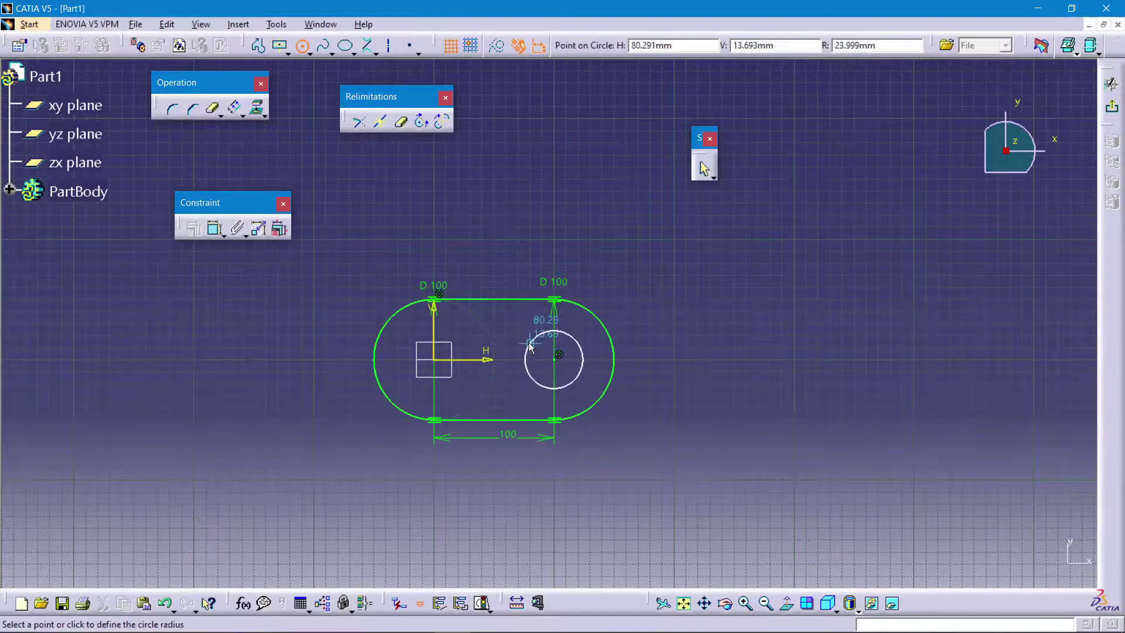
{"action": "left_click", "coordinate": [414, 47]}
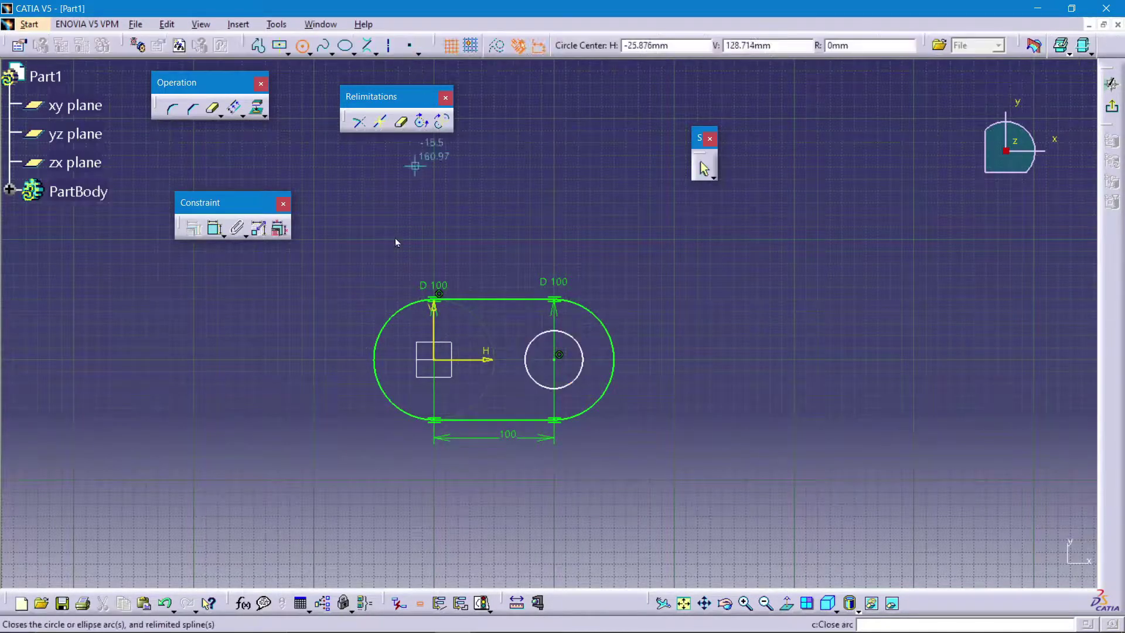
{"action": "left_click", "coordinate": [434, 359]}
{"action": "left_click", "coordinate": [455, 338]}
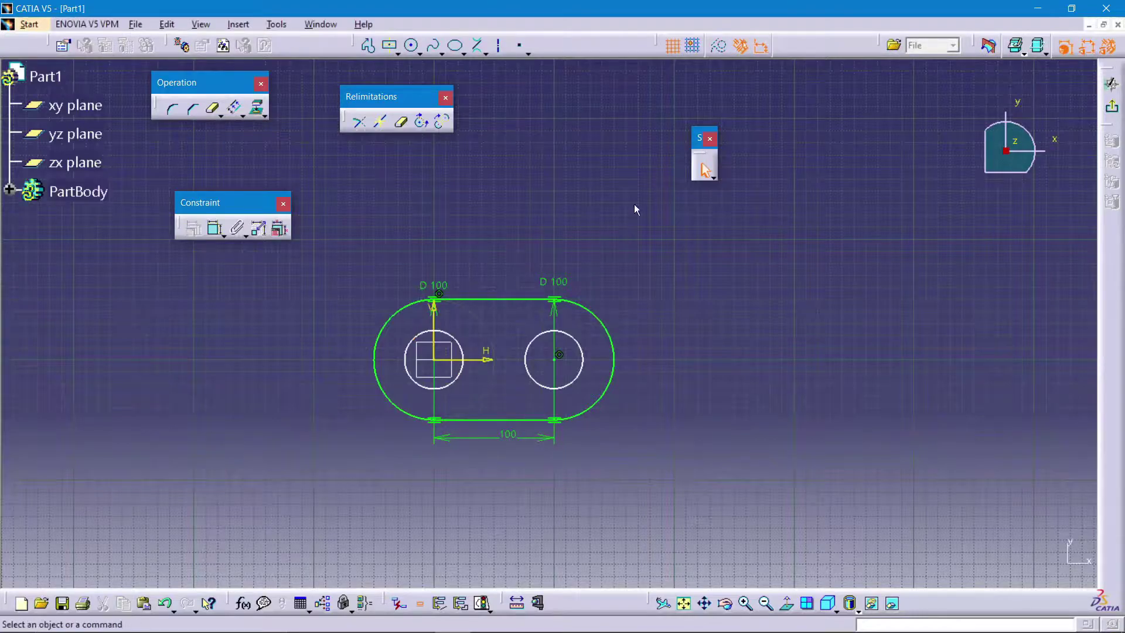
Constrain both hole diameters to 30 mm.
{"action": "left_click", "coordinate": [215, 228]}
{"action": "left_click", "coordinate": [467, 345]}
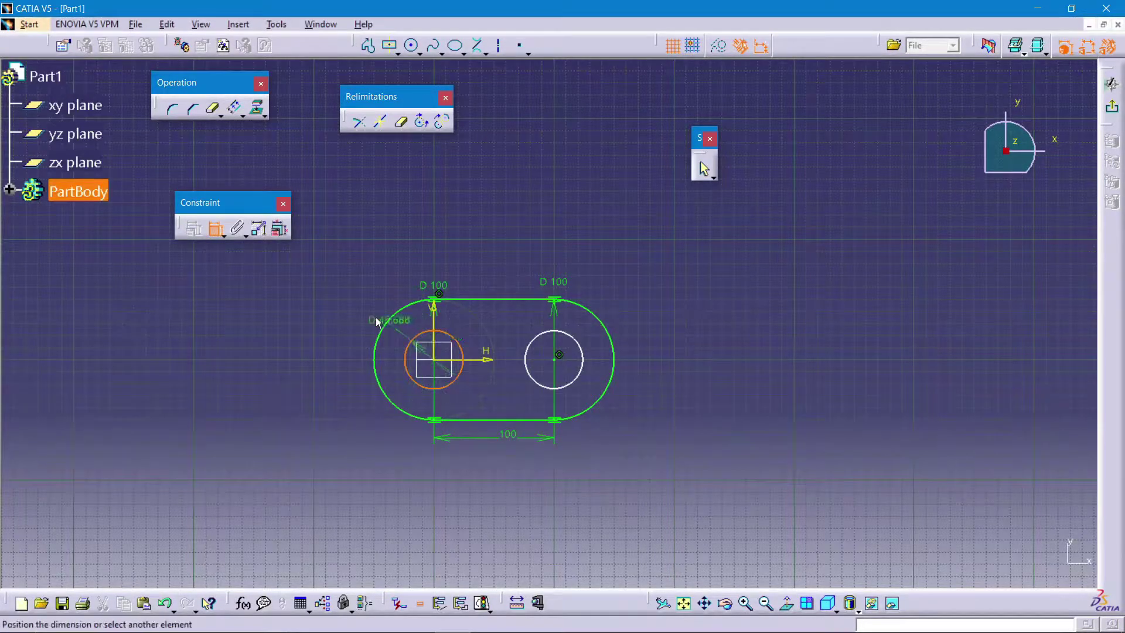
{"action": "left_click", "coordinate": [340, 286]}
{"action": "double_click", "coordinate": [343, 287]}
{"action": "type", "text": "30mm"}
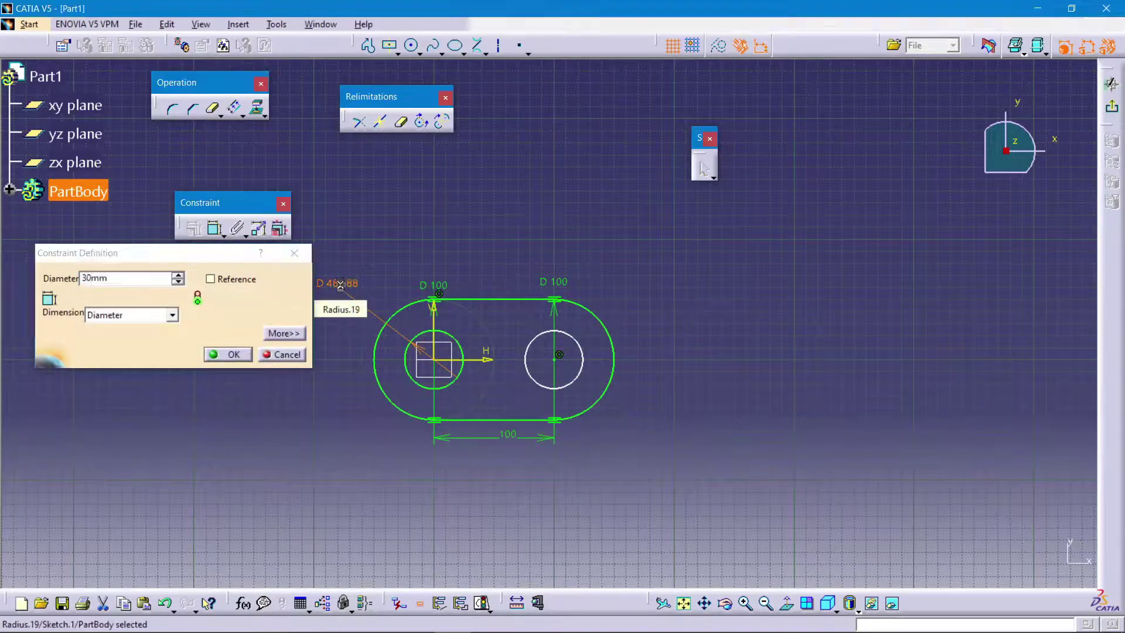
{"action": "key", "text": "Return"}
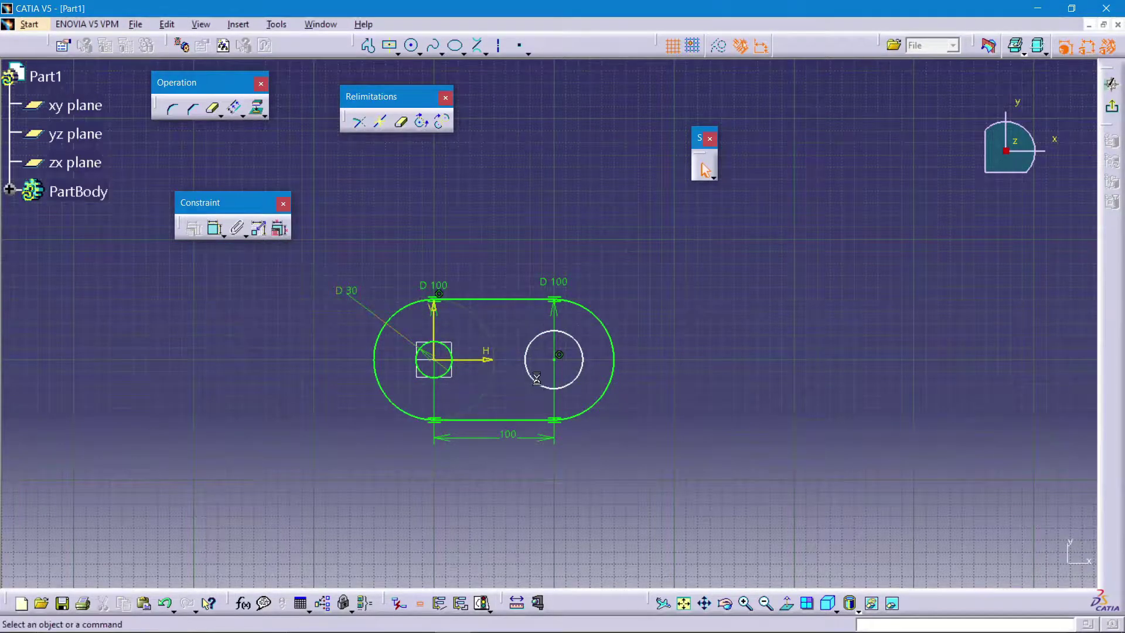
{"action": "left_click", "coordinate": [538, 385]}
{"action": "left_click", "coordinate": [214, 228]}
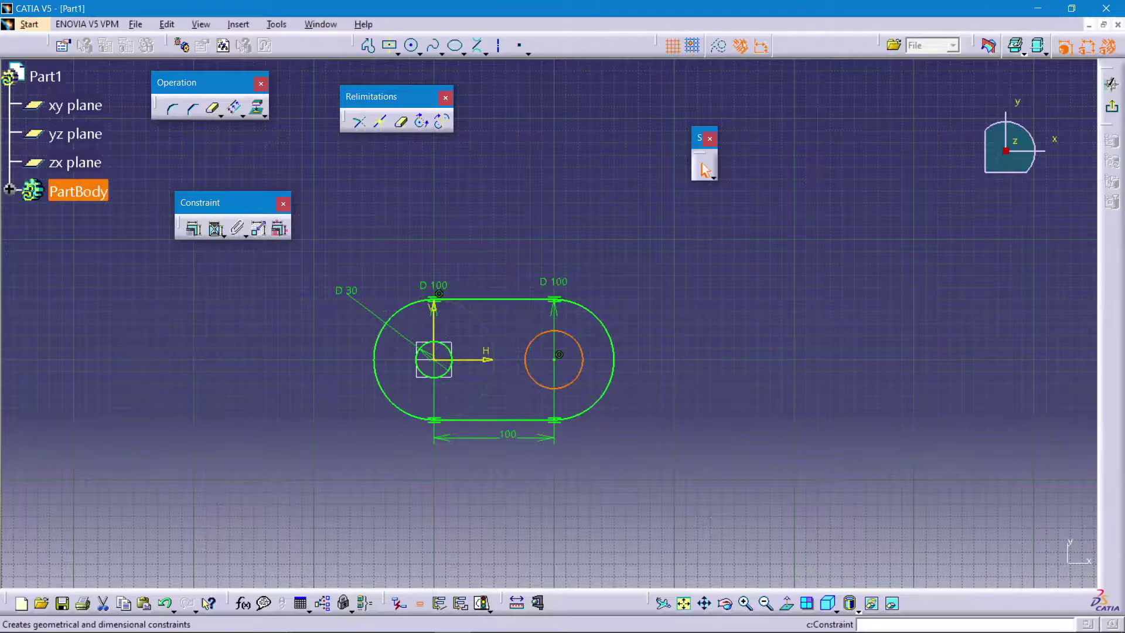
{"action": "double_click", "coordinate": [206, 329]}
{"action": "type", "text": "30mm"}
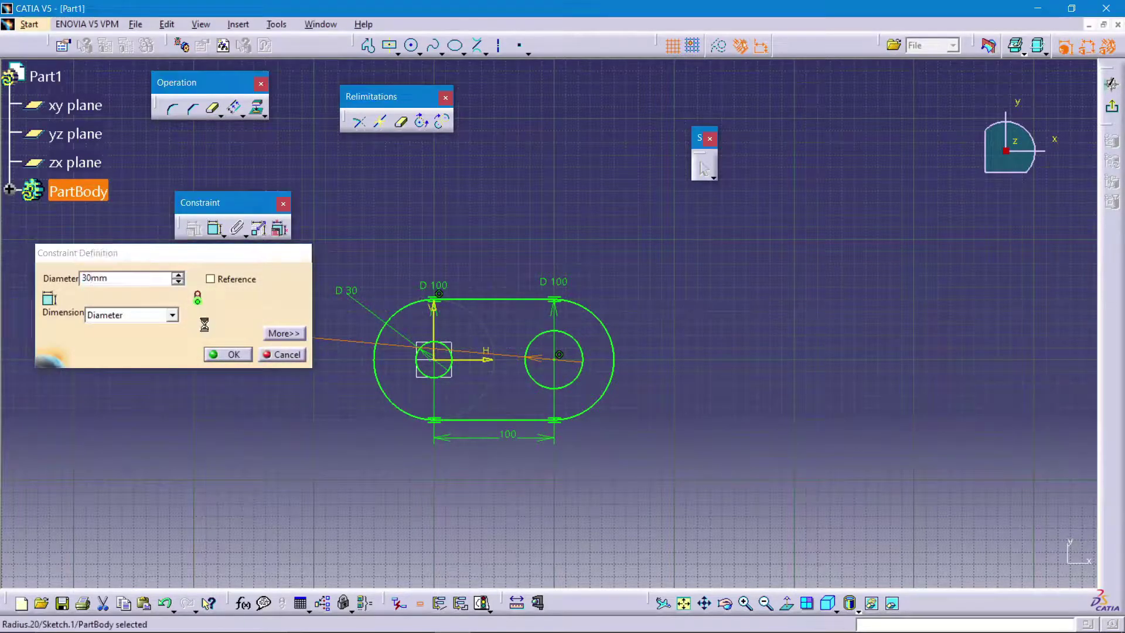
{"action": "key", "text": "Return"}
Exit the sketch and pad the obround sketch 15 mm into a holed plate.
{"action": "left_click", "coordinate": [1111, 106]}
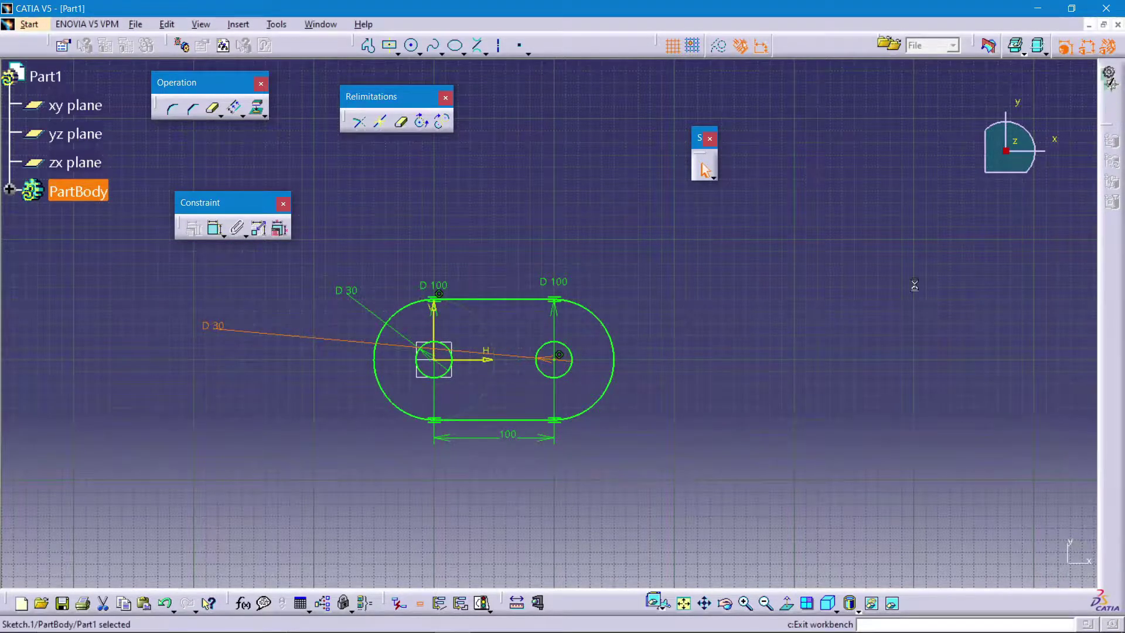
{"action": "left_click", "coordinate": [691, 46]}
{"action": "type", "text": "15"}
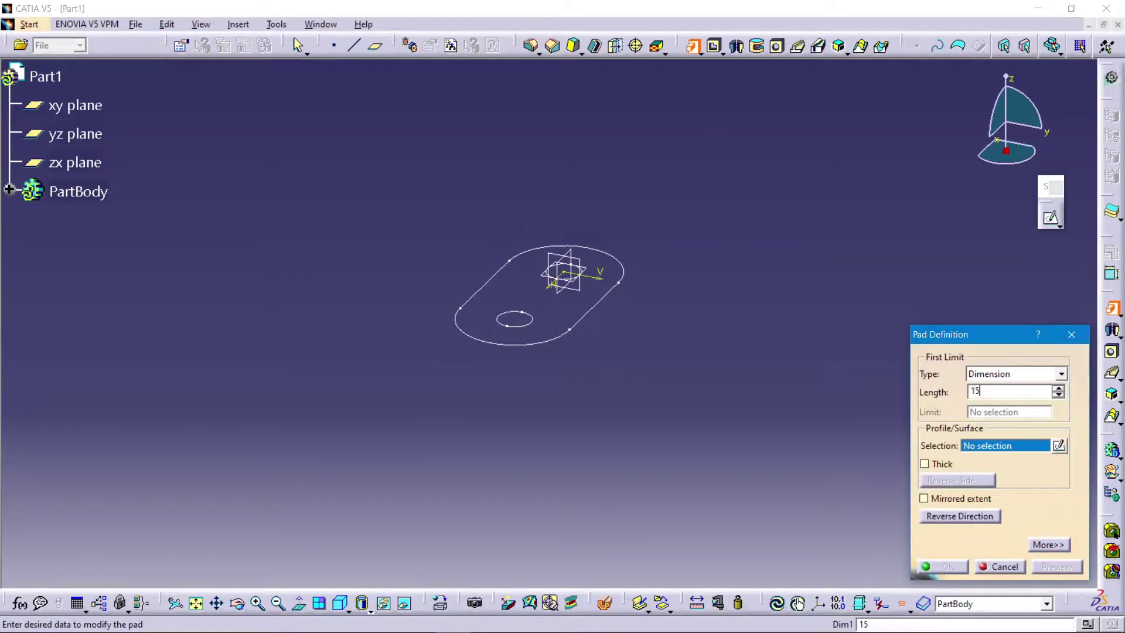
{"action": "left_click", "coordinate": [605, 299]}
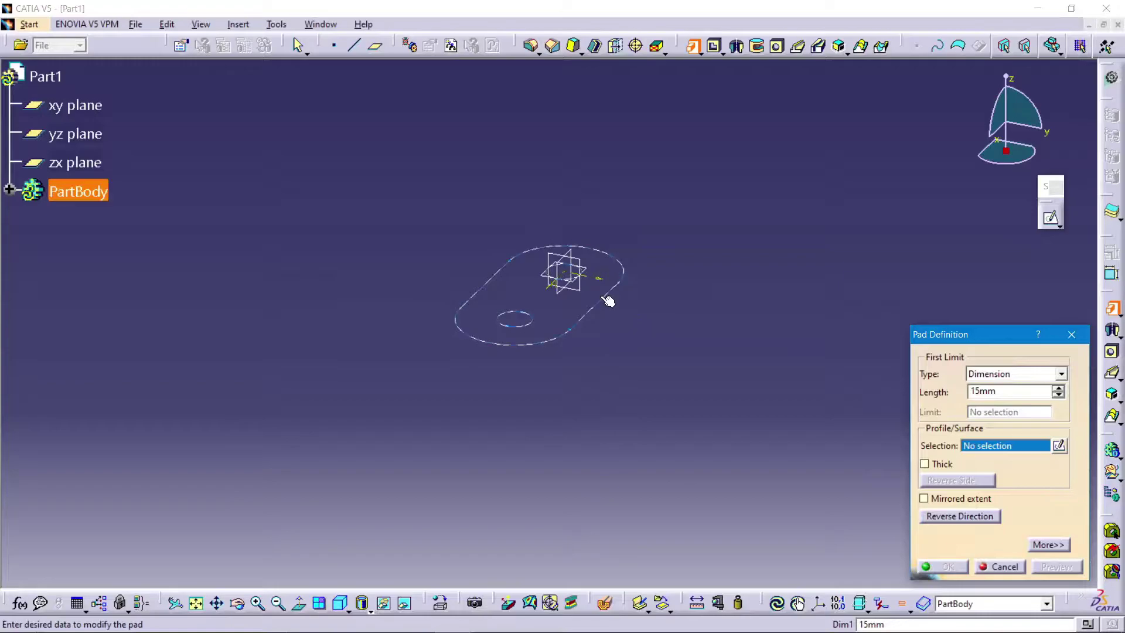
{"action": "left_click", "coordinate": [965, 572]}
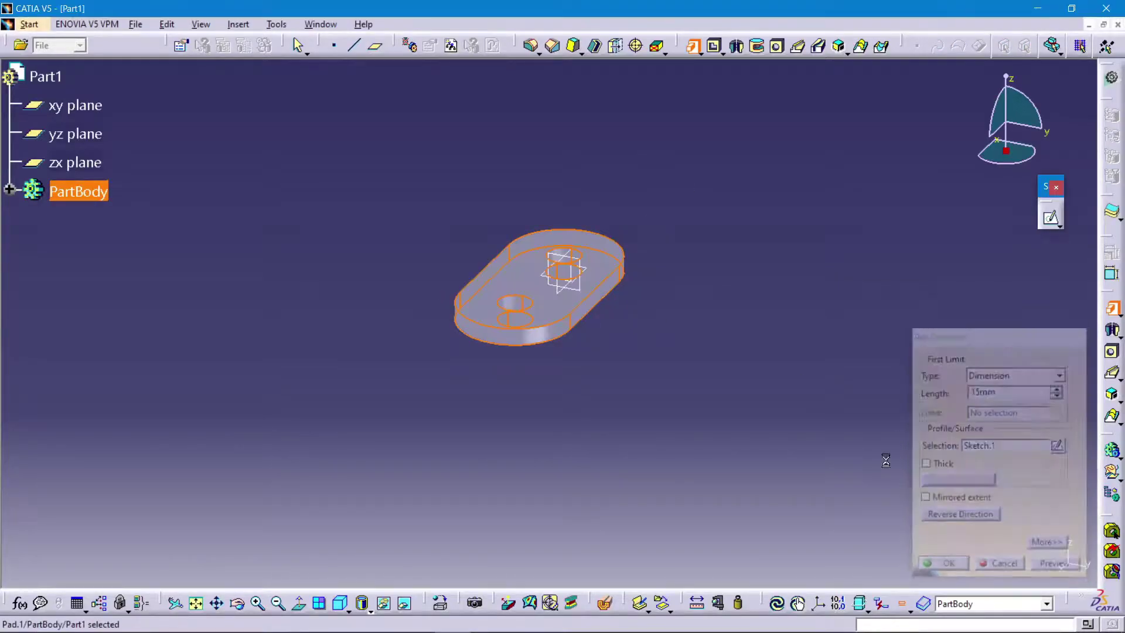
Create a reference plane offset 20 mm from the plate's top face.
{"action": "left_click", "coordinate": [374, 45]}
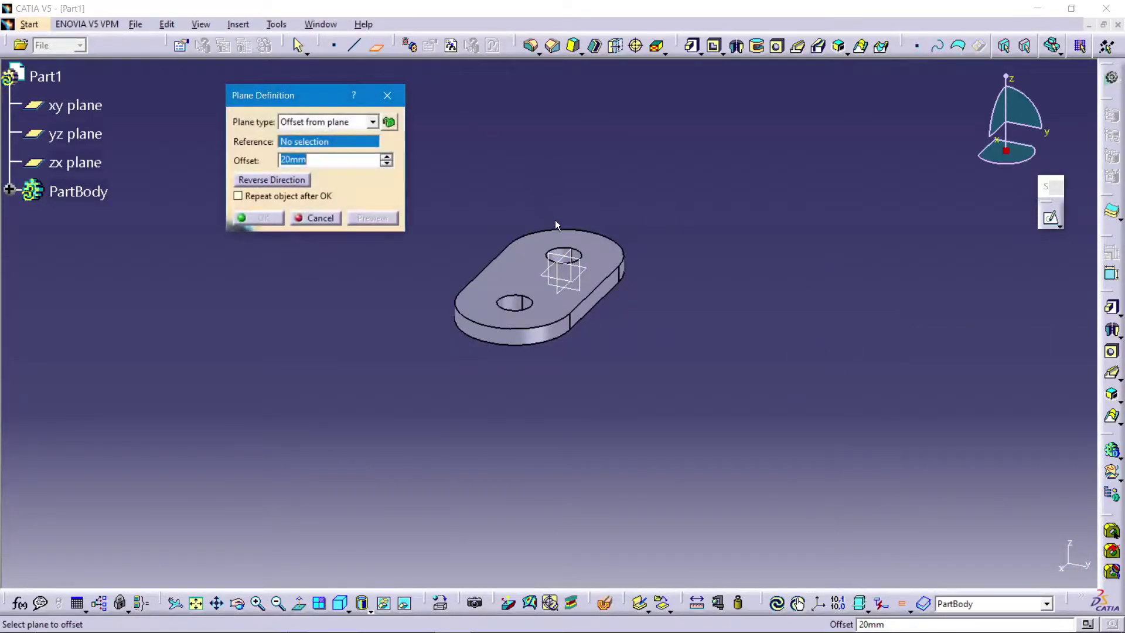
{"action": "left_click", "coordinate": [532, 279]}
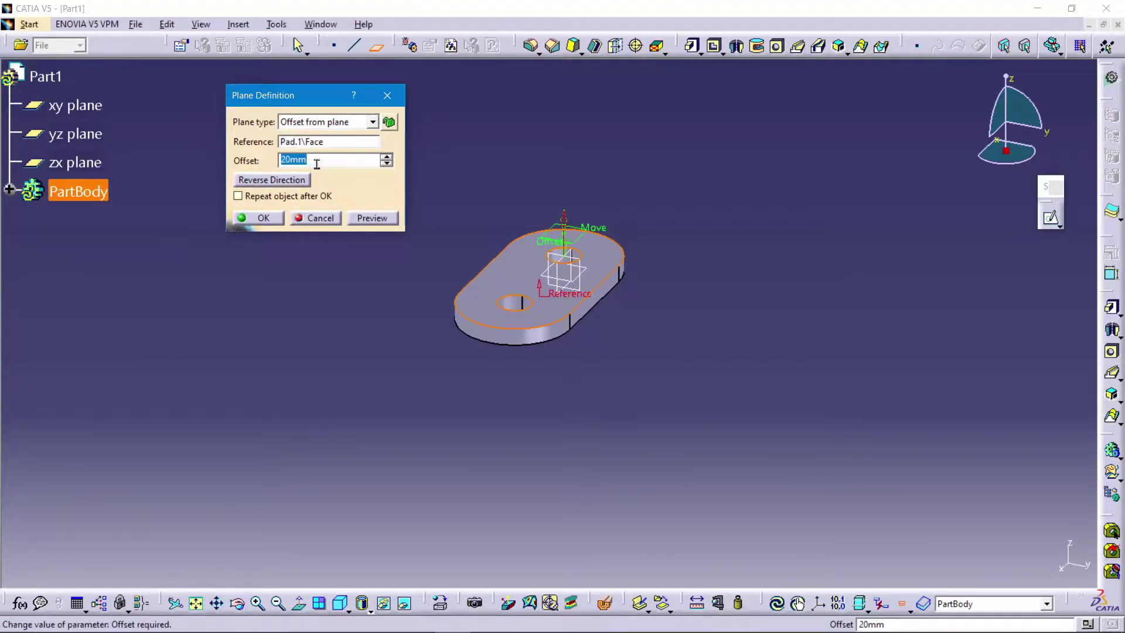
{"action": "type", "text": "7"}
{"action": "key", "text": "Return"}
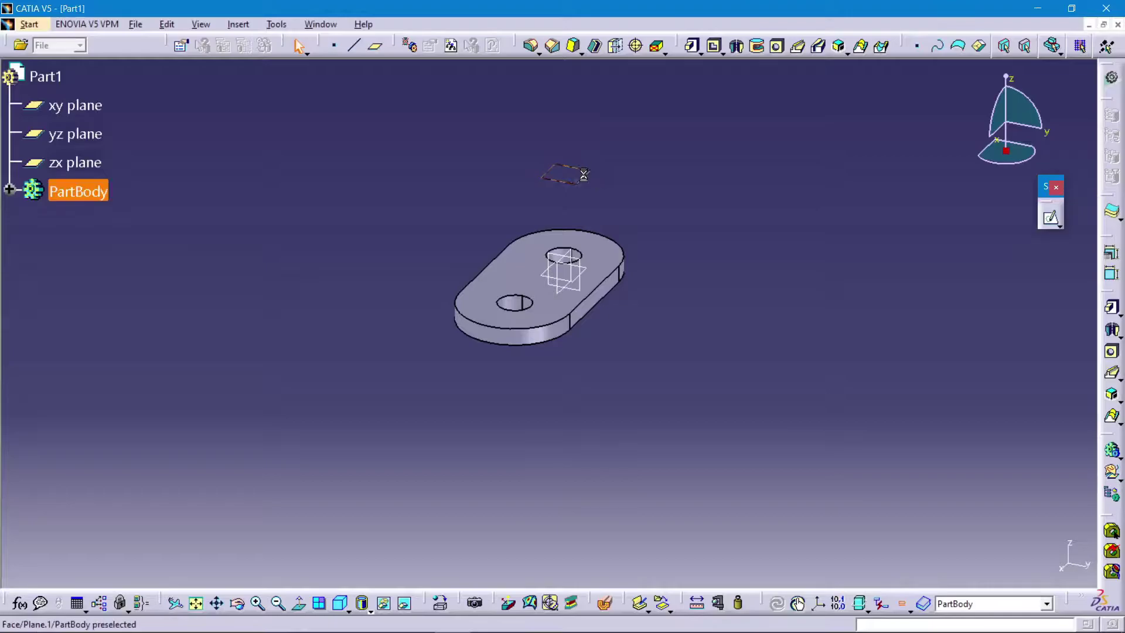
Sketch on the offset plane, project the plate outline and offset its left arc inward.
{"action": "left_click", "coordinate": [1048, 219]}
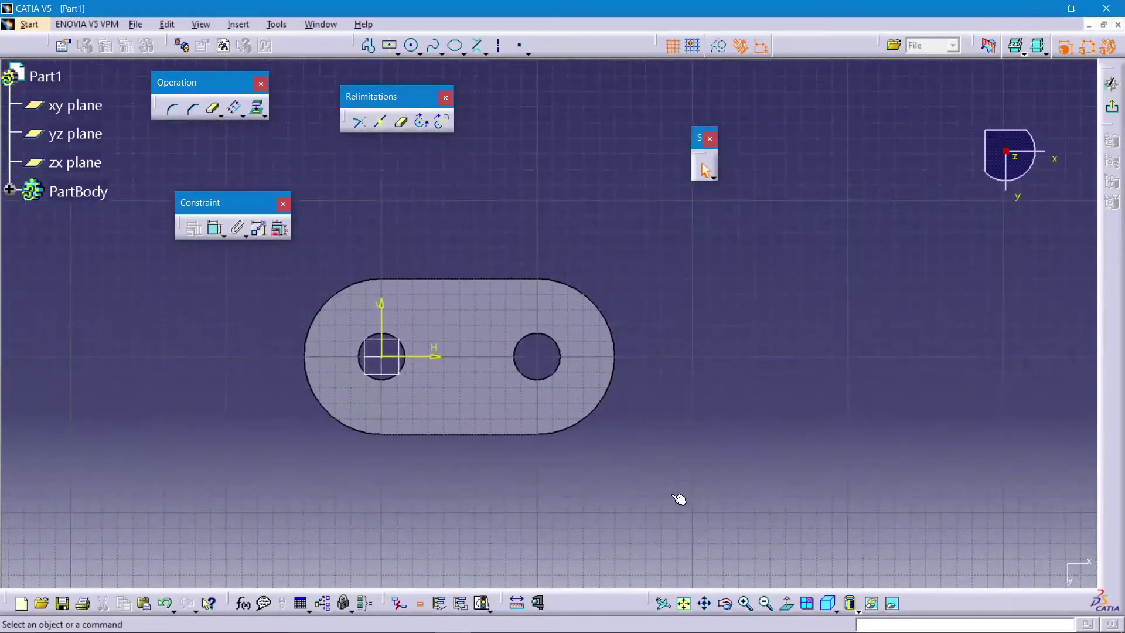
{"action": "left_click", "coordinate": [257, 109]}
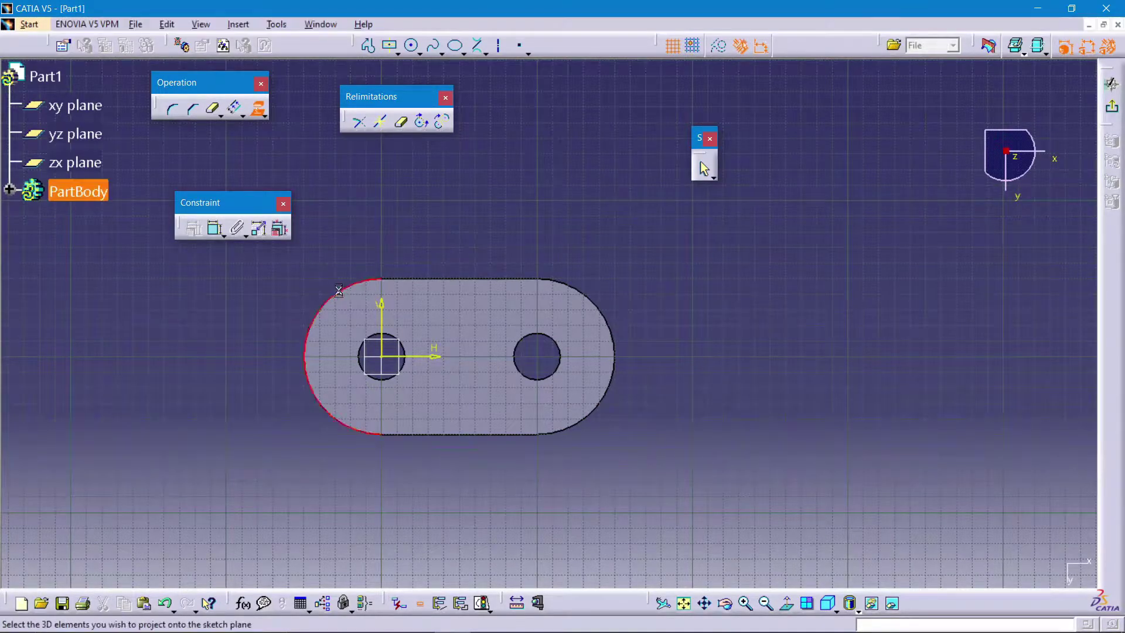
{"action": "left_click", "coordinate": [397, 281]}
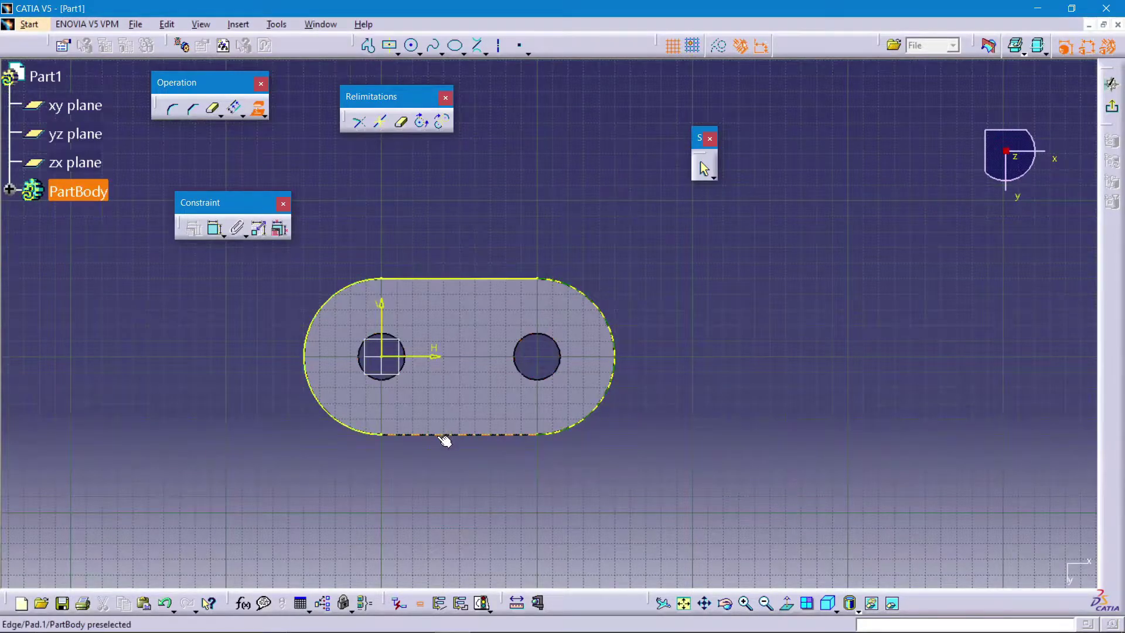
{"action": "left_click", "coordinate": [450, 432]}
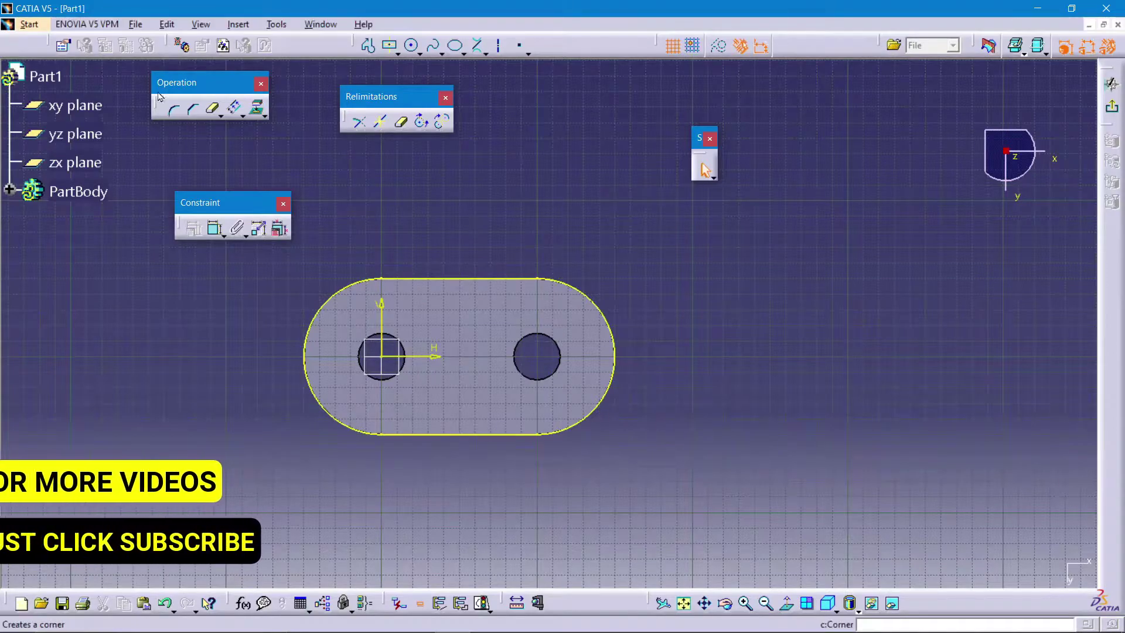
{"action": "left_click", "coordinate": [238, 111]}
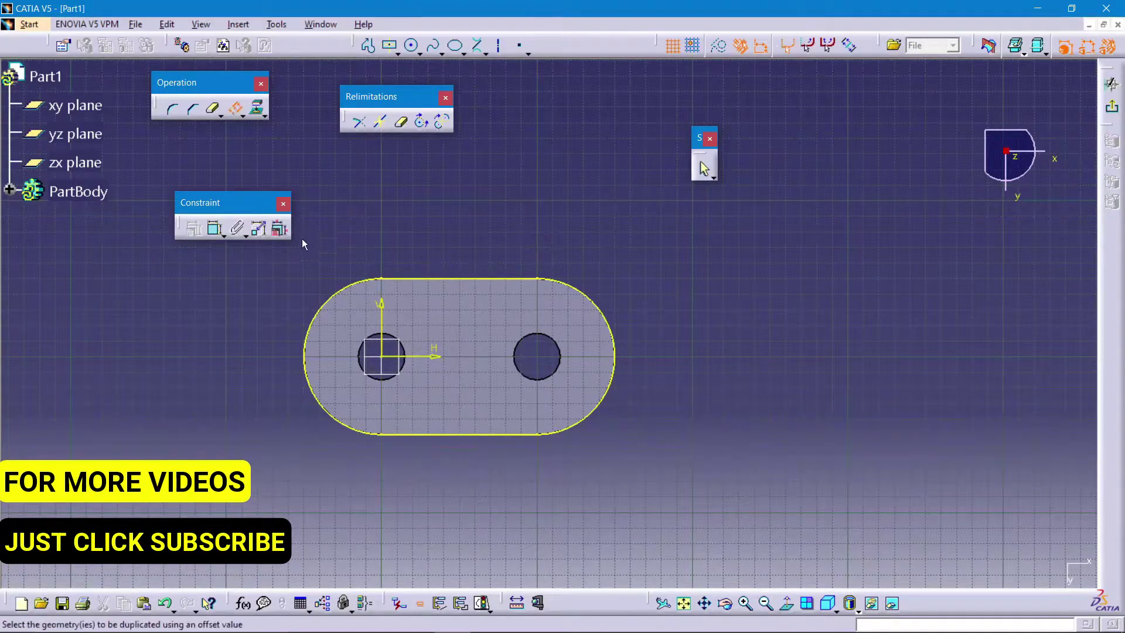
{"action": "left_click", "coordinate": [316, 310]}
{"action": "left_click", "coordinate": [352, 315]}
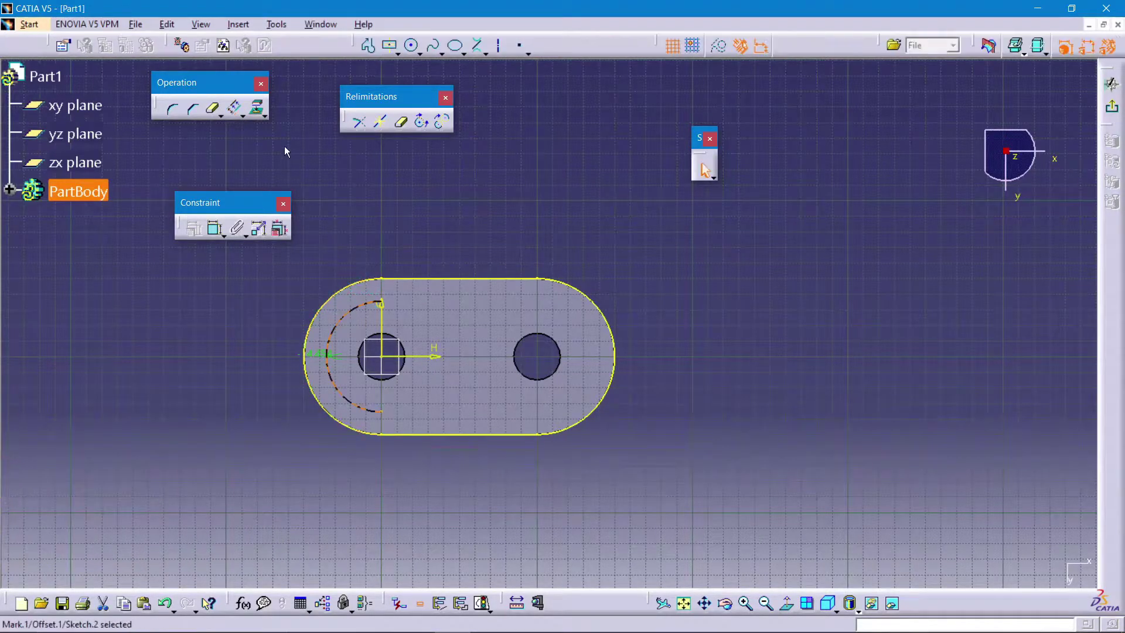
Project the face outline and offset the top edge, right arc and bottom edge inward.
{"action": "left_click", "coordinate": [256, 108]}
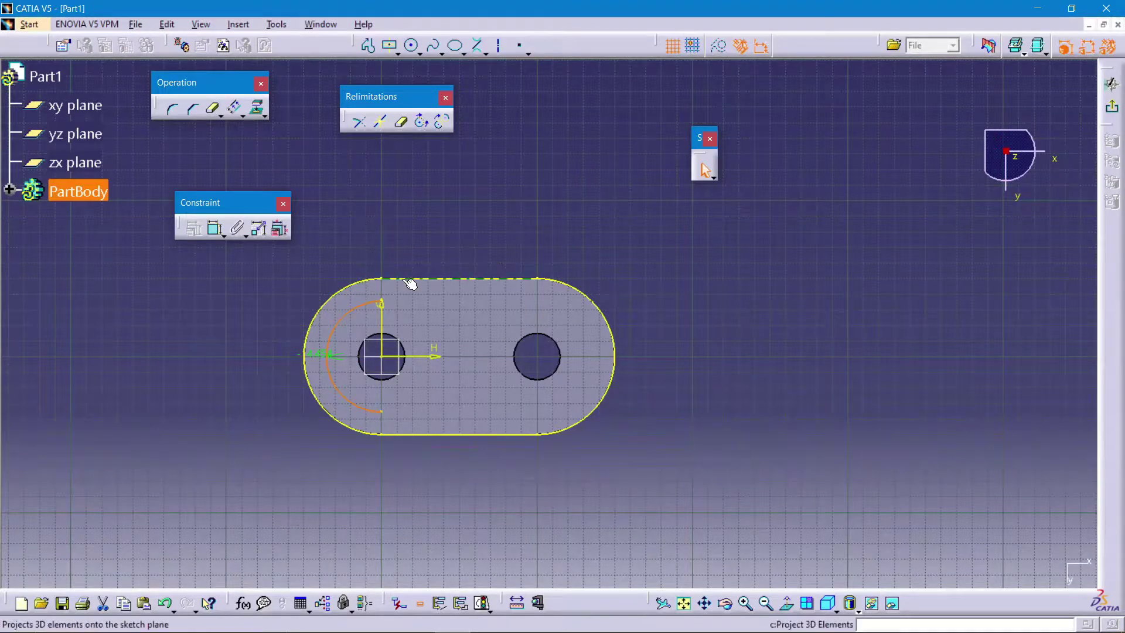
{"action": "left_click", "coordinate": [409, 306]}
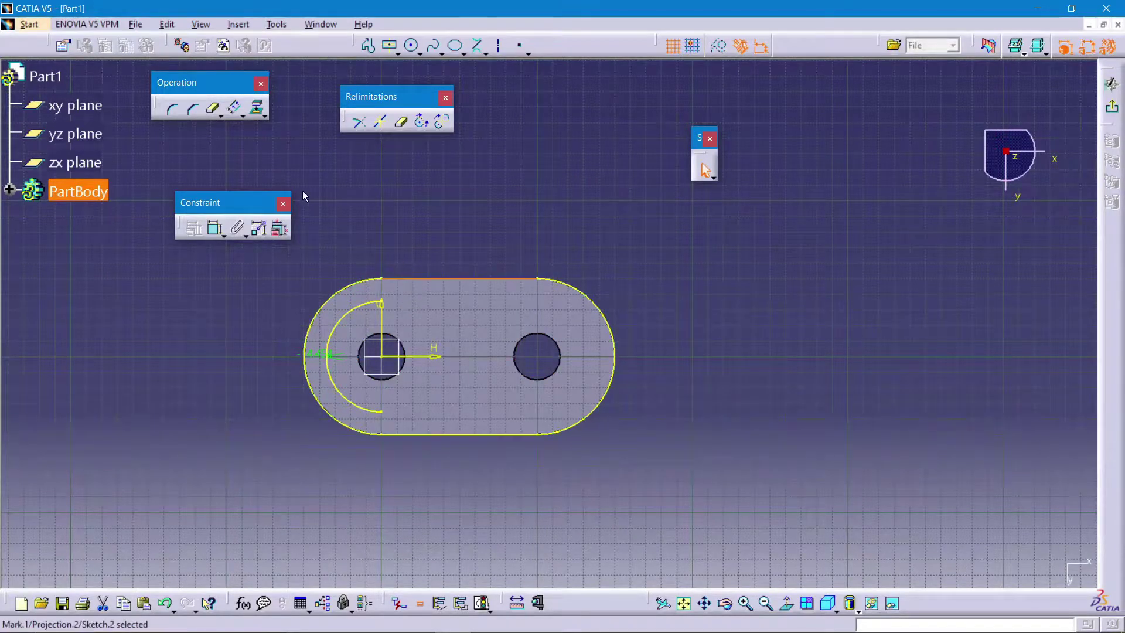
{"action": "left_click", "coordinate": [238, 114]}
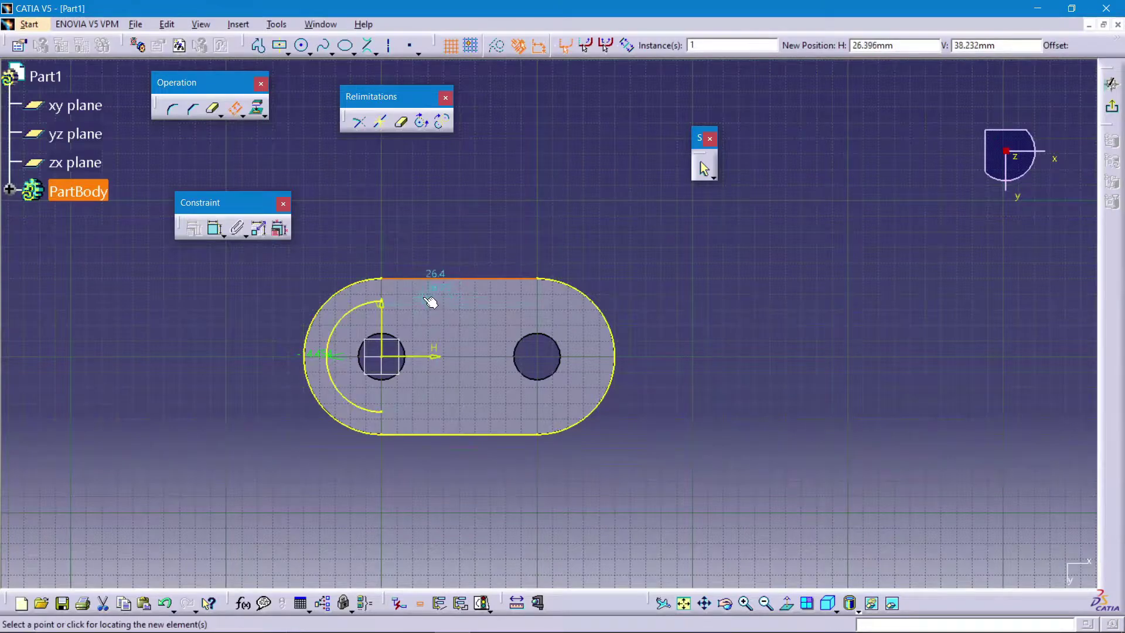
{"action": "left_click", "coordinate": [429, 307]}
{"action": "left_click", "coordinate": [574, 302]}
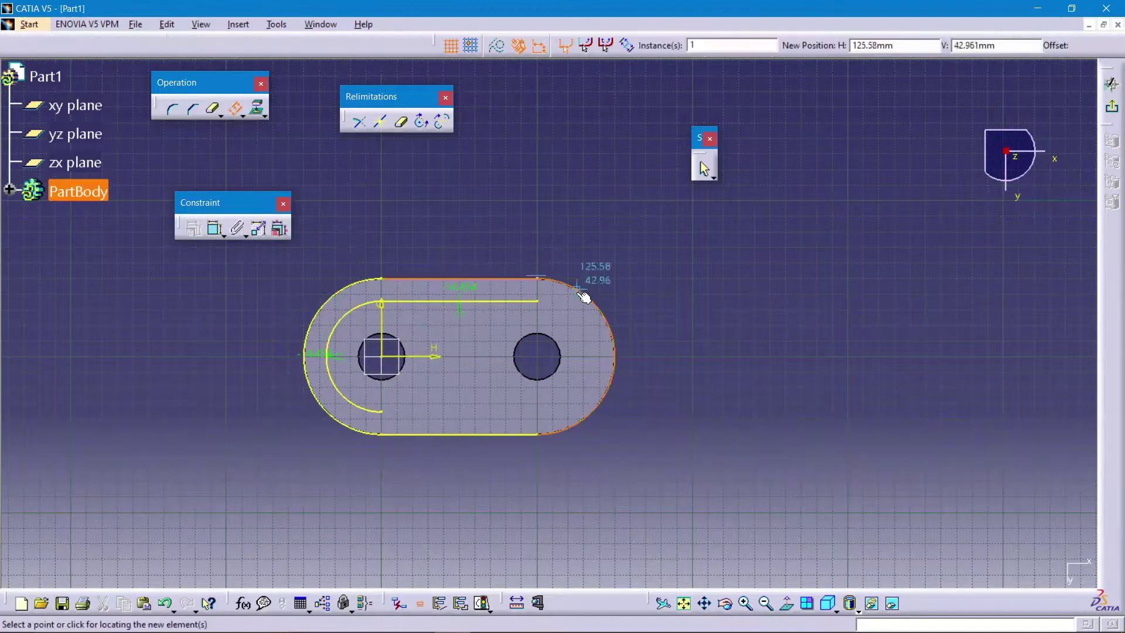
{"action": "left_click", "coordinate": [563, 308]}
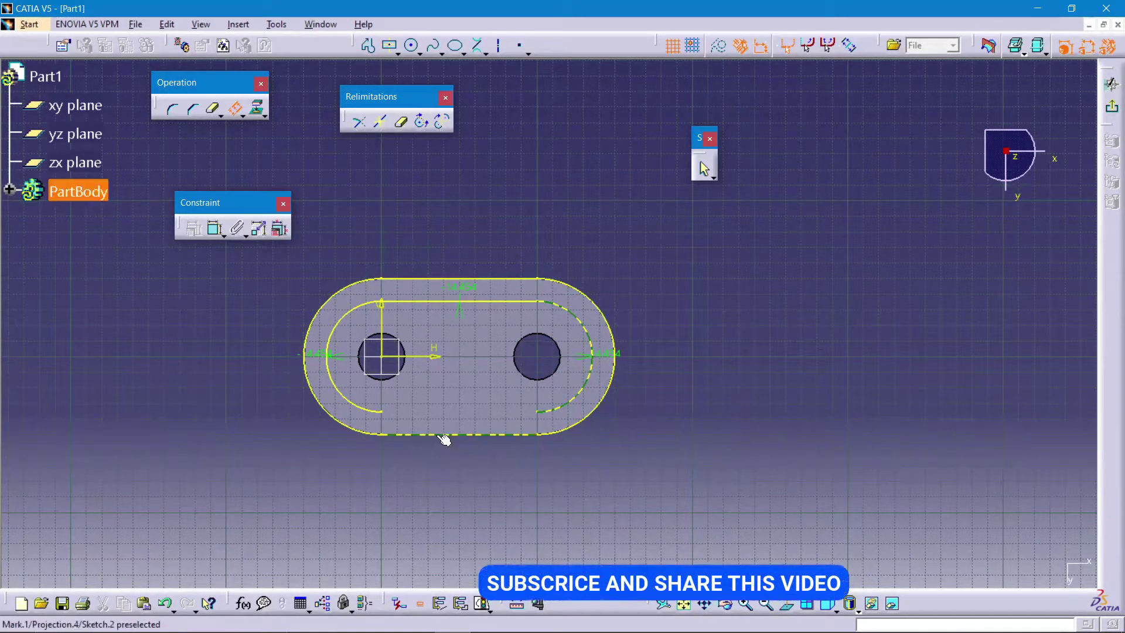
{"action": "left_click", "coordinate": [438, 433]}
{"action": "left_click", "coordinate": [442, 414]}
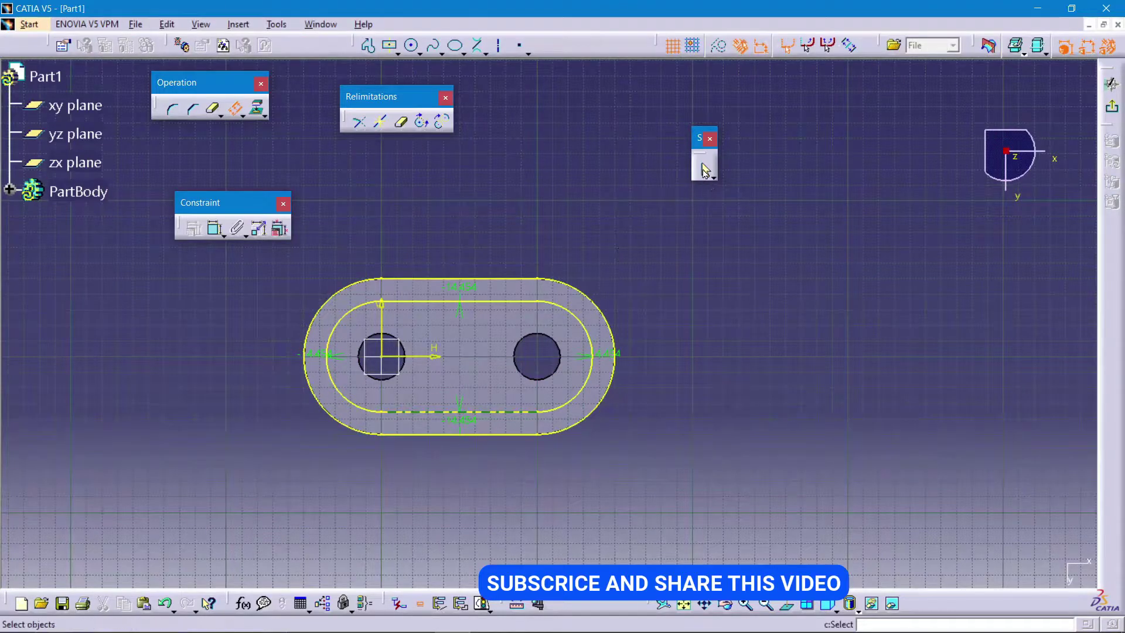
Set the right, top, left and bottom offset distances to -10 mm.
{"action": "double_click", "coordinate": [609, 353]}
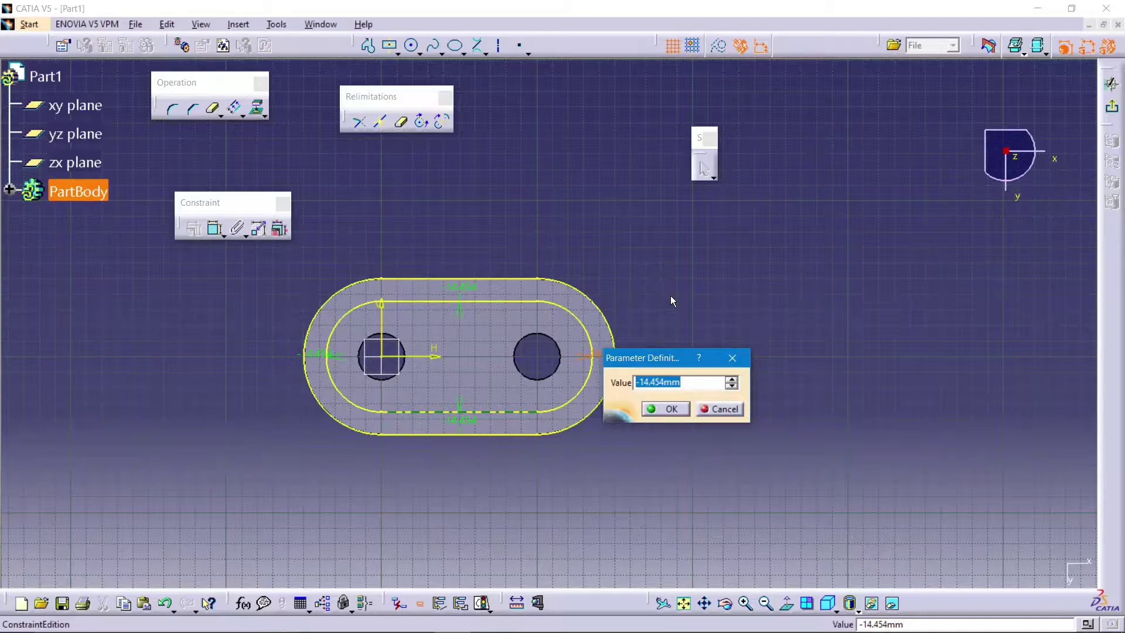
{"action": "key", "text": "BackSpace"}
{"action": "type", "text": "10"}
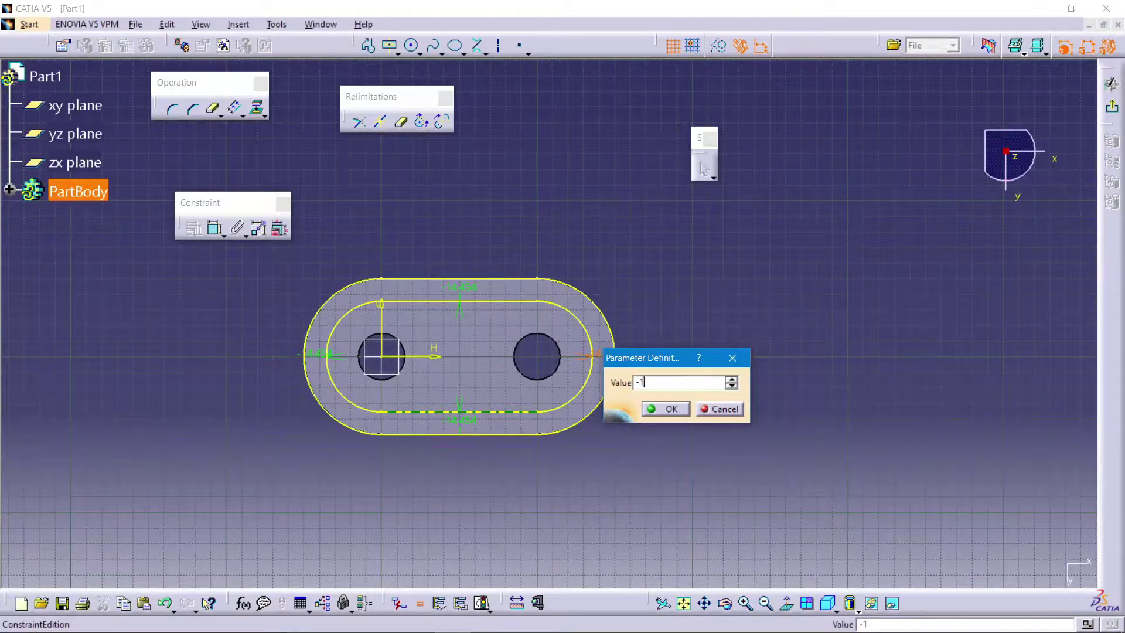
{"action": "key", "text": "Return"}
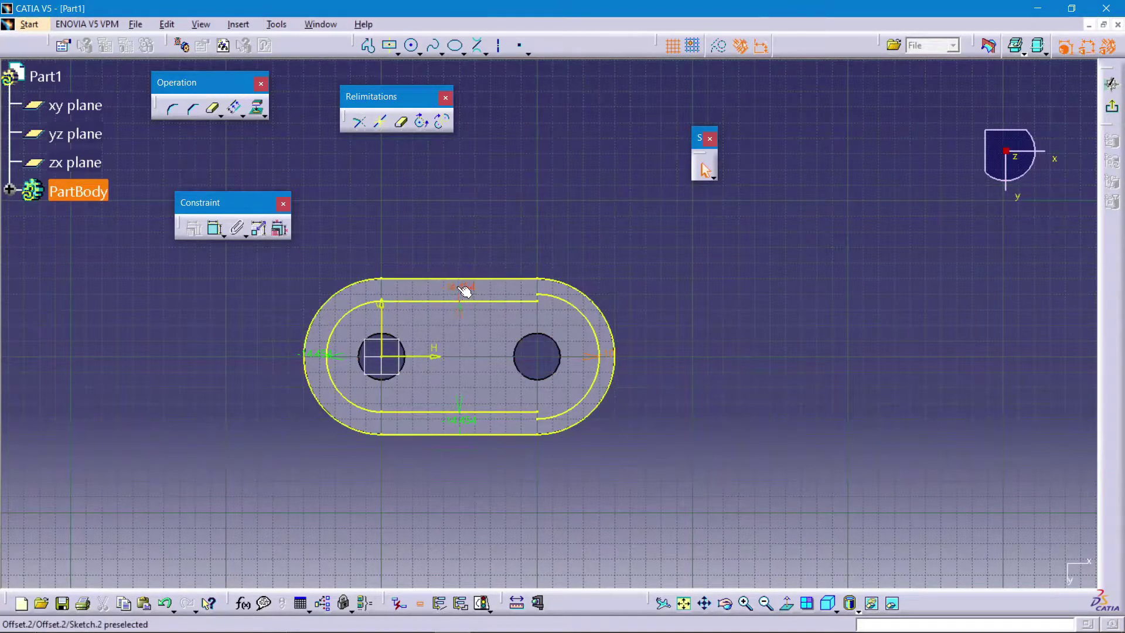
{"action": "double_click", "coordinate": [459, 287]}
{"action": "type", "text": "10"}
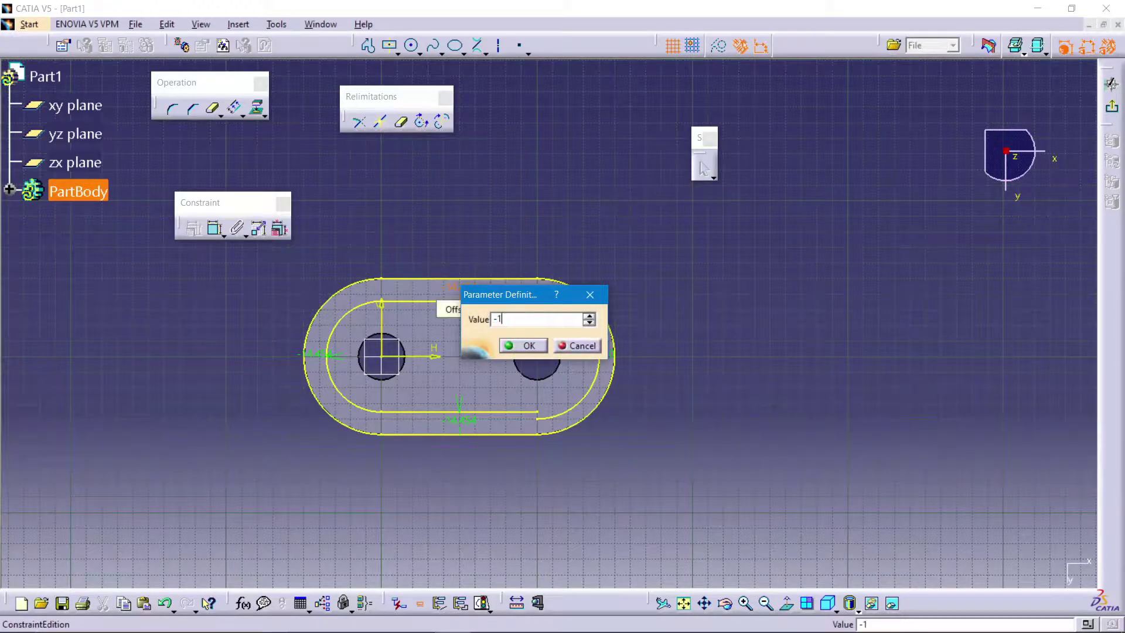
{"action": "key", "text": "Return"}
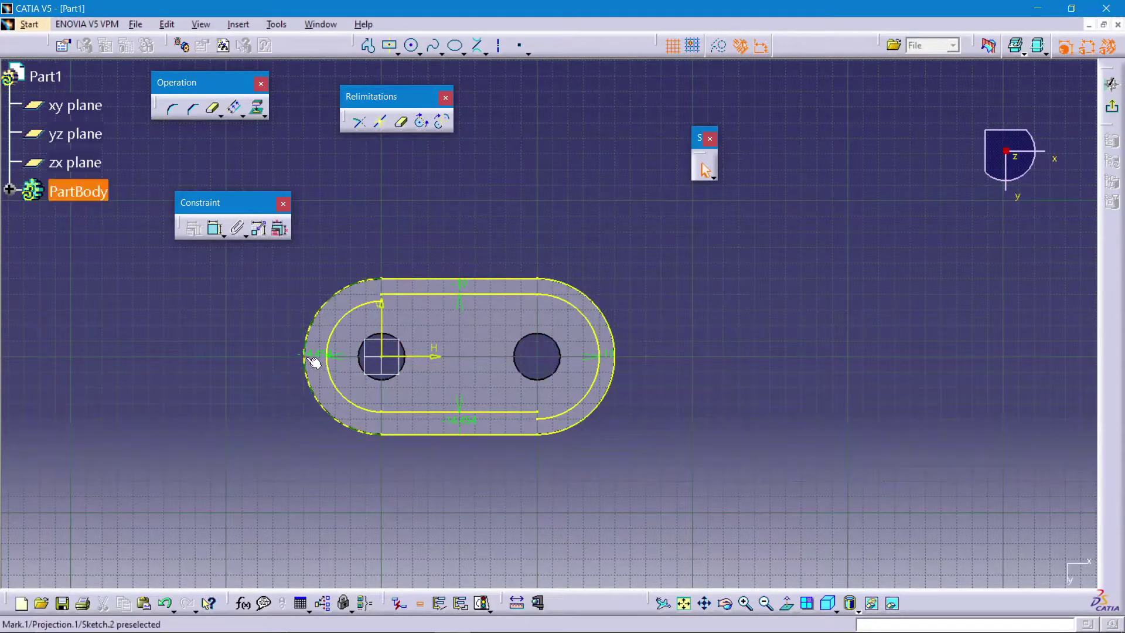
{"action": "double_click", "coordinate": [315, 355]}
{"action": "type", "text": "-"}
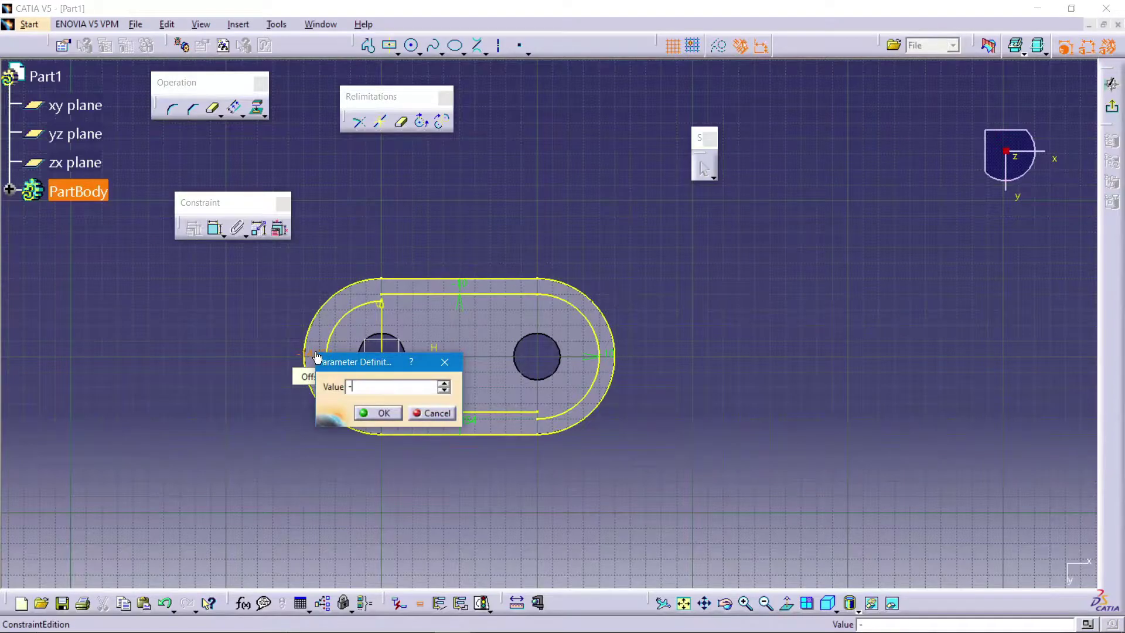
{"action": "type", "text": "10mm"}
{"action": "key", "text": "Return"}
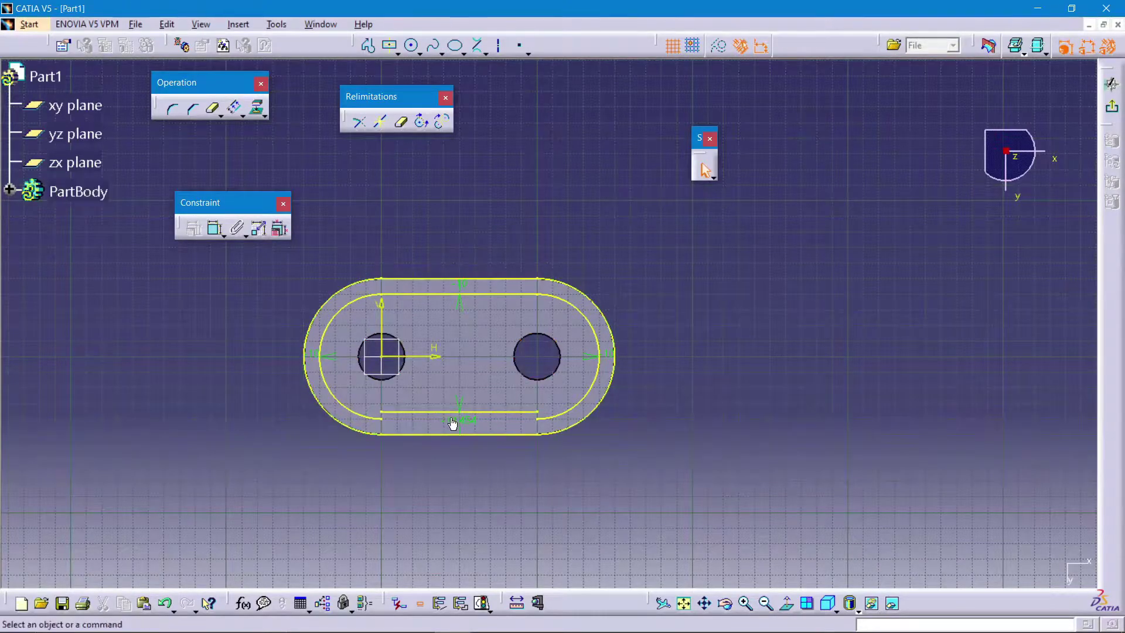
{"action": "double_click", "coordinate": [453, 420]}
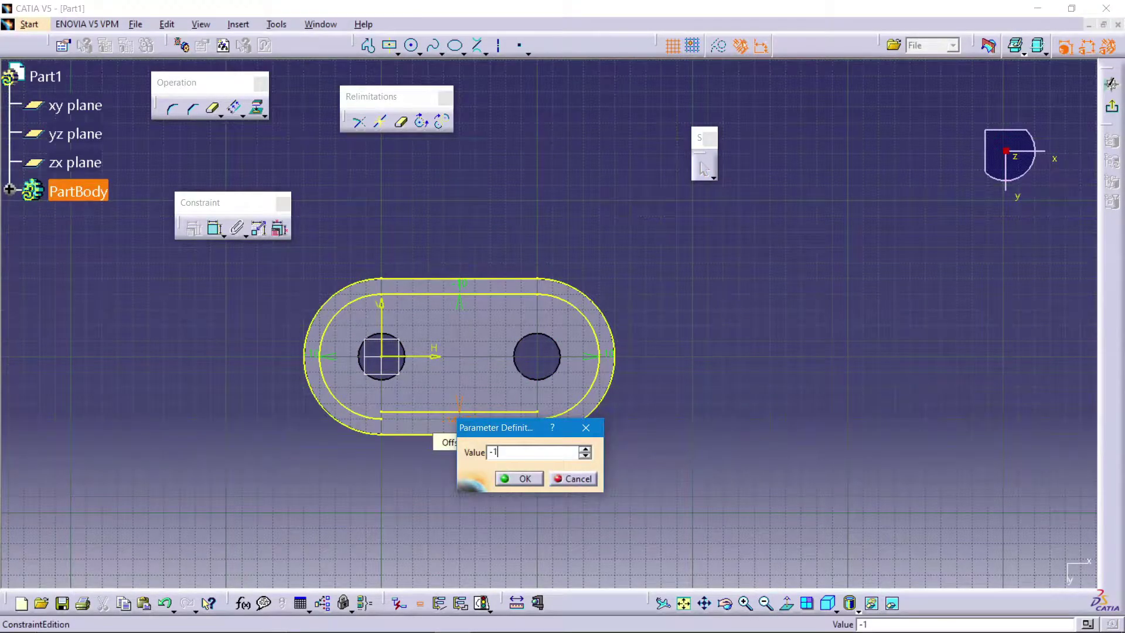
{"action": "type", "text": "0"}
{"action": "key", "text": "Return"}
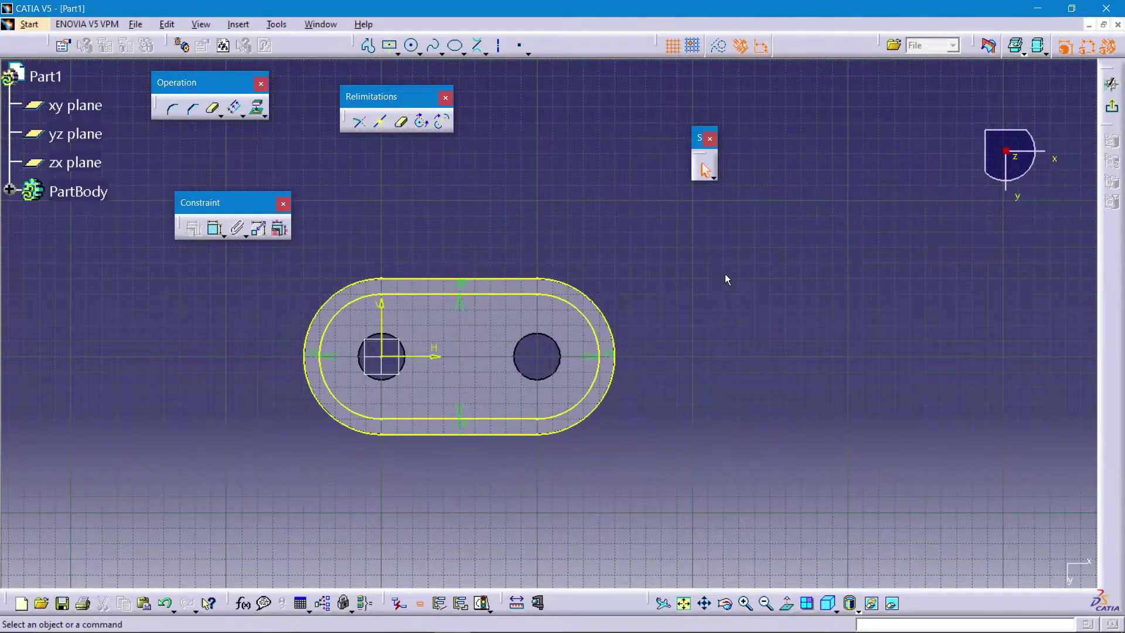
Pad Sketch.2 50 mm in the reversed direction to form the hollow obround wall.
{"action": "left_click", "coordinate": [1111, 106]}
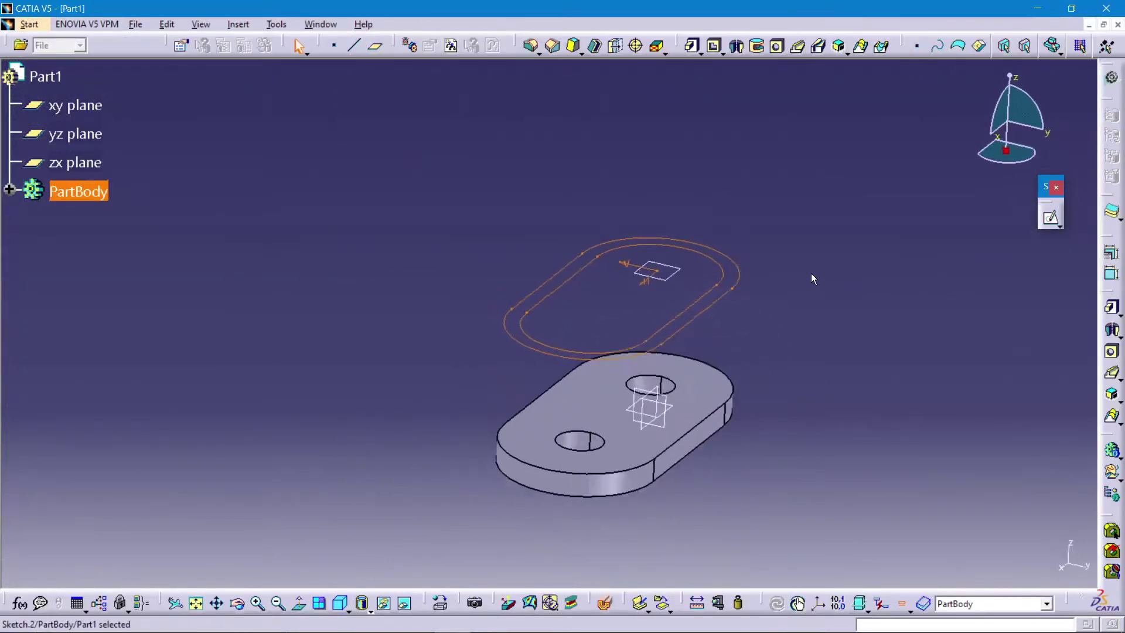
{"action": "left_click", "coordinate": [692, 46]}
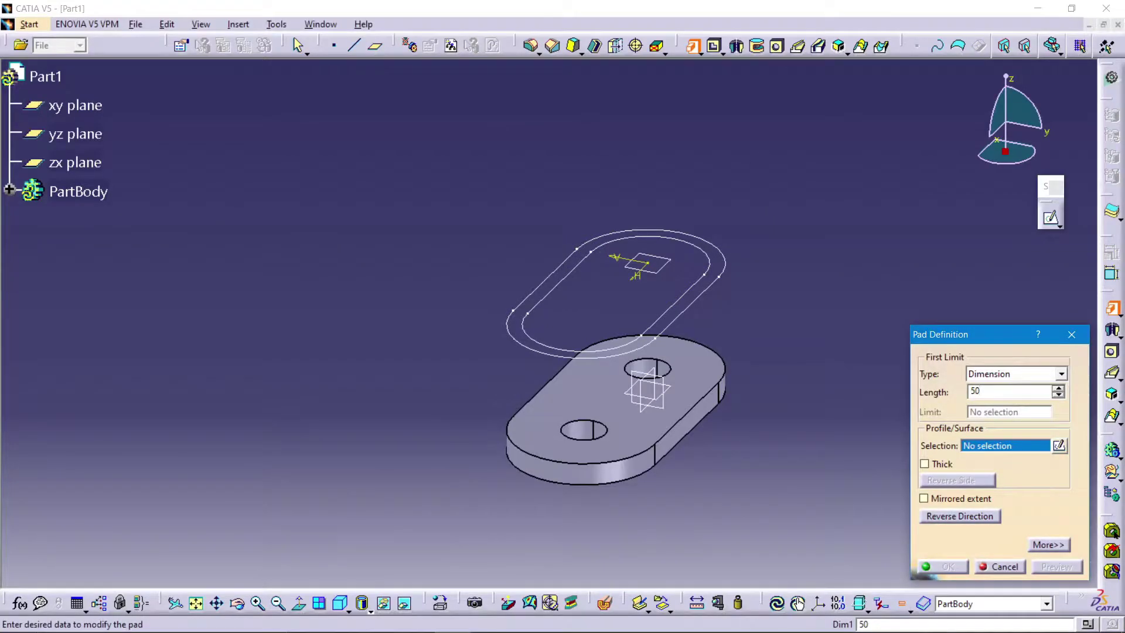
{"action": "left_click", "coordinate": [842, 286]}
{"action": "left_click", "coordinate": [707, 295]}
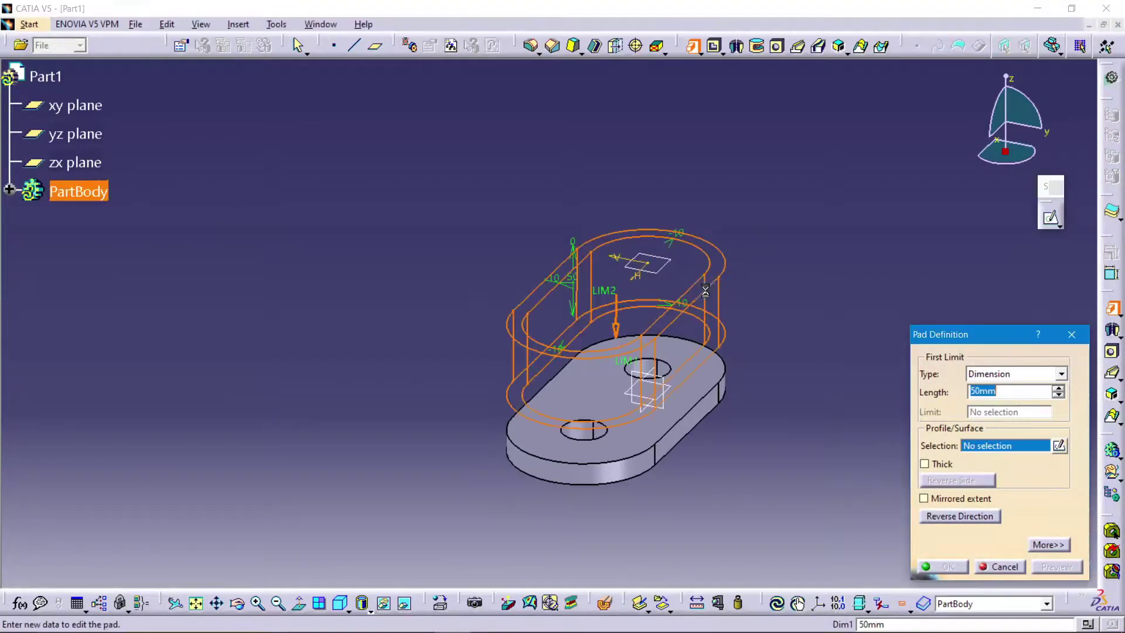
{"action": "left_click", "coordinate": [963, 515]}
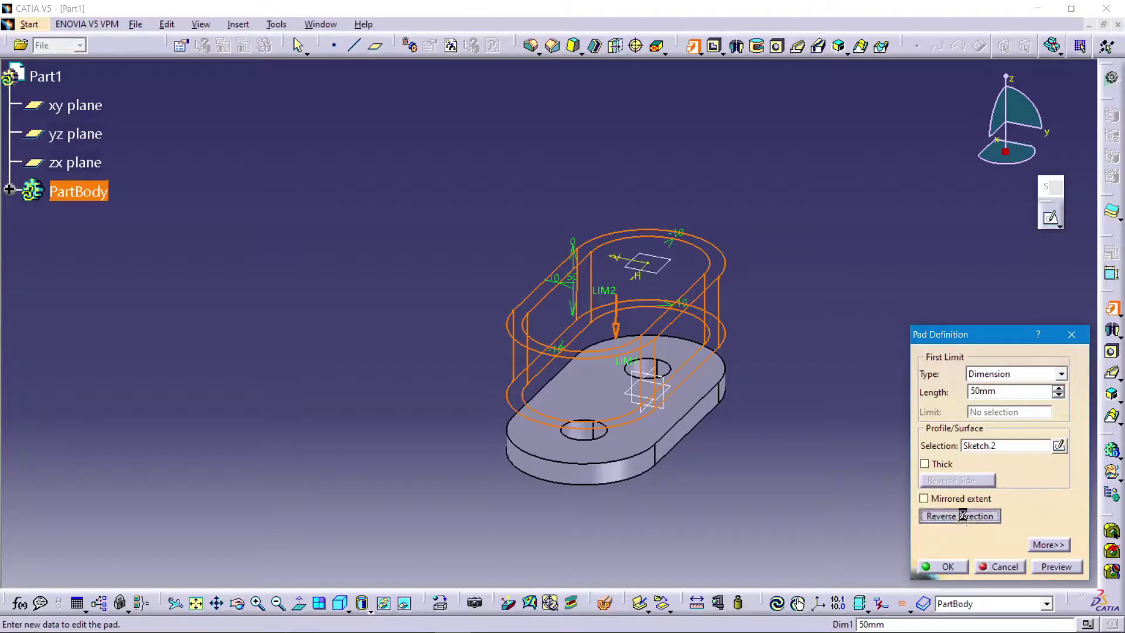
{"action": "left_click", "coordinate": [947, 566]}
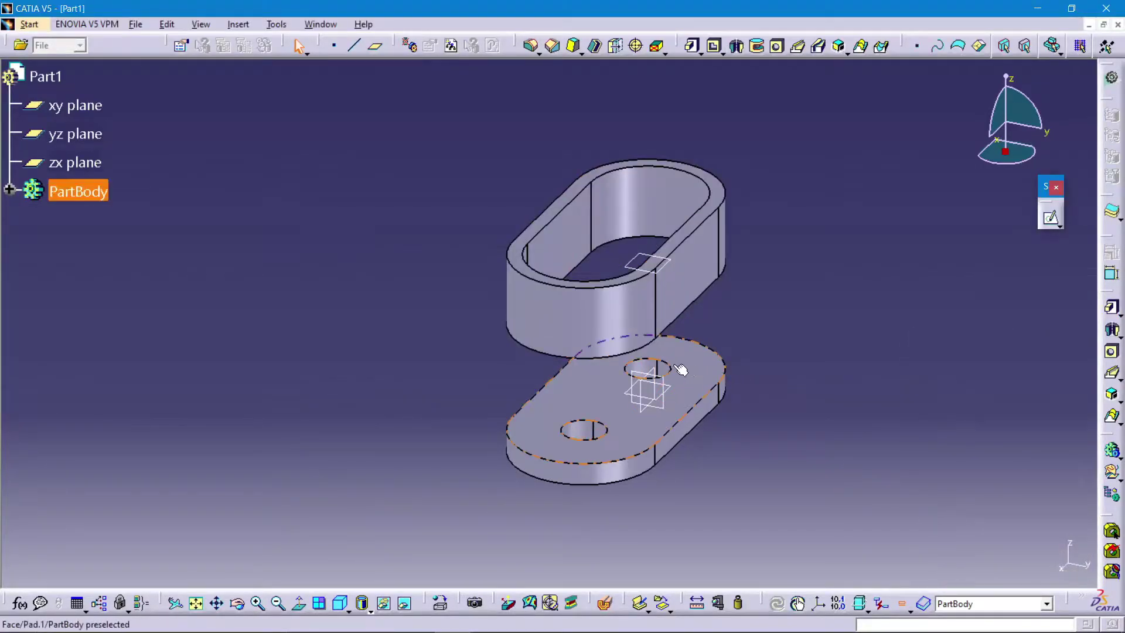
{"action": "left_click", "coordinate": [653, 375]}
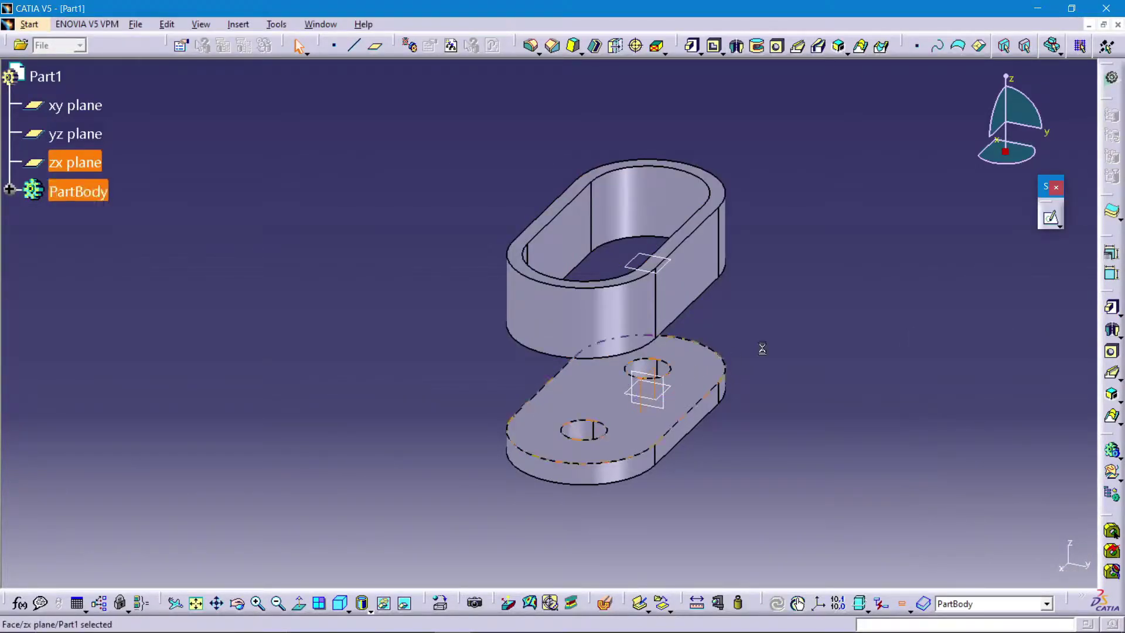
Sketch on the zx plane and project the wall's top and bottom side edges as references.
{"action": "left_click", "coordinate": [1054, 218]}
{"action": "mouse_move", "coordinate": [666, 400]}
{"action": "middle_mouse_down"}
{"action": "mouse_move", "coordinate": [585, 208]}
{"action": "mouse_move", "coordinate": [561, 218]}
{"action": "middle_mouse_up"}
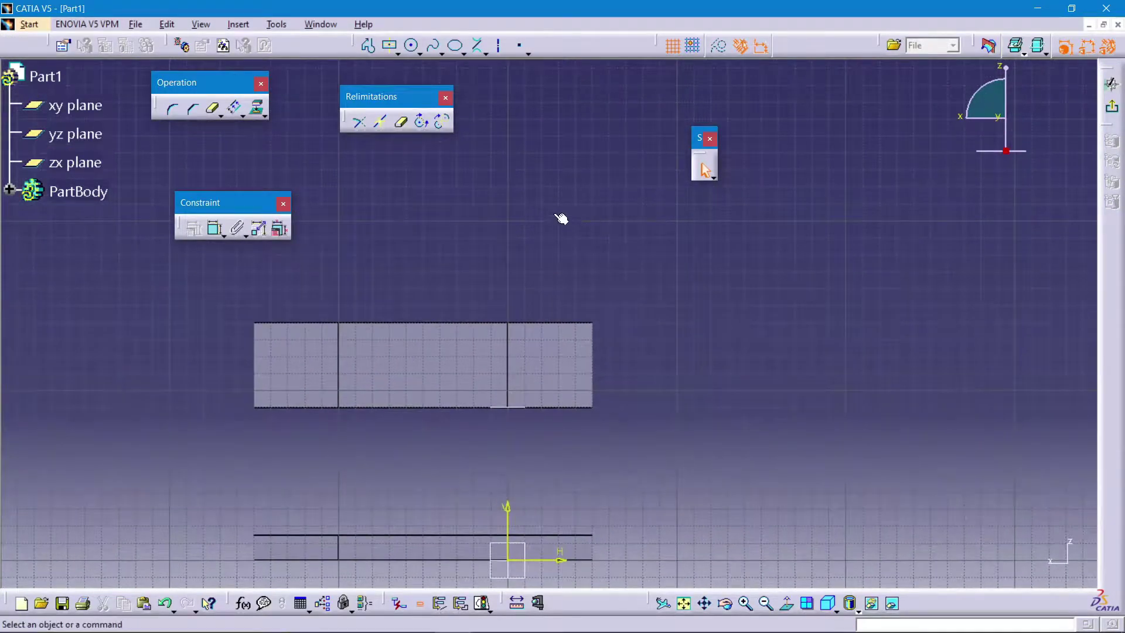
{"action": "left_click", "coordinate": [263, 115]}
{"action": "left_click", "coordinate": [284, 117]}
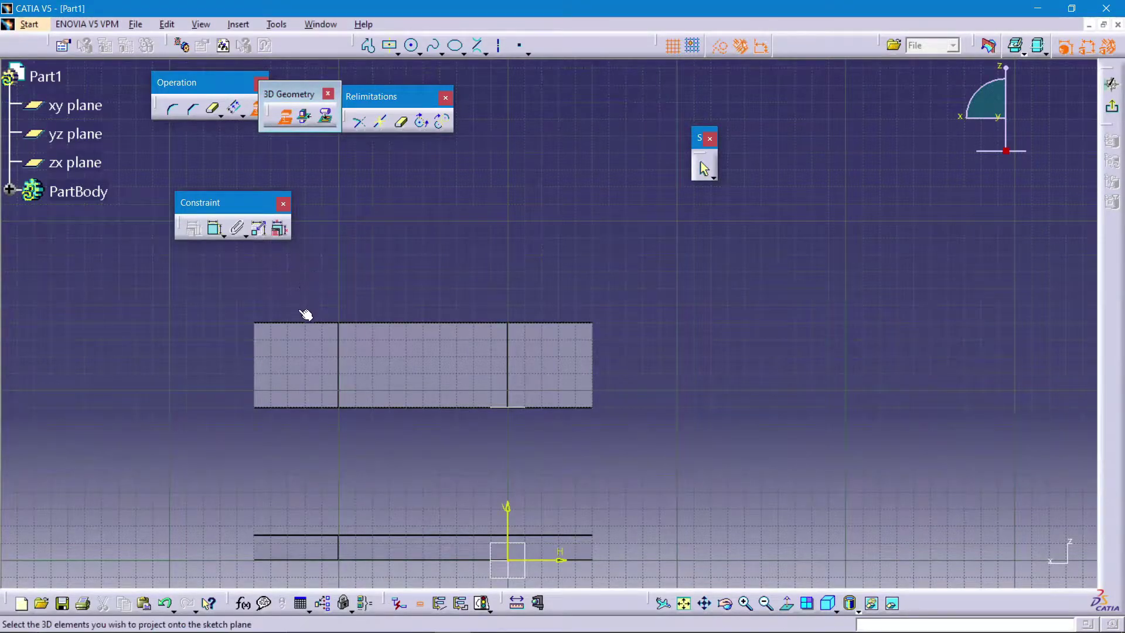
{"action": "left_click", "coordinate": [303, 323]}
{"action": "left_click", "coordinate": [586, 406]}
{"action": "left_click", "coordinate": [264, 324]}
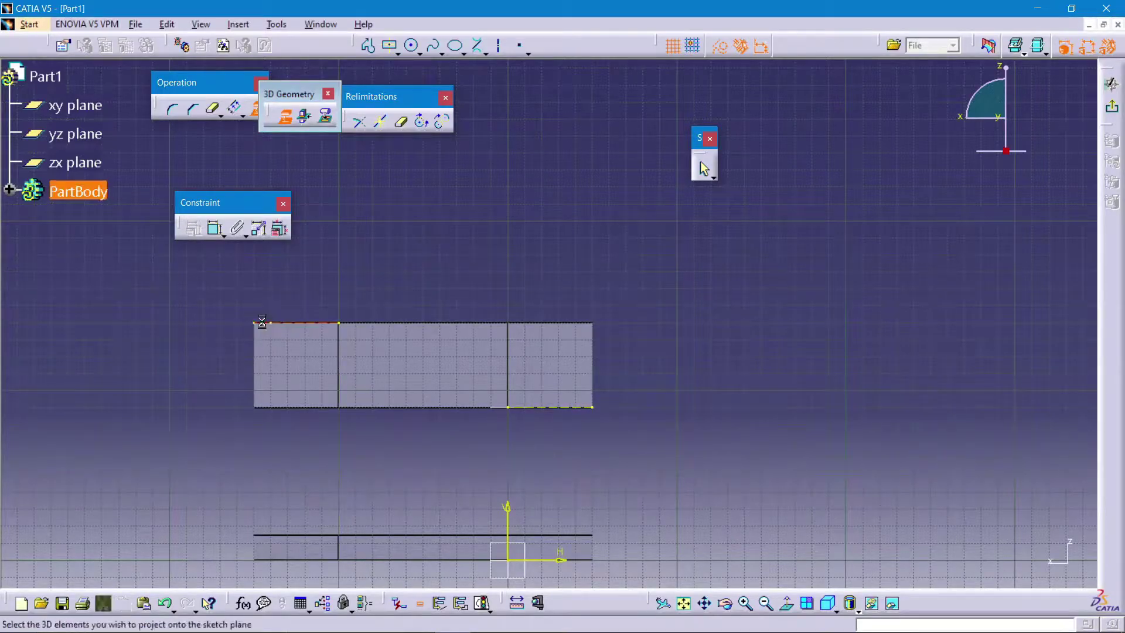
{"action": "left_click", "coordinate": [586, 322]}
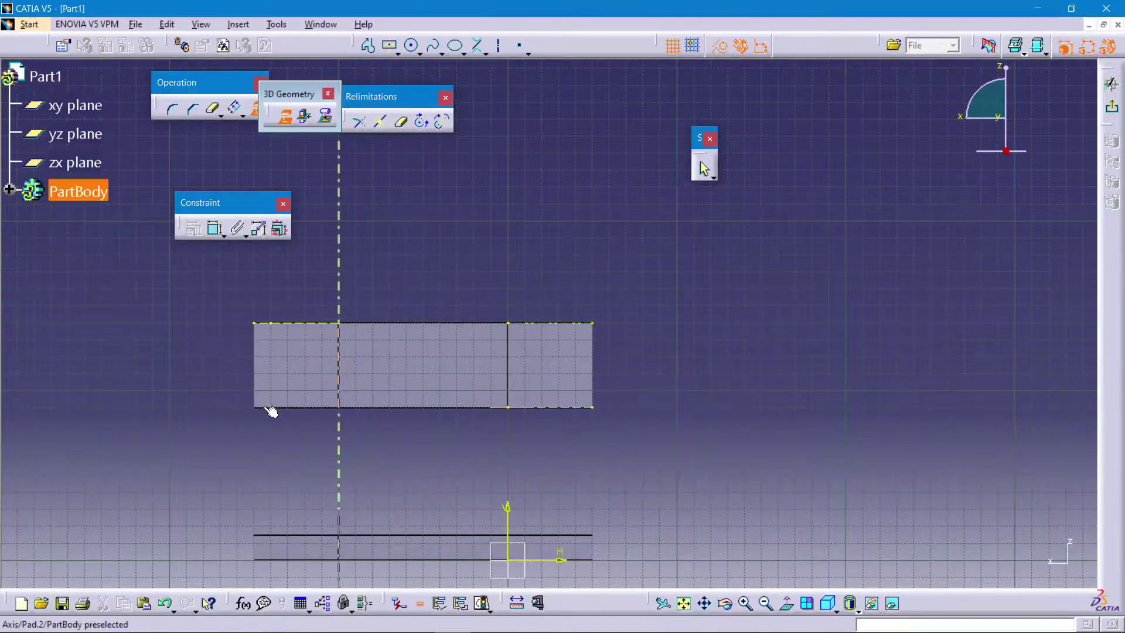
{"action": "left_click", "coordinate": [263, 407]}
{"action": "left_click", "coordinate": [705, 170]}
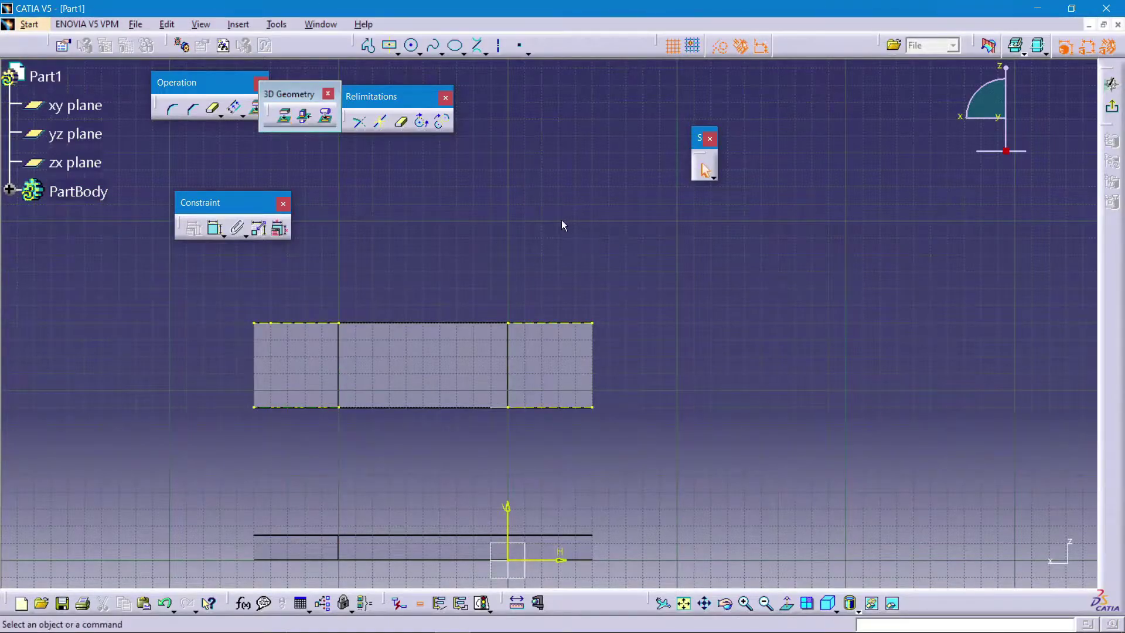
{"action": "left_click", "coordinate": [483, 54]}
Draw a short vertical line up the right edge and a diagonal line rising left.
{"action": "left_click", "coordinate": [498, 66]}
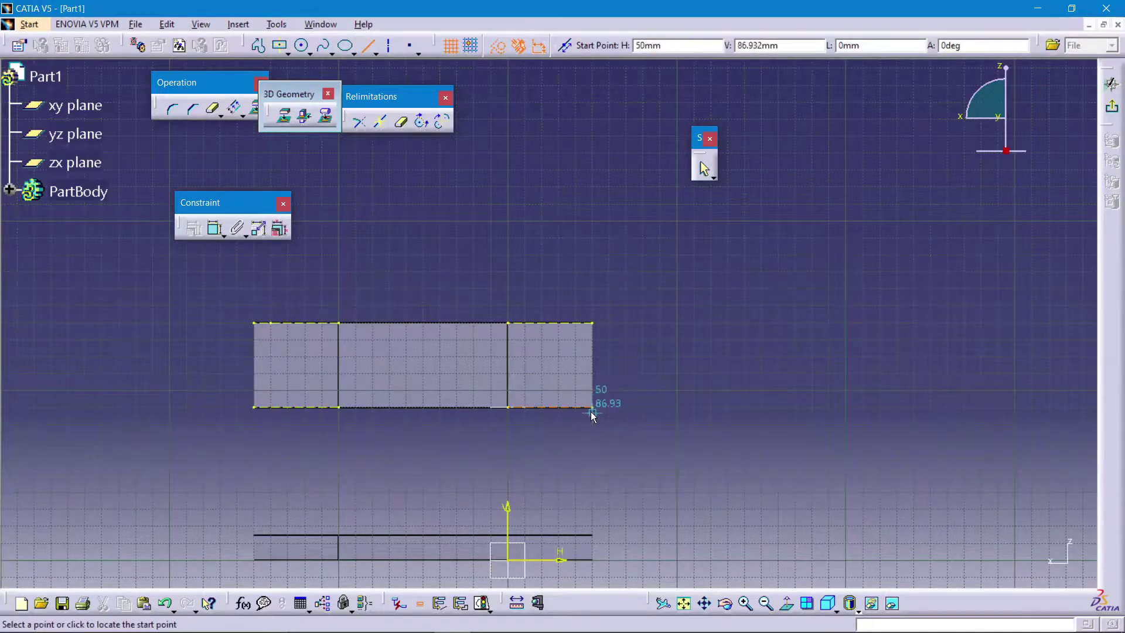
{"action": "left_click", "coordinate": [592, 406]}
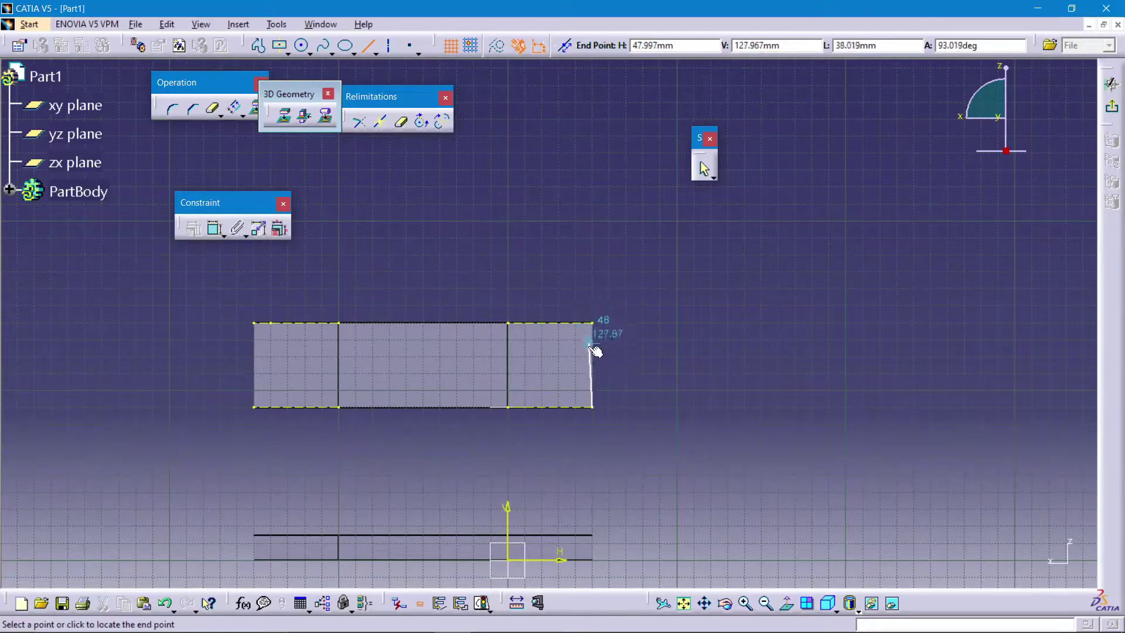
{"action": "left_click", "coordinate": [596, 369]}
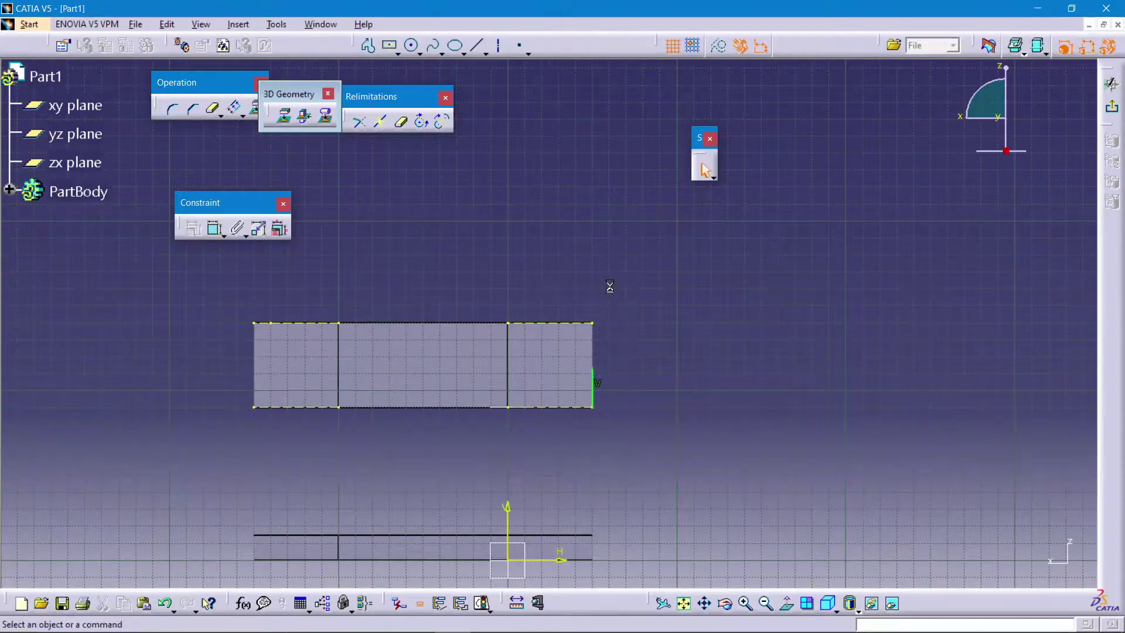
{"action": "left_click", "coordinate": [476, 45]}
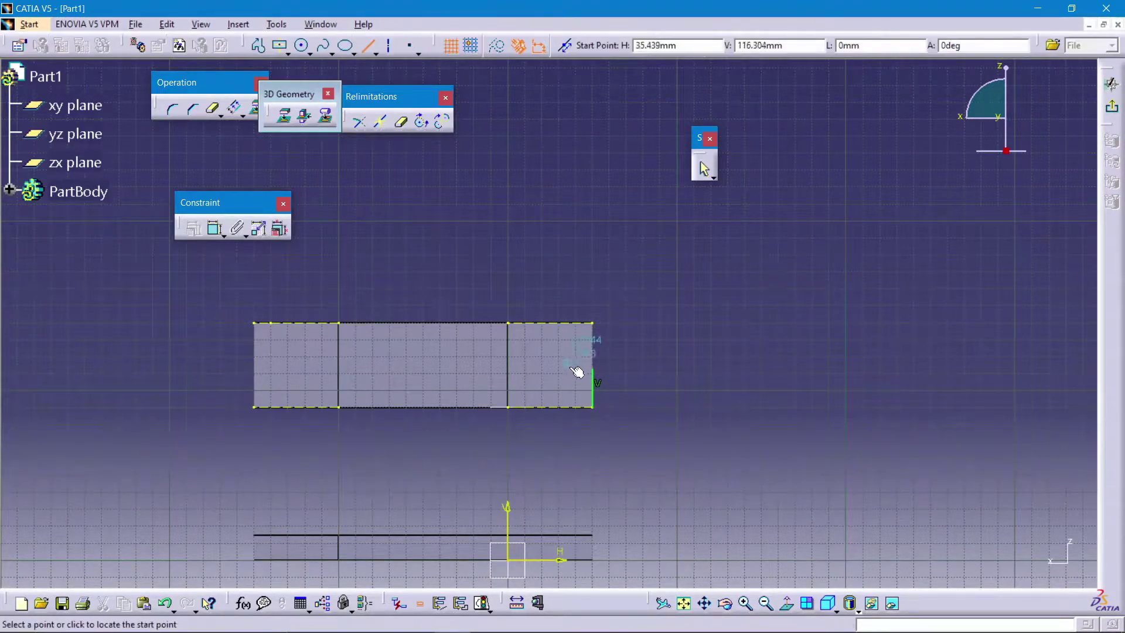
{"action": "left_click", "coordinate": [593, 368]}
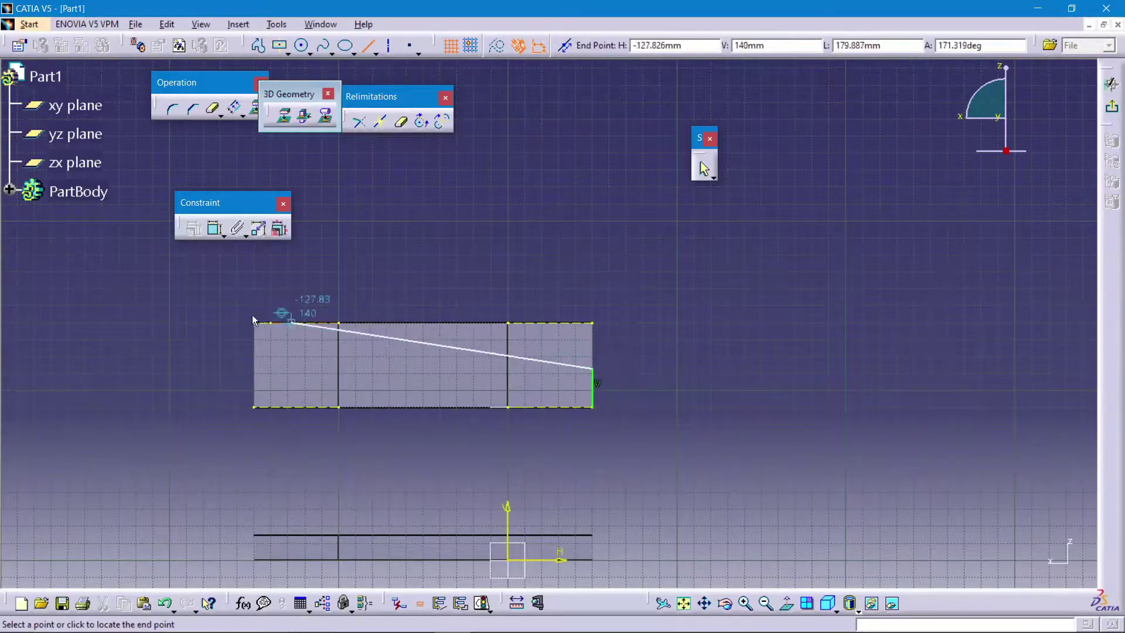
{"action": "left_click", "coordinate": [183, 303]}
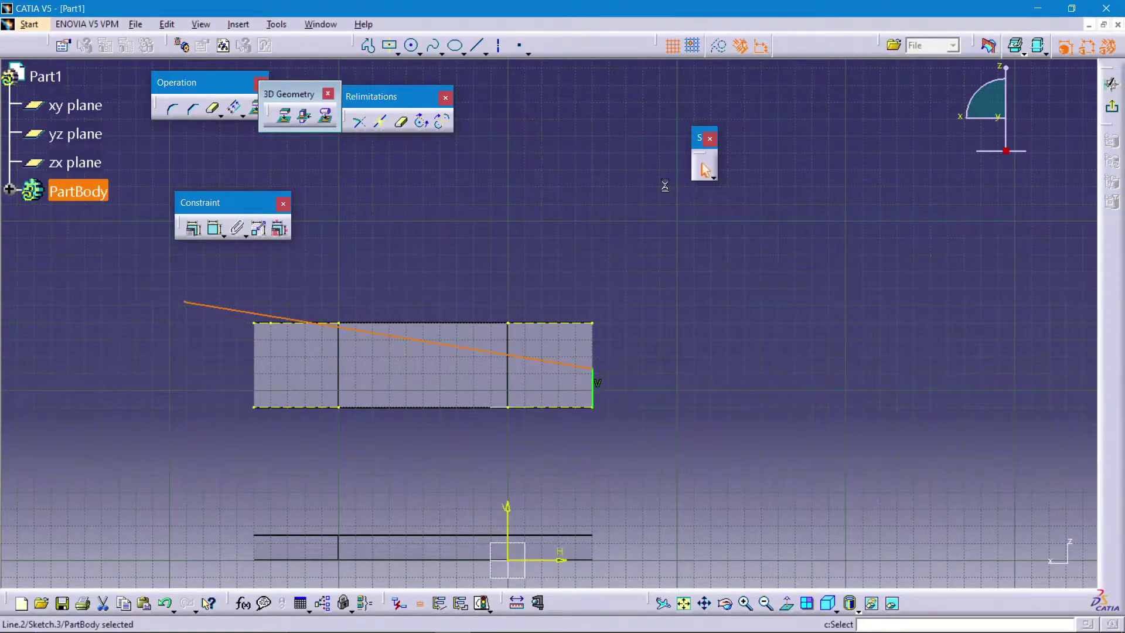
Constrain the vertical segment to 10 mm and the diagonal's angle to 10°.
{"action": "left_click", "coordinate": [216, 228]}
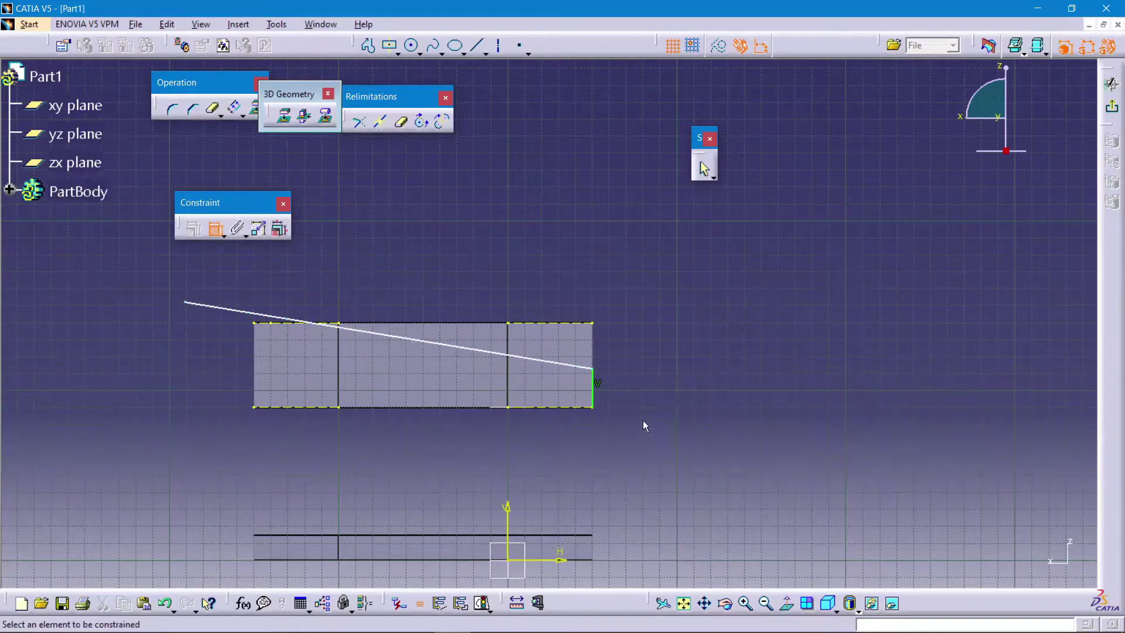
{"action": "left_click", "coordinate": [593, 384]}
{"action": "double_click", "coordinate": [616, 391]}
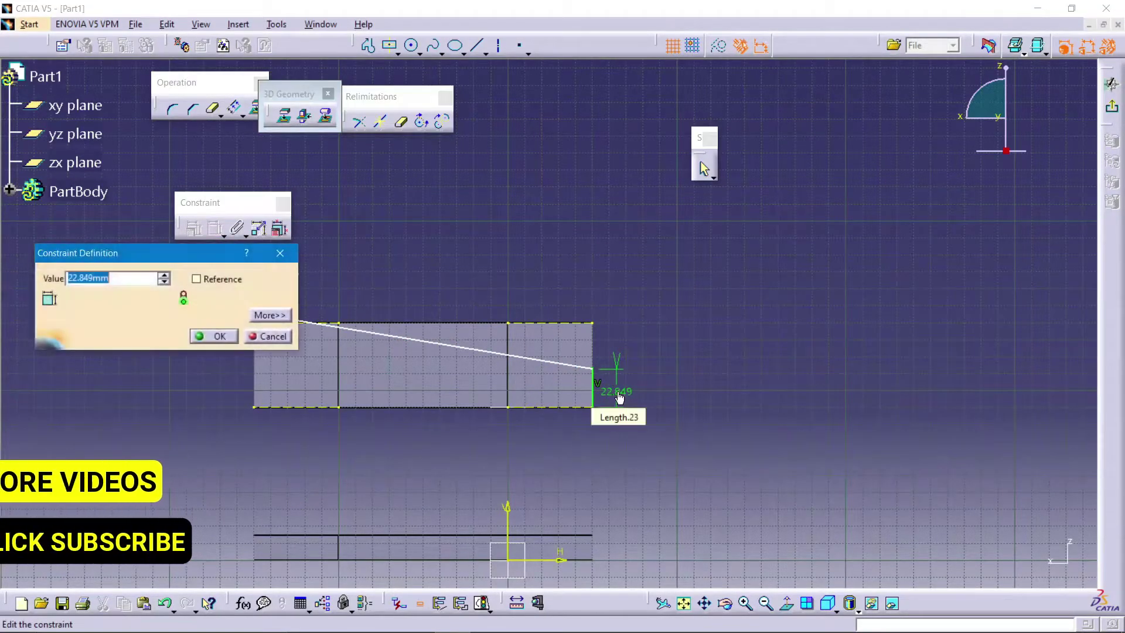
{"action": "type", "text": "110"}
{"action": "key", "text": "Return"}
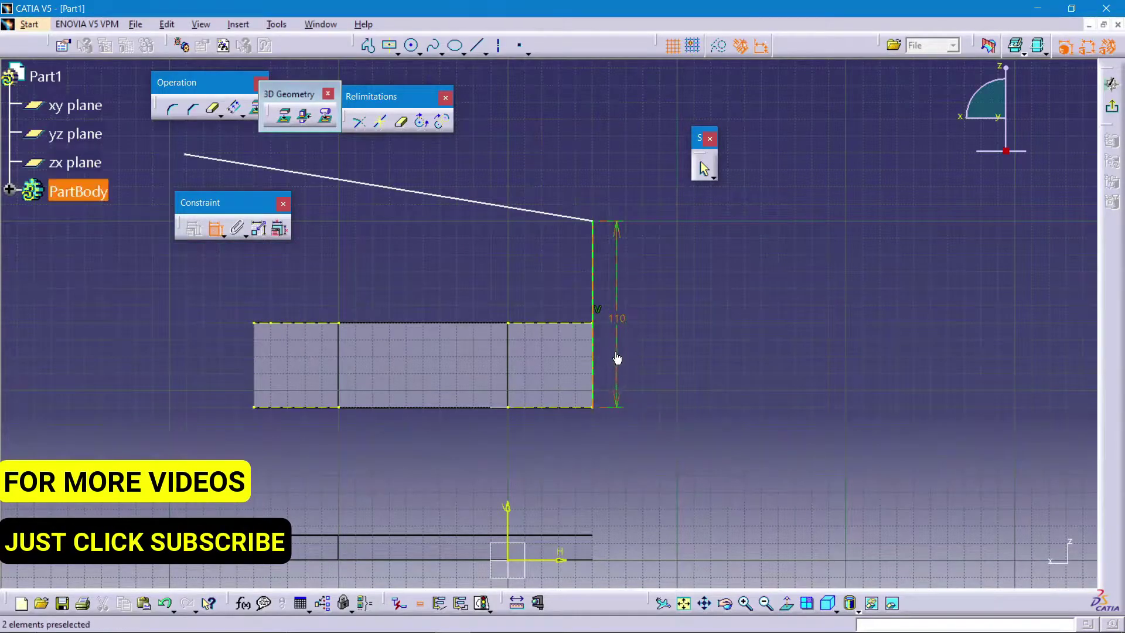
{"action": "double_click", "coordinate": [620, 318]}
{"action": "type", "text": "10"}
{"action": "key", "text": "Return"}
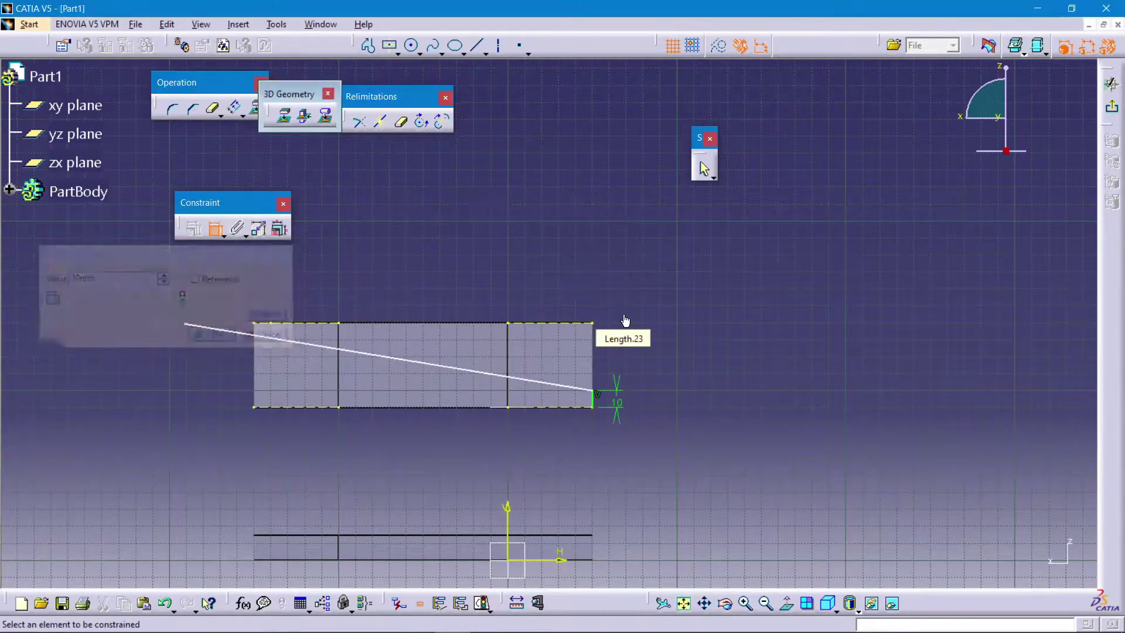
{"action": "left_click", "coordinate": [559, 404]}
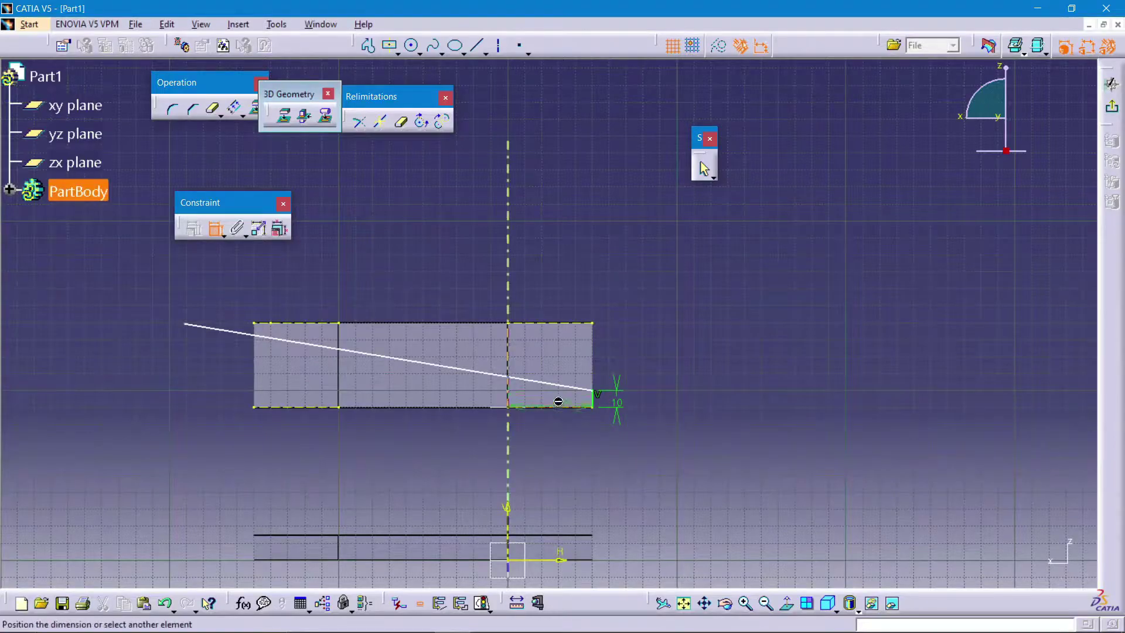
{"action": "left_click", "coordinate": [545, 395]}
{"action": "double_click", "coordinate": [543, 393]}
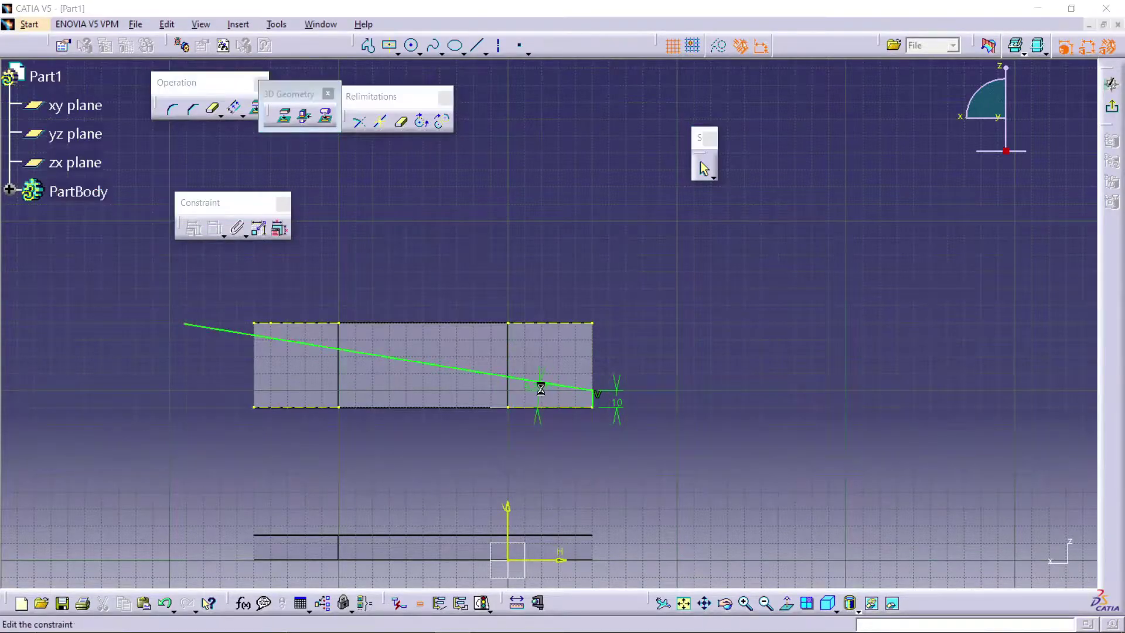
{"action": "type", "text": "10"}
{"action": "key", "text": "Return"}
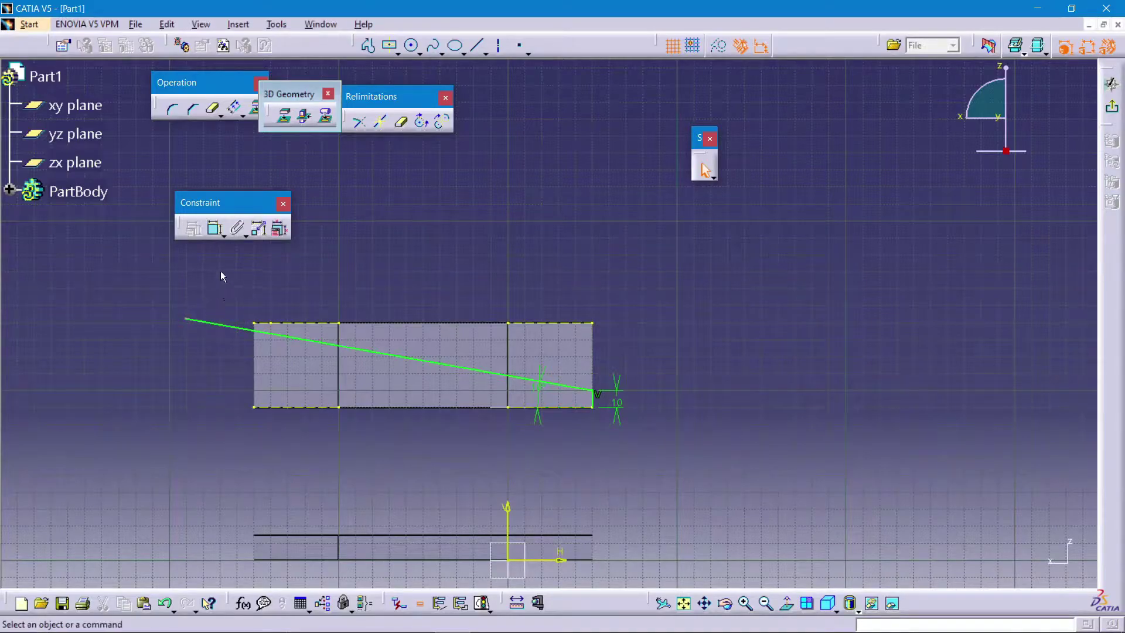
Draw a left vertical edge, a top horizontal edge and a right vertical line for the profile.
{"action": "left_click", "coordinate": [476, 45]}
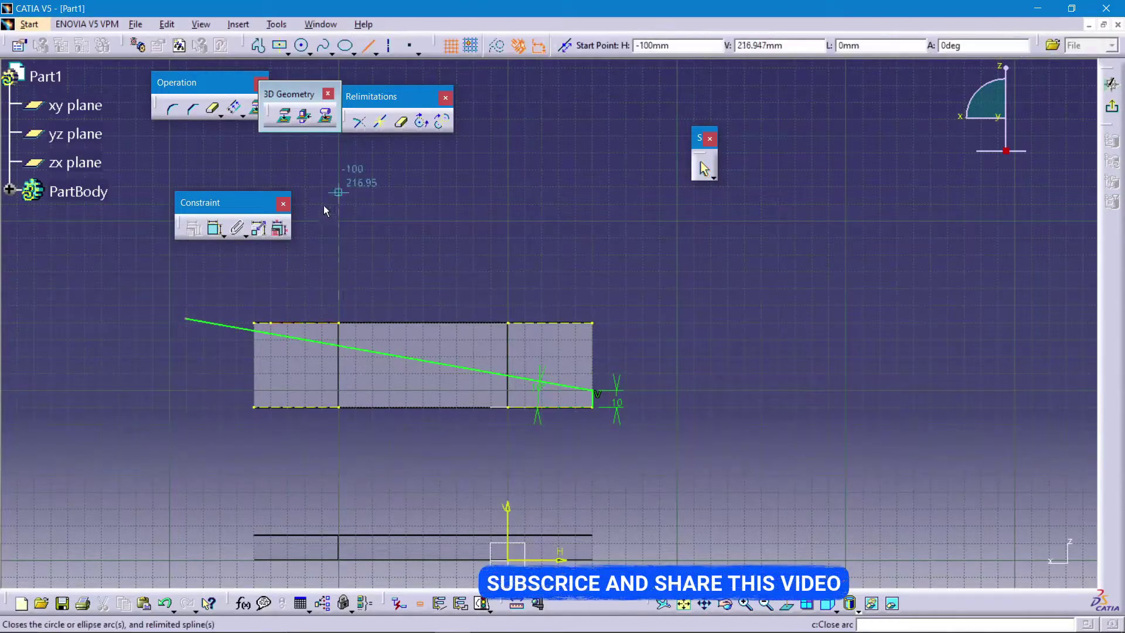
{"action": "left_click", "coordinate": [254, 323]}
{"action": "left_click", "coordinate": [248, 444]}
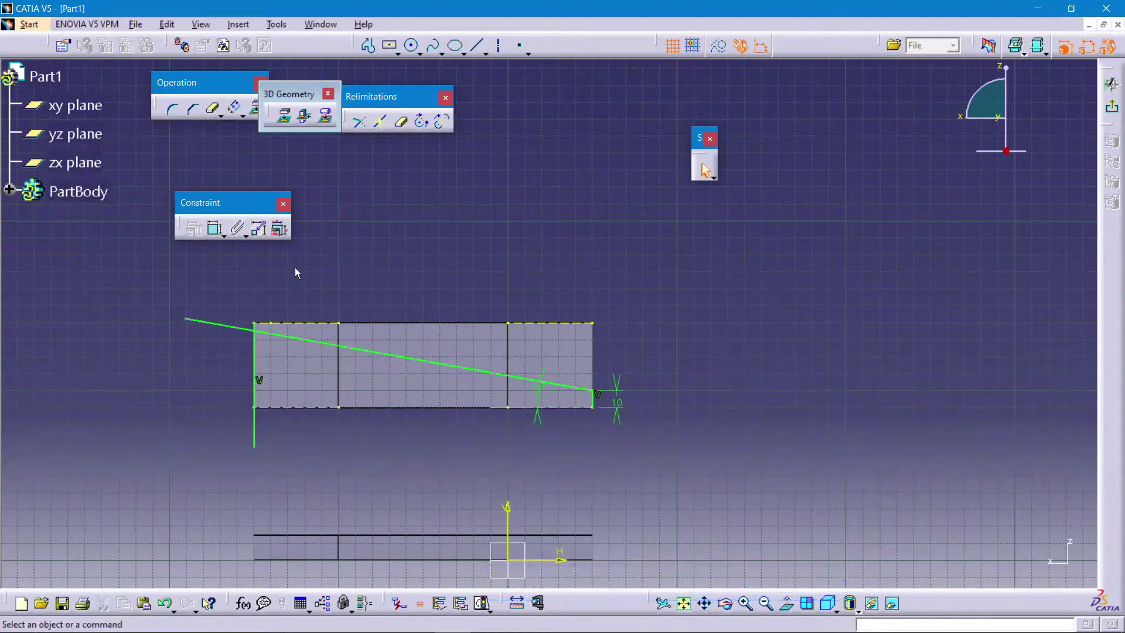
{"action": "left_click", "coordinate": [476, 52]}
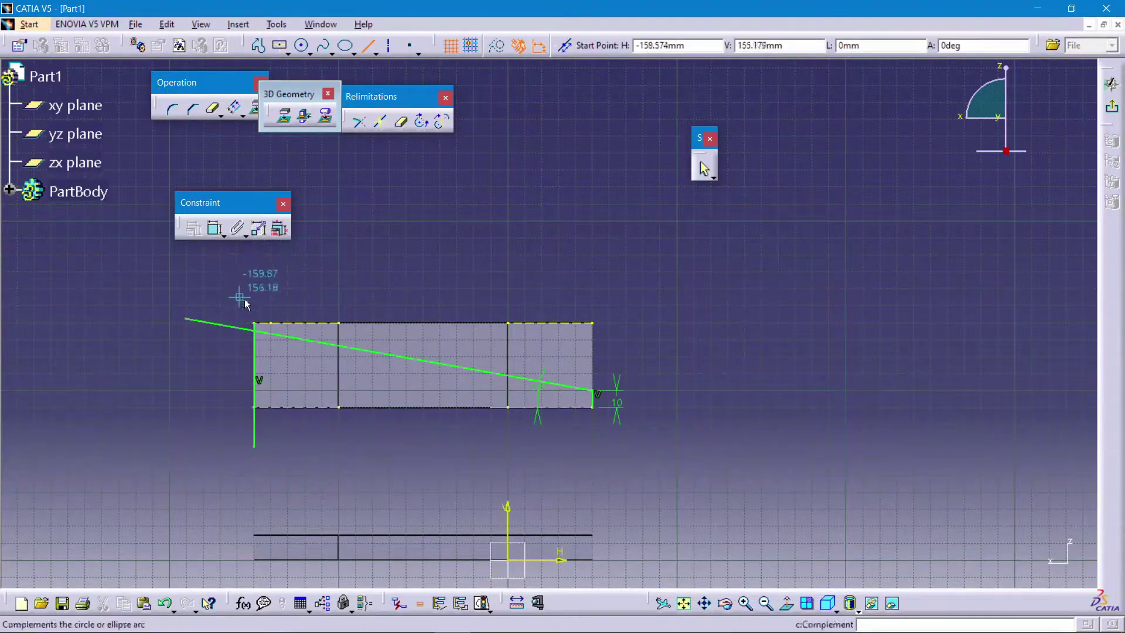
{"action": "left_click", "coordinate": [254, 322]}
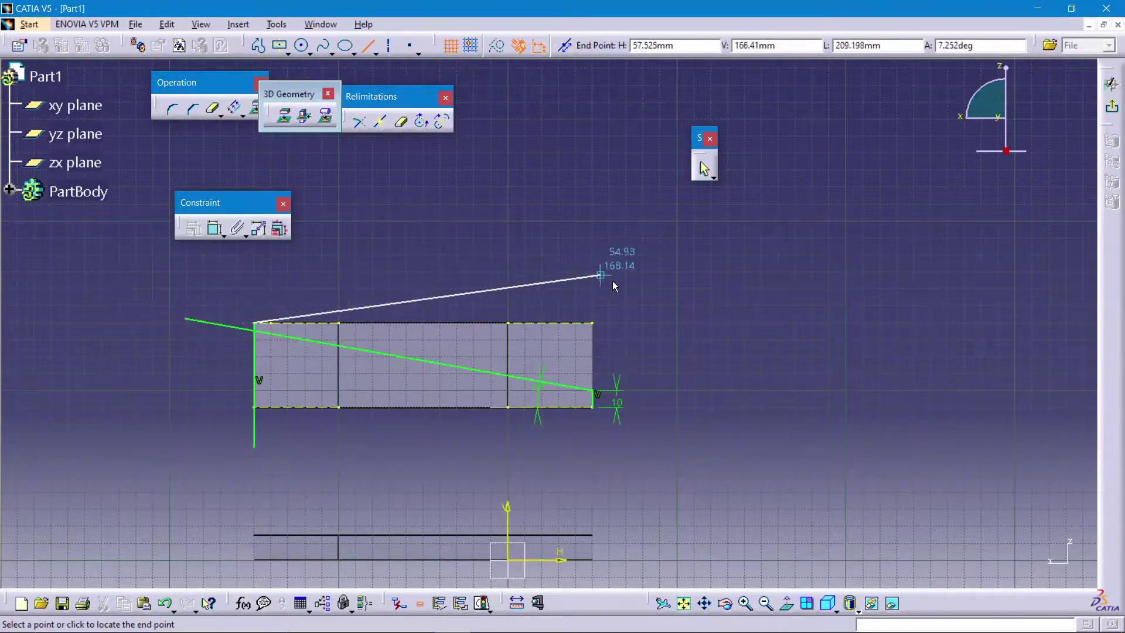
{"action": "left_click", "coordinate": [647, 322]}
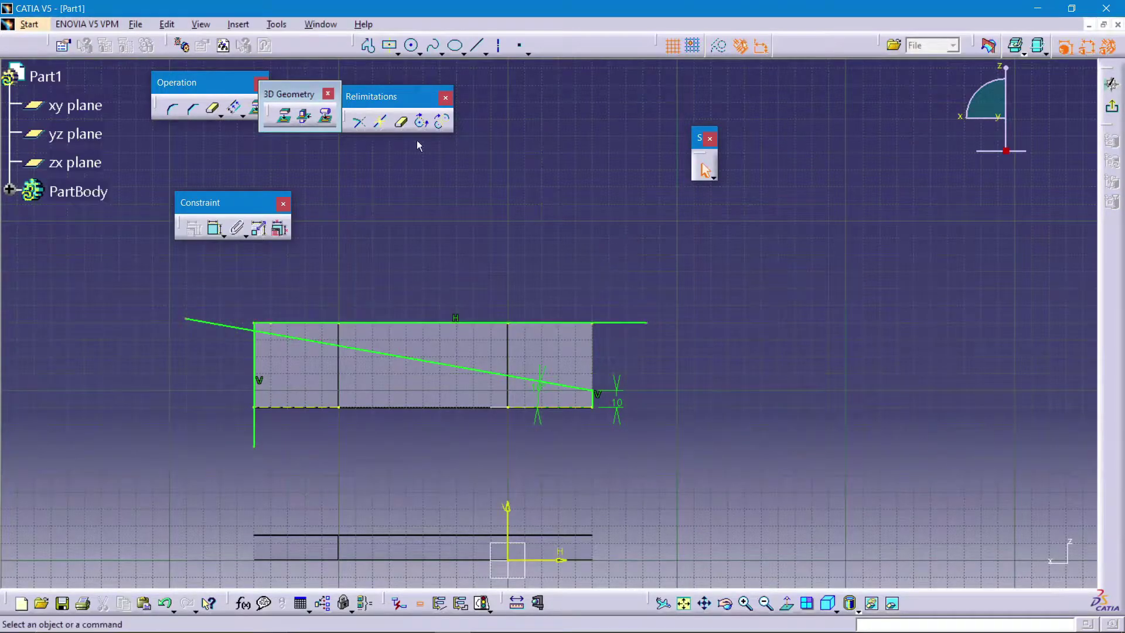
{"action": "left_click", "coordinate": [368, 46]}
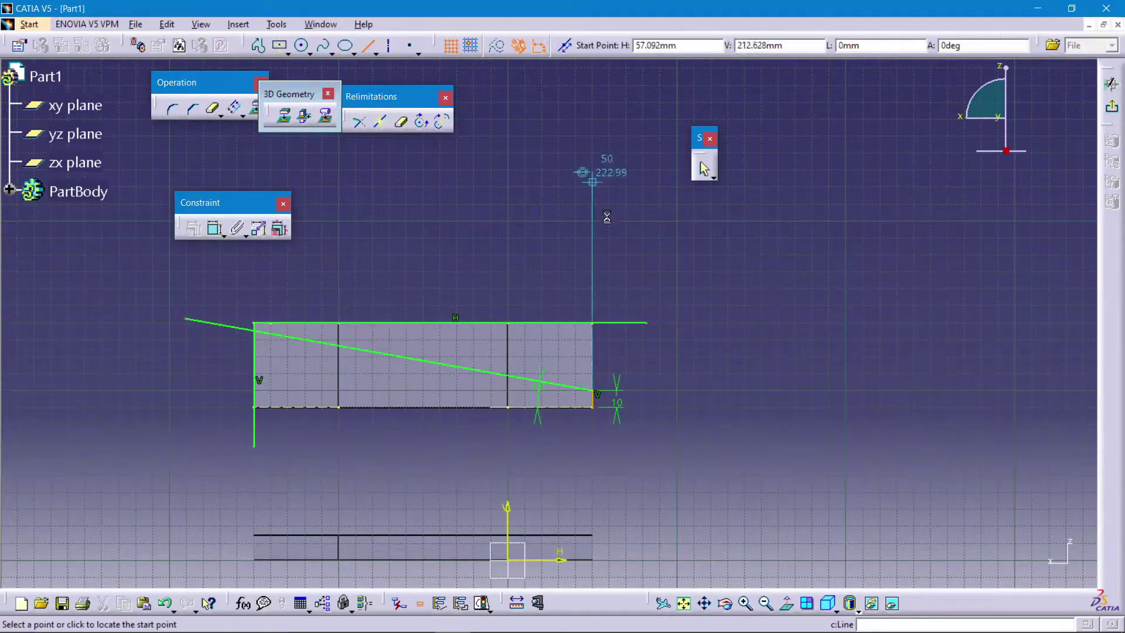
{"action": "left_click", "coordinate": [595, 390]}
{"action": "left_click", "coordinate": [592, 267]}
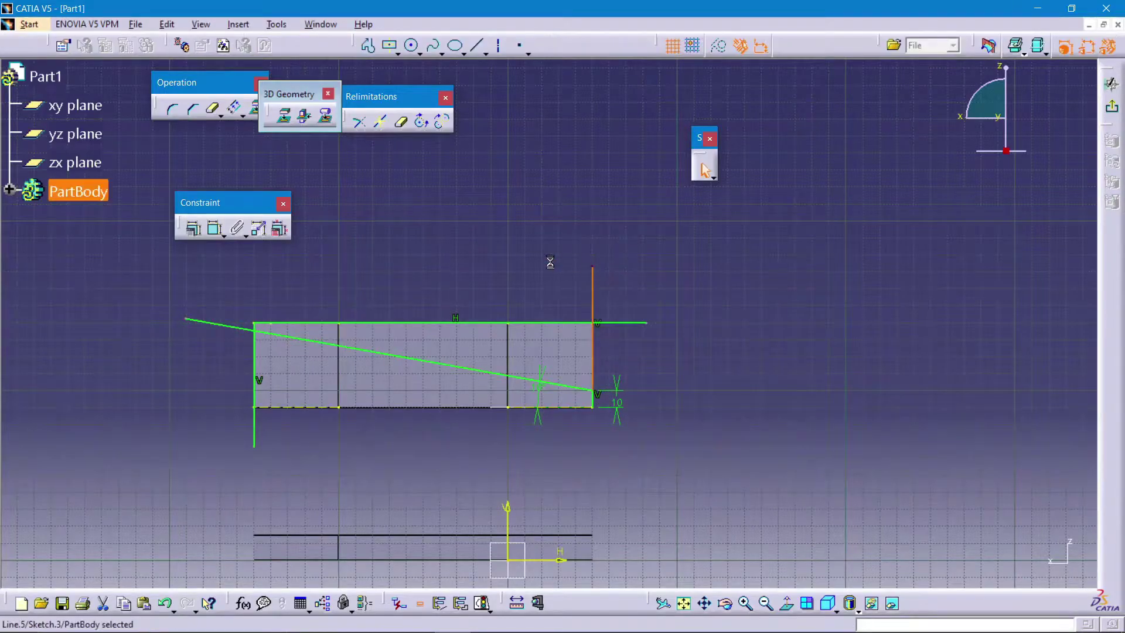
Trim the overhanging line pieces and give the top line a 200 length dimension.
{"action": "left_click", "coordinate": [401, 122]}
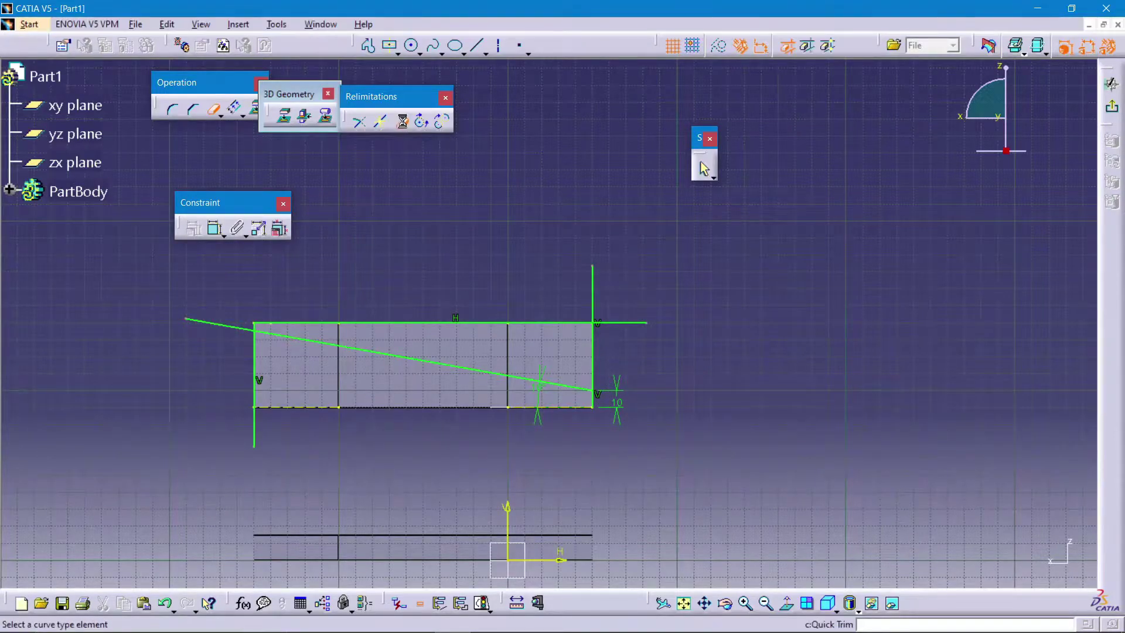
{"action": "left_click", "coordinate": [591, 291]}
{"action": "left_click", "coordinate": [623, 323]}
{"action": "left_click", "coordinate": [254, 439]}
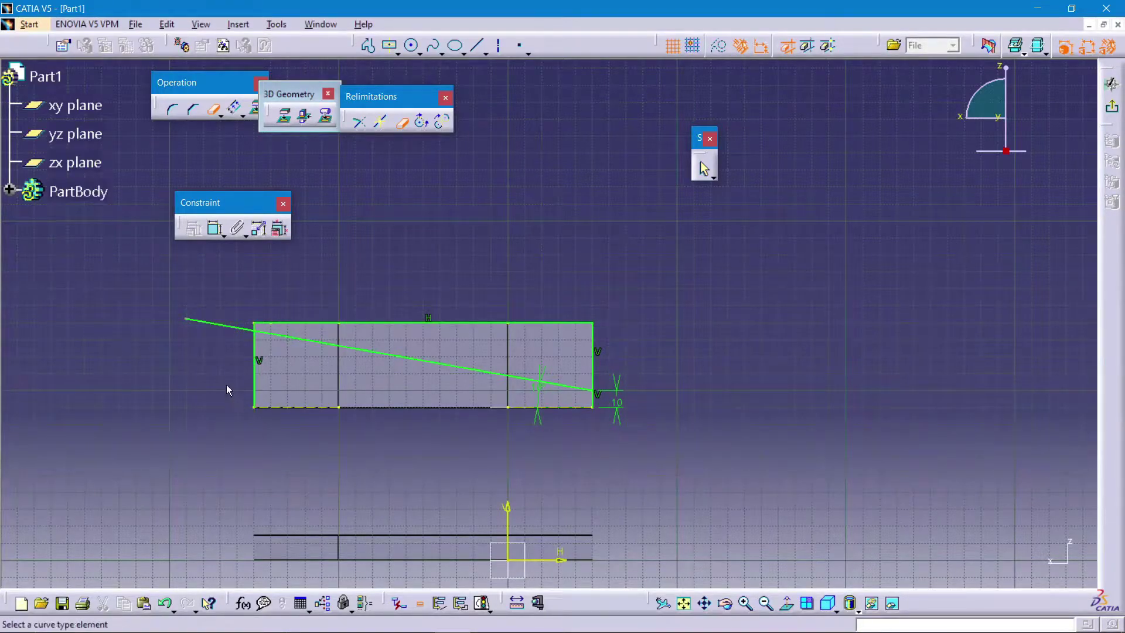
{"action": "left_click", "coordinate": [230, 326]}
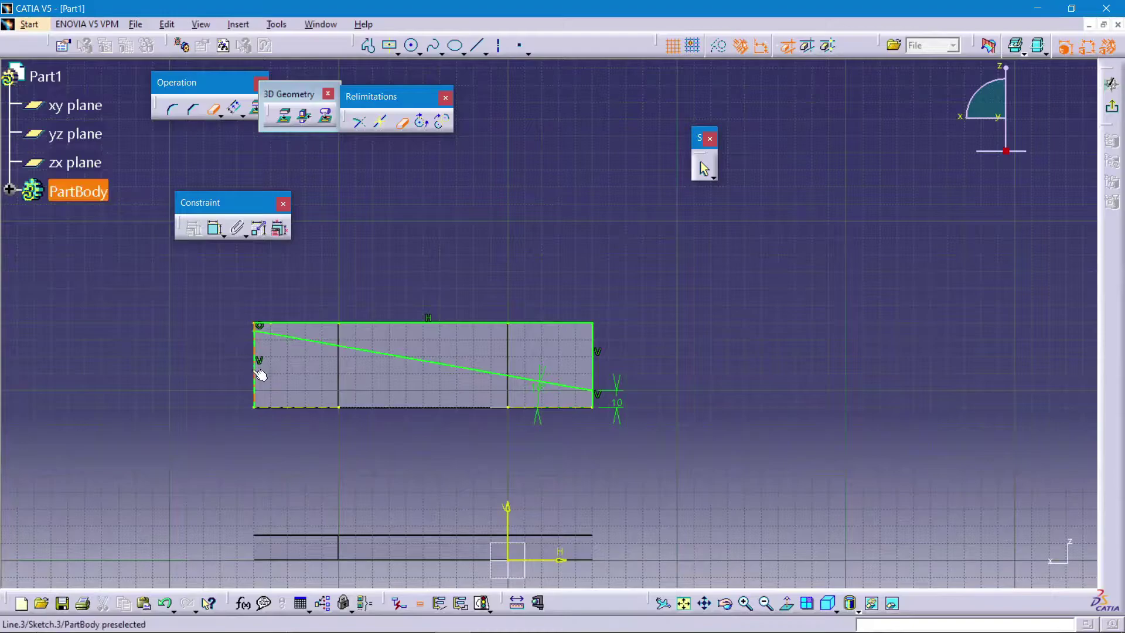
{"action": "left_click", "coordinate": [254, 366]}
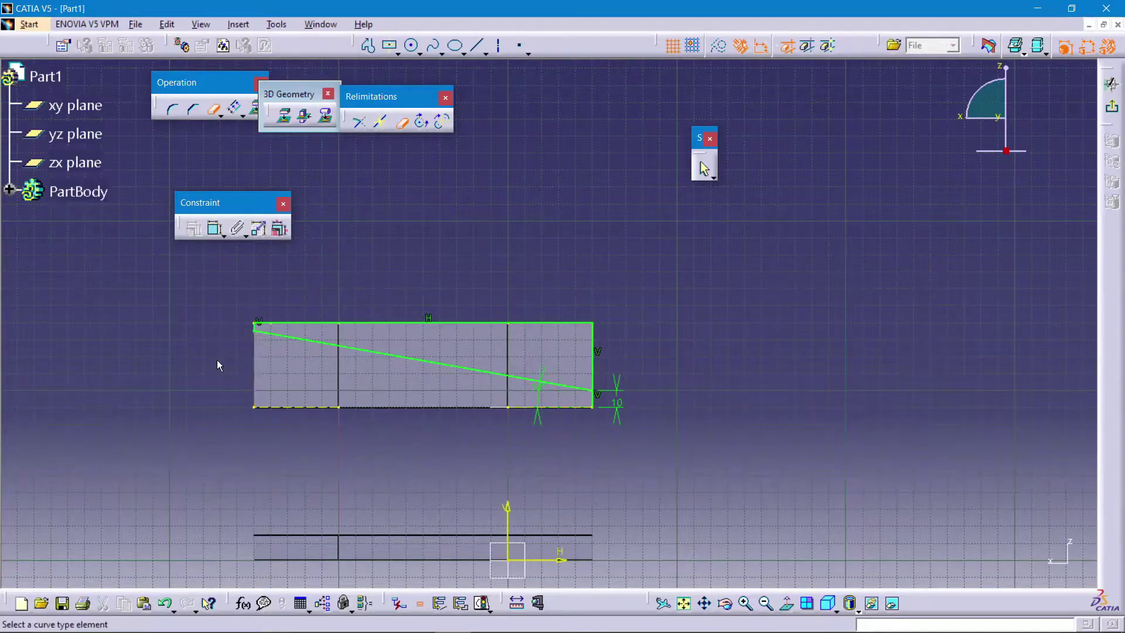
{"action": "left_click", "coordinate": [594, 399]}
{"action": "left_click", "coordinate": [600, 357]}
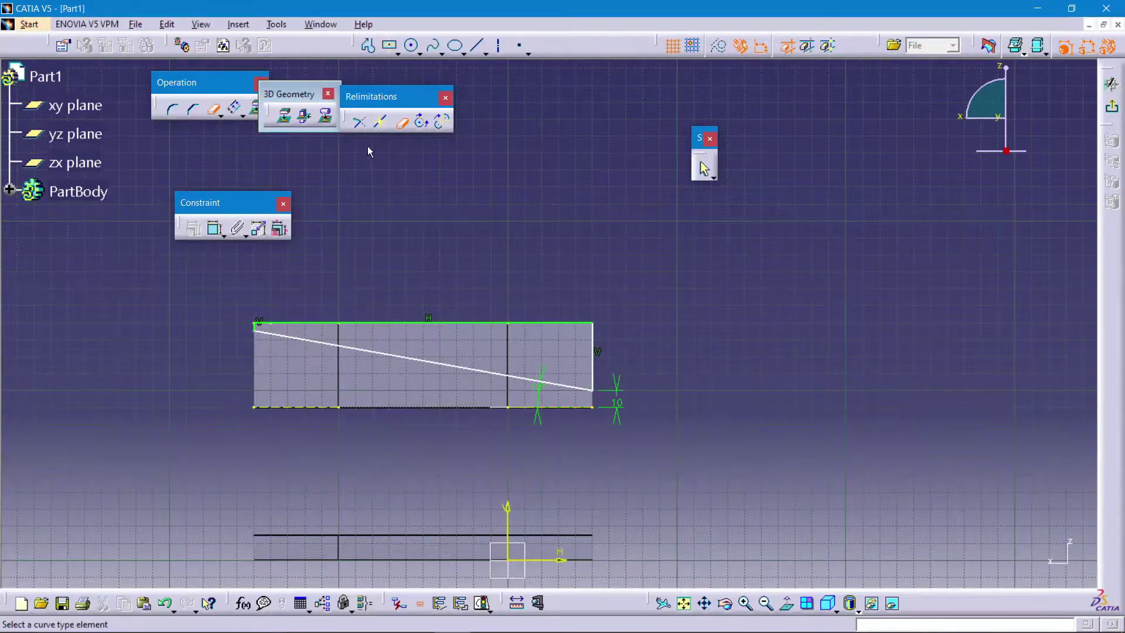
{"action": "left_click", "coordinate": [215, 227]}
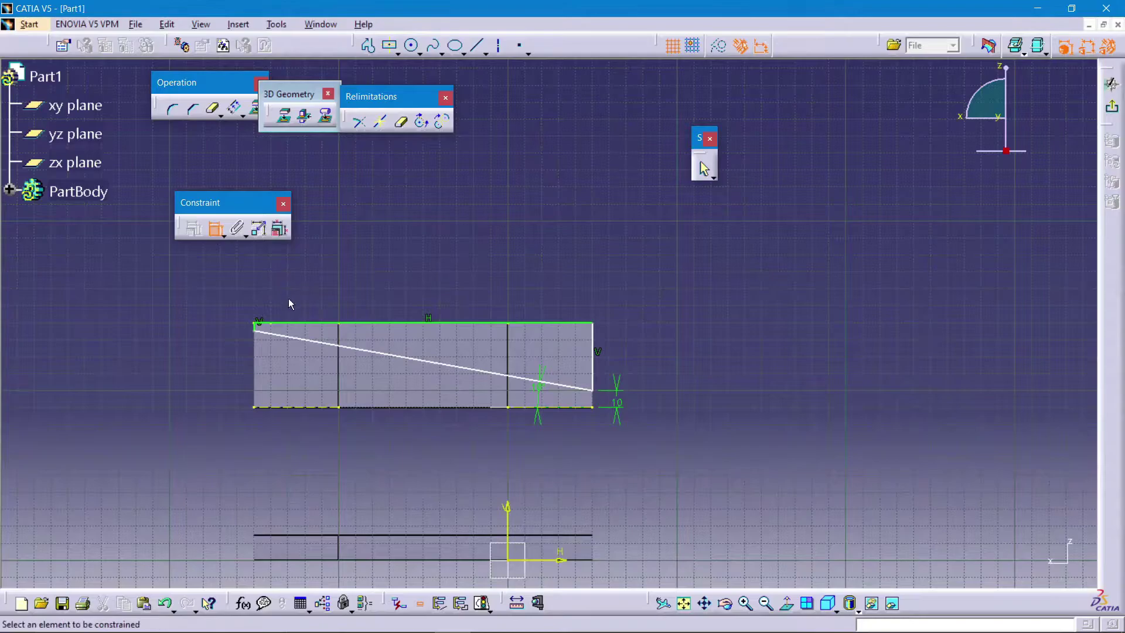
{"action": "left_click", "coordinate": [293, 324]}
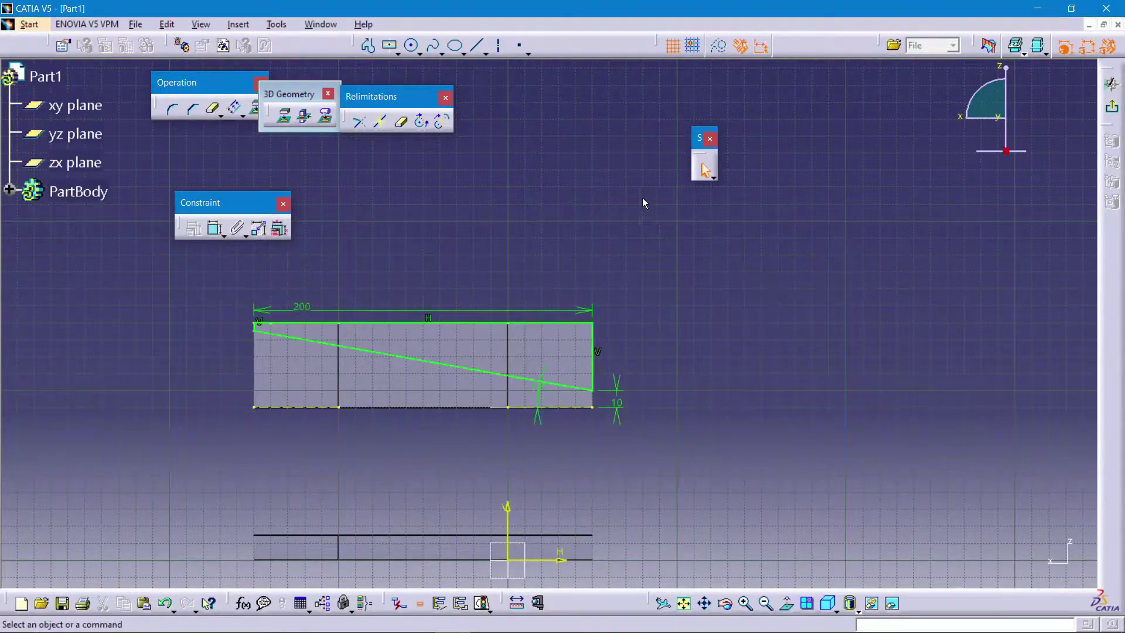
Cut Pocket.1 from Sketch.3: 60 mm depth, reversed direction, mirrored extent.
{"action": "left_click", "coordinate": [1111, 106]}
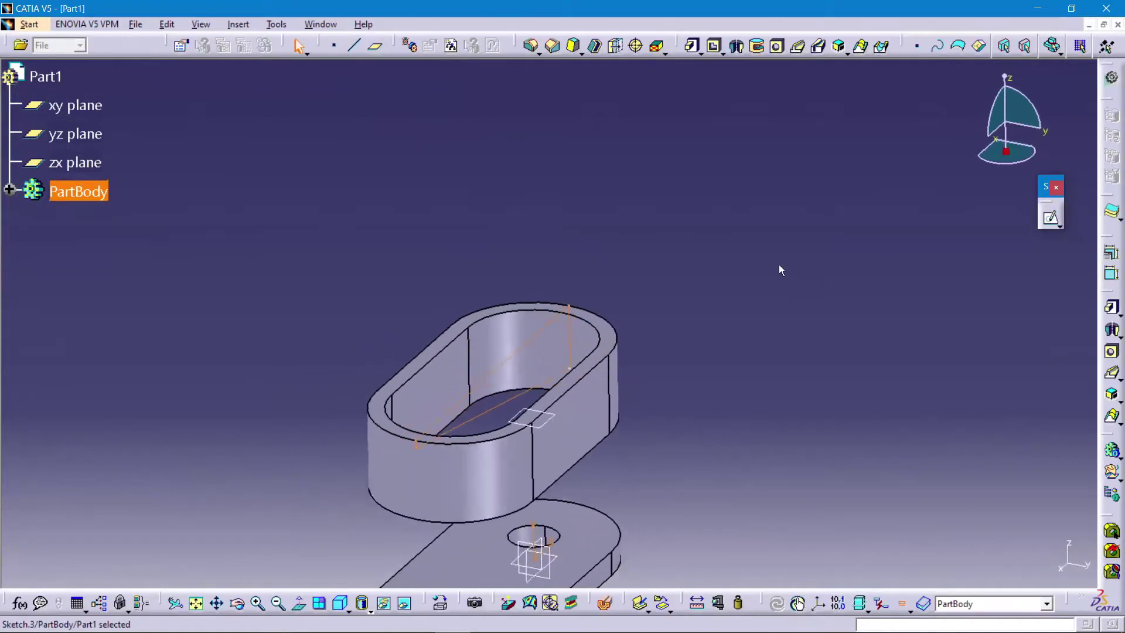
{"action": "left_click", "coordinate": [716, 47]}
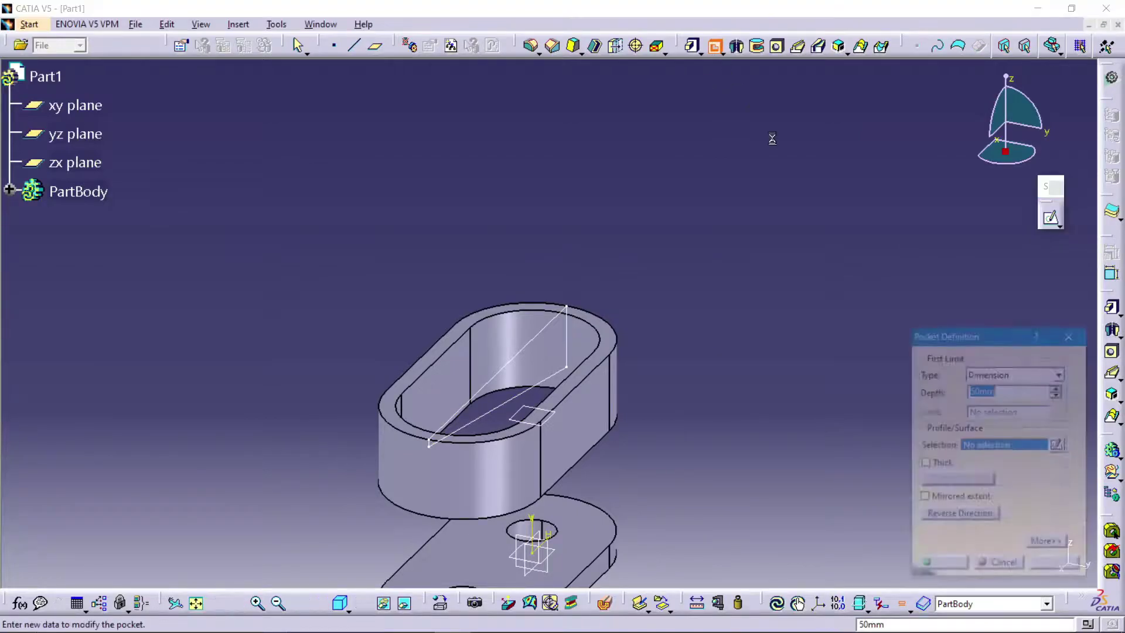
{"action": "left_click", "coordinate": [522, 356]}
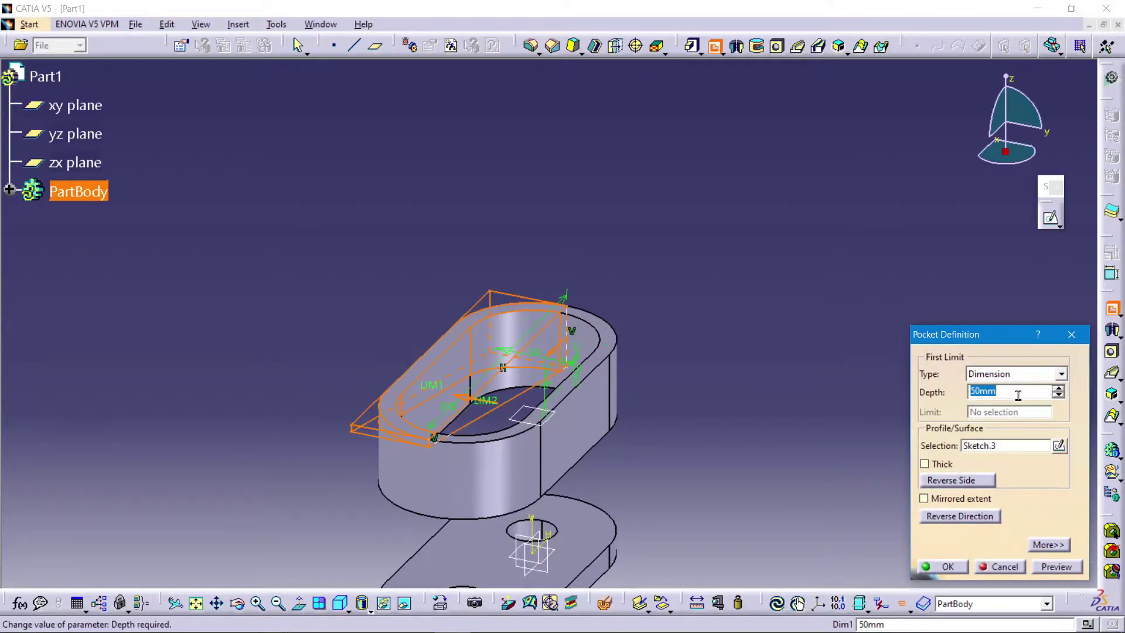
{"action": "type", "text": "60"}
{"action": "key", "text": "Return"}
{"action": "left_click", "coordinate": [821, 335]}
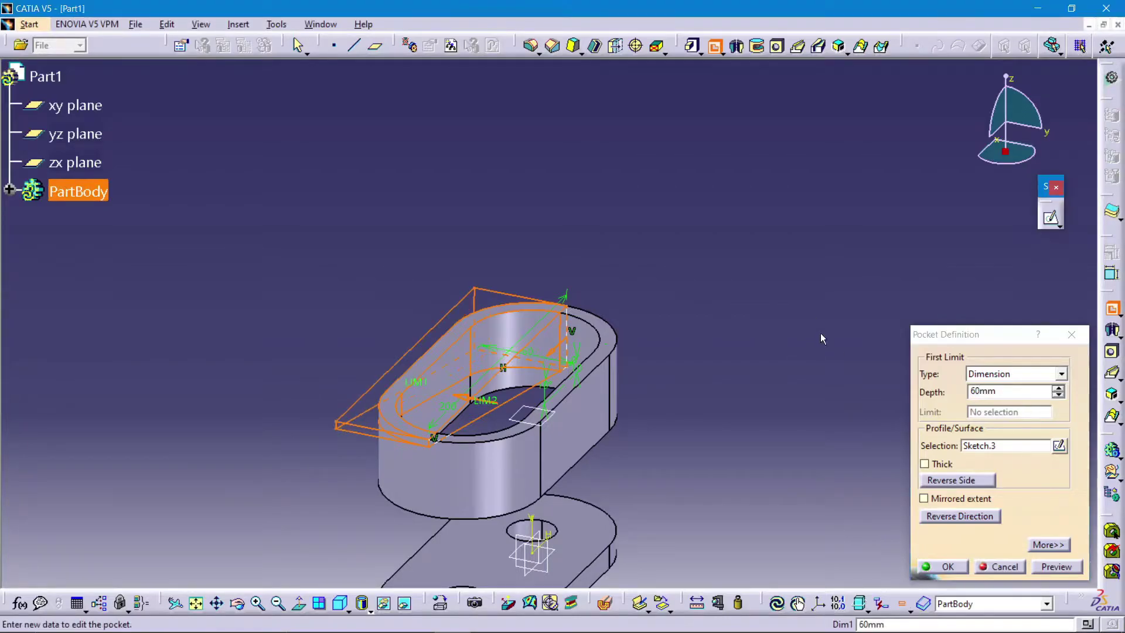
{"action": "left_click", "coordinate": [958, 516]}
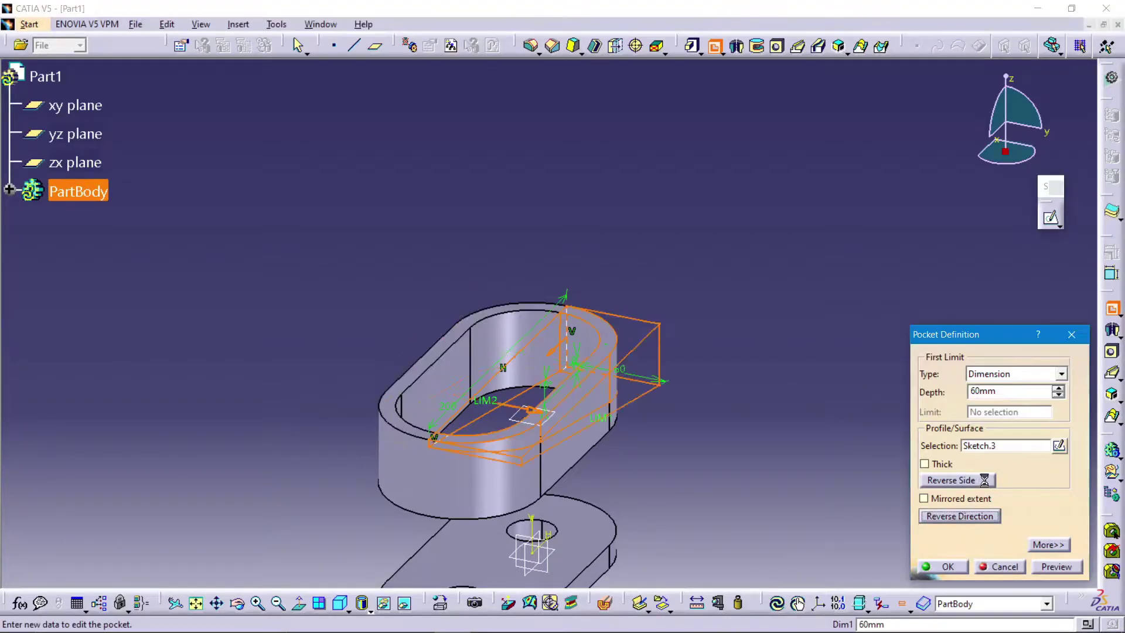
{"action": "left_click", "coordinate": [947, 499]}
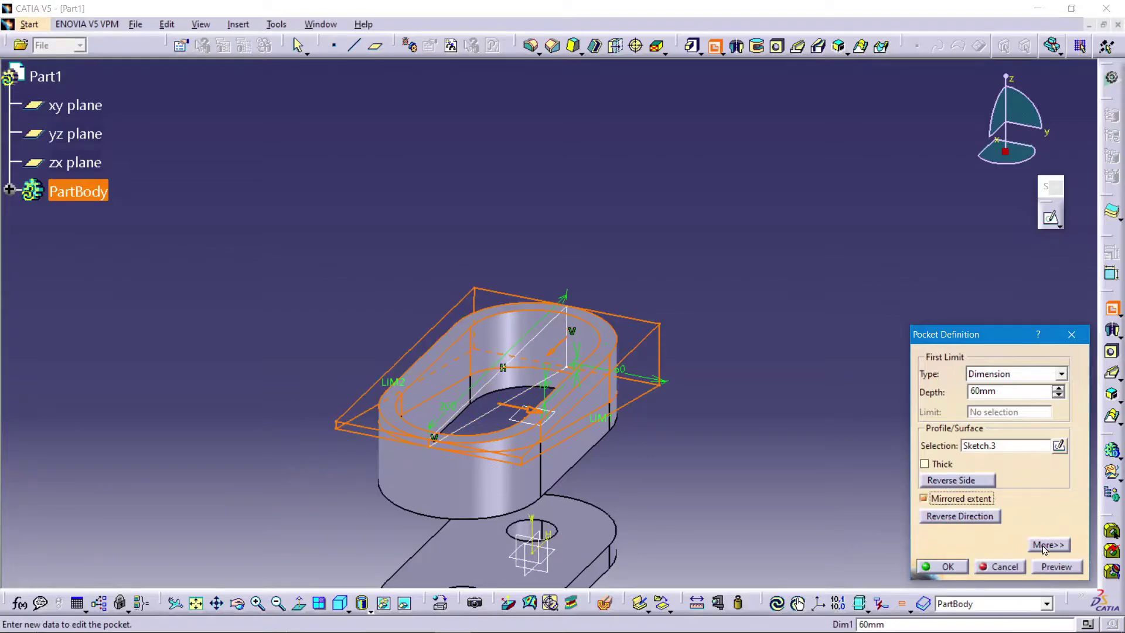
{"action": "left_click", "coordinate": [1056, 567]}
{"action": "left_click", "coordinate": [933, 570]}
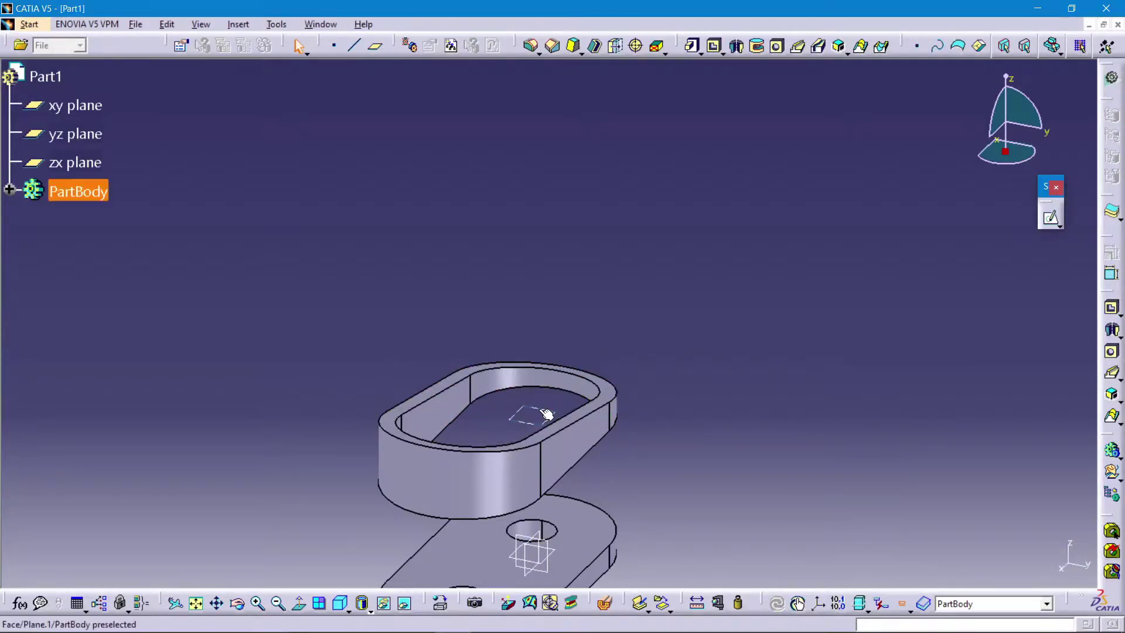
Start a sketch on the plate face, view it square-on and project the hole edges.
{"action": "left_click", "coordinate": [1048, 220]}
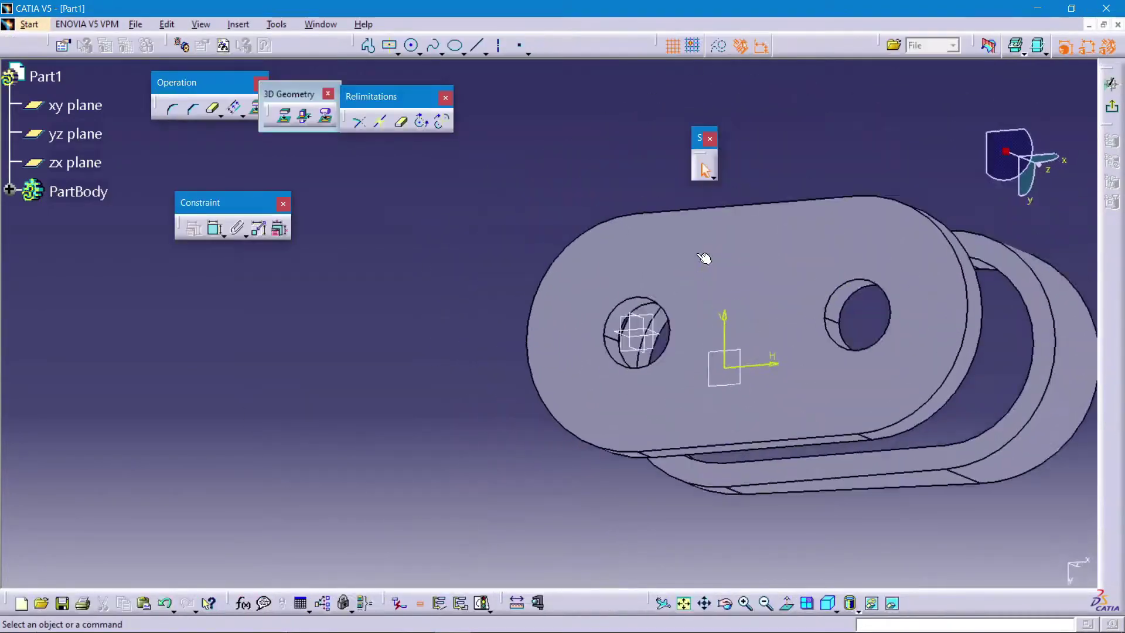
{"action": "middle_click_drag", "start_coordinate": [554, 267], "coordinate": [290, 247]}
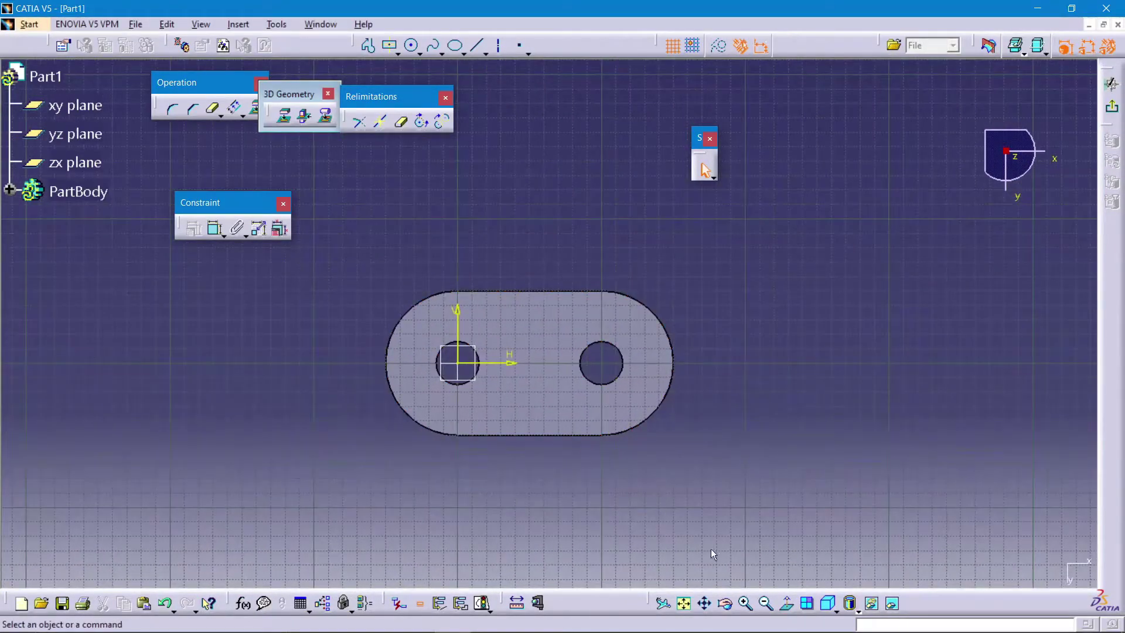
{"action": "left_click", "coordinate": [787, 603]}
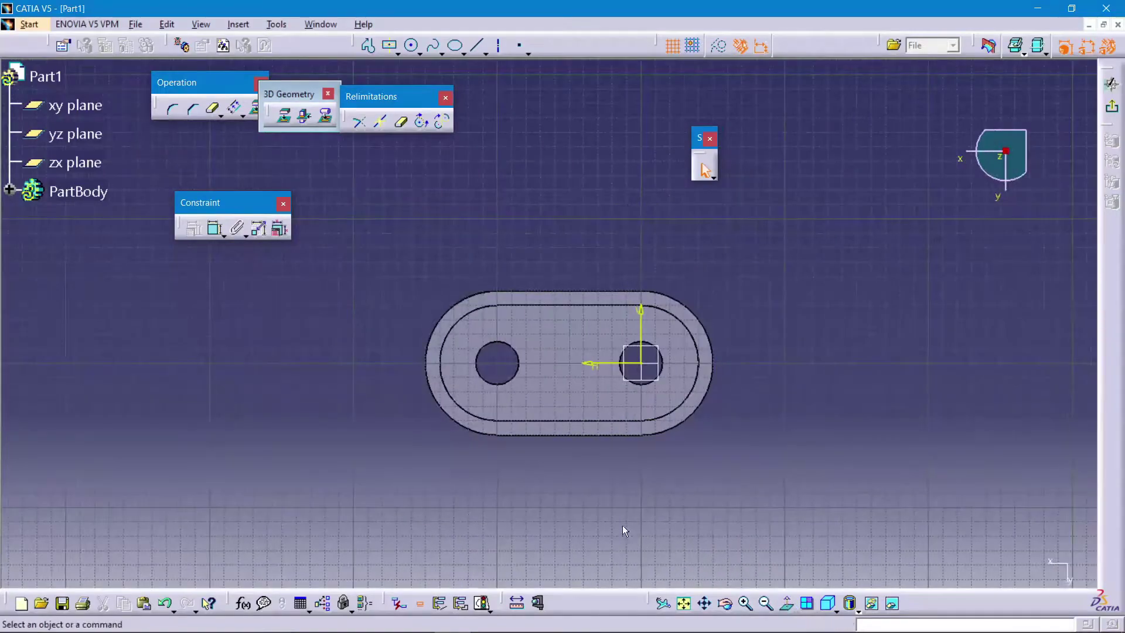
{"action": "middle_click_drag", "start_coordinate": [606, 513], "coordinate": [602, 496]}
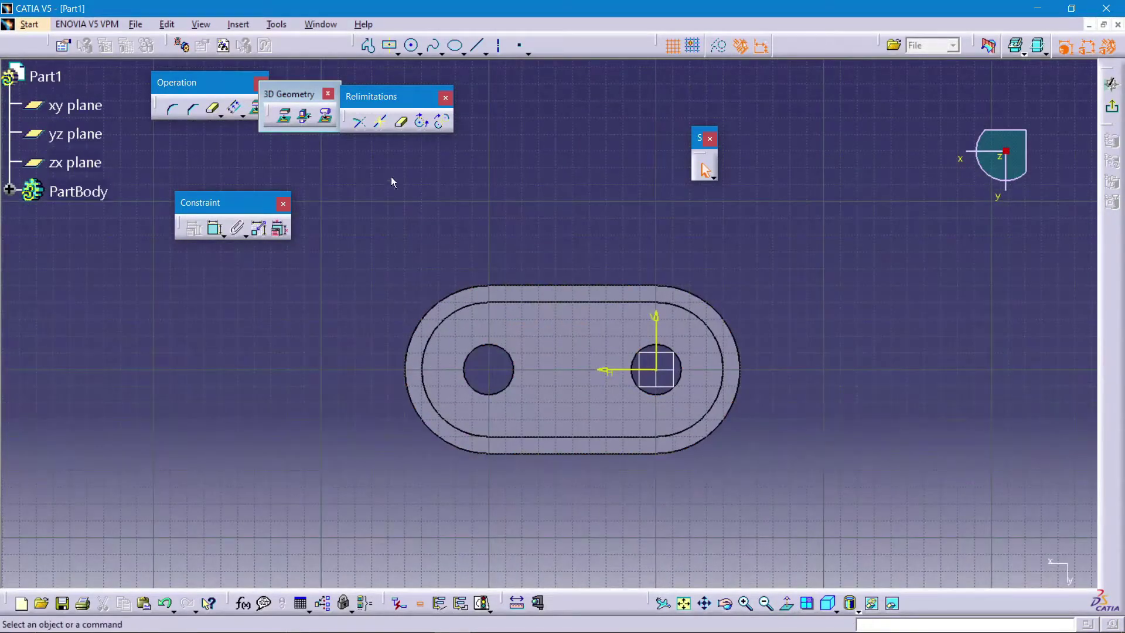
{"action": "left_click", "coordinate": [284, 116]}
Draw two circles centred on the left and right plate holes.
{"action": "left_click", "coordinate": [411, 49]}
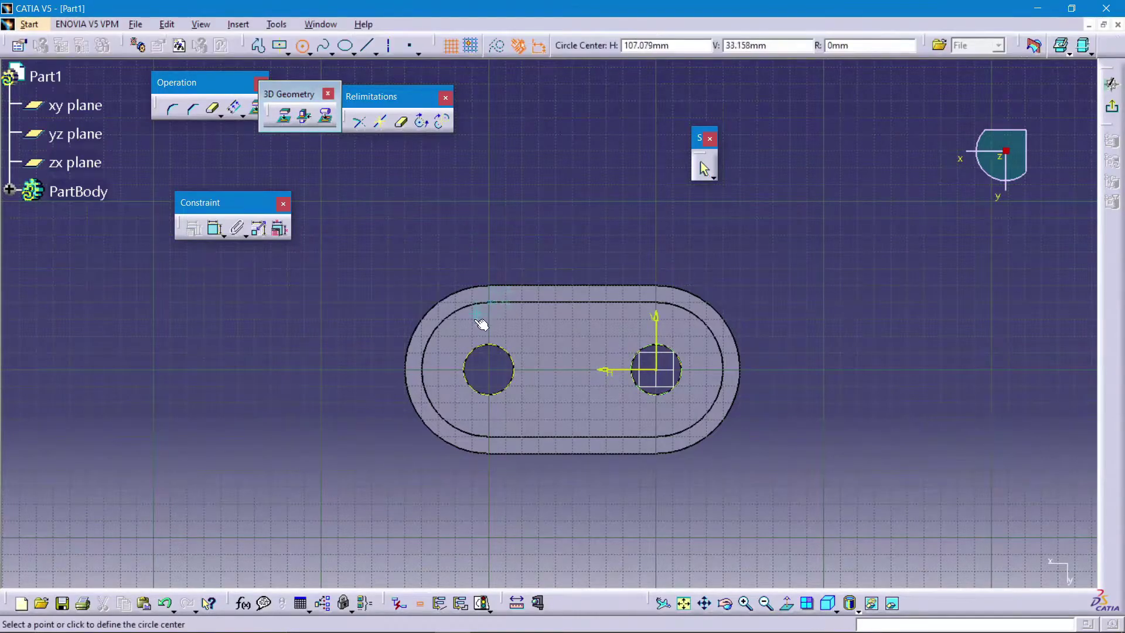
{"action": "left_click", "coordinate": [489, 369]}
{"action": "left_click", "coordinate": [462, 340]}
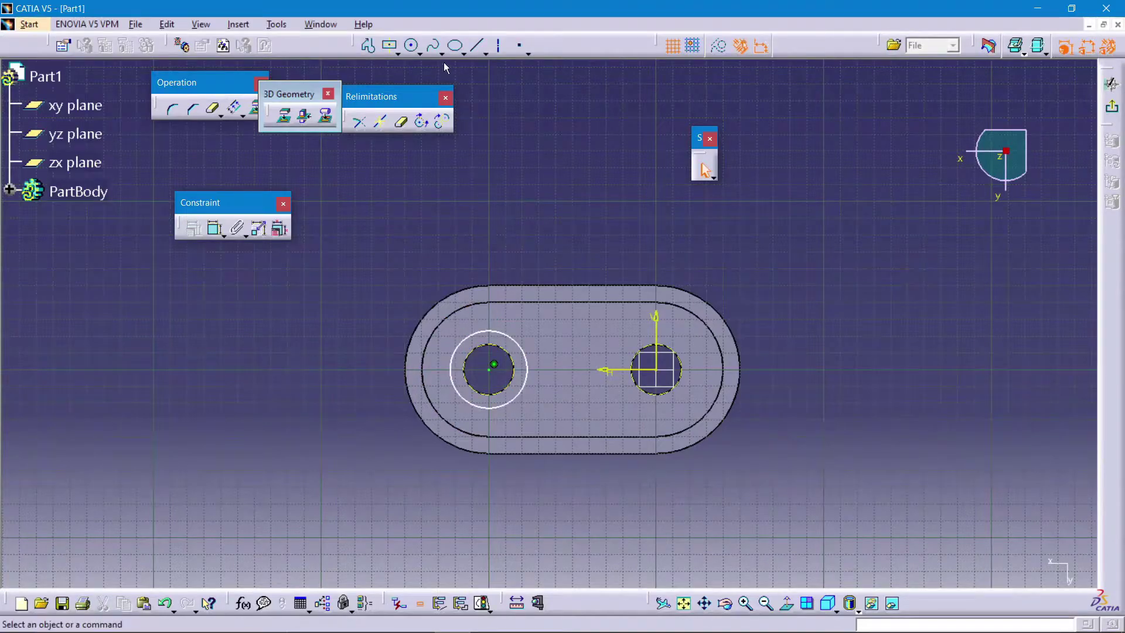
{"action": "left_click", "coordinate": [420, 53]}
{"action": "left_click", "coordinate": [411, 45]}
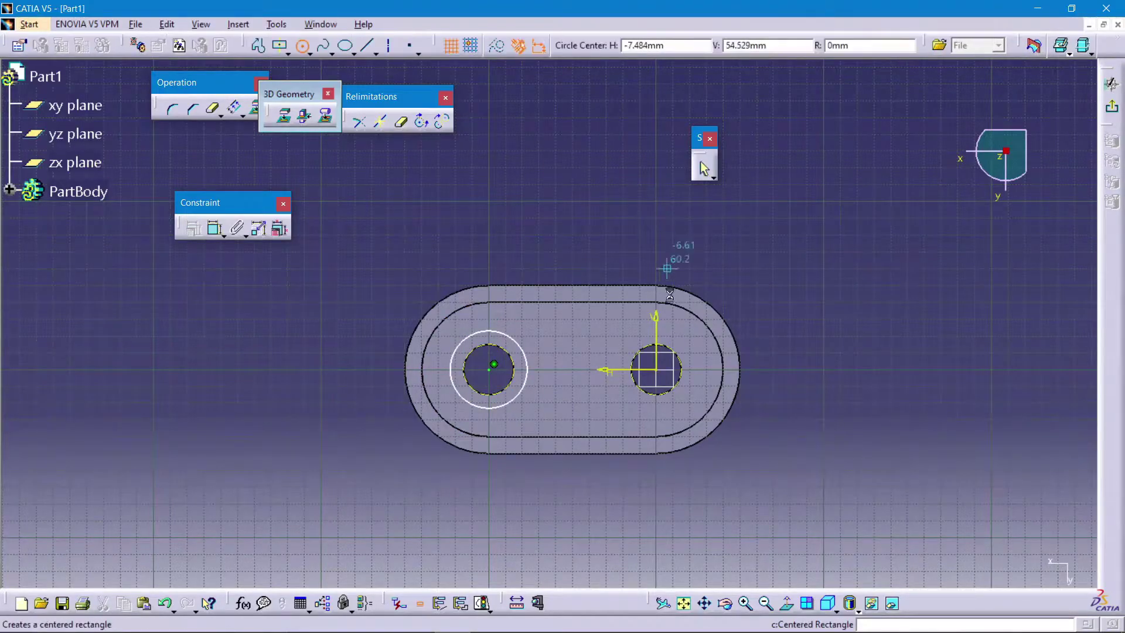
{"action": "left_click", "coordinate": [660, 364]}
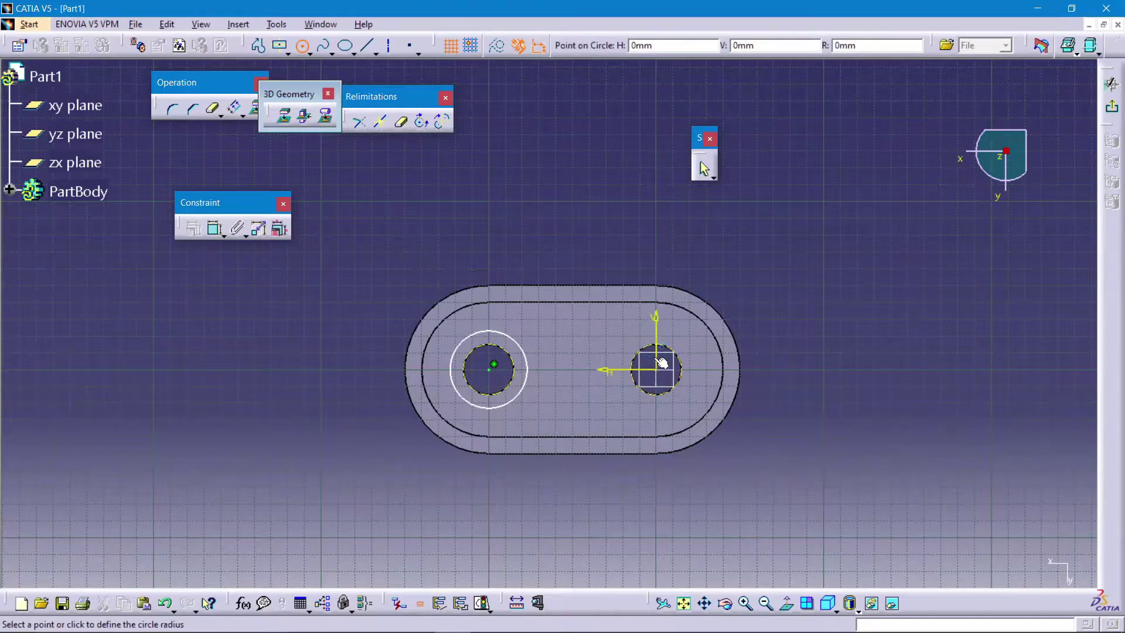
{"action": "left_click", "coordinate": [638, 337]}
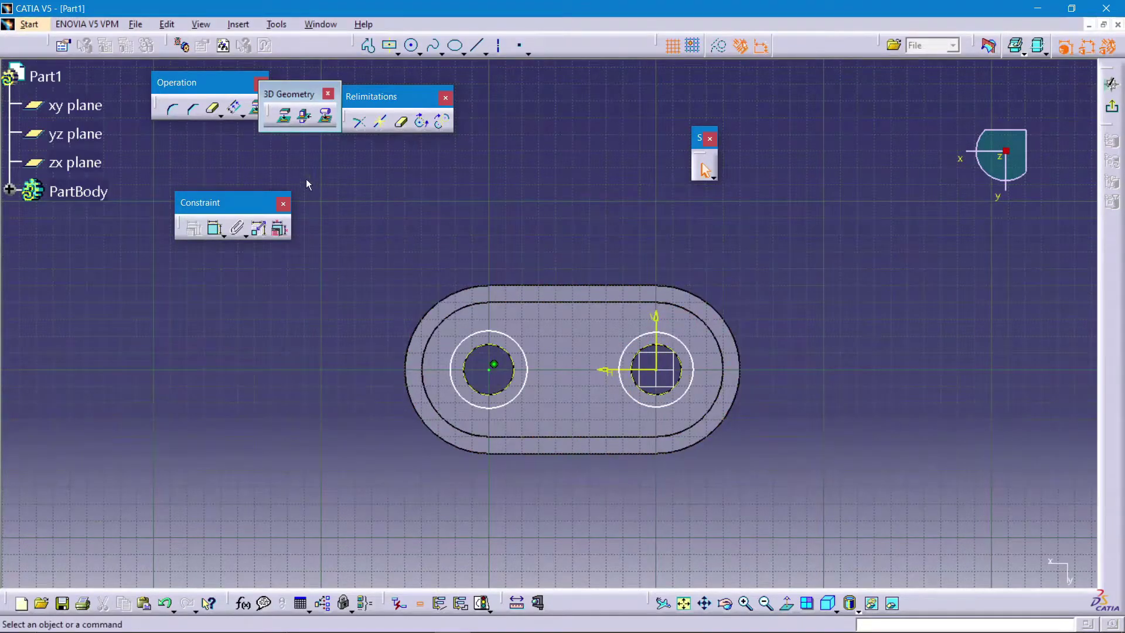
Dimension both circles to a 30 mm diameter.
{"action": "left_click", "coordinate": [215, 228]}
{"action": "left_click", "coordinate": [461, 342]}
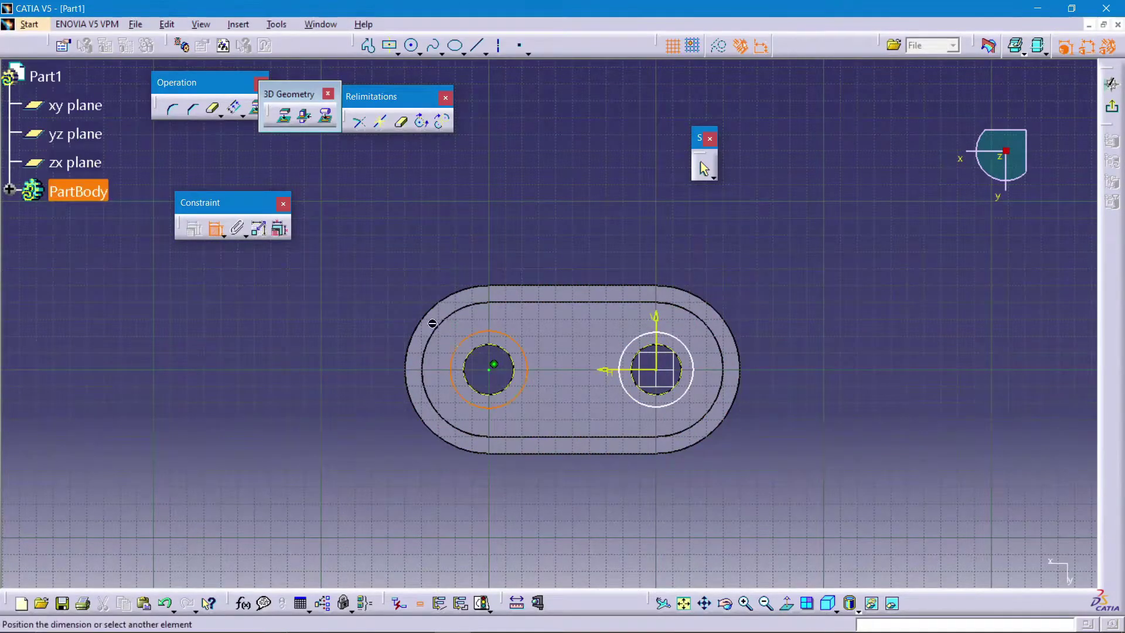
{"action": "left_click", "coordinate": [388, 317]}
{"action": "double_click", "coordinate": [388, 317]}
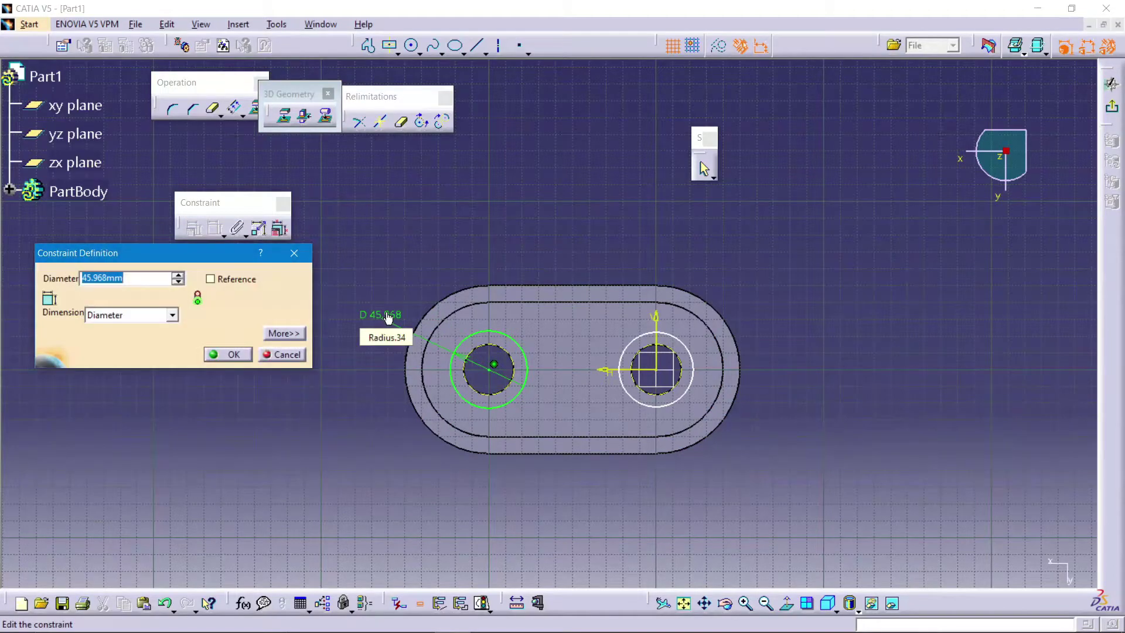
{"action": "type", "text": "30"}
{"action": "key", "text": "Return"}
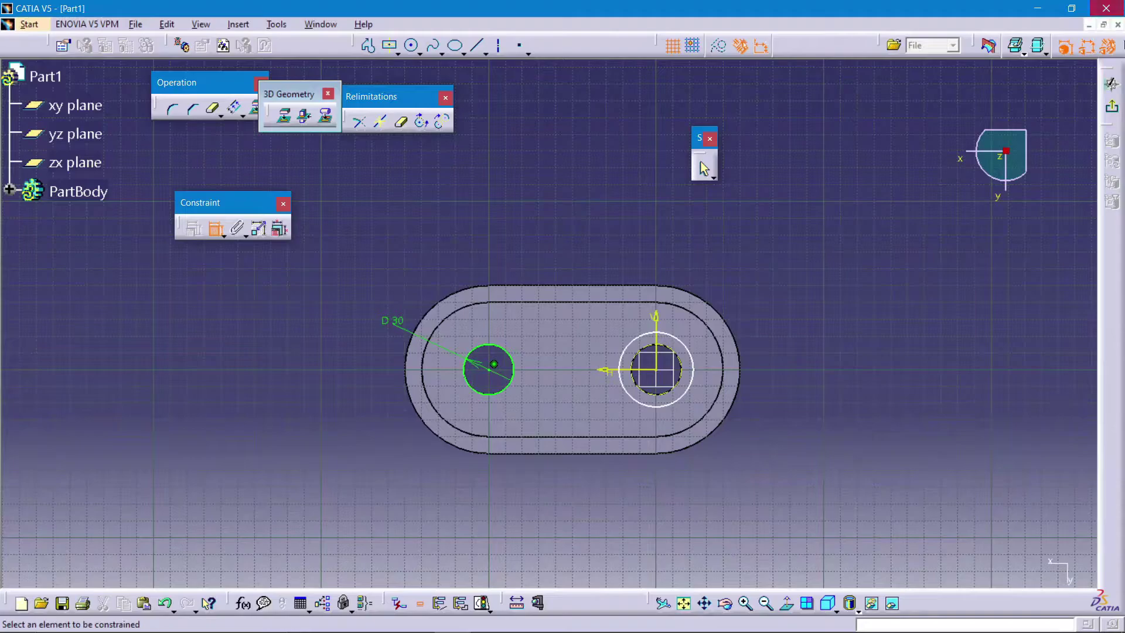
{"action": "left_click", "coordinate": [681, 393]}
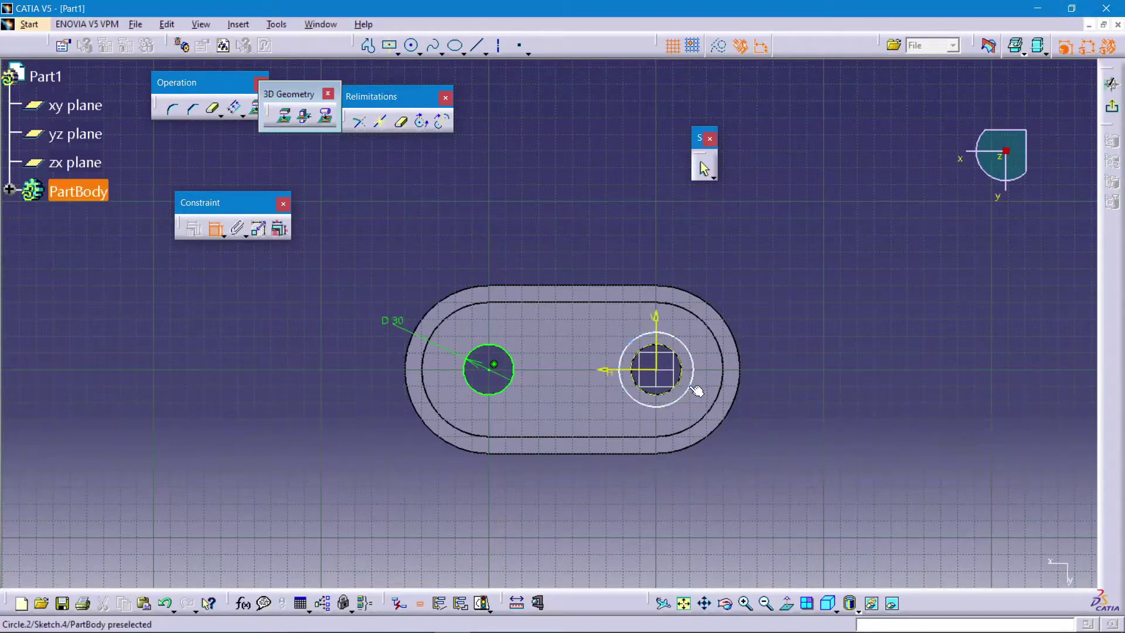
{"action": "left_click", "coordinate": [790, 216]}
{"action": "double_click", "coordinate": [789, 217]}
{"action": "type", "text": "30"}
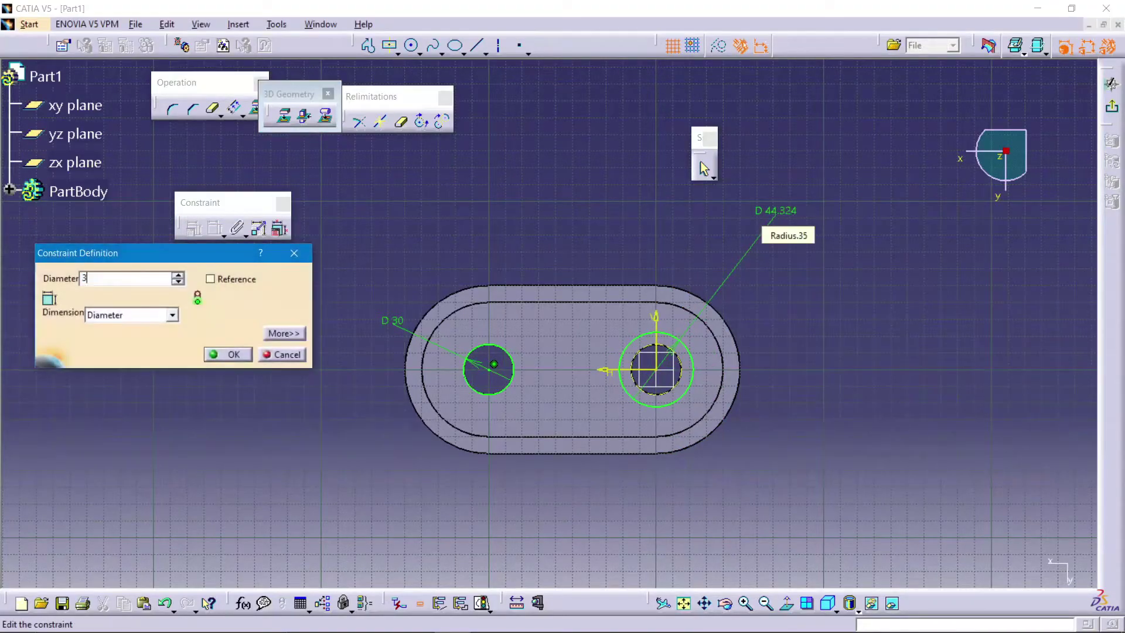
{"action": "key", "text": "Return"}
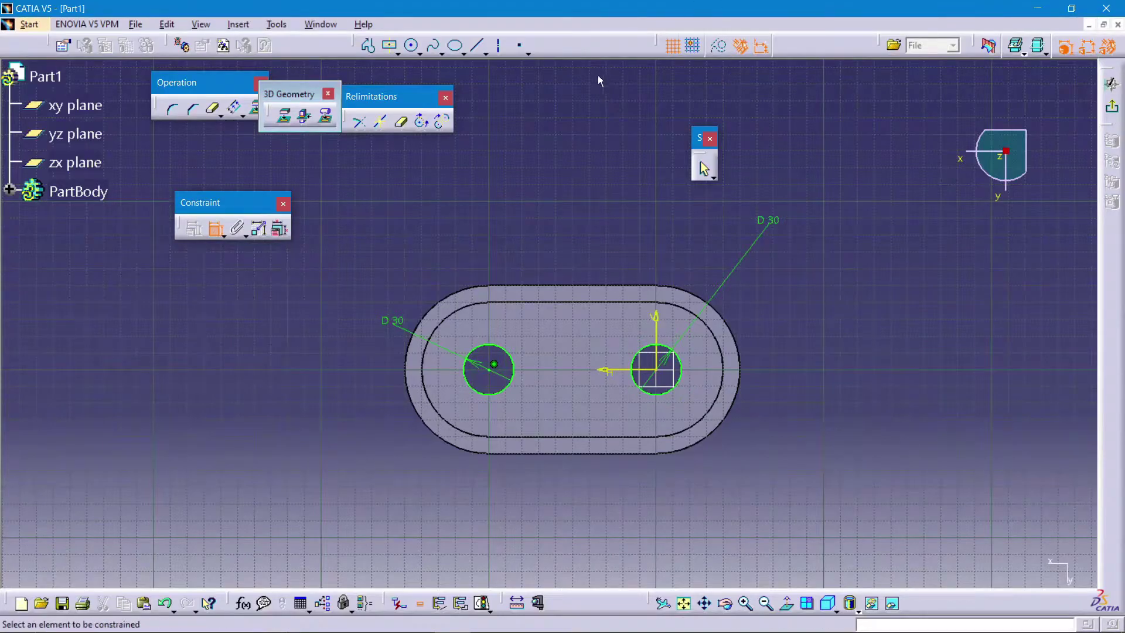
Draw larger concentric circles around both hole circles.
{"action": "left_click", "coordinate": [388, 326]}
{"action": "left_click", "coordinate": [411, 45]}
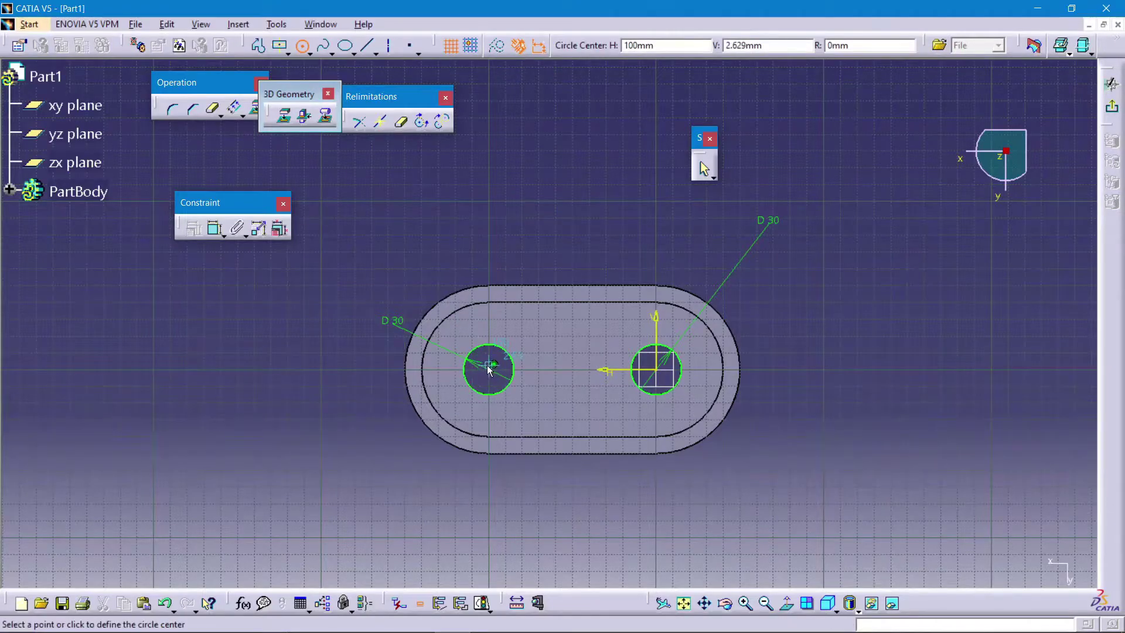
{"action": "left_click", "coordinate": [494, 364]}
{"action": "left_click", "coordinate": [493, 326]}
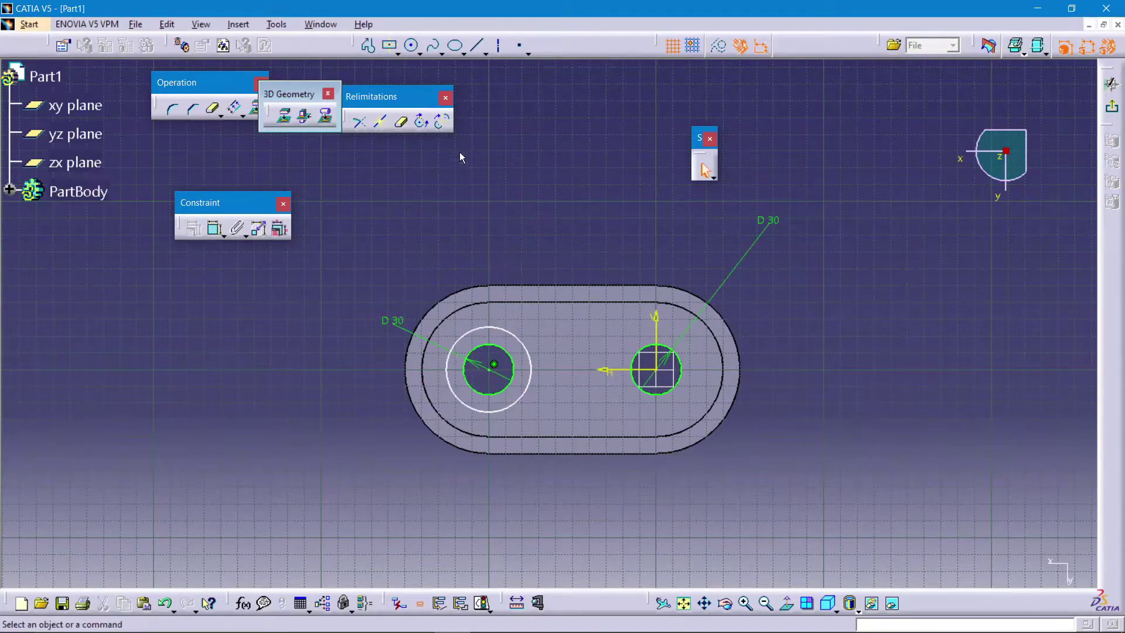
{"action": "left_click", "coordinate": [415, 45]}
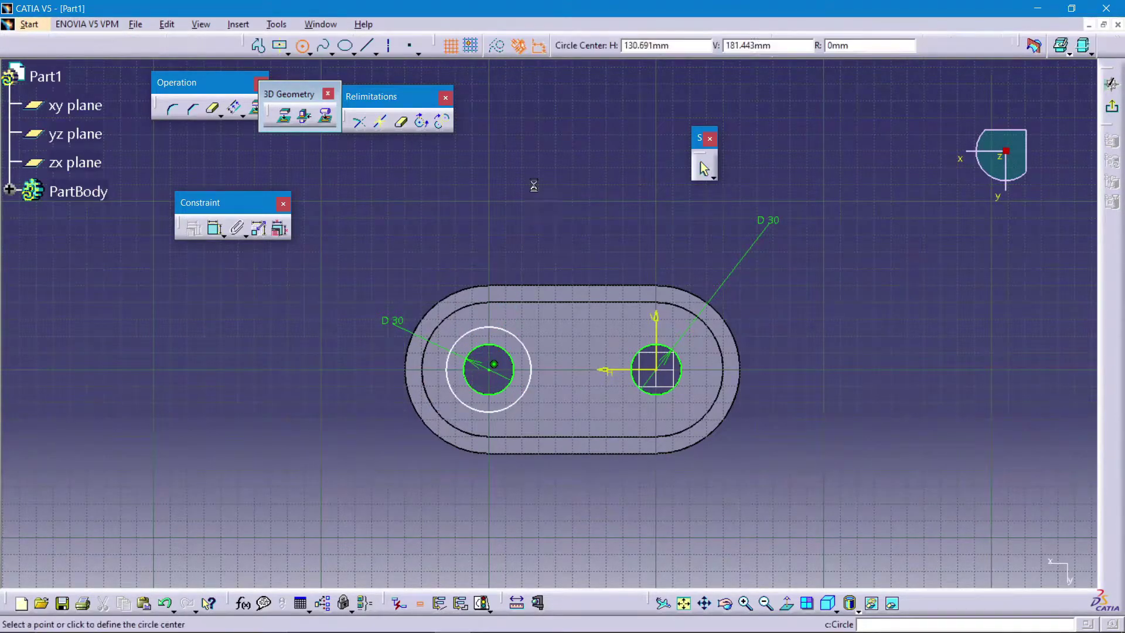
{"action": "left_click", "coordinate": [656, 369]}
{"action": "left_click", "coordinate": [656, 327]}
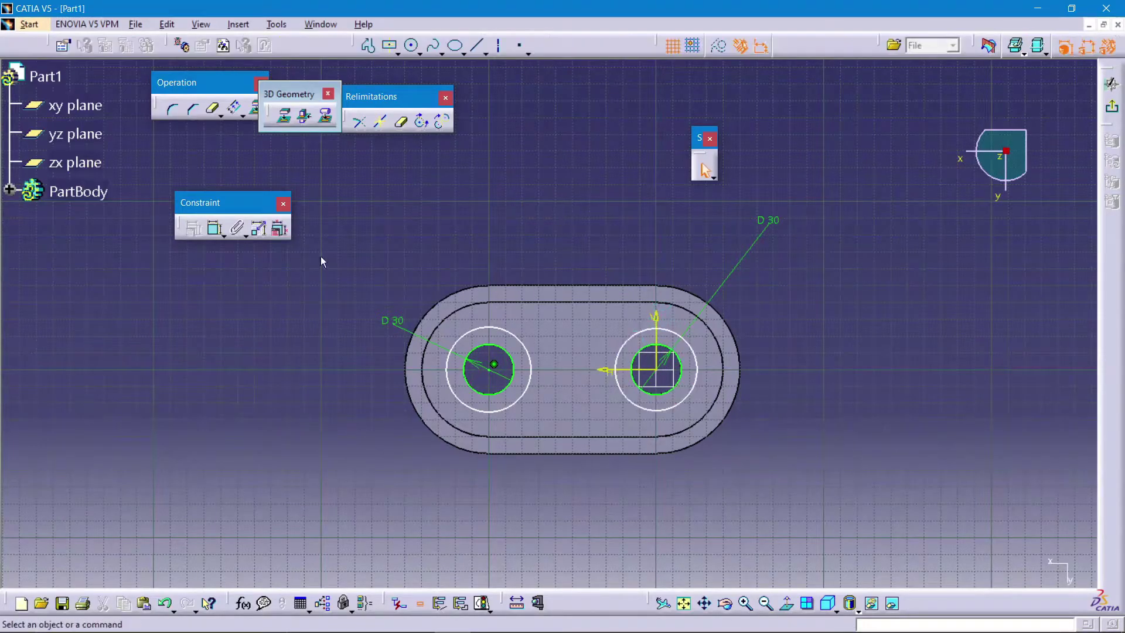
Draw a vertical line down from the left hole centre and one up from the right.
{"action": "left_click", "coordinate": [477, 45]}
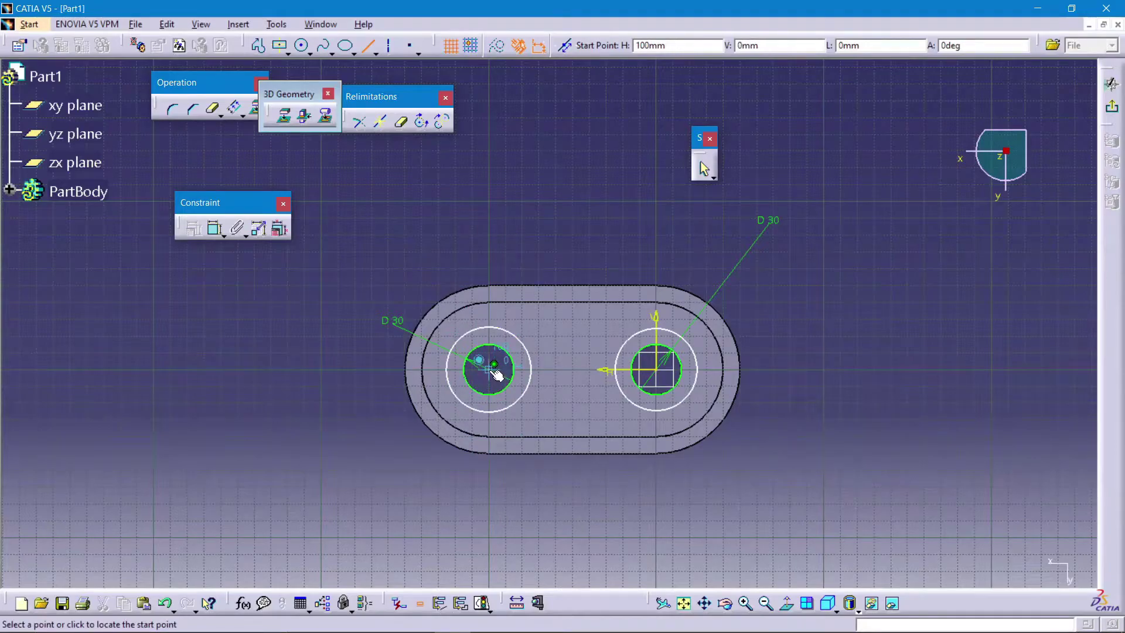
{"action": "left_click", "coordinate": [494, 368]}
{"action": "left_click", "coordinate": [488, 493]}
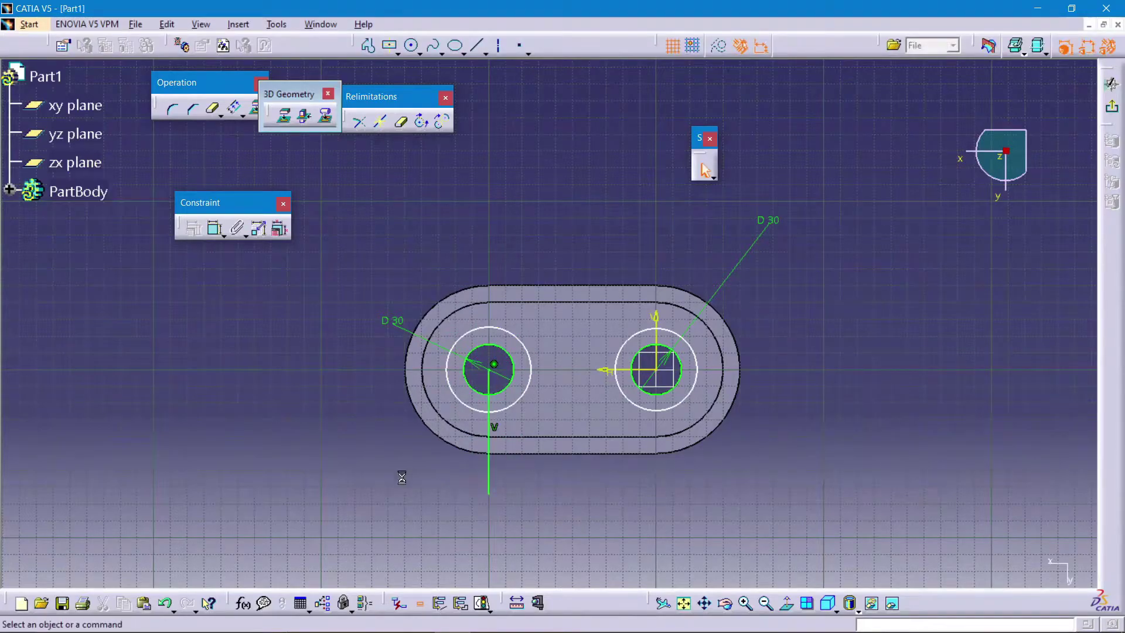
{"action": "left_click", "coordinate": [477, 45]}
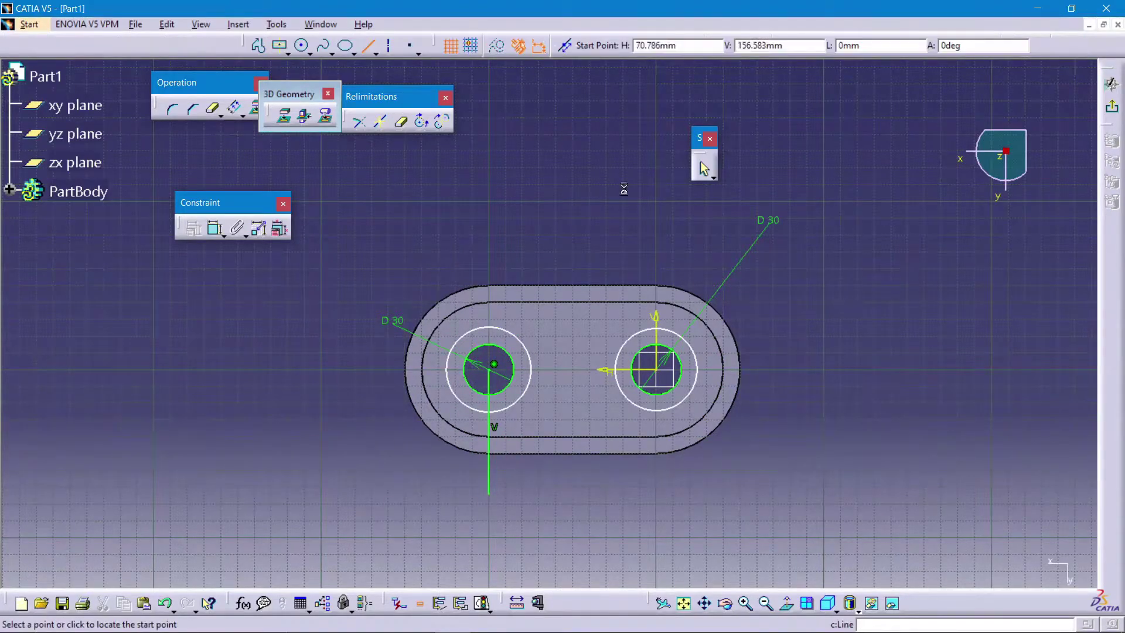
{"action": "left_click", "coordinate": [657, 370]}
{"action": "left_click", "coordinate": [656, 220]}
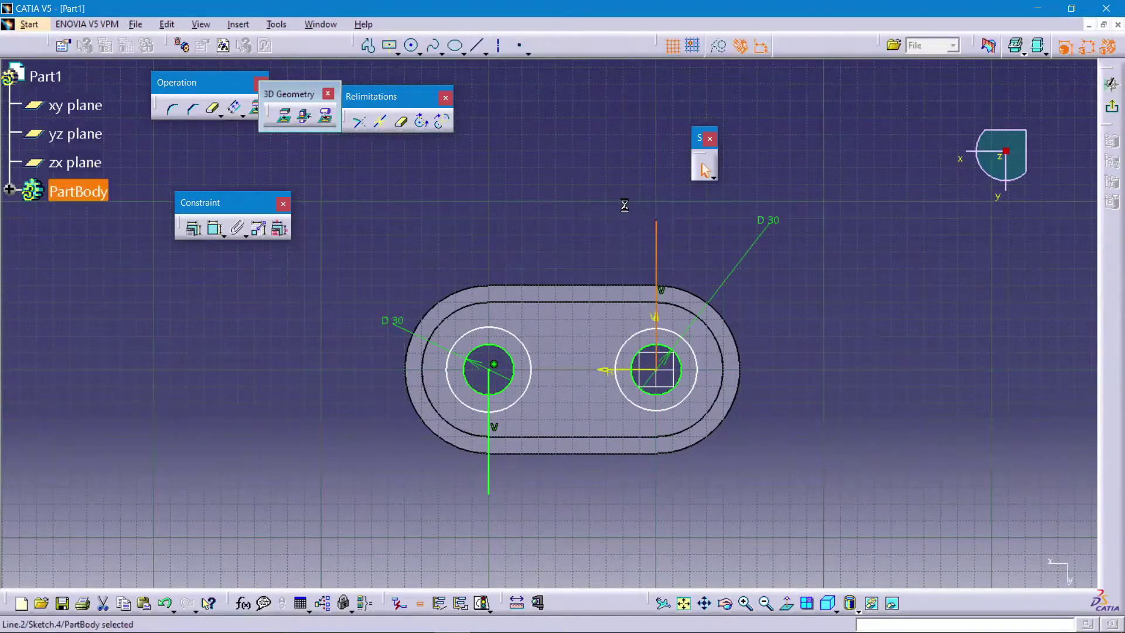
Draw bi-tangent lines joining the tops and bottoms of the two outer circles.
{"action": "left_click", "coordinate": [486, 54]}
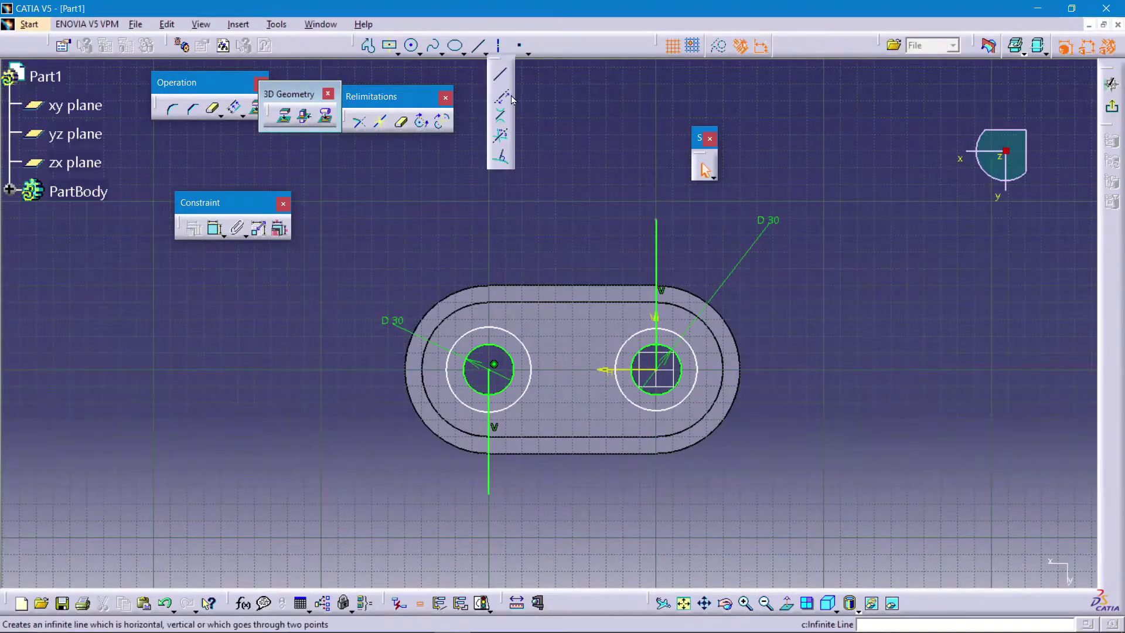
{"action": "left_click", "coordinate": [501, 120]}
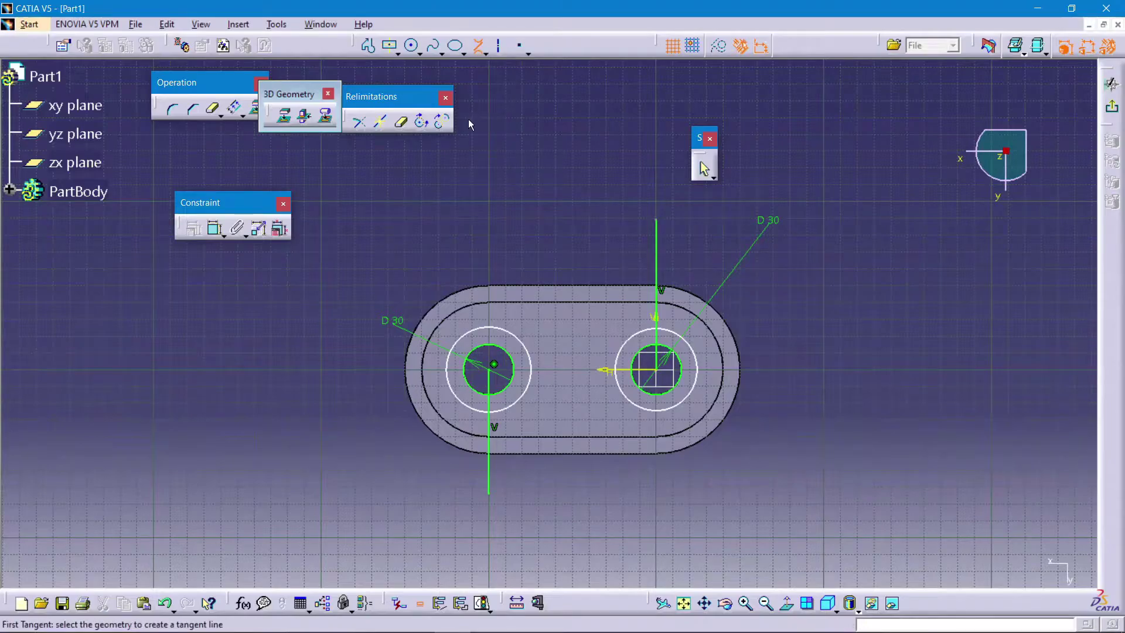
{"action": "left_click", "coordinate": [650, 329]}
{"action": "left_click", "coordinate": [507, 334]}
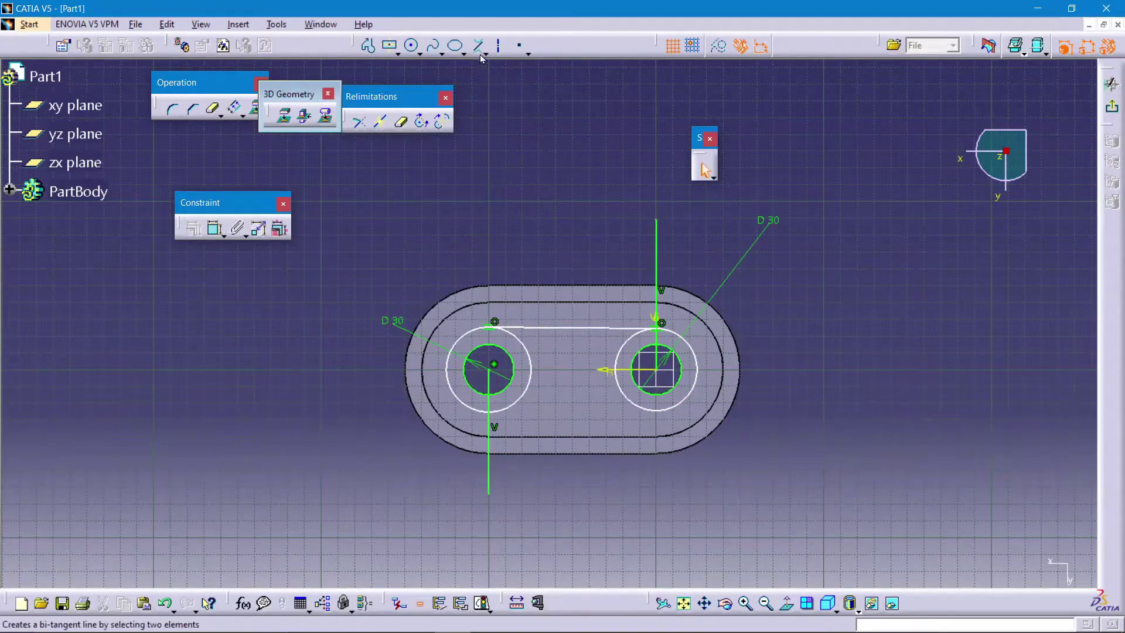
{"action": "left_click", "coordinate": [509, 415]}
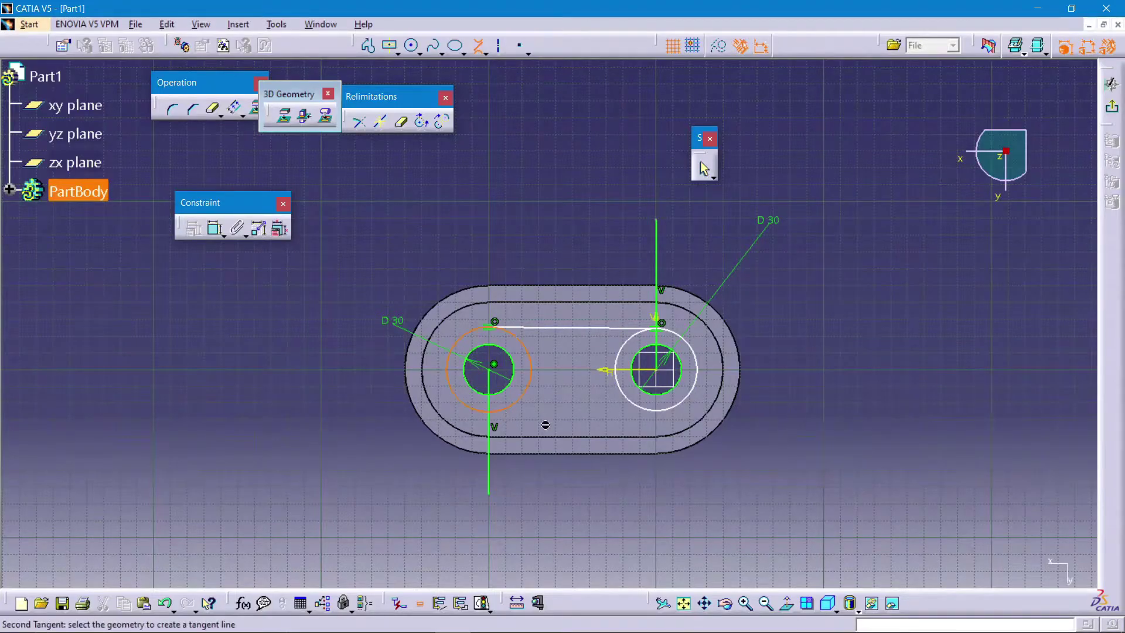
{"action": "left_click", "coordinate": [665, 416]}
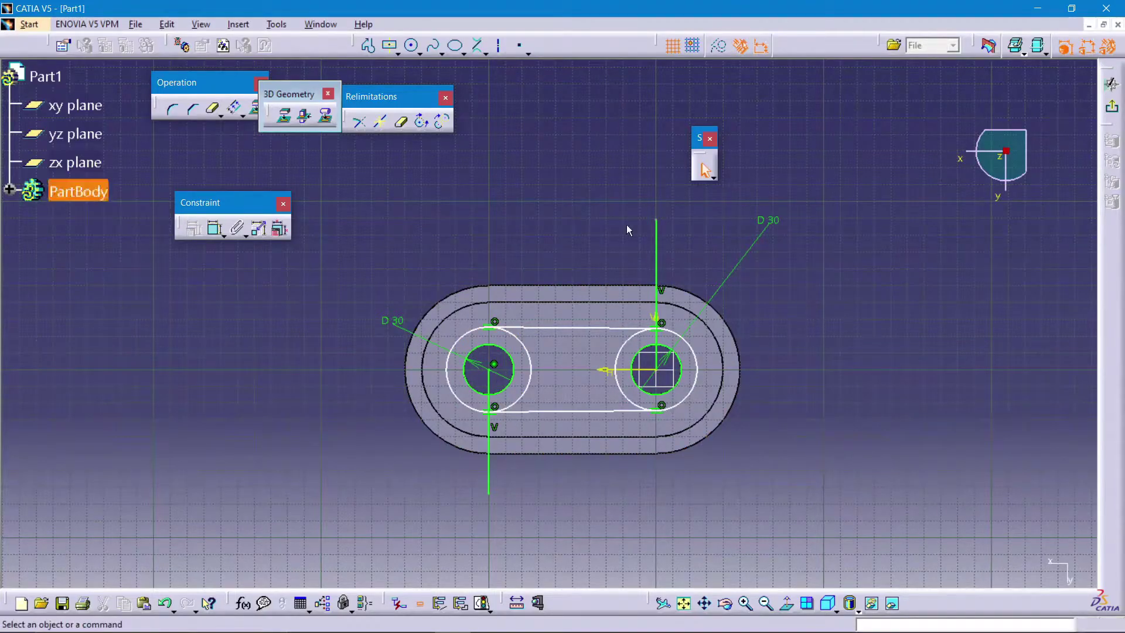
Offset the lower vertical line by 25 mm.
{"action": "left_click", "coordinate": [235, 108]}
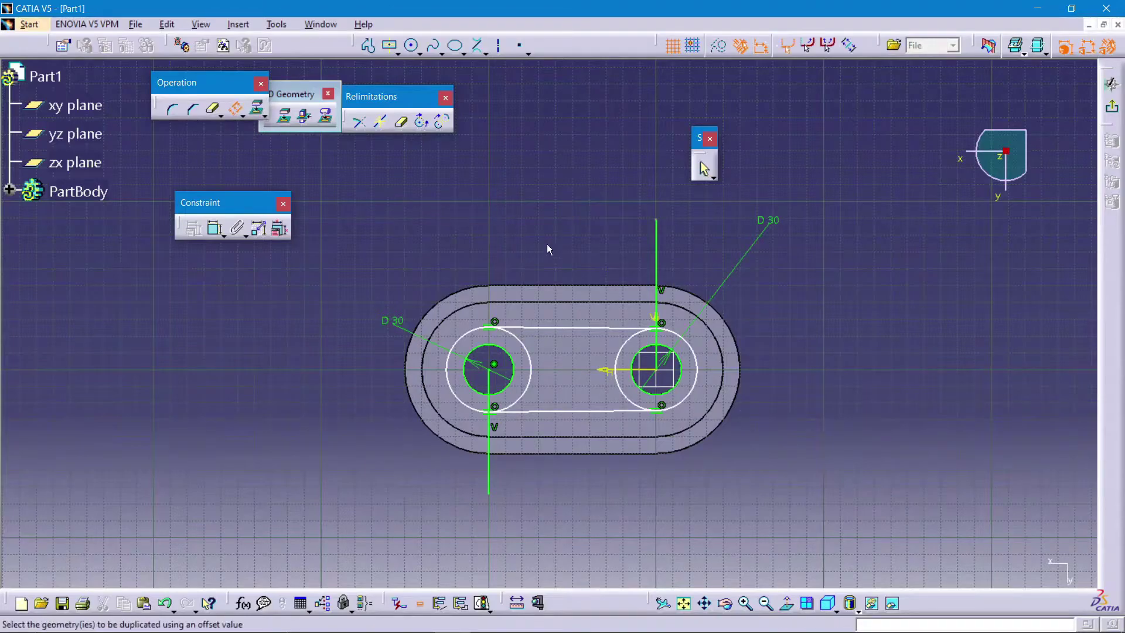
{"action": "left_click", "coordinate": [655, 257]}
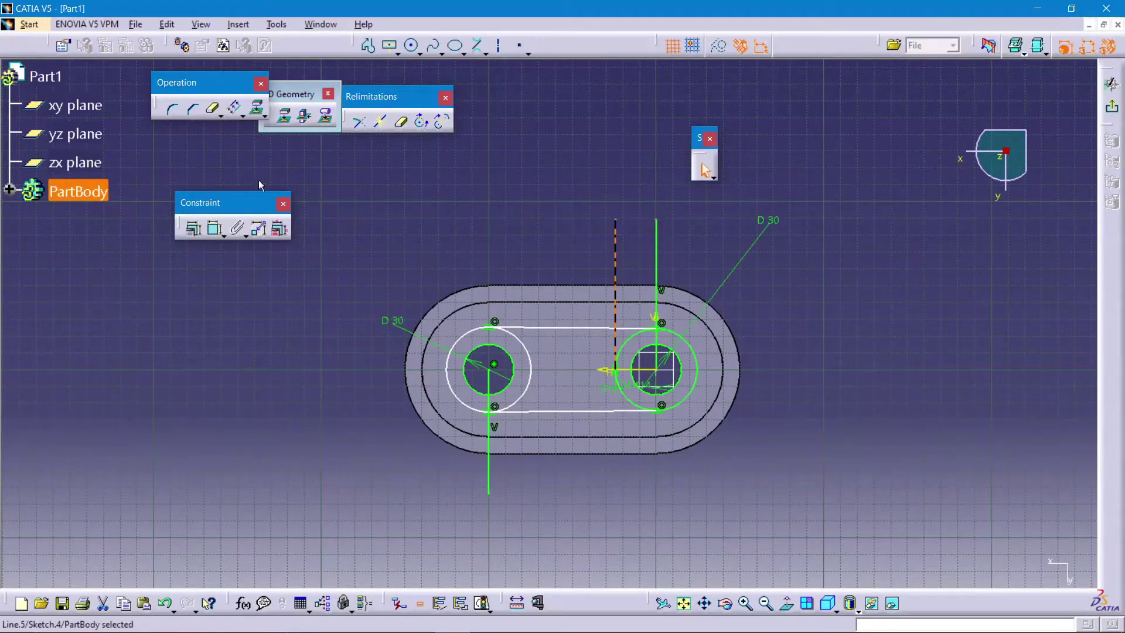
{"action": "left_click", "coordinate": [229, 108]}
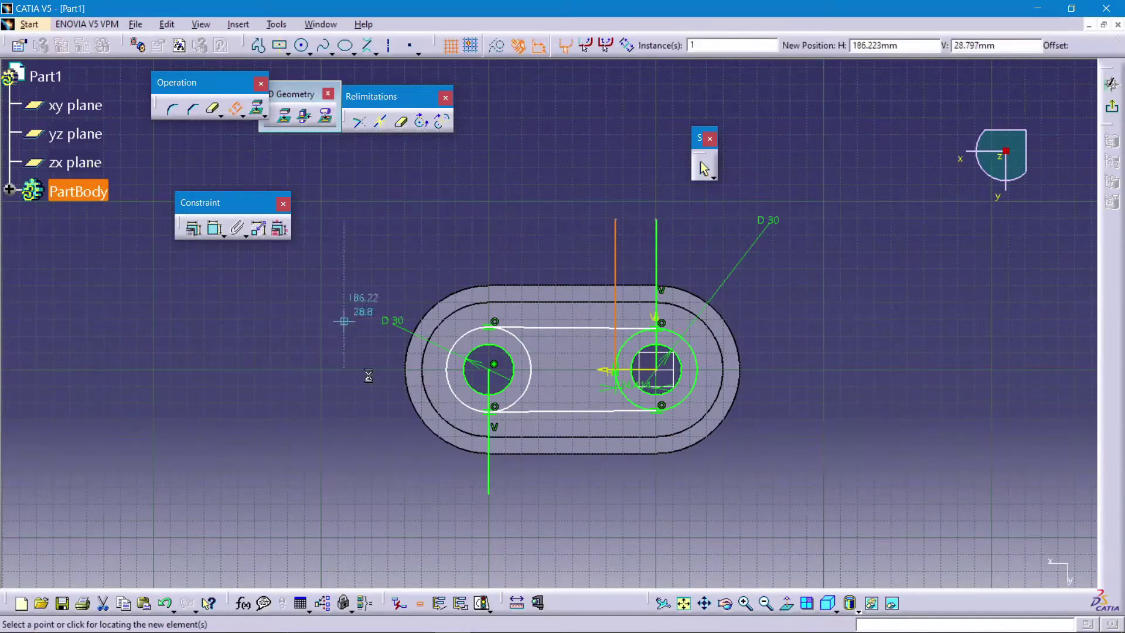
{"action": "left_click", "coordinate": [497, 482]}
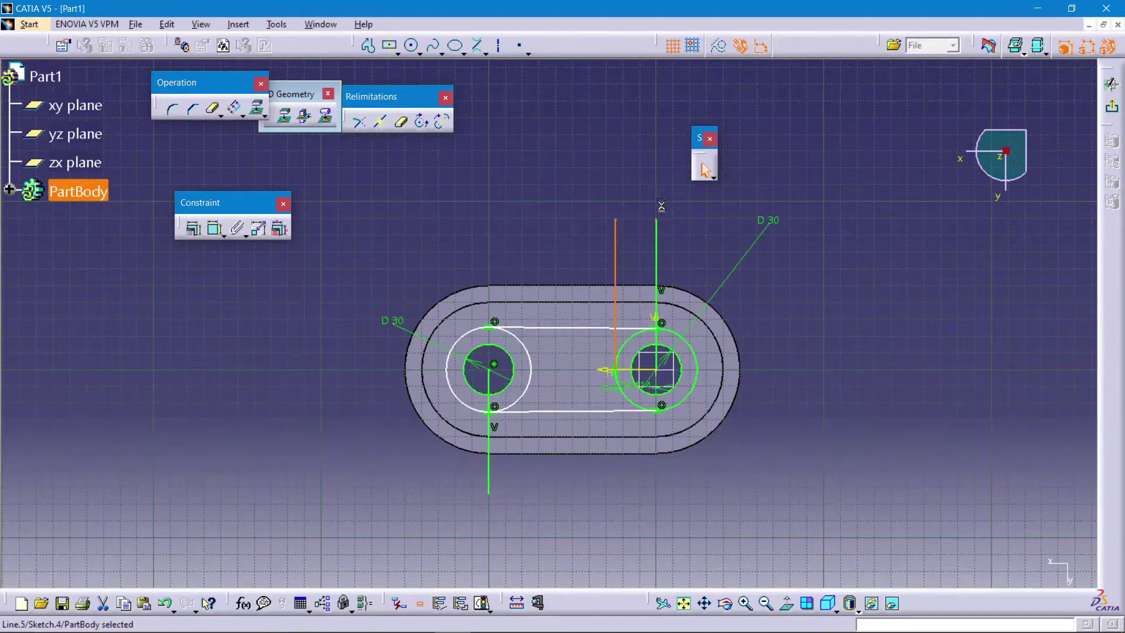
{"action": "left_click", "coordinate": [234, 112]}
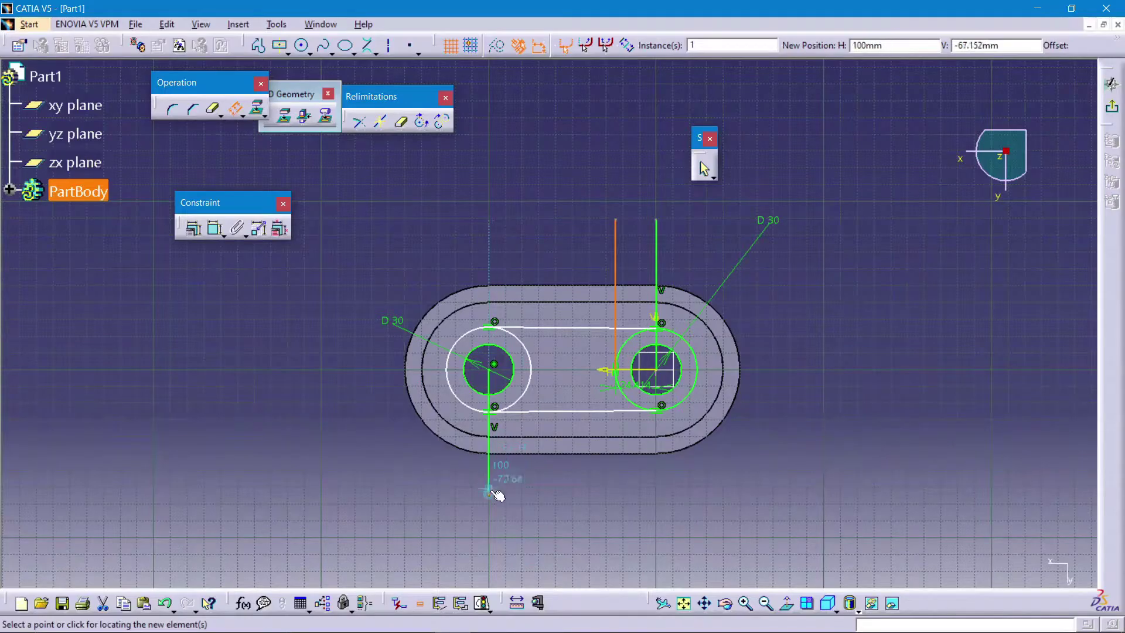
{"action": "left_click", "coordinate": [703, 169]}
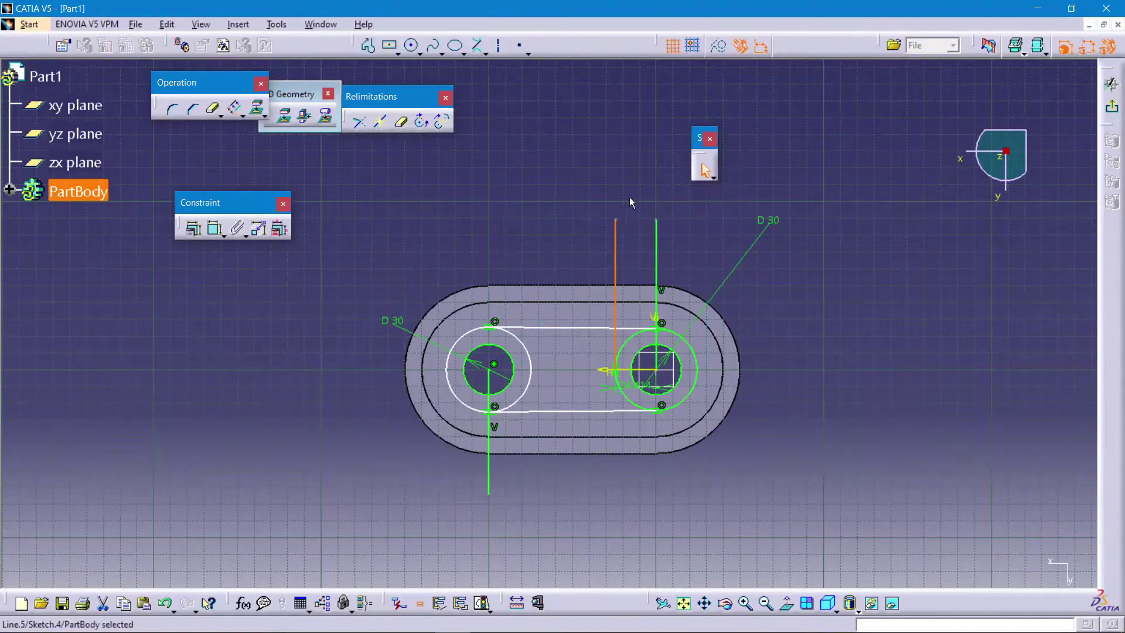
{"action": "left_click", "coordinate": [235, 108]}
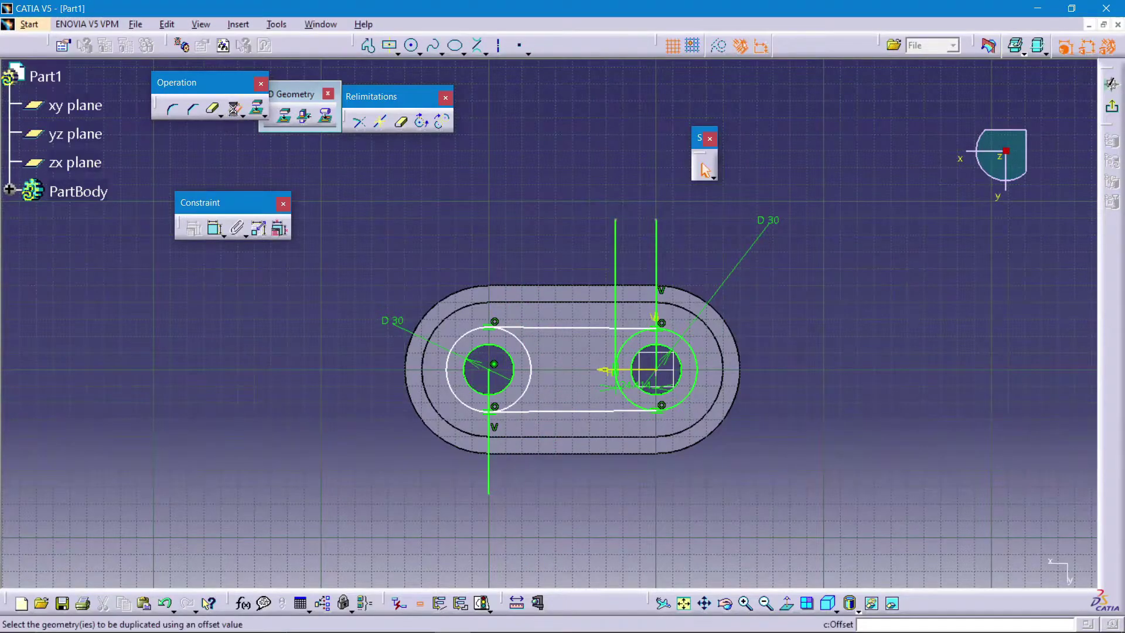
{"action": "left_click", "coordinate": [488, 471]}
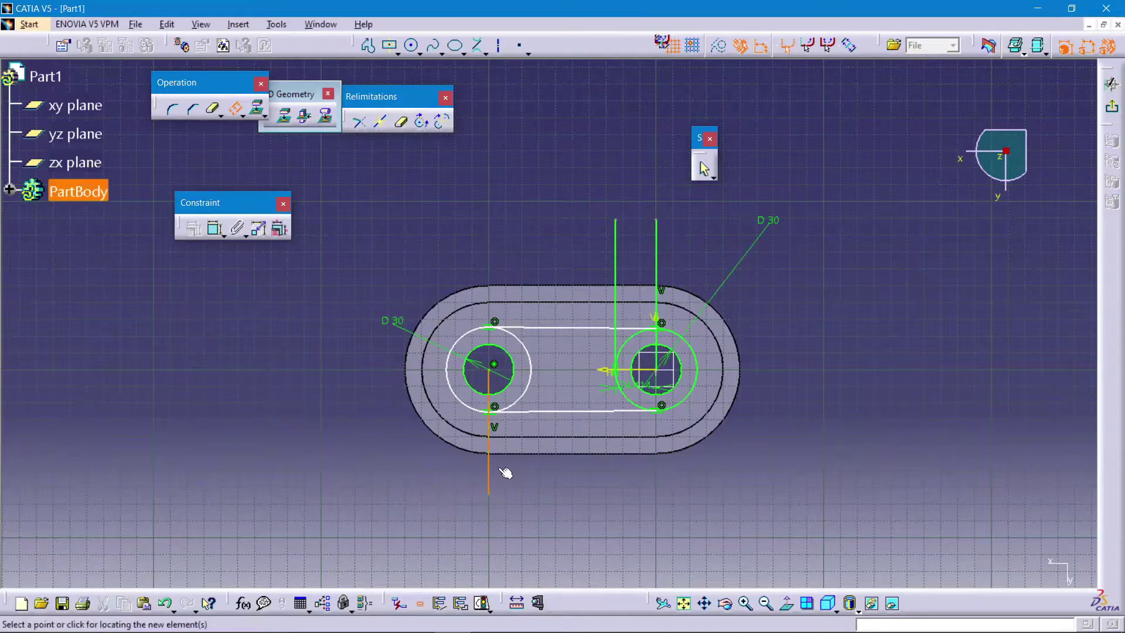
{"action": "left_click", "coordinate": [551, 462]}
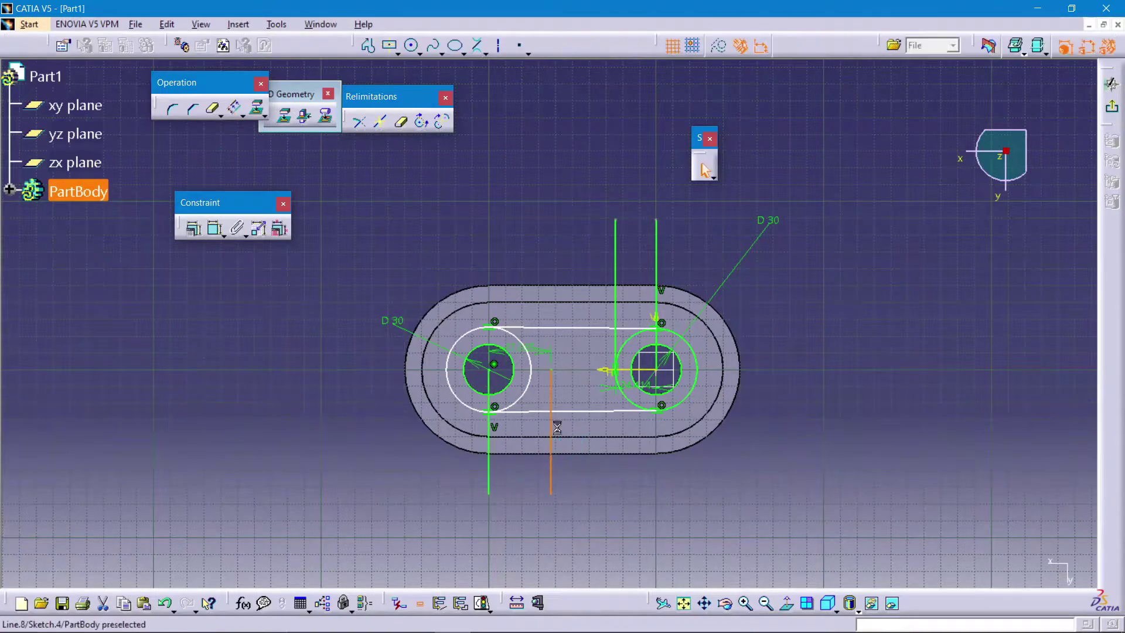
{"action": "double_click", "coordinate": [530, 350]}
{"action": "key", "text": "Return"}
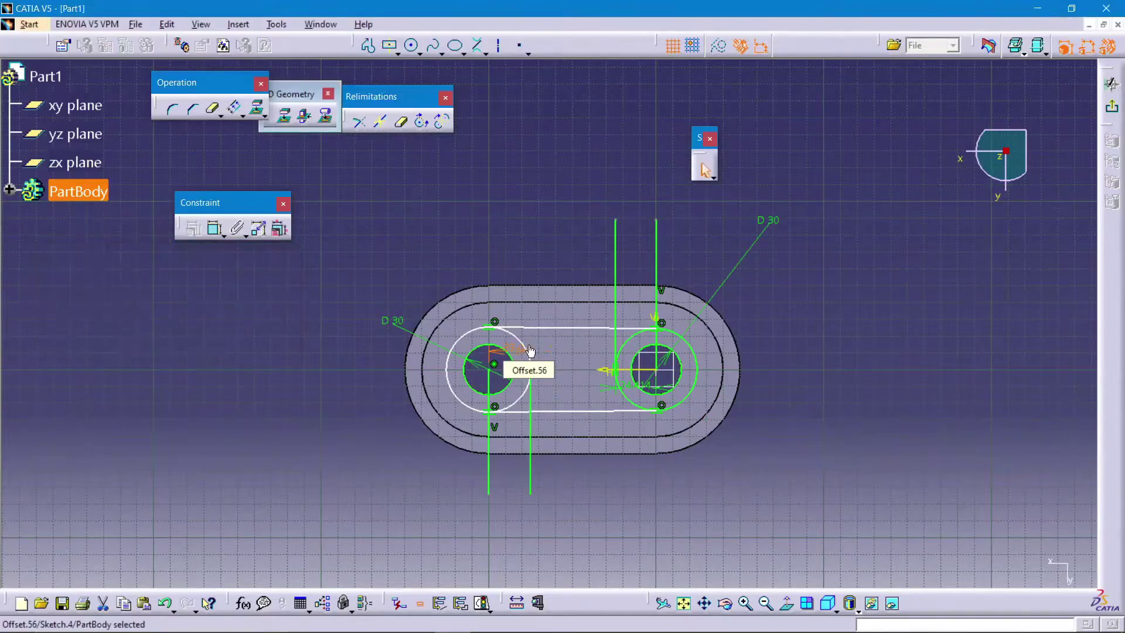
Change another offset value to 10 and delete the unwanted offset circle and line.
{"action": "double_click", "coordinate": [630, 387]}
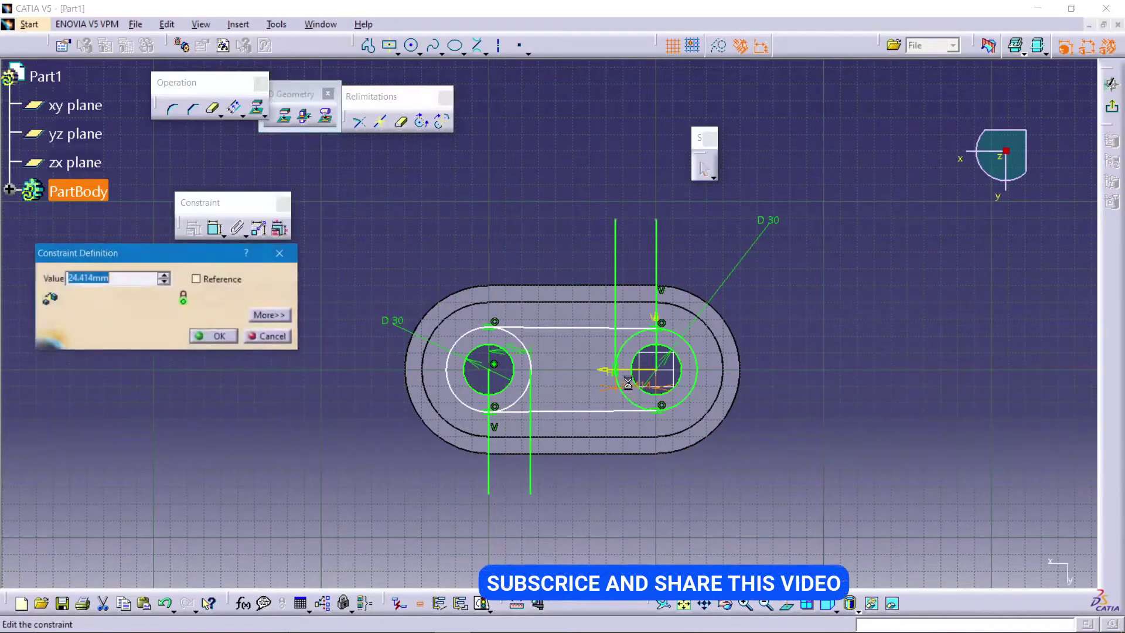
{"action": "type", "text": "10"}
{"action": "key", "text": "Return"}
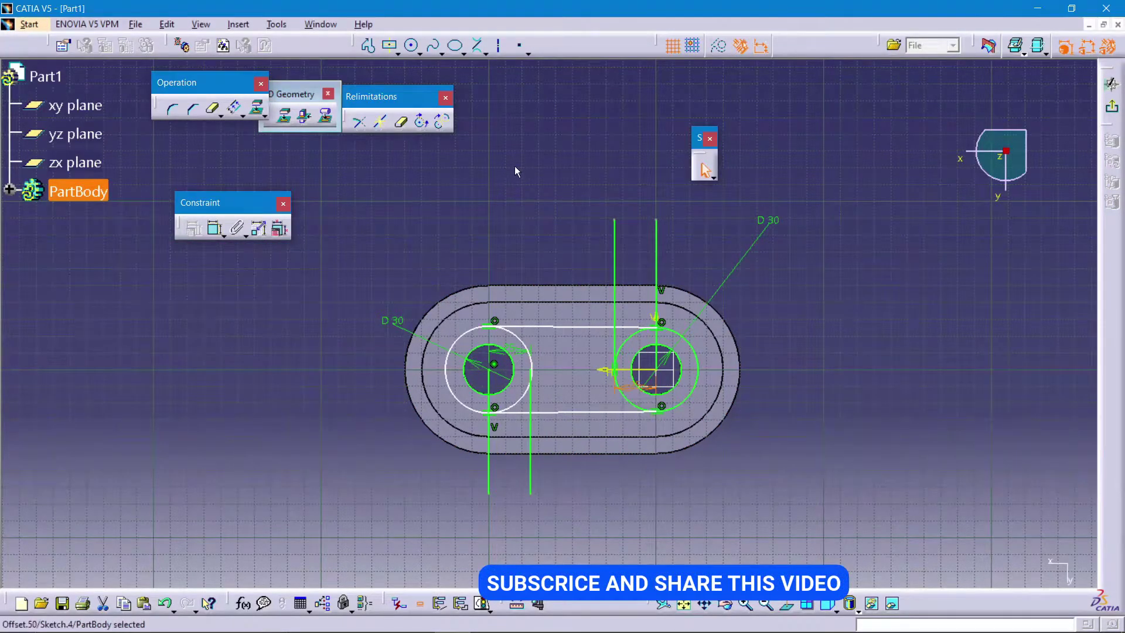
{"action": "left_click", "coordinate": [514, 168]}
{"action": "right_click", "coordinate": [621, 376]}
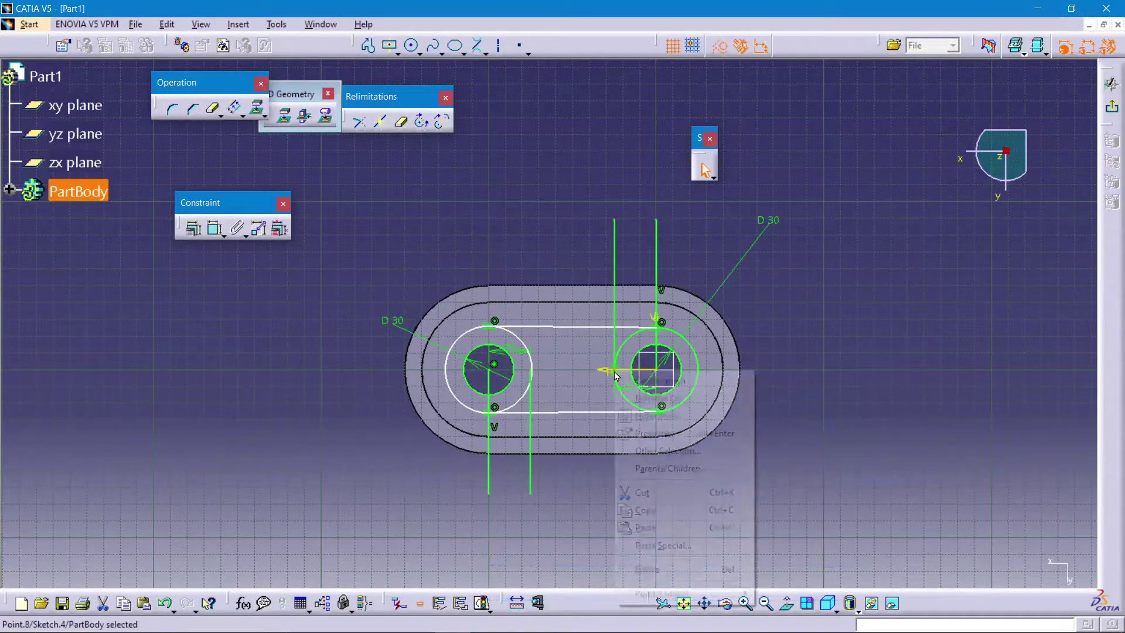
{"action": "left_click", "coordinate": [660, 569]}
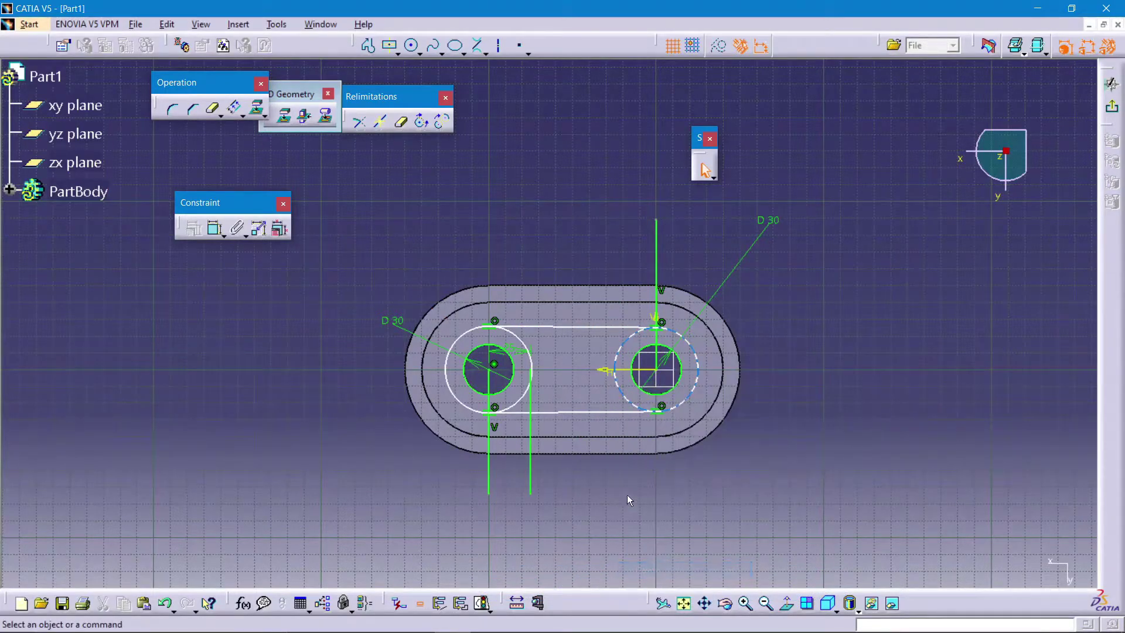
Offset the upper vertical line by 25 mm.
{"action": "left_click", "coordinate": [236, 108]}
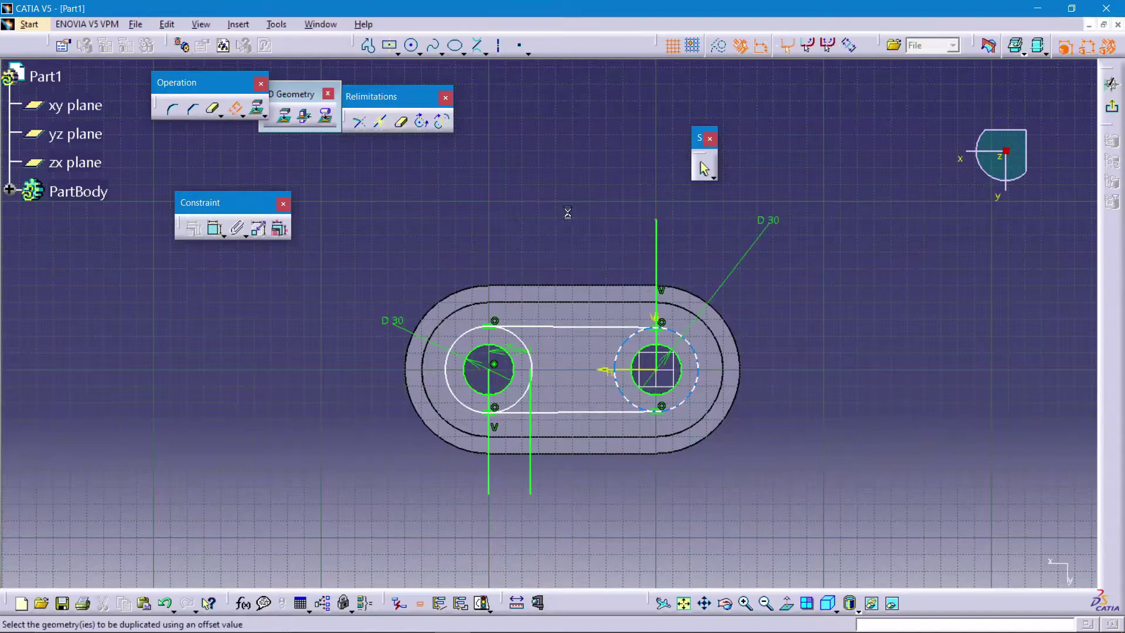
{"action": "left_click", "coordinate": [582, 250]}
{"action": "double_click", "coordinate": [608, 390]}
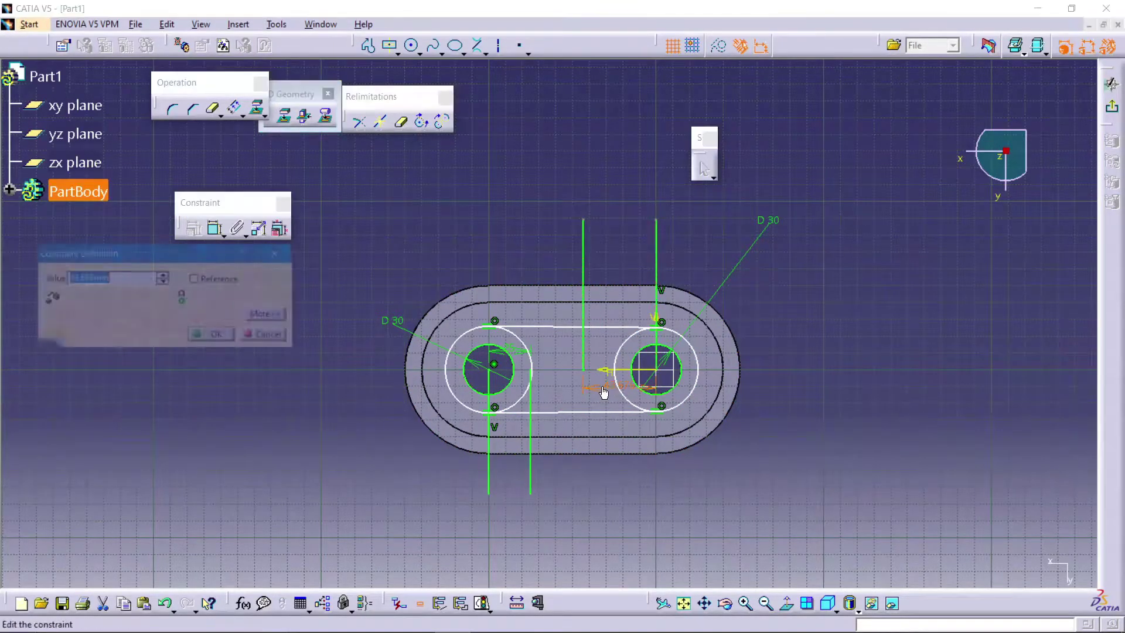
{"action": "type", "text": "25"}
{"action": "key", "text": "Return"}
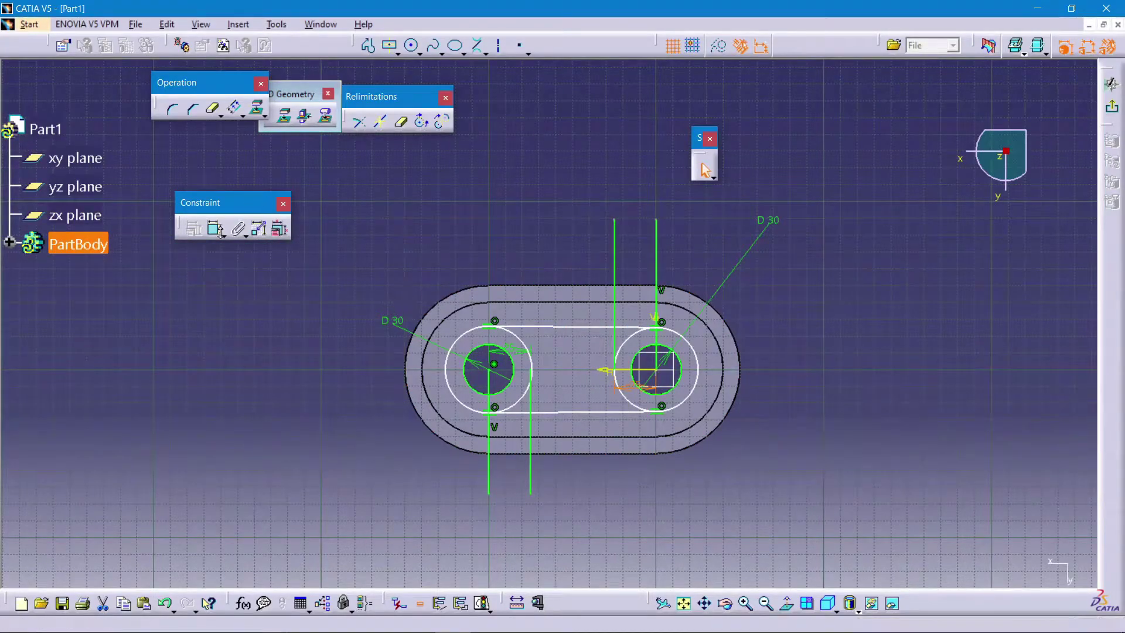
Dimension the left outer circle to a 50 mm diameter.
{"action": "left_click", "coordinate": [215, 228]}
{"action": "left_click", "coordinate": [450, 333]}
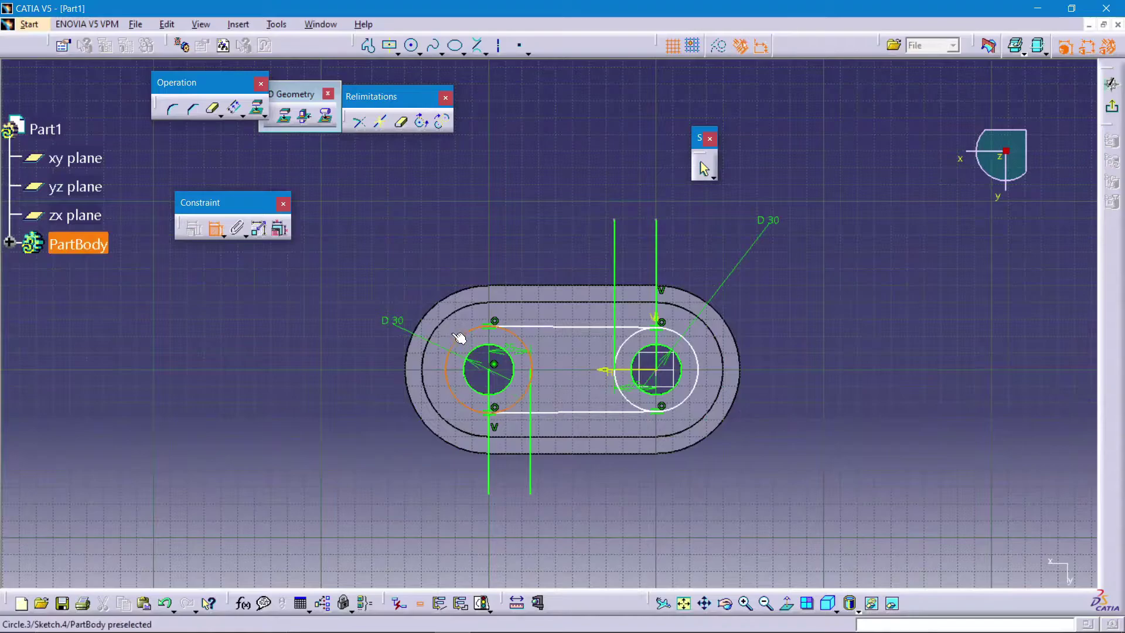
{"action": "left_click", "coordinate": [415, 273]}
{"action": "double_click", "coordinate": [415, 275]}
{"action": "type", "text": "50"}
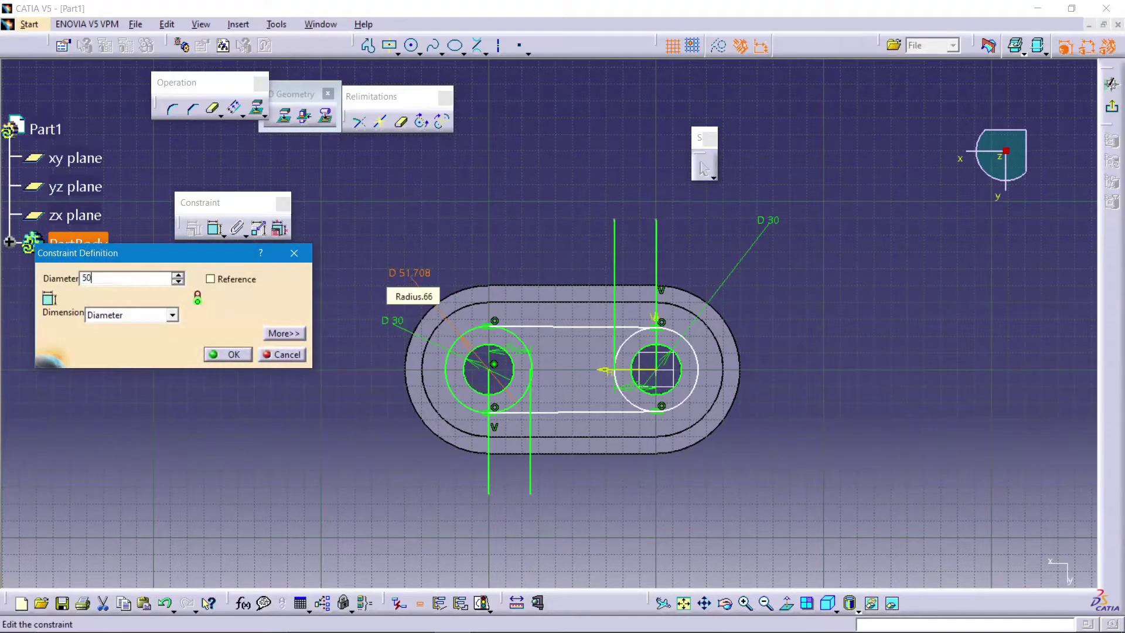
{"action": "key", "text": "Return"}
Give the right outer circle a matching D 50 diameter dimension.
{"action": "left_click", "coordinate": [216, 232]}
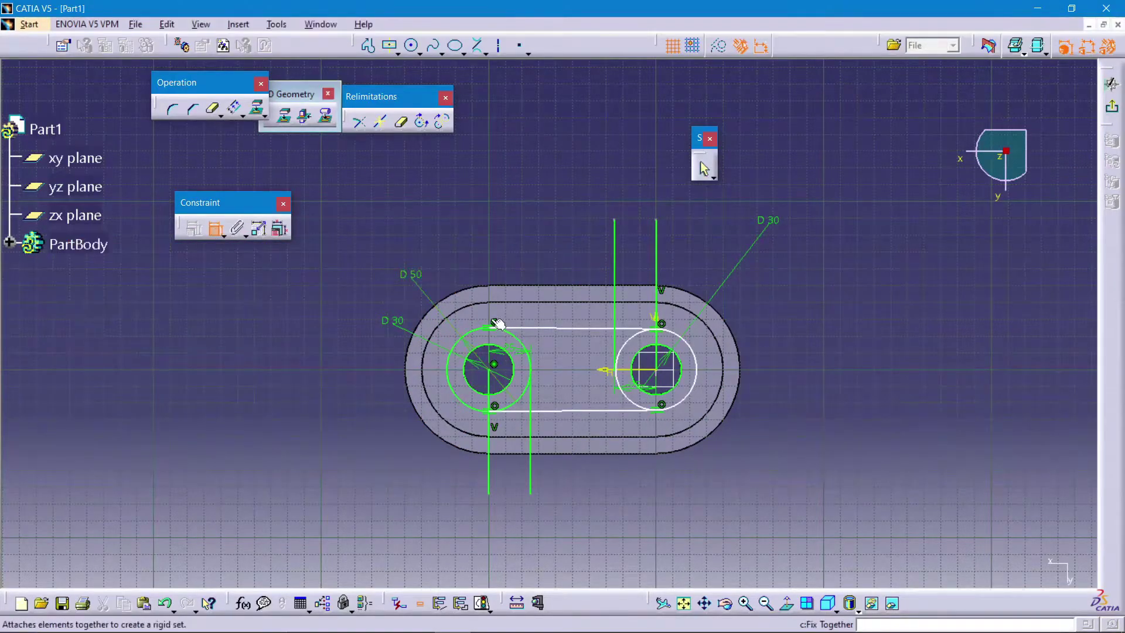
{"action": "left_click", "coordinate": [615, 370]}
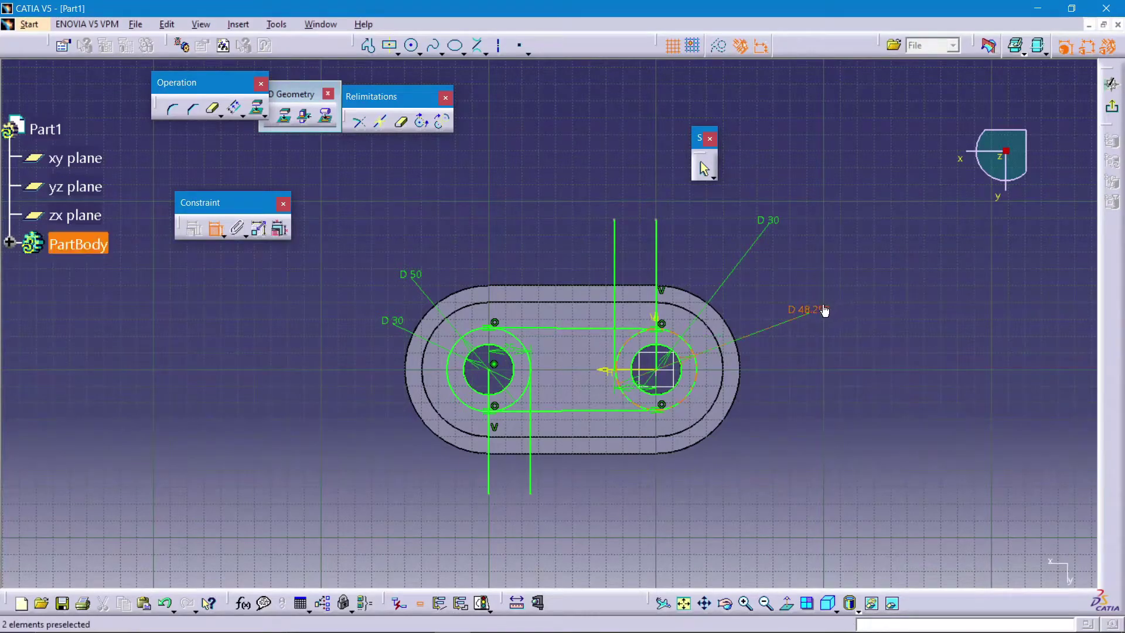
{"action": "left_click", "coordinate": [826, 317]}
{"action": "double_click", "coordinate": [823, 313]}
{"action": "type", "text": "50"}
{"action": "key", "text": "Return"}
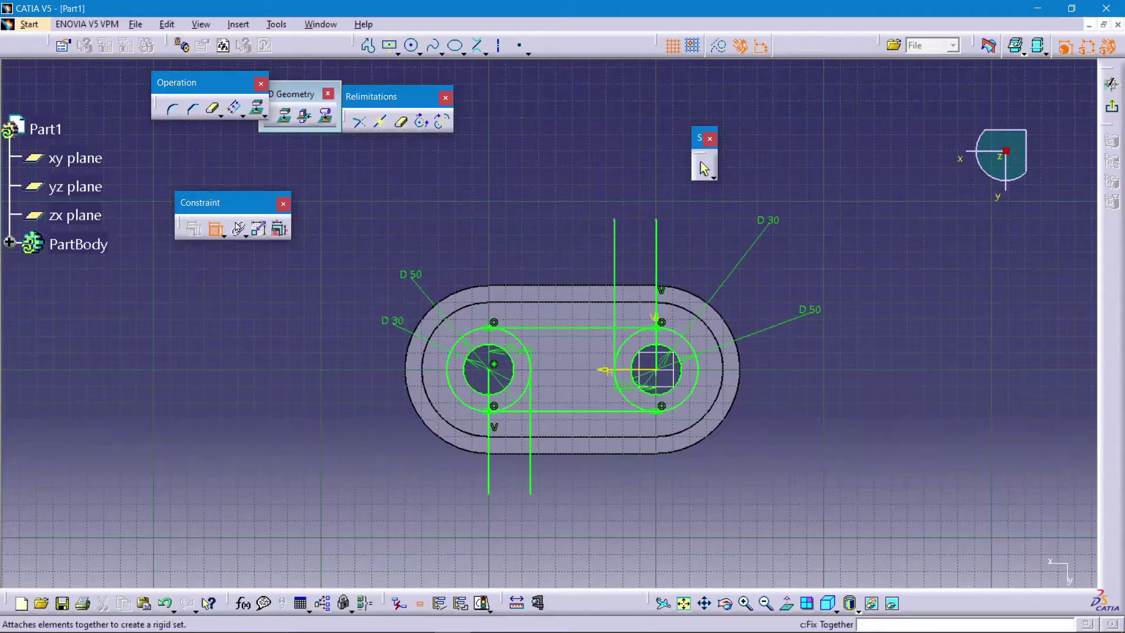
{"action": "left_click", "coordinate": [213, 108]}
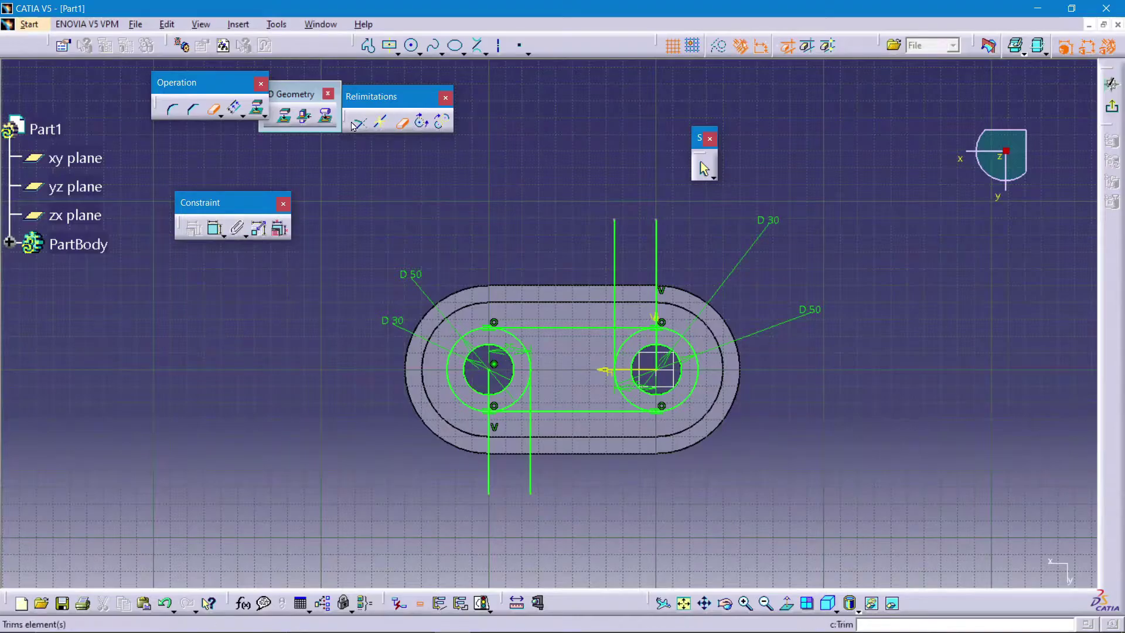
{"action": "left_click", "coordinate": [256, 107]}
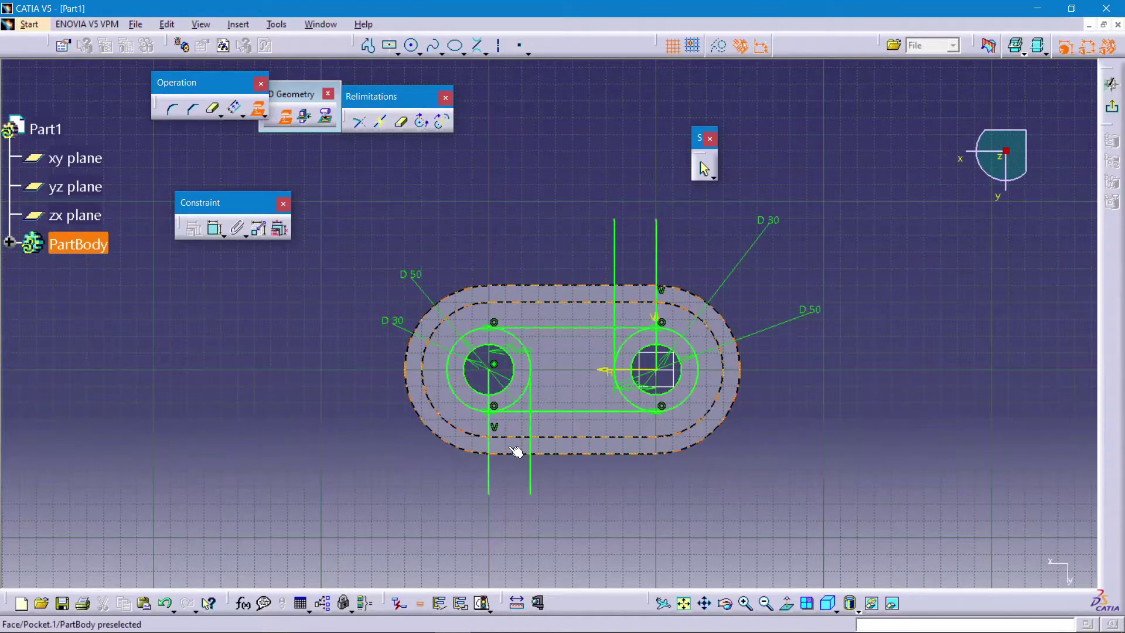
Project the pocket's top and bottom edges, then trim the left stray lines and circle.
{"action": "left_click", "coordinate": [457, 423]}
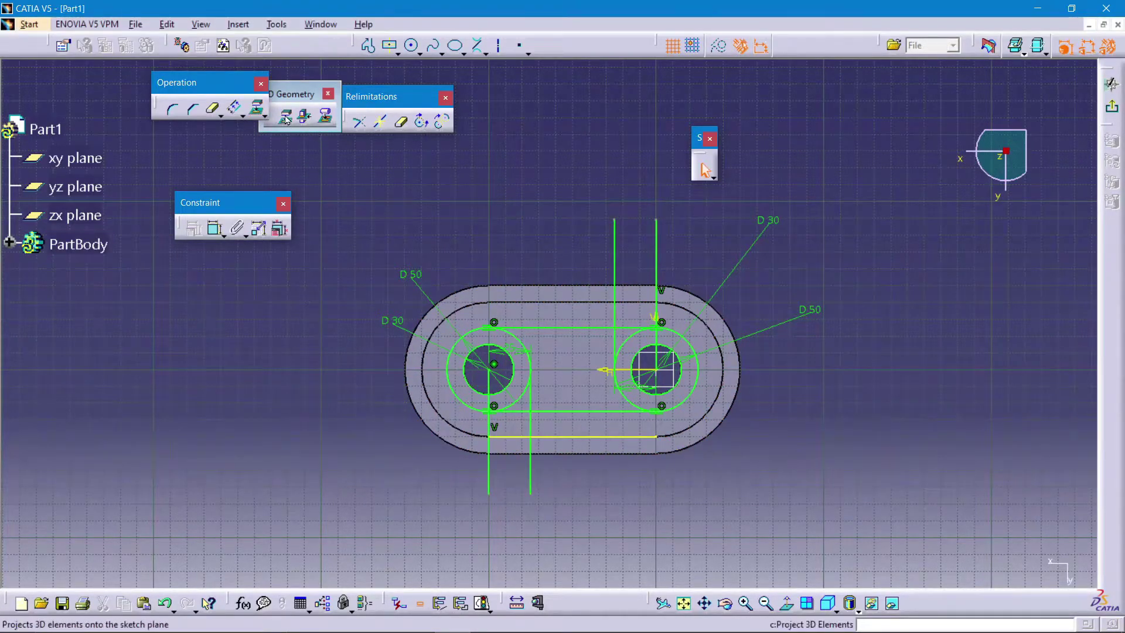
{"action": "left_click", "coordinate": [258, 108]}
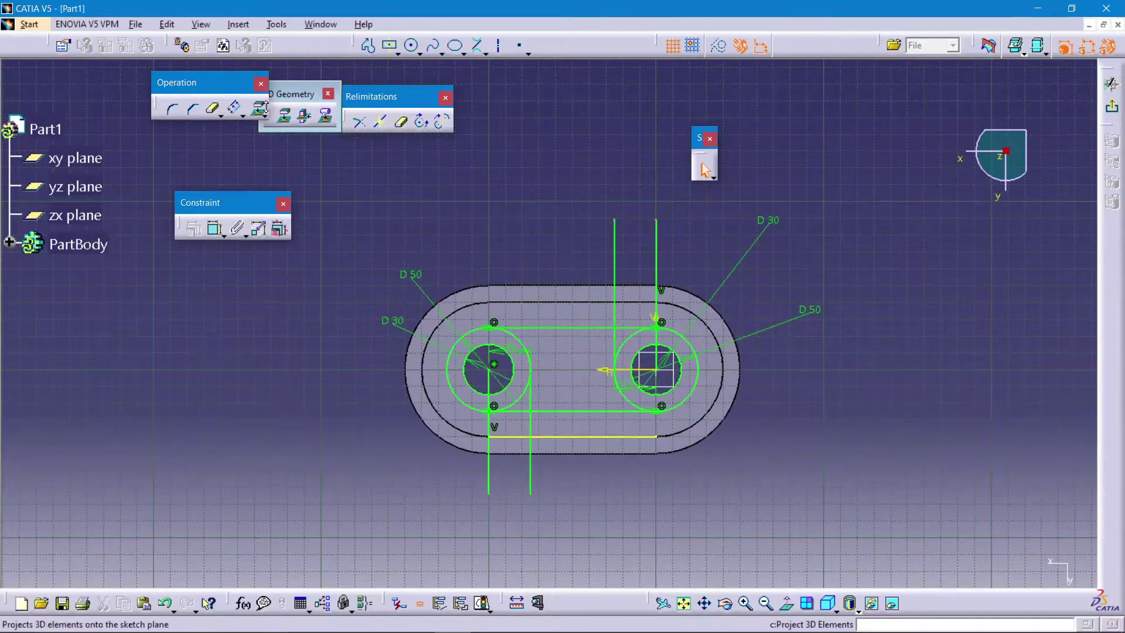
{"action": "left_click", "coordinate": [548, 302]}
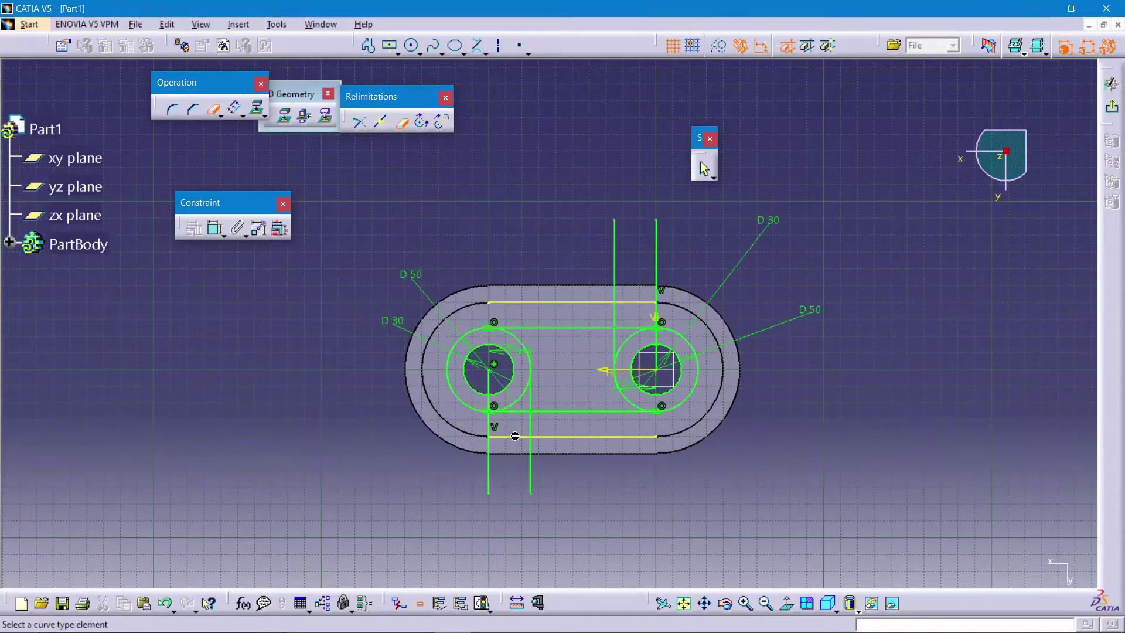
{"action": "left_click", "coordinate": [536, 469]}
{"action": "left_click", "coordinate": [489, 481]}
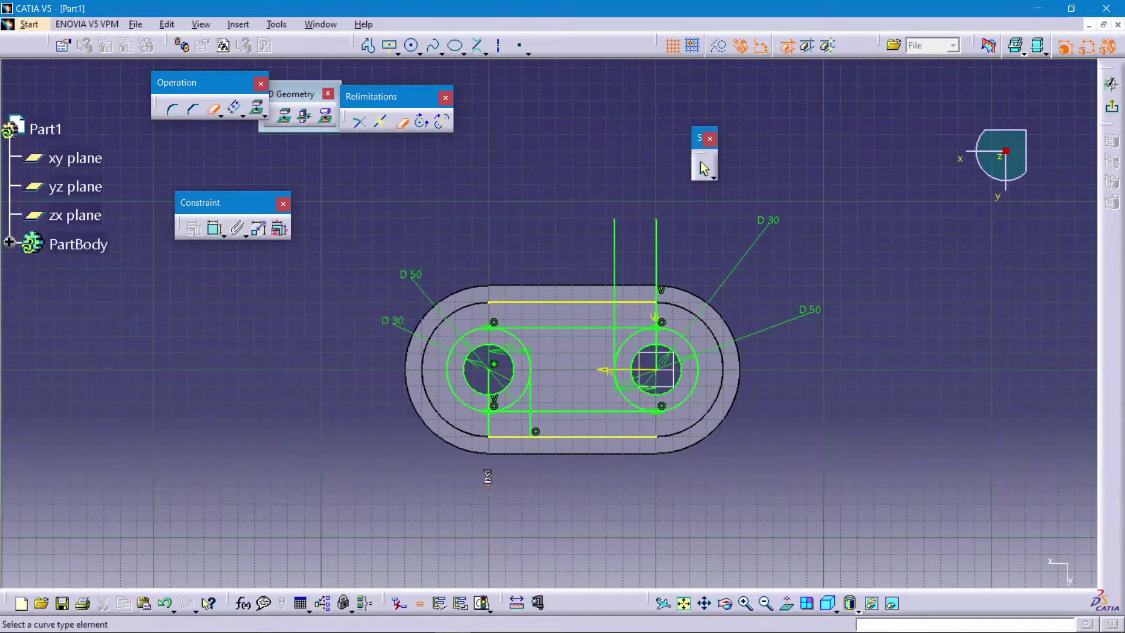
{"action": "left_click", "coordinate": [496, 384]}
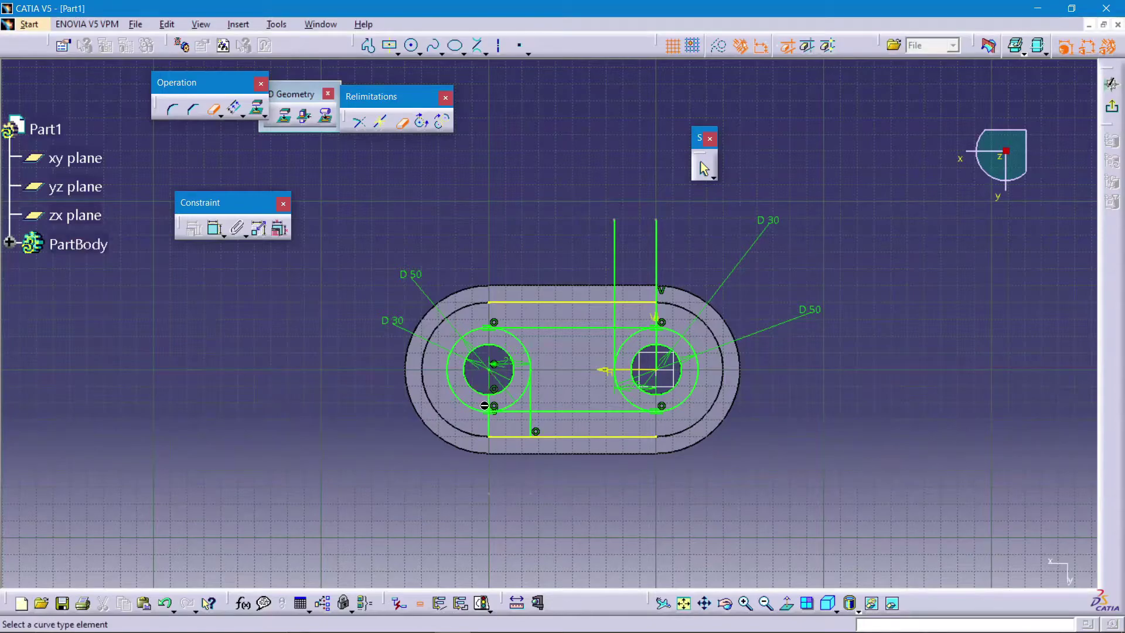
{"action": "left_click", "coordinate": [517, 411]}
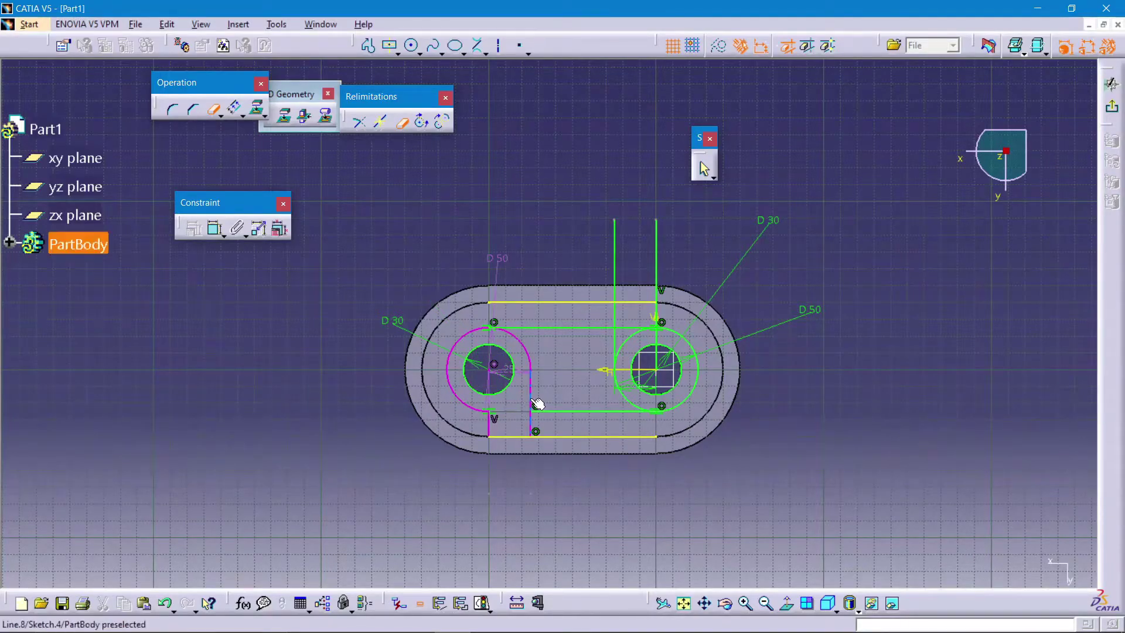
Trim the remaining line pieces and the right circle into the Z-shaped outline.
{"action": "left_click", "coordinate": [535, 402]}
{"action": "left_click", "coordinate": [530, 380]}
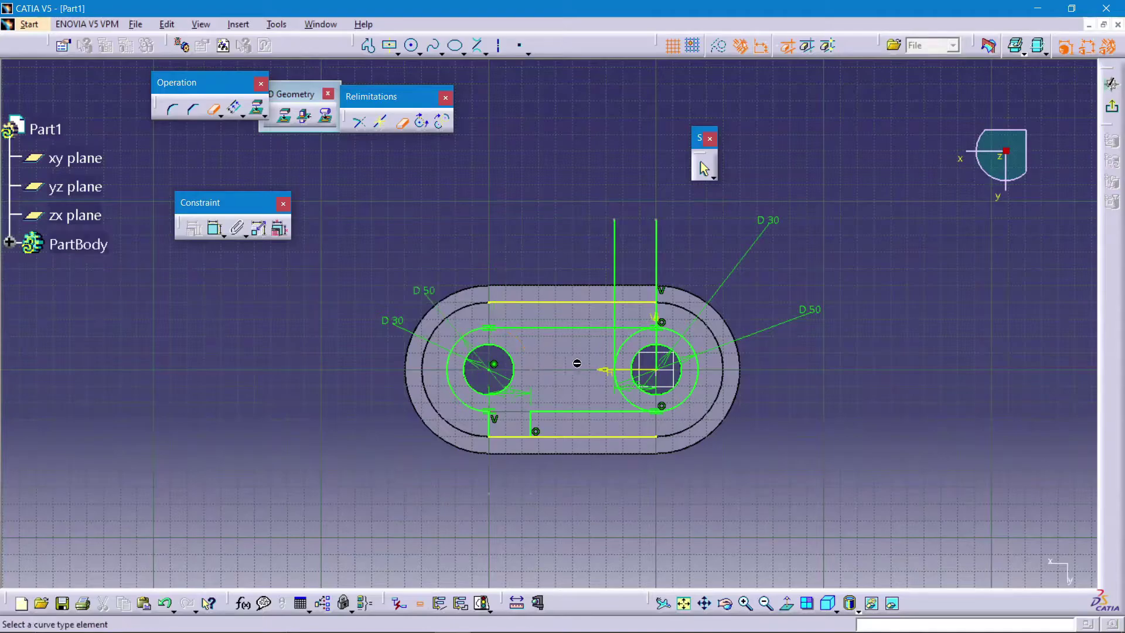
{"action": "left_click", "coordinate": [639, 343]}
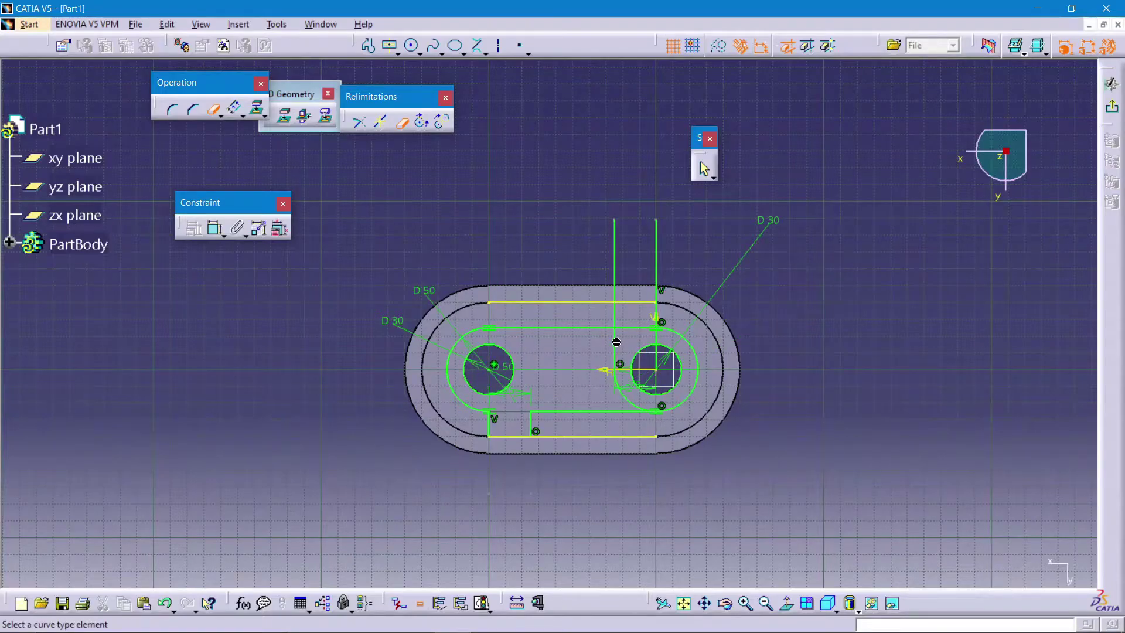
{"action": "left_click", "coordinate": [615, 342]}
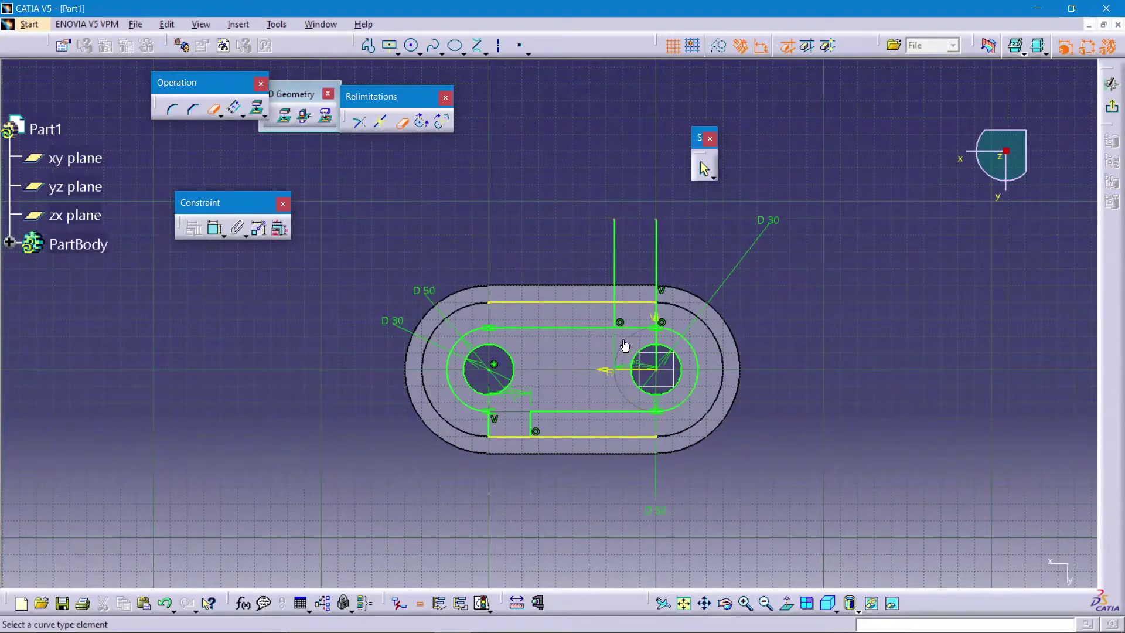
{"action": "left_click", "coordinate": [615, 275]}
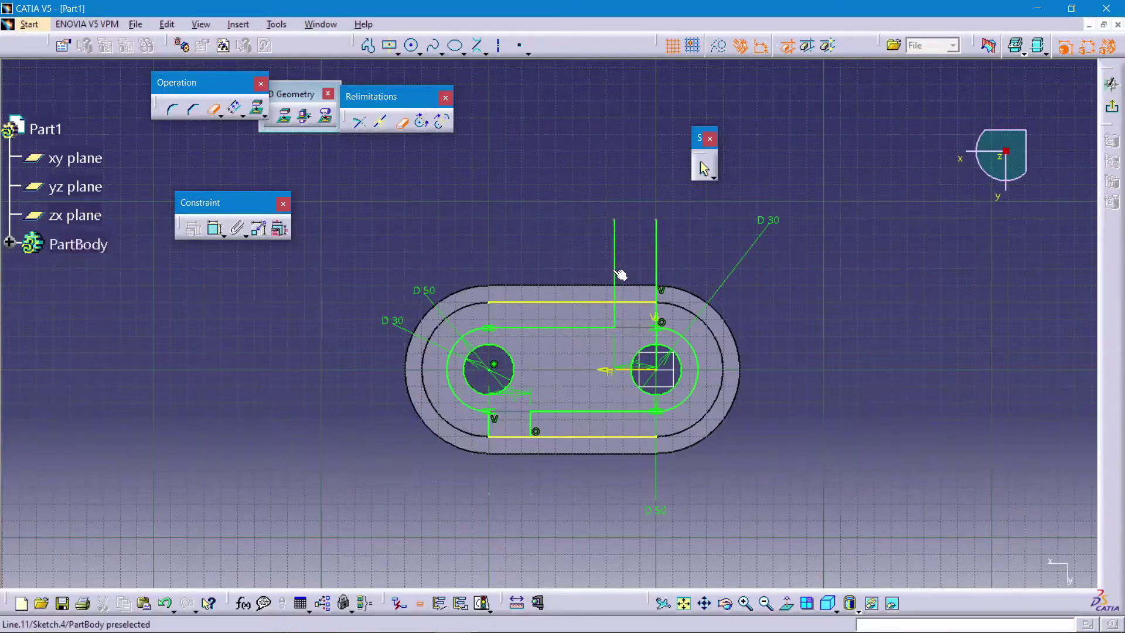
{"action": "left_click", "coordinate": [655, 259]}
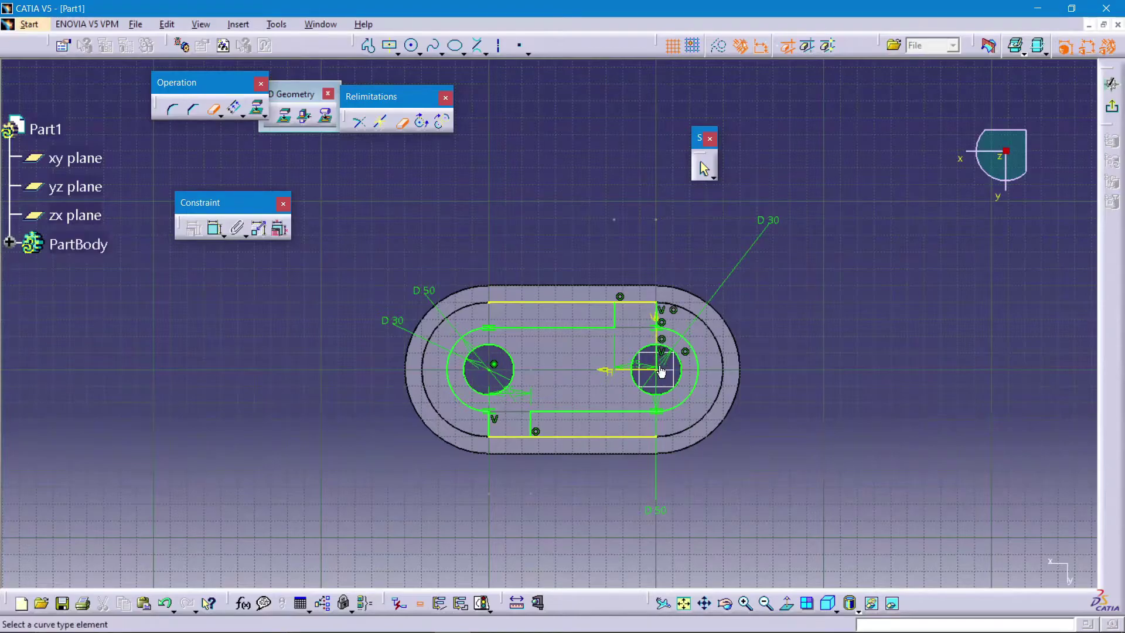
Dimension the gap between the two short vertical steps and exit the sketch.
{"action": "middle_click_drag", "start_coordinate": [664, 340], "coordinate": [716, 364], "text": "ctrl"}
{"action": "middle_click", "coordinate": [716, 365]}
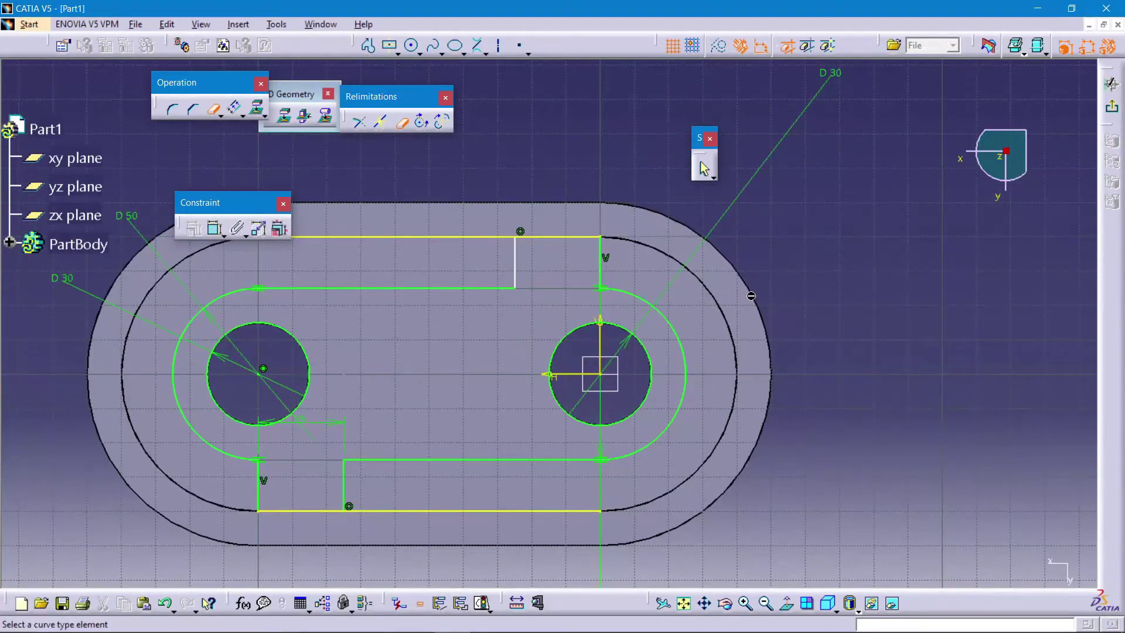
{"action": "left_click", "coordinate": [214, 228]}
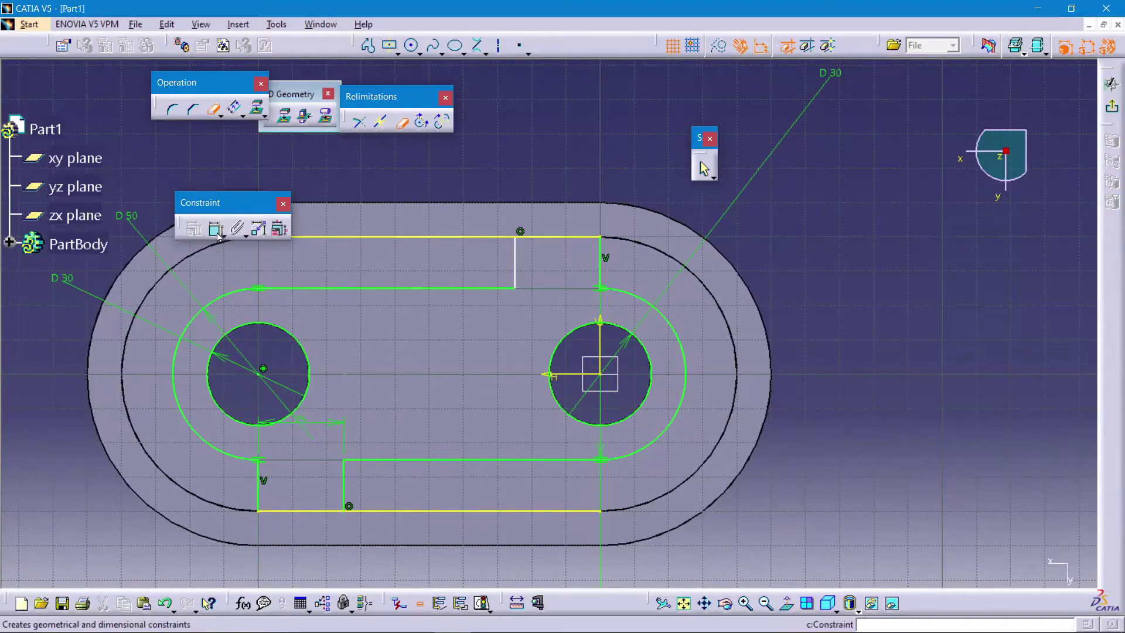
{"action": "left_click", "coordinate": [601, 268]}
{"action": "left_click", "coordinate": [516, 264]}
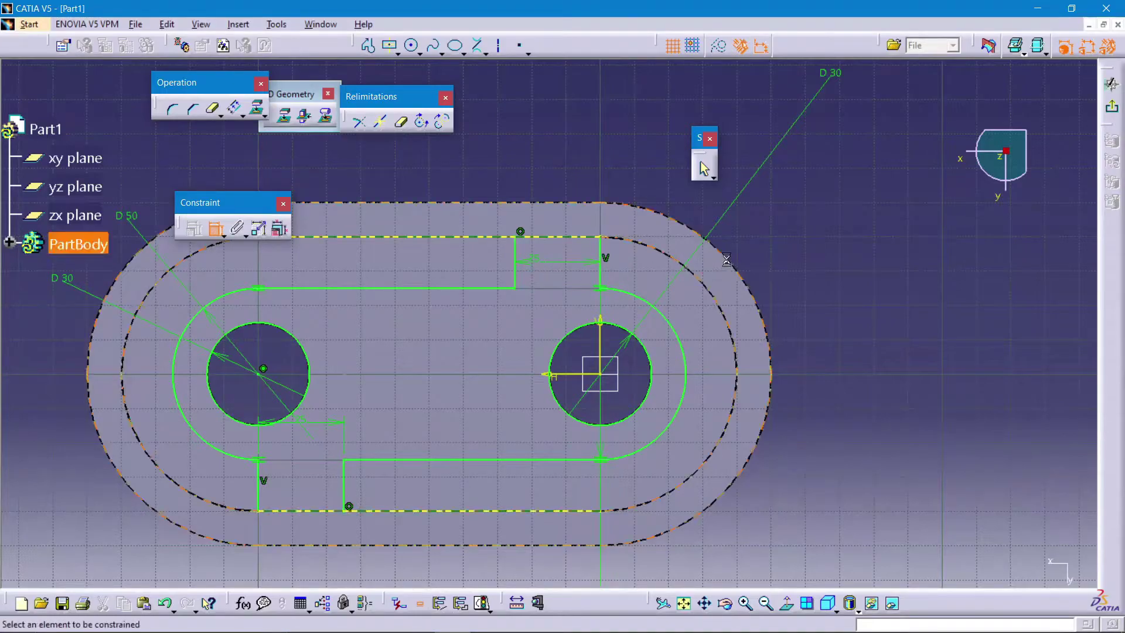
{"action": "left_click", "coordinate": [1112, 106]}
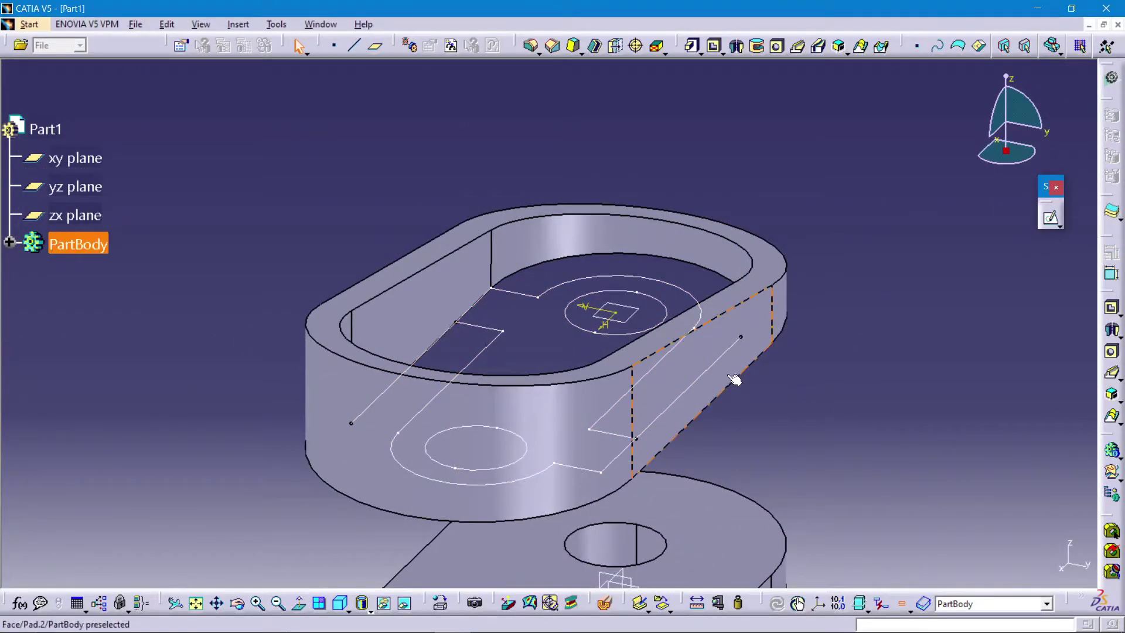
Reopen Sketch.4 and trim the stray ends of the top and bottom lines.
{"action": "left_click", "coordinate": [9, 242]}
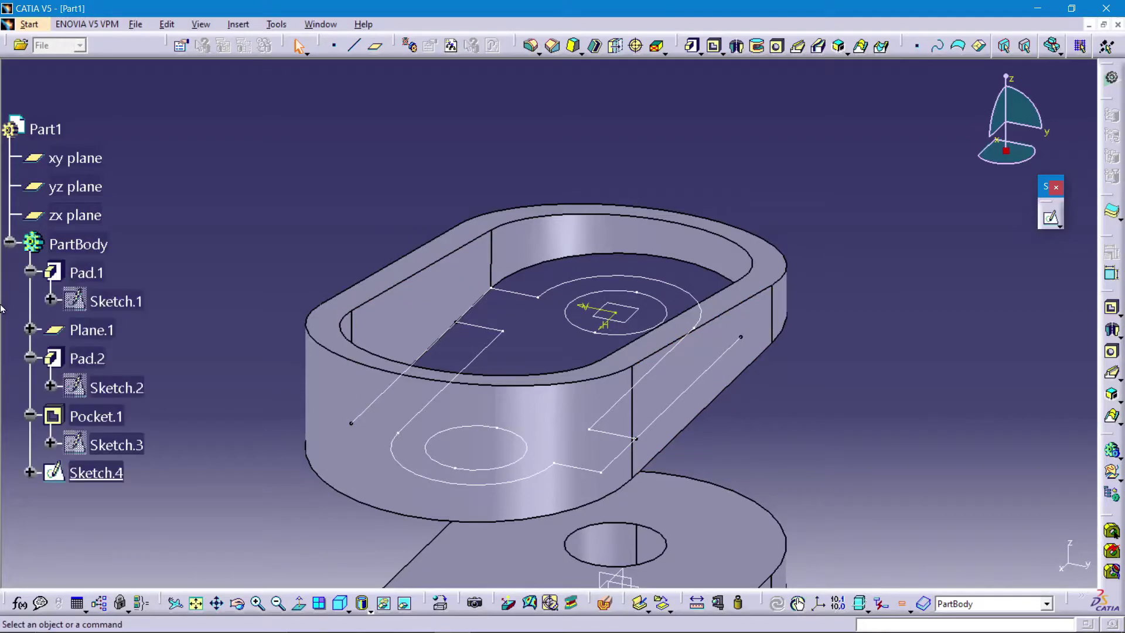
{"action": "double_click", "coordinate": [94, 474]}
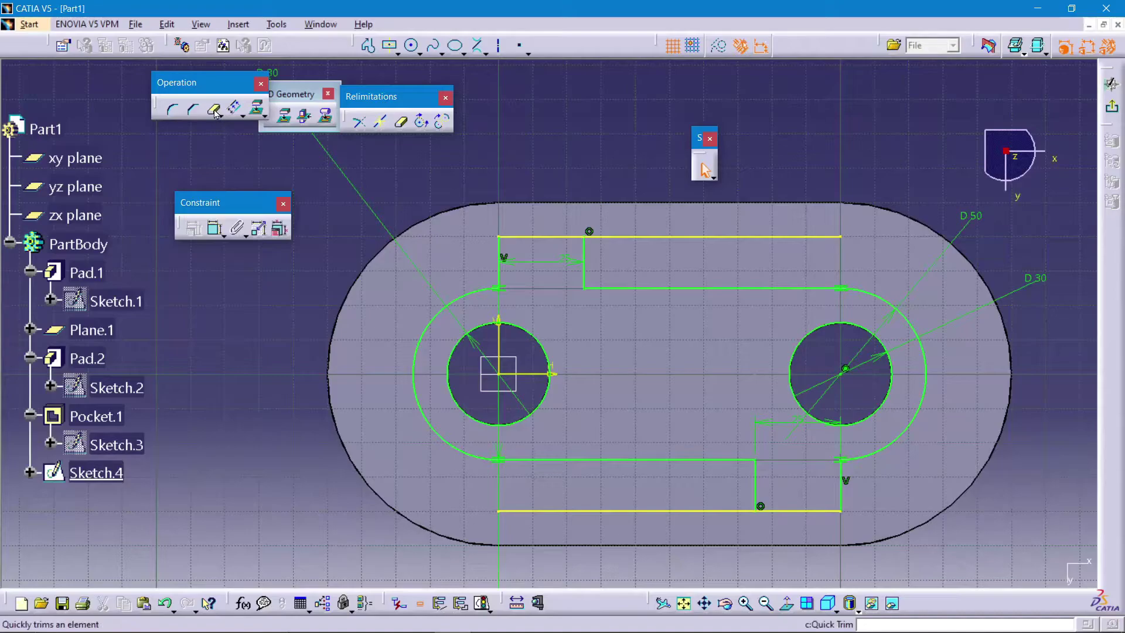
{"action": "left_click", "coordinate": [234, 108]}
{"action": "left_click", "coordinate": [638, 238]}
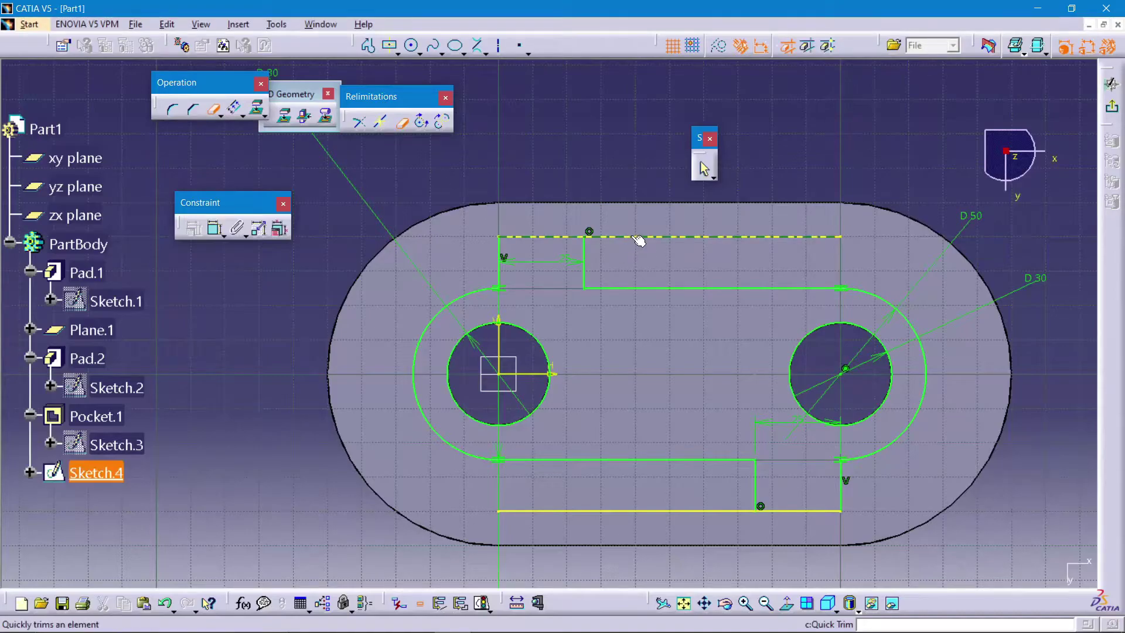
{"action": "left_click", "coordinate": [711, 511]}
{"action": "left_click", "coordinate": [1110, 107]}
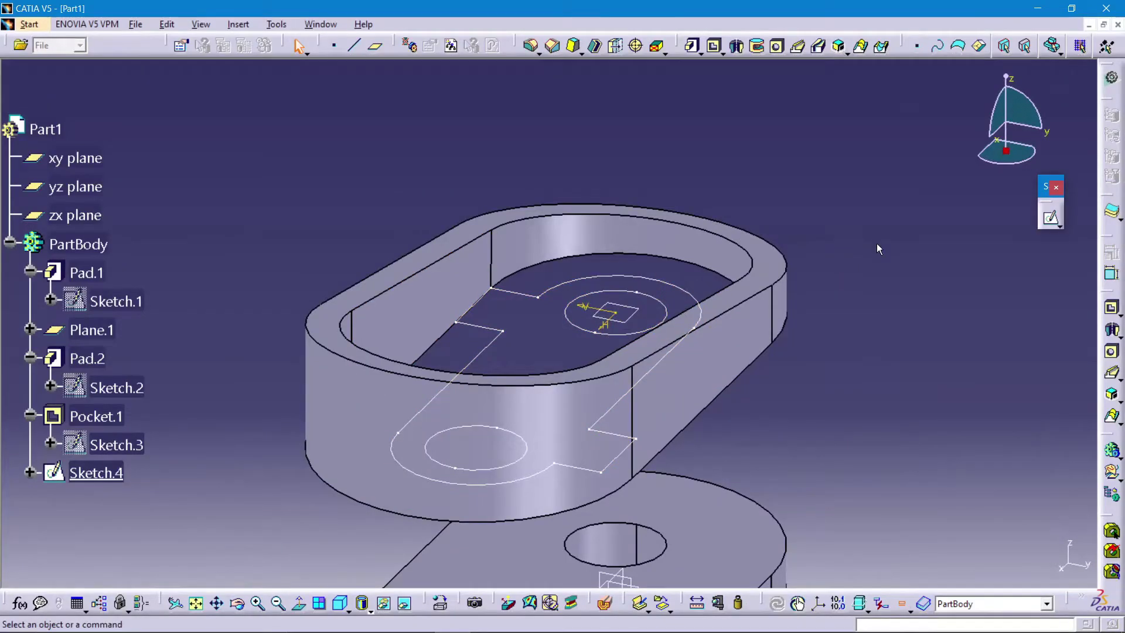
{"action": "left_click", "coordinate": [692, 47]}
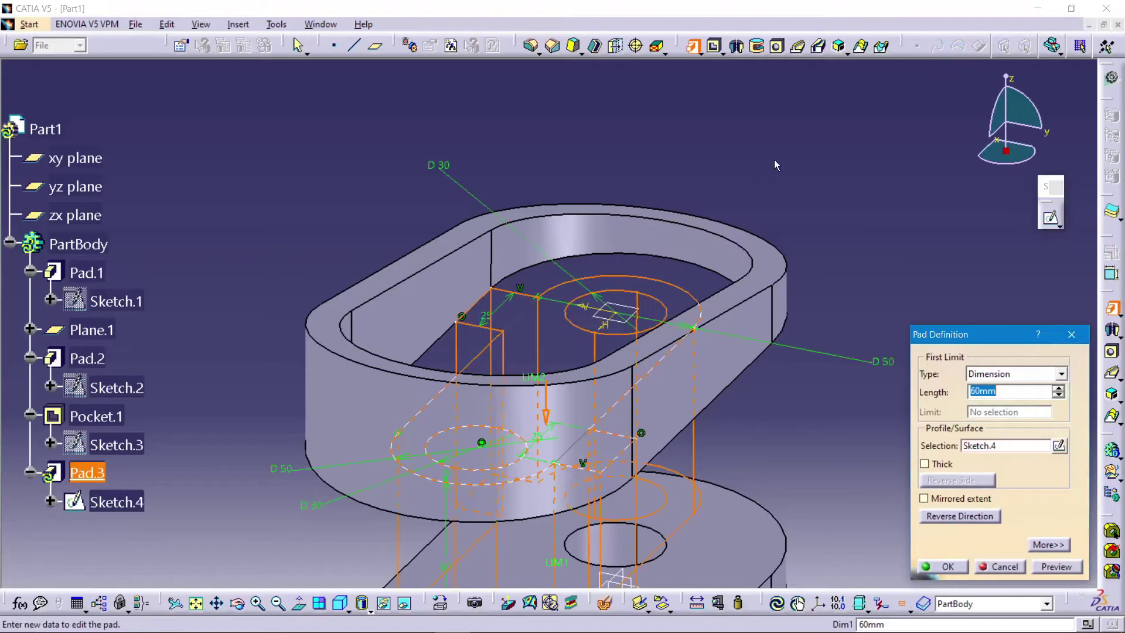
Create Pad.3 as a reversed 10 mm pad, then orbit to view the other plate.
{"action": "left_click", "coordinate": [961, 517]}
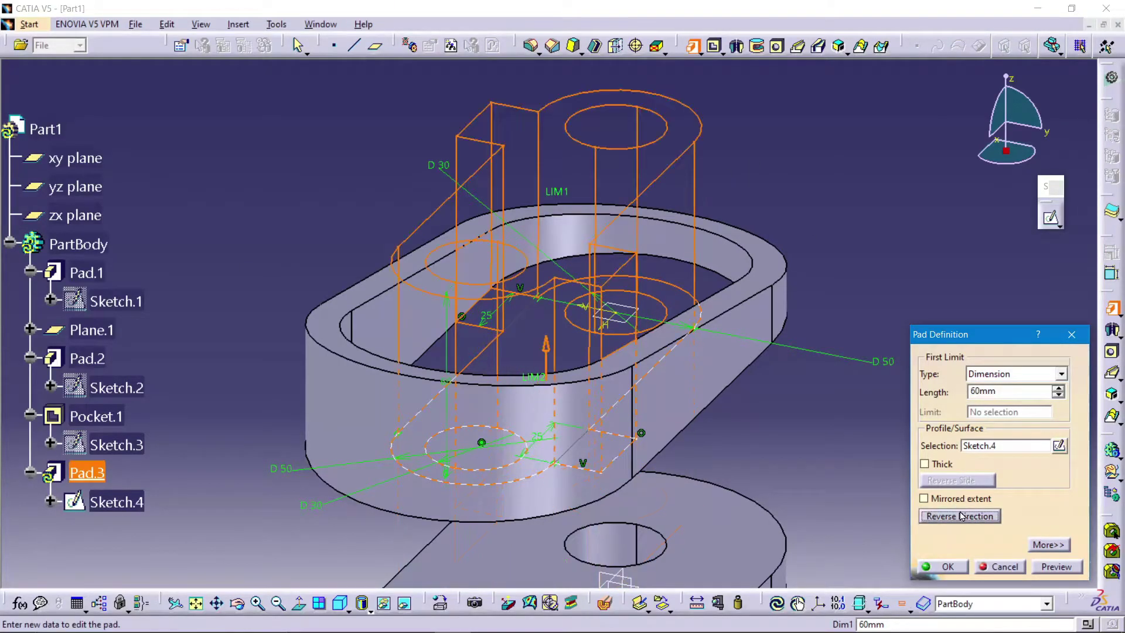
{"action": "double_click", "coordinate": [1000, 397]}
{"action": "type", "text": "10"}
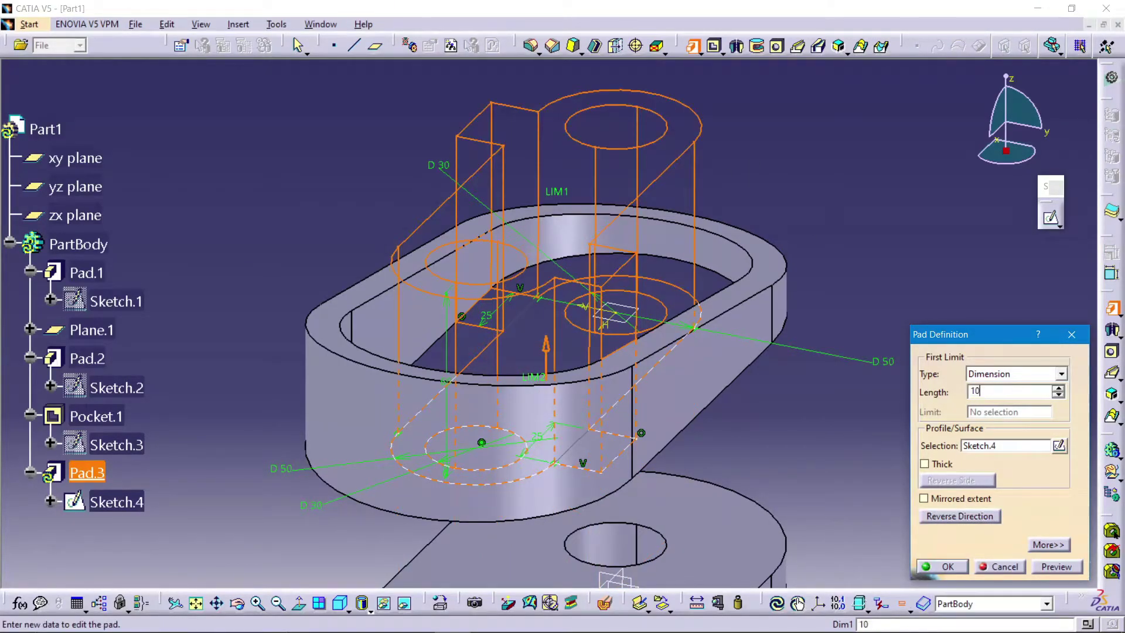
{"action": "left_click", "coordinate": [865, 245]}
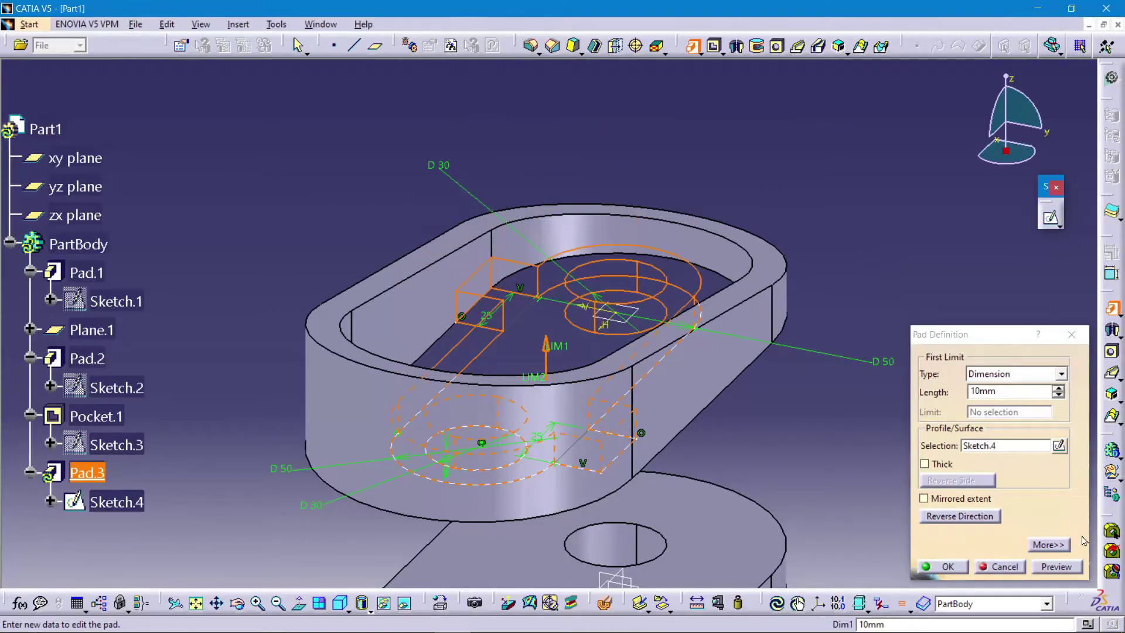
{"action": "left_click", "coordinate": [1054, 566]}
{"action": "left_click", "coordinate": [947, 566]}
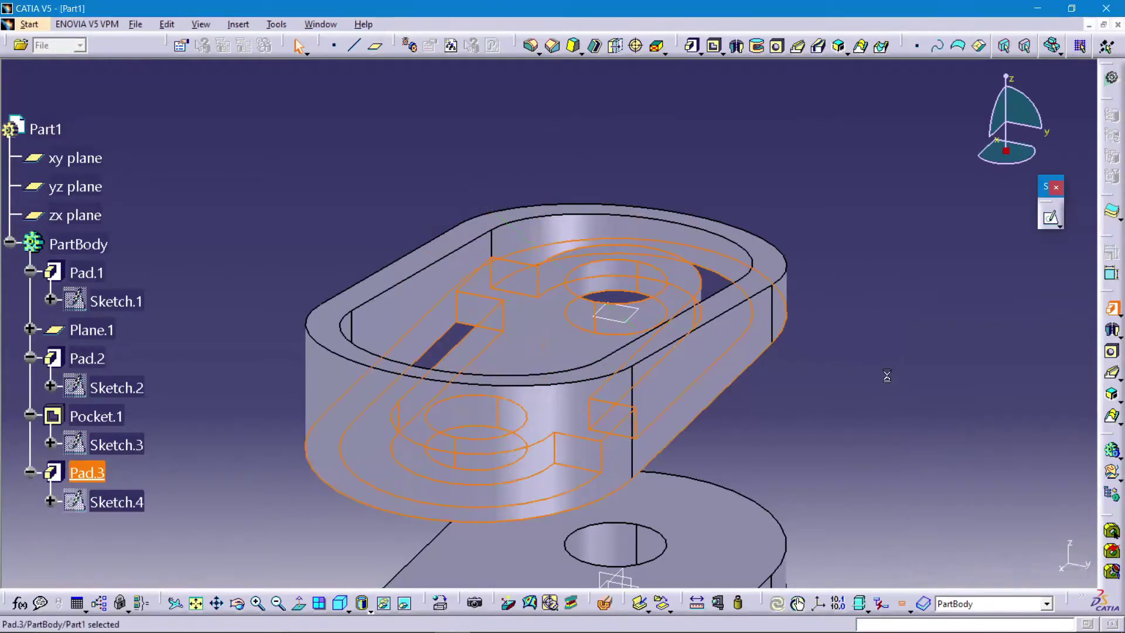
{"action": "mouse_move", "coordinate": [887, 359]}
{"action": "middle_mouse_down"}
{"action": "mouse_move", "coordinate": [891, 402]}
{"action": "mouse_move", "coordinate": [618, 137]}
{"action": "mouse_move", "coordinate": [623, 100]}
{"action": "mouse_move", "coordinate": [387, 391]}
{"action": "mouse_move", "coordinate": [439, 391]}
{"action": "mouse_move", "coordinate": [553, 442]}
{"action": "mouse_move", "coordinate": [565, 487]}
{"action": "middle_mouse_up"}
Start a new sketch on the side face and fit all geometry in view.
{"action": "left_click", "coordinate": [465, 543]}
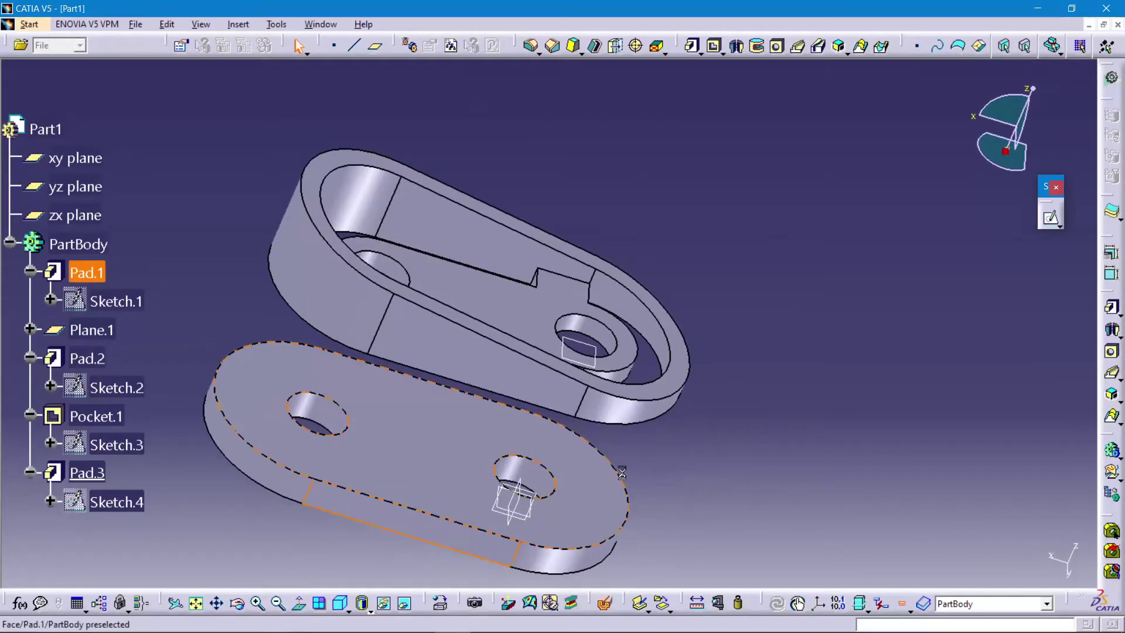
{"action": "left_click", "coordinate": [1050, 216]}
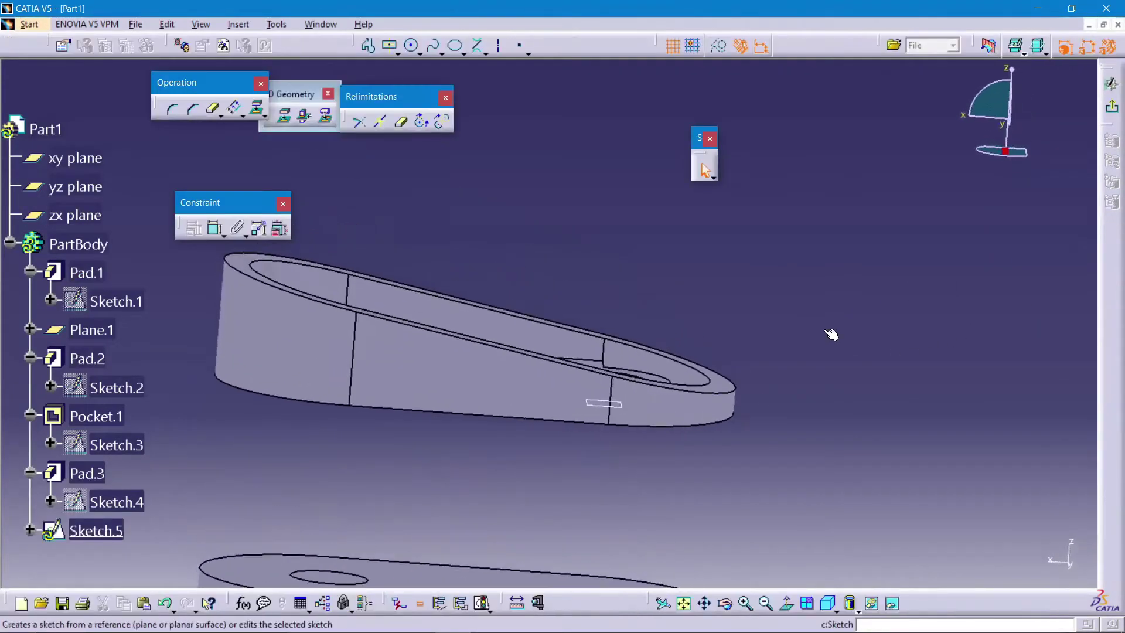
{"action": "left_click", "coordinate": [689, 597]}
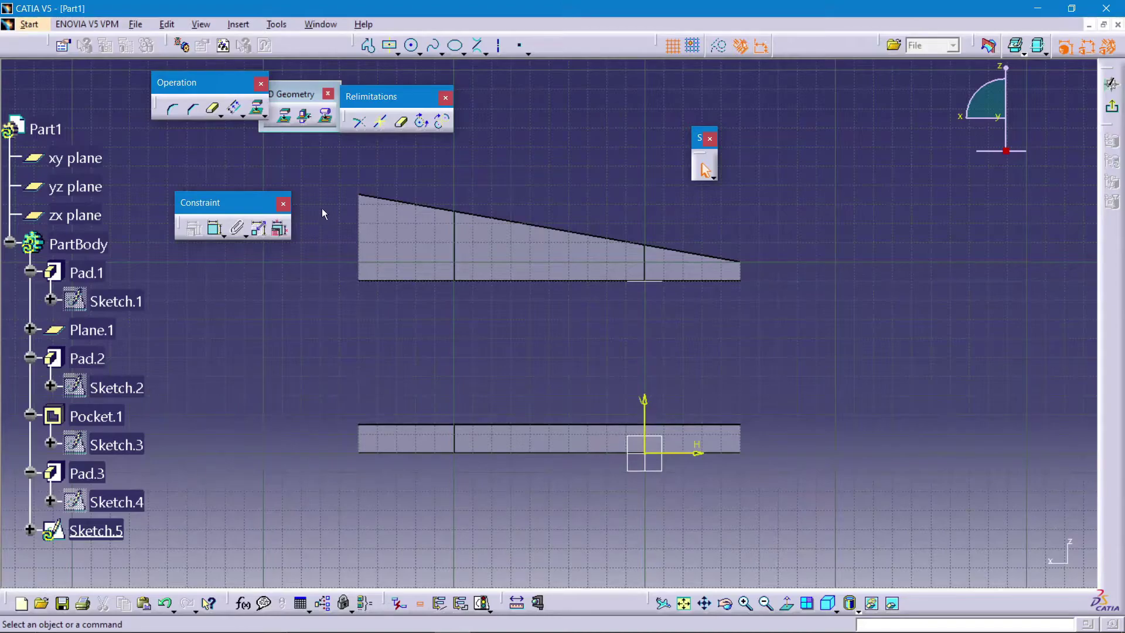
Project the left and right parts of the bottom plate's top edge into Sketch.5.
{"action": "left_click", "coordinate": [285, 116]}
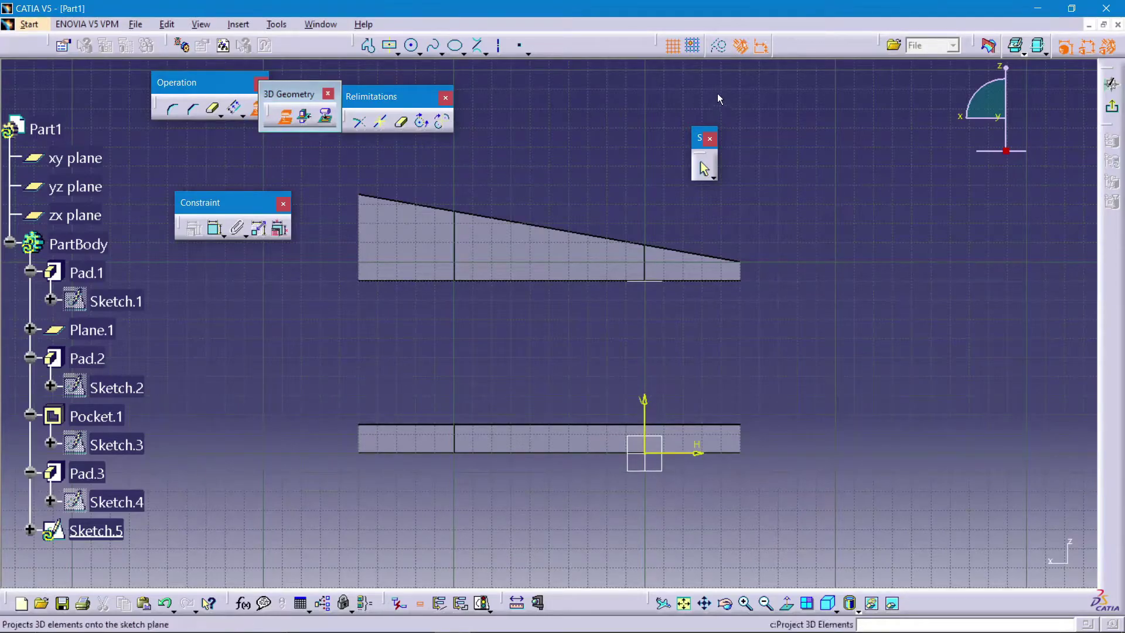
{"action": "left_click", "coordinate": [375, 425]}
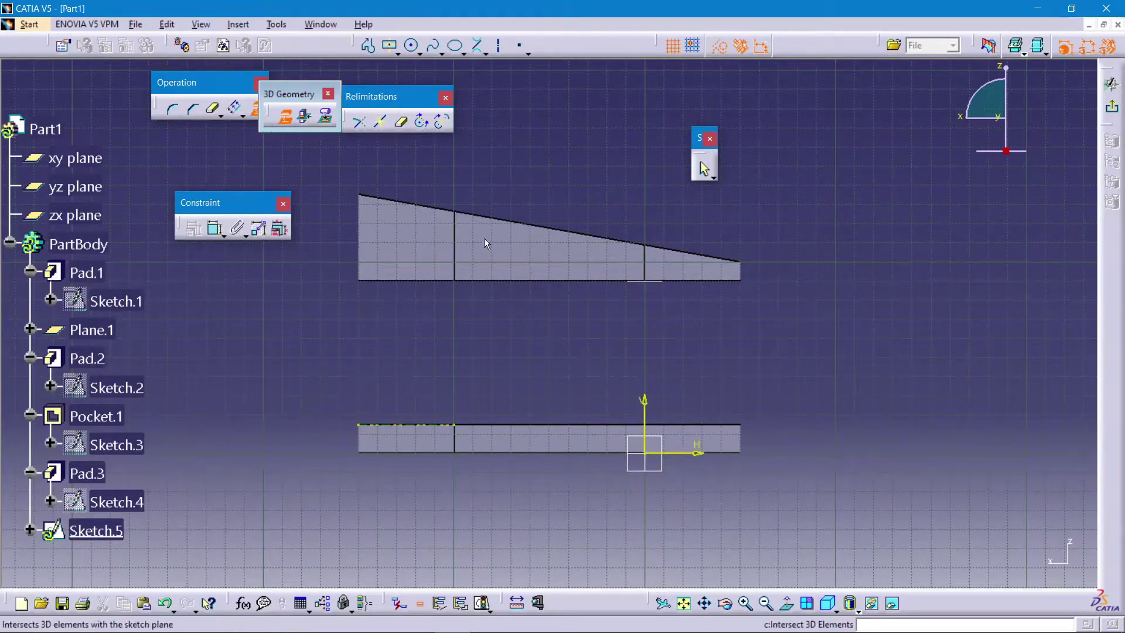
{"action": "left_click", "coordinate": [735, 424]}
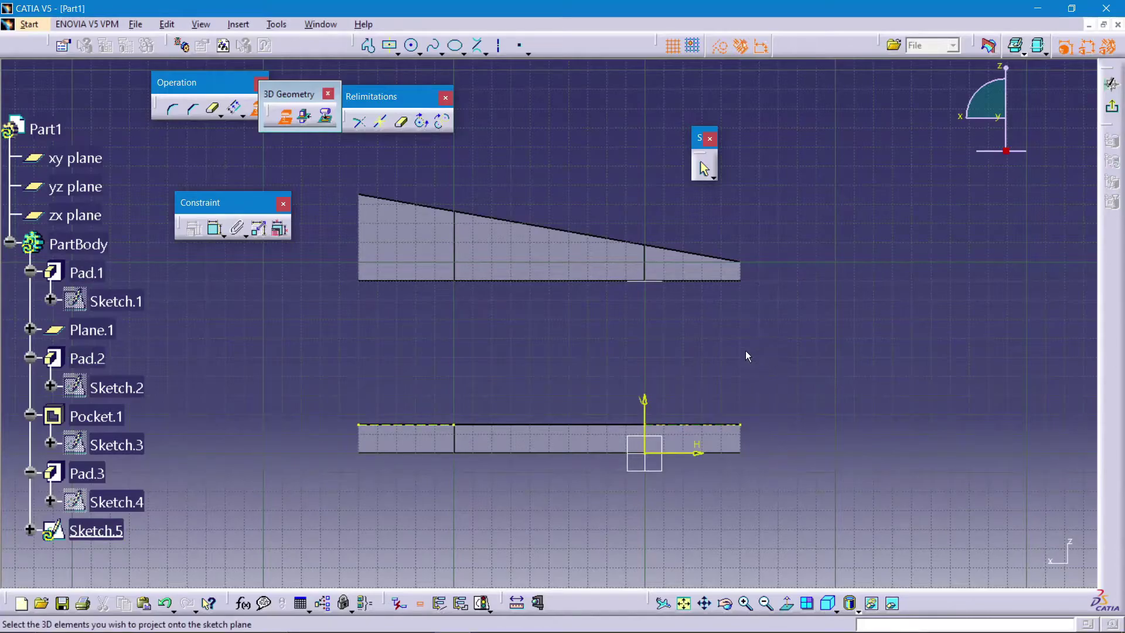
{"action": "left_click", "coordinate": [704, 168]}
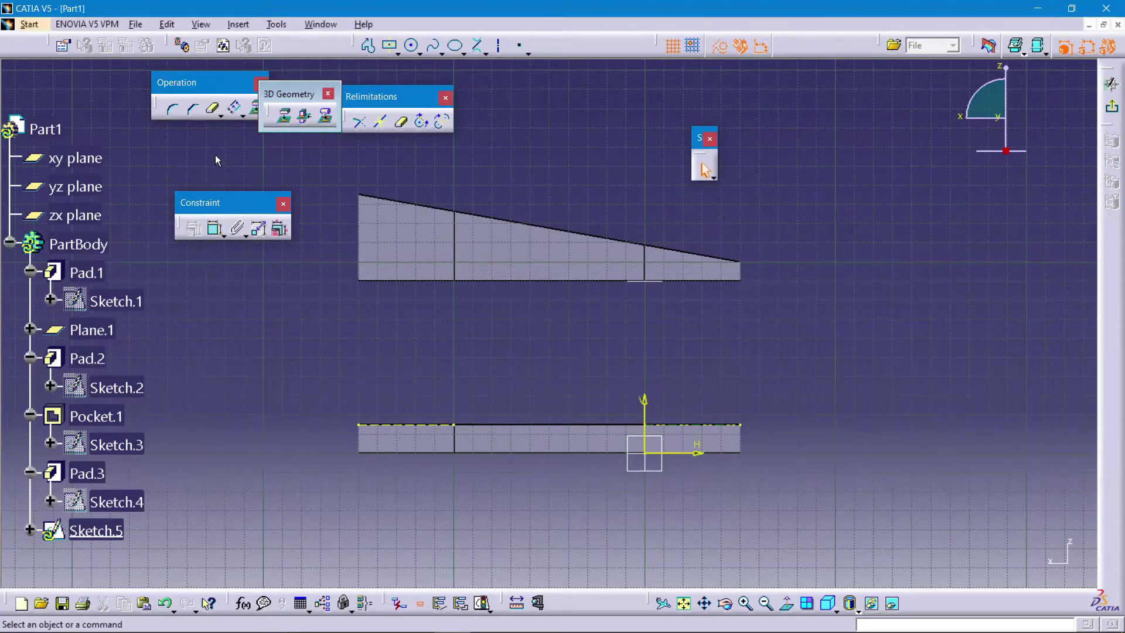
{"action": "left_click", "coordinate": [485, 52]}
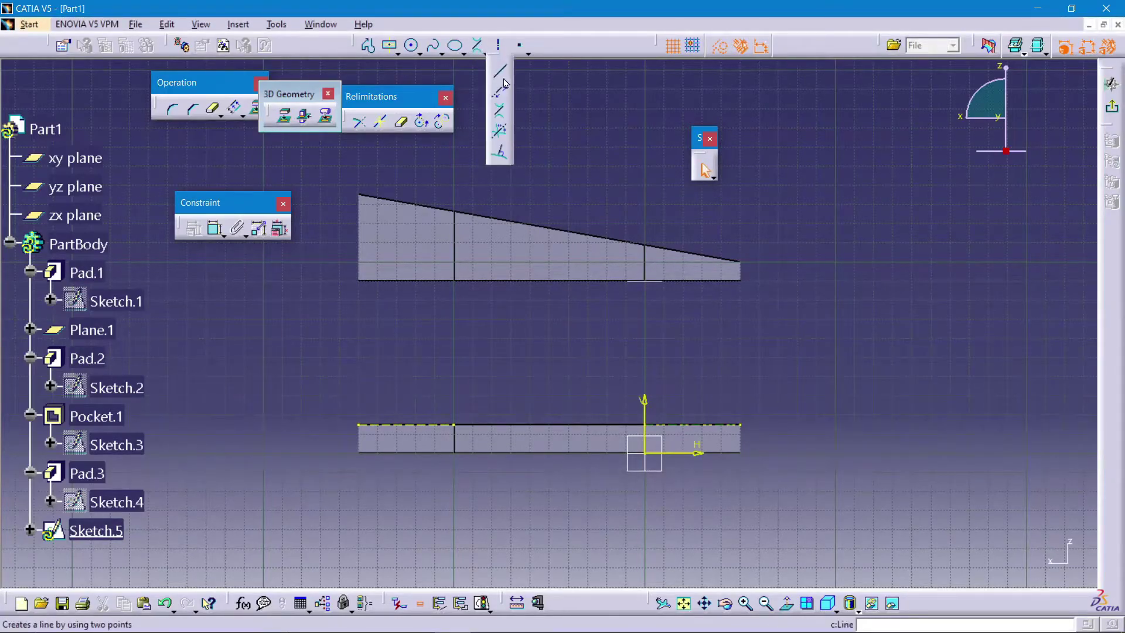
Discard a trial diagonal and project the upper part's bottom edge into the sketch.
{"action": "left_click", "coordinate": [502, 81]}
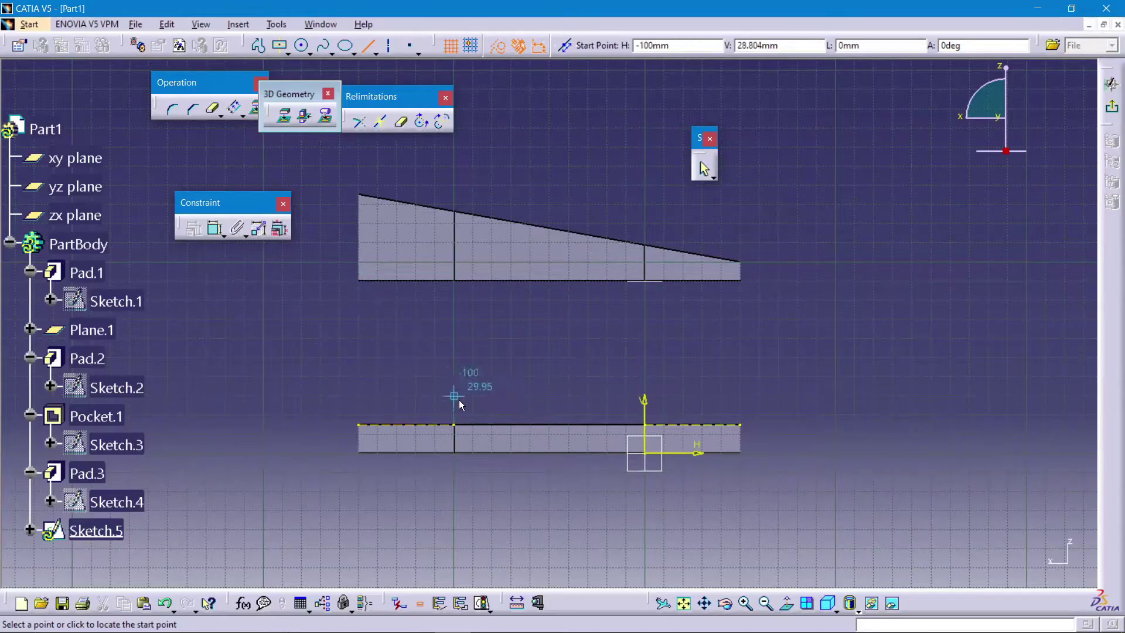
{"action": "left_click", "coordinate": [508, 424]}
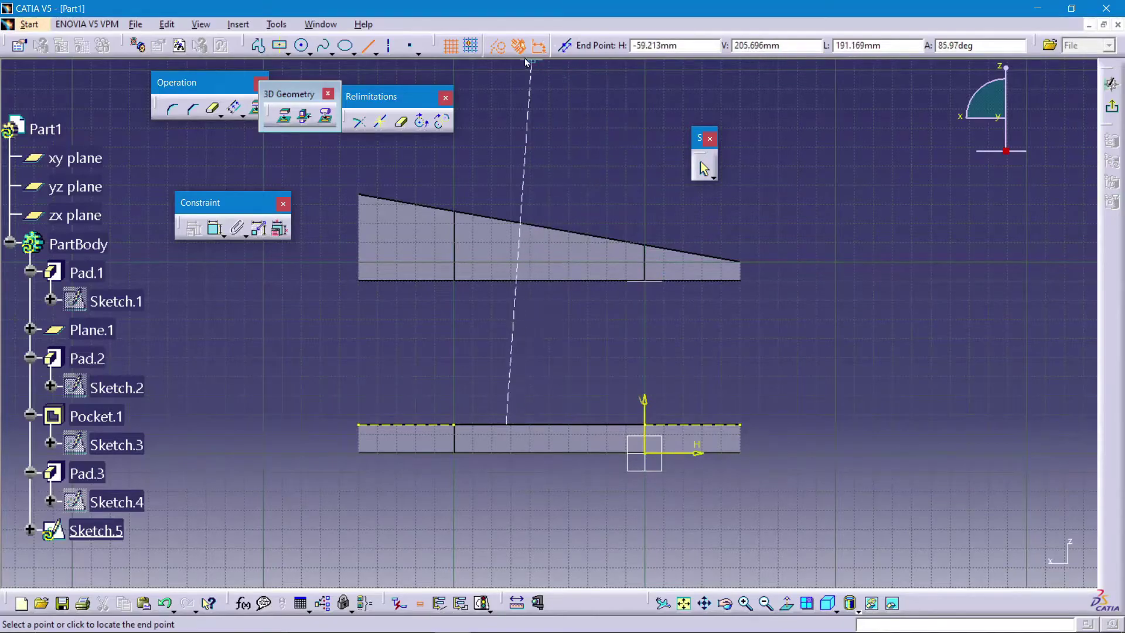
{"action": "left_click", "coordinate": [497, 45]}
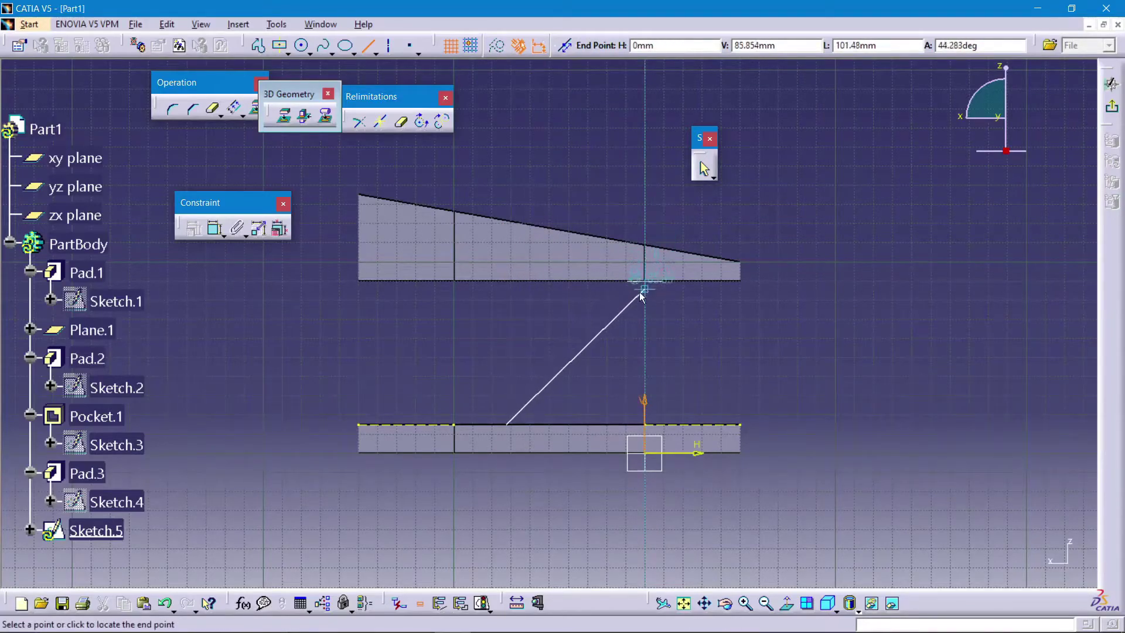
{"action": "left_click", "coordinate": [701, 165]}
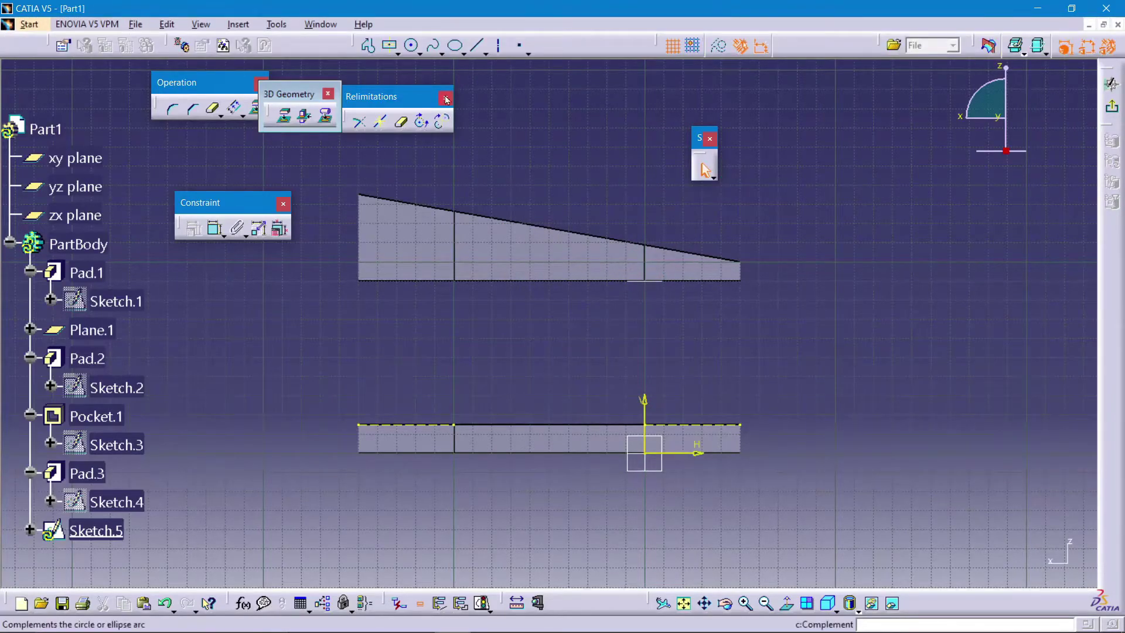
{"action": "left_click", "coordinate": [254, 110]}
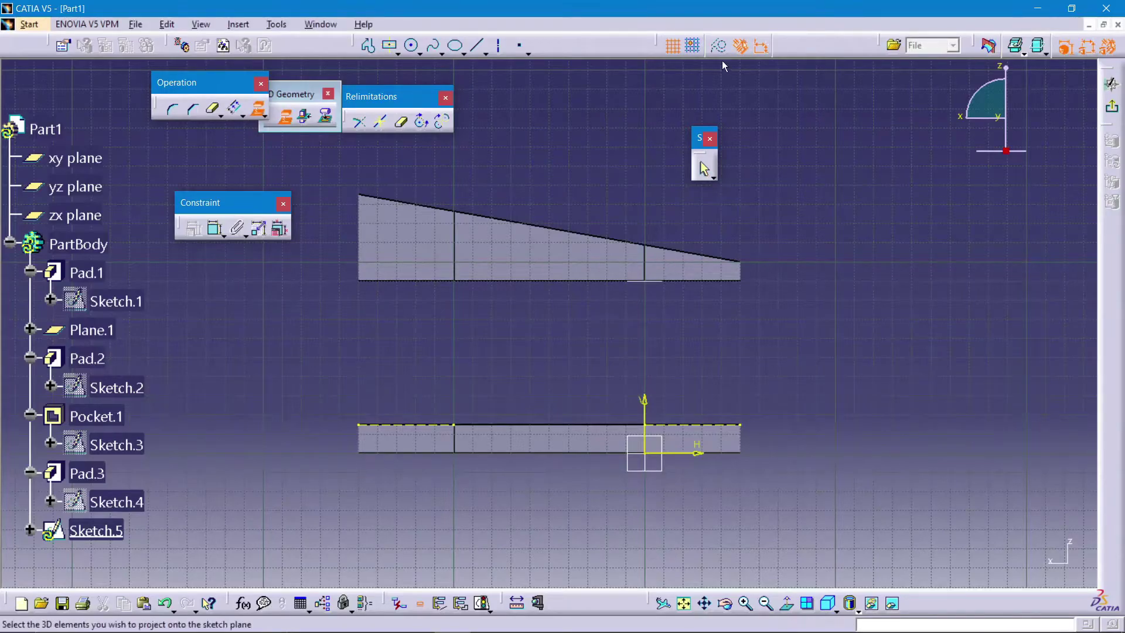
{"action": "left_click", "coordinate": [710, 282]}
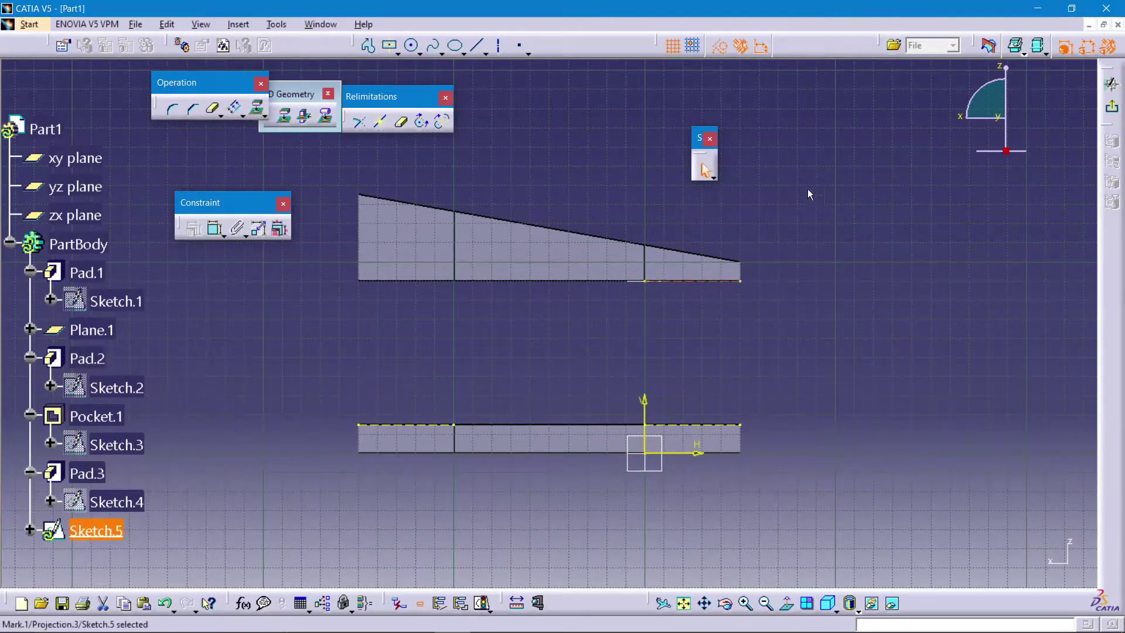
Draw a solid diagonal line from the lower part's top edge to above the upper edge.
{"action": "type", "text": "c:Ellipse"}
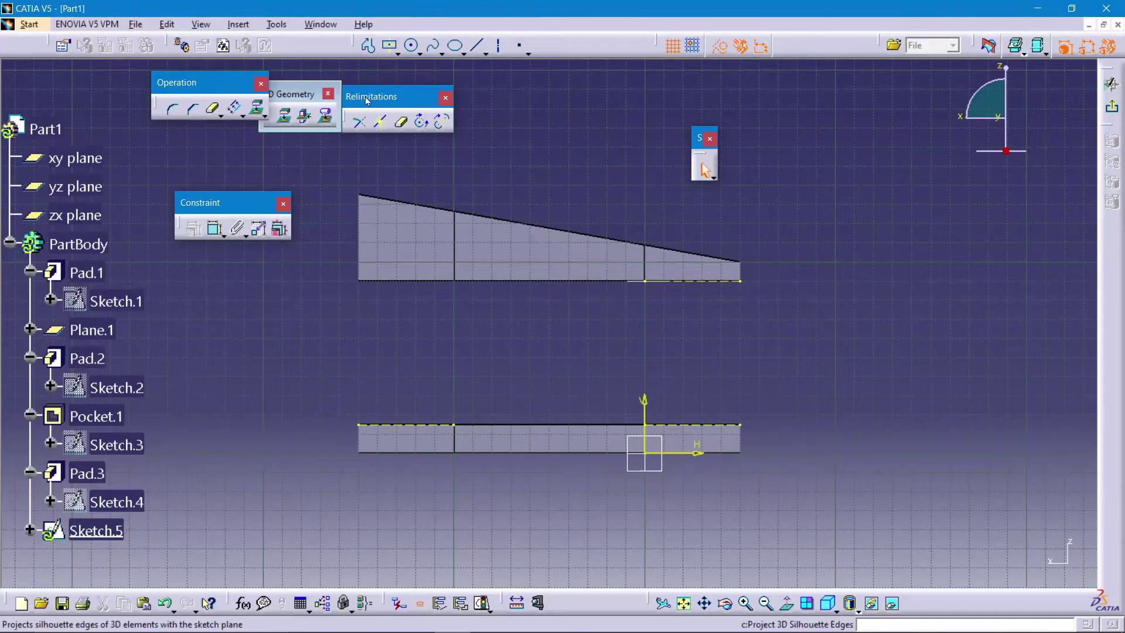
{"action": "key", "text": "Return"}
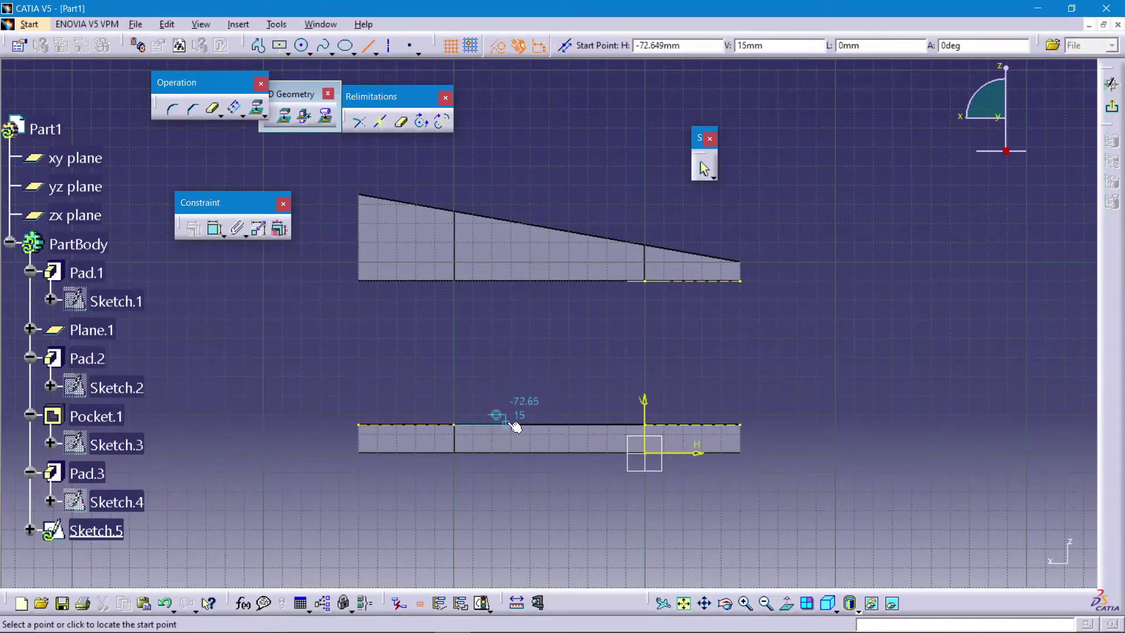
{"action": "left_click", "coordinate": [508, 424]}
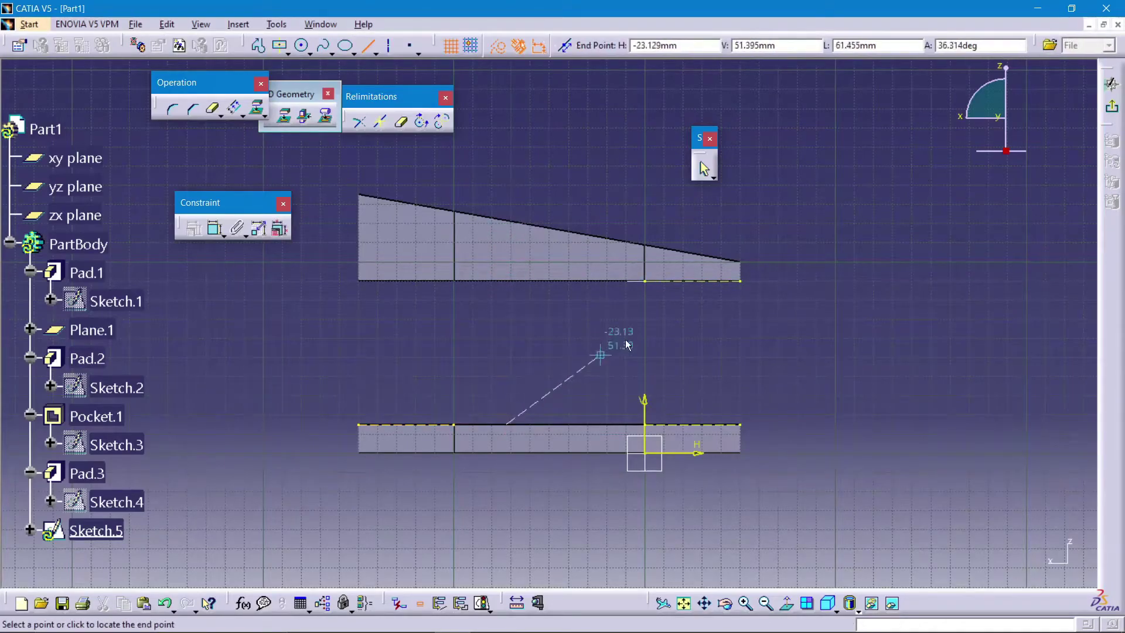
{"action": "left_click", "coordinate": [496, 51]}
{"action": "left_click", "coordinate": [697, 239]}
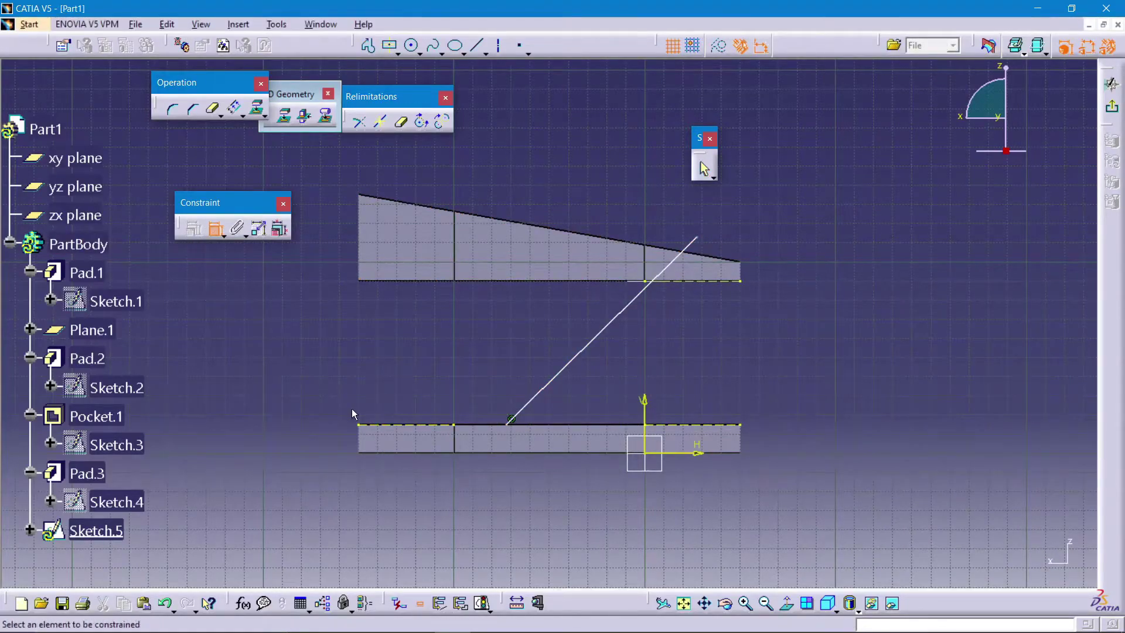
Dimension the diagonal's foot 75 from the lower part's left end.
{"action": "left_click", "coordinate": [510, 429]}
{"action": "left_click", "coordinate": [453, 491]}
{"action": "double_click", "coordinate": [453, 491]}
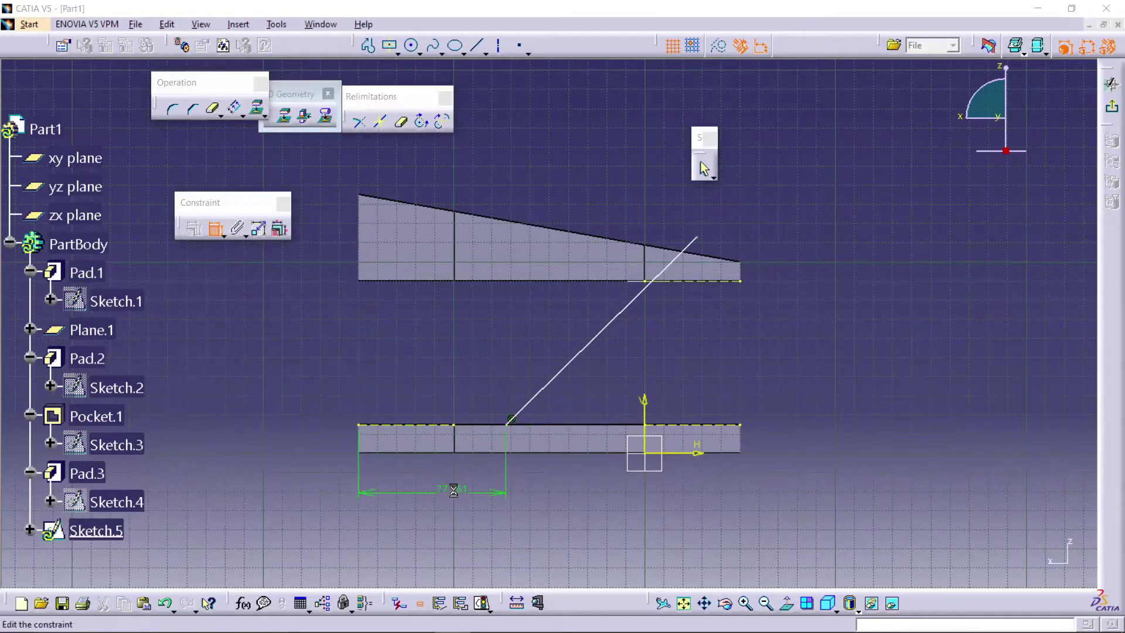
{"action": "type", "text": "75"}
{"action": "key", "text": "Return"}
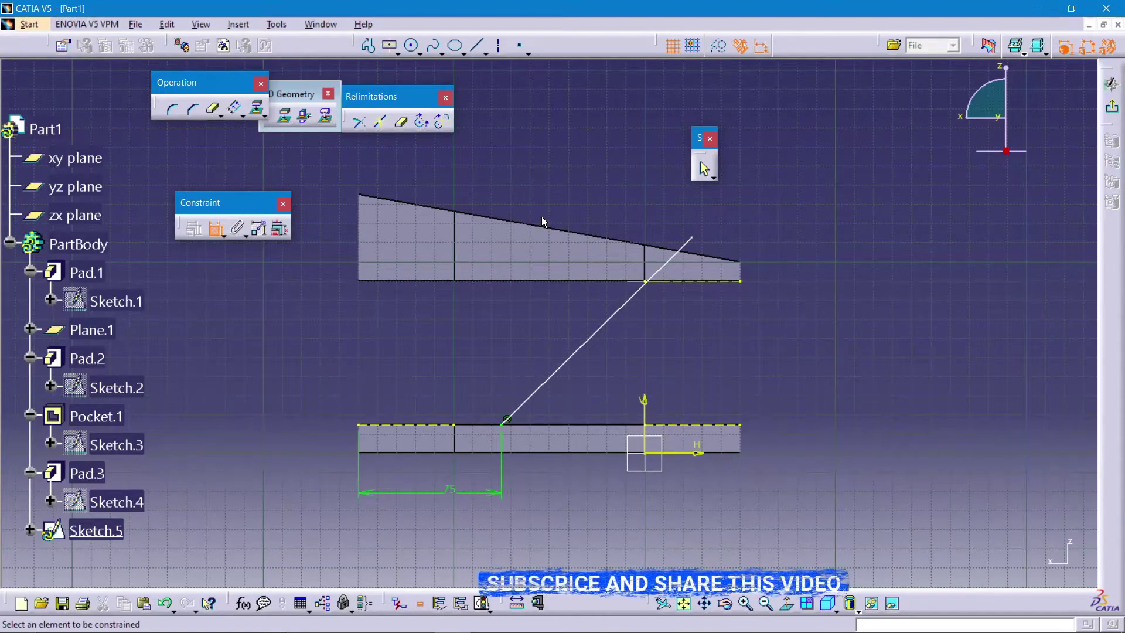
Offset the diagonal to make a parallel copy 25 to its left.
{"action": "left_click", "coordinate": [238, 110]}
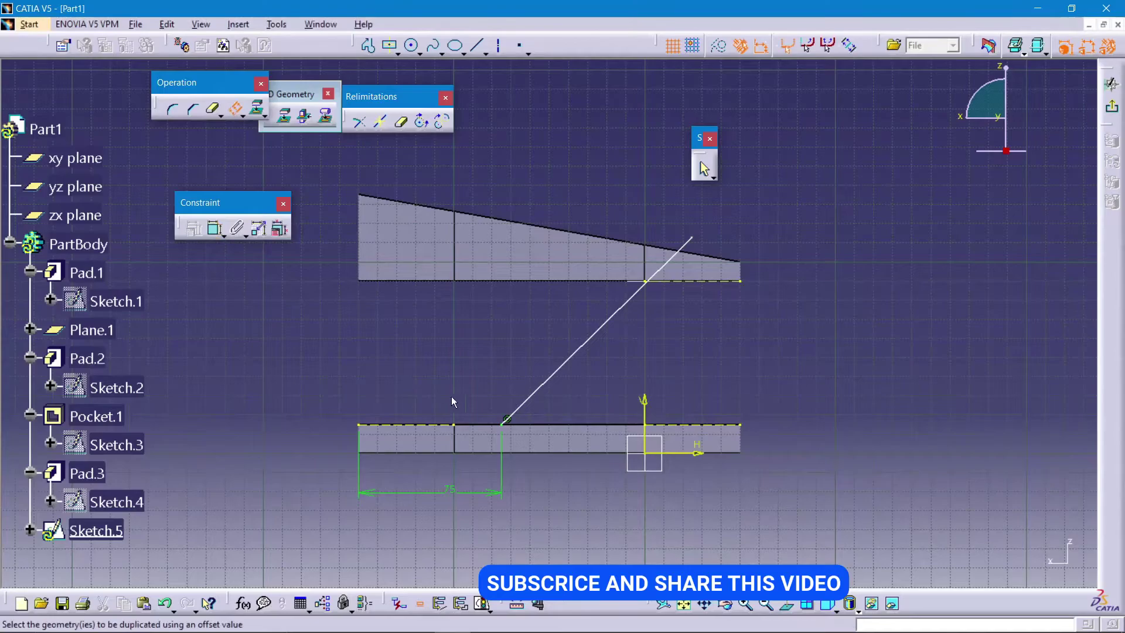
{"action": "left_click", "coordinate": [513, 411]}
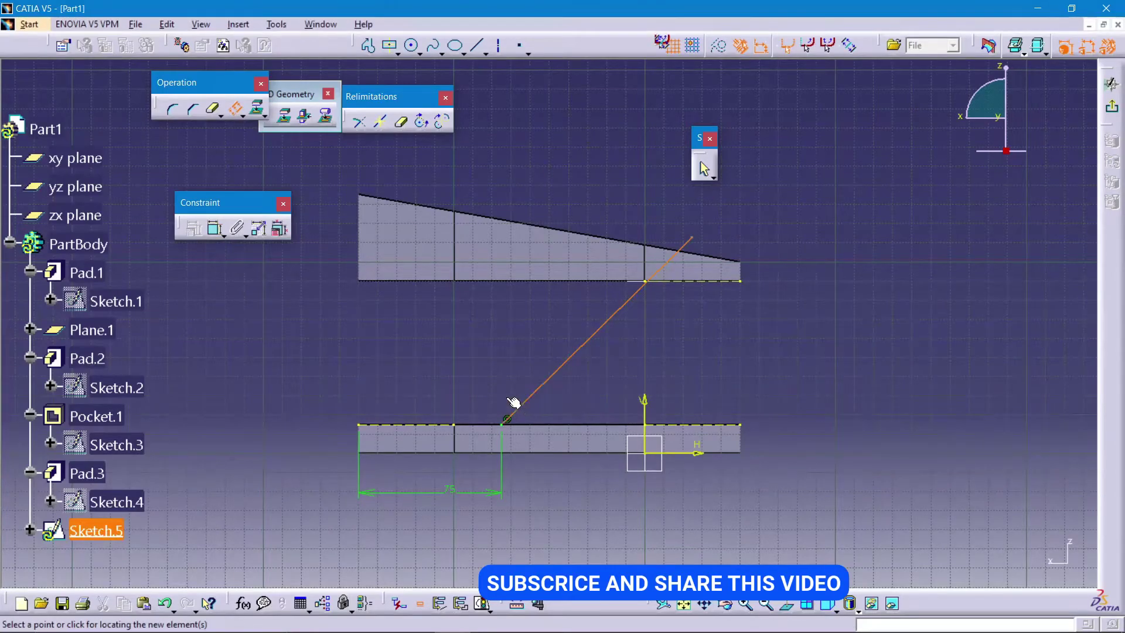
{"action": "left_click", "coordinate": [470, 388]}
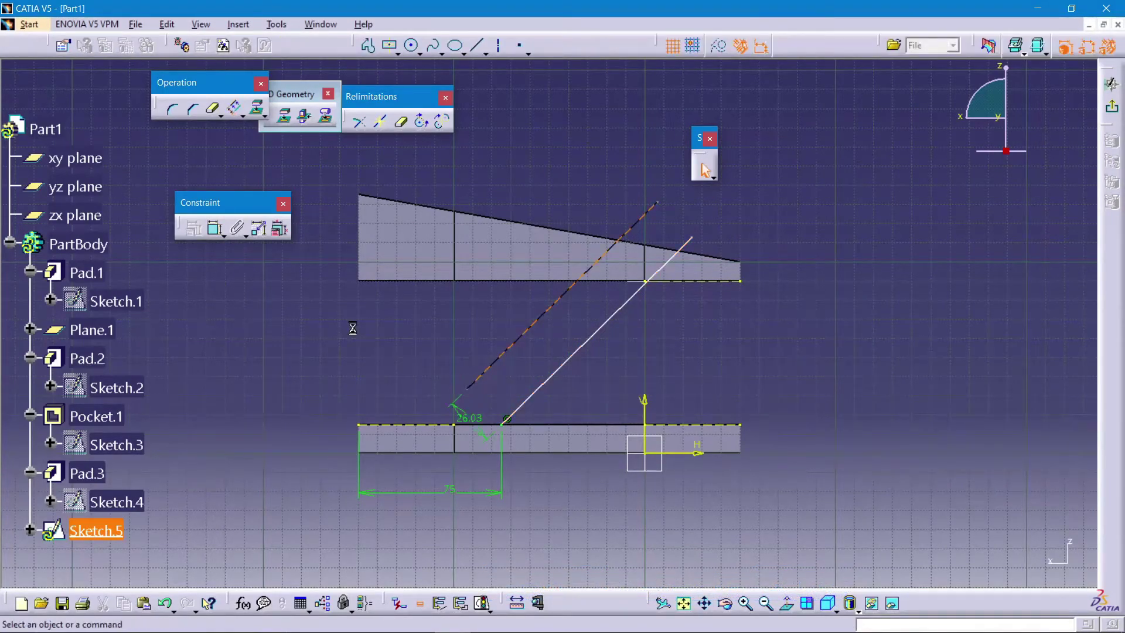
{"action": "double_click", "coordinate": [476, 417]}
{"action": "type", "text": "25"}
{"action": "key", "text": "Return"}
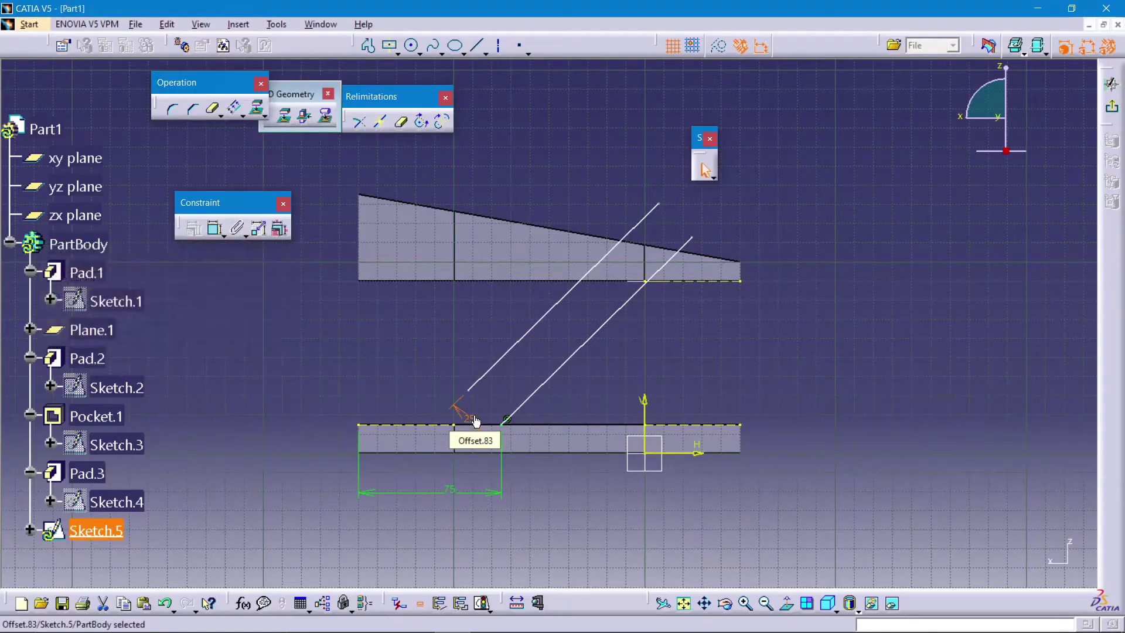
Add a coincidence constraint on the original diagonal so both lines are fully constrained.
{"action": "left_click", "coordinate": [518, 407]}
{"action": "left_click", "coordinate": [194, 228]}
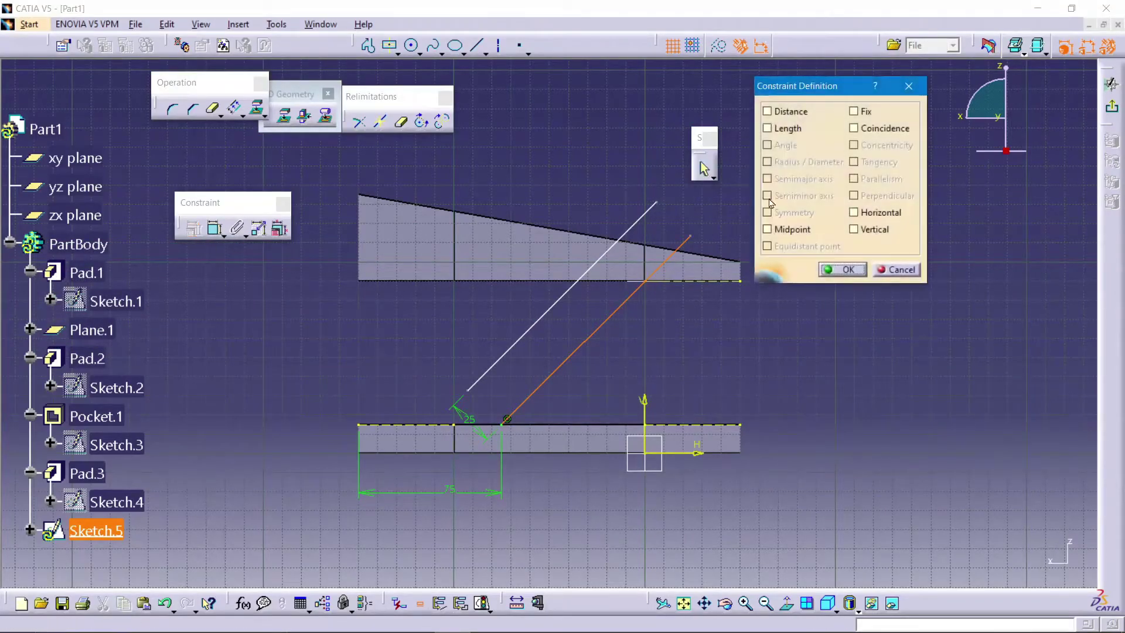
{"action": "left_click", "coordinate": [852, 128]}
{"action": "left_click", "coordinate": [852, 268]}
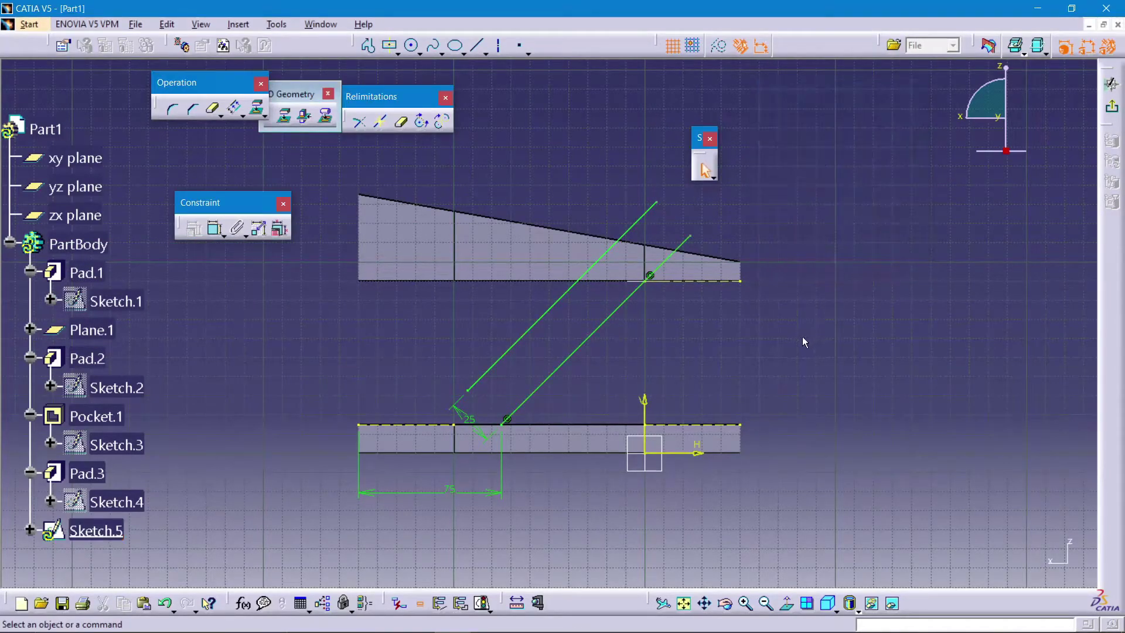
{"action": "left_click", "coordinate": [467, 391]}
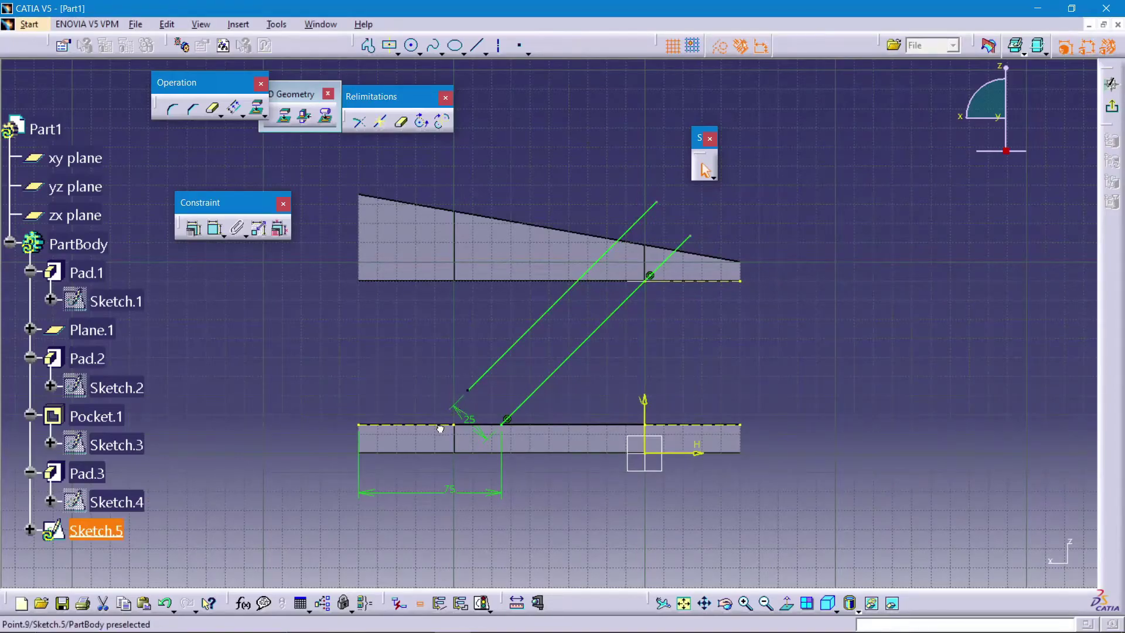
{"action": "left_click", "coordinate": [378, 376]}
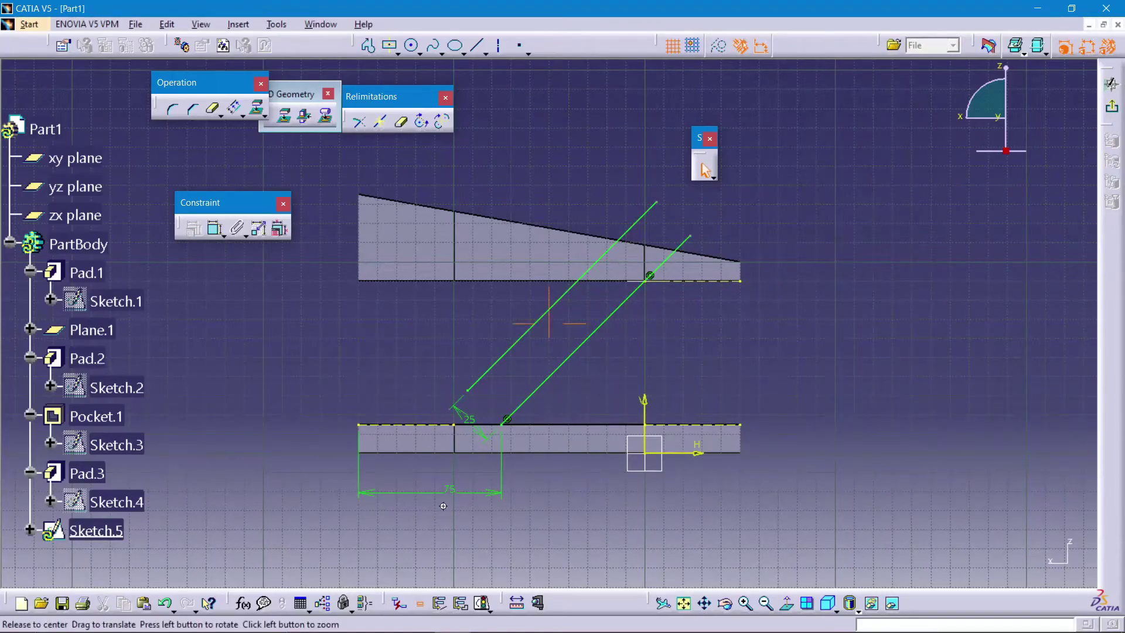
{"action": "middle_click_drag", "start_coordinate": [416, 490], "coordinate": [449, 413]}
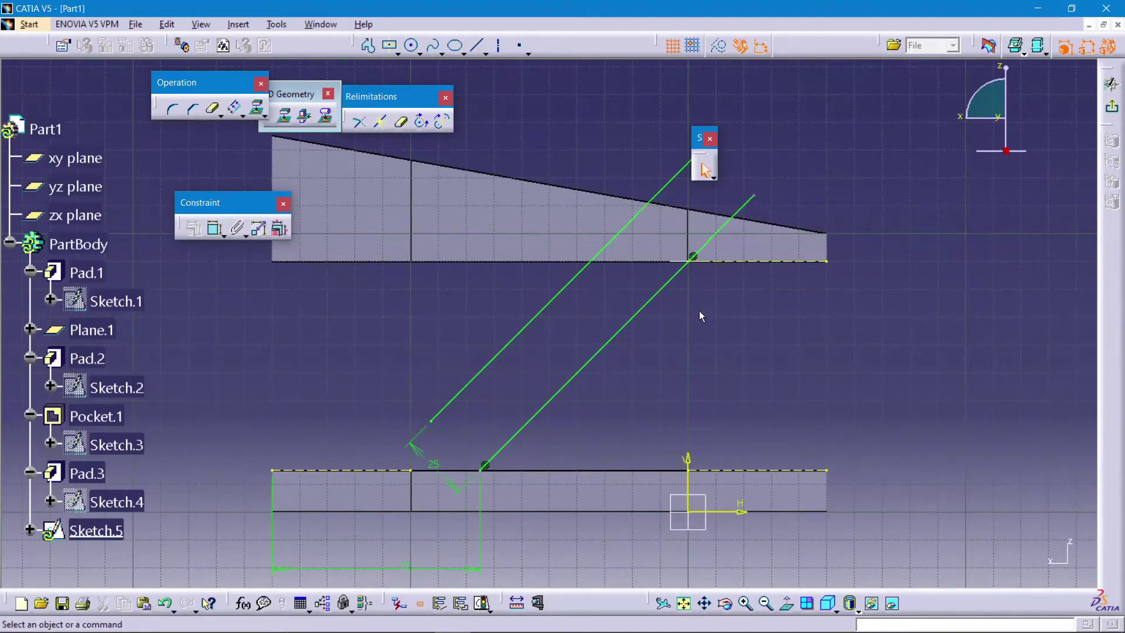
Project the upper part's bottom edge and trim the excess edge and diagonal above it.
{"action": "left_click", "coordinate": [260, 112]}
{"action": "left_click", "coordinate": [616, 264]}
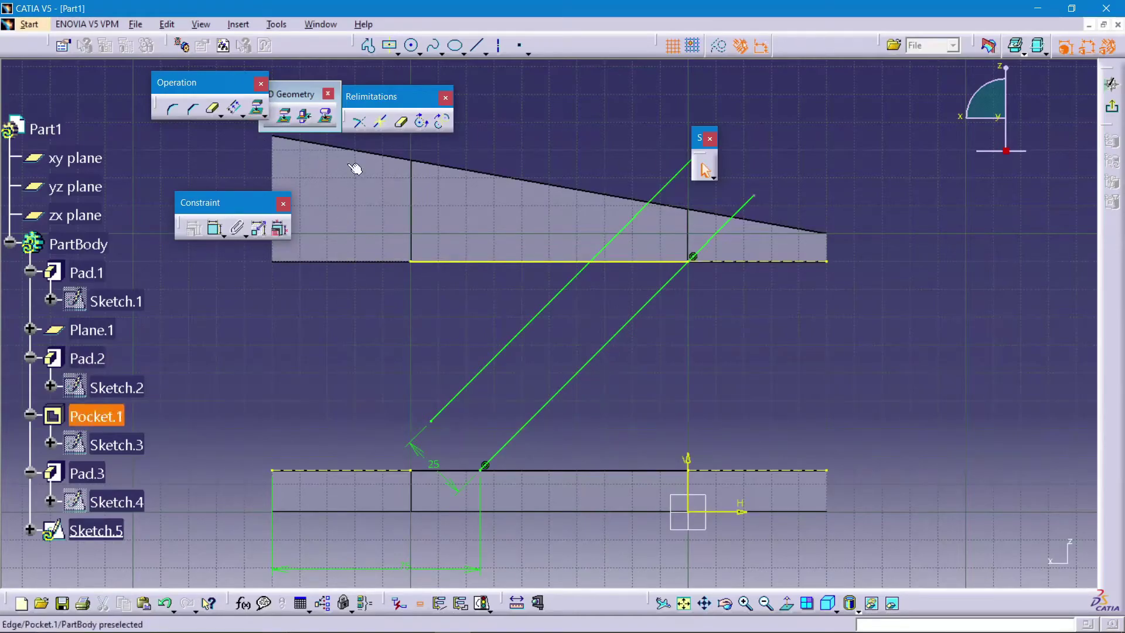
{"action": "left_click", "coordinate": [402, 124]}
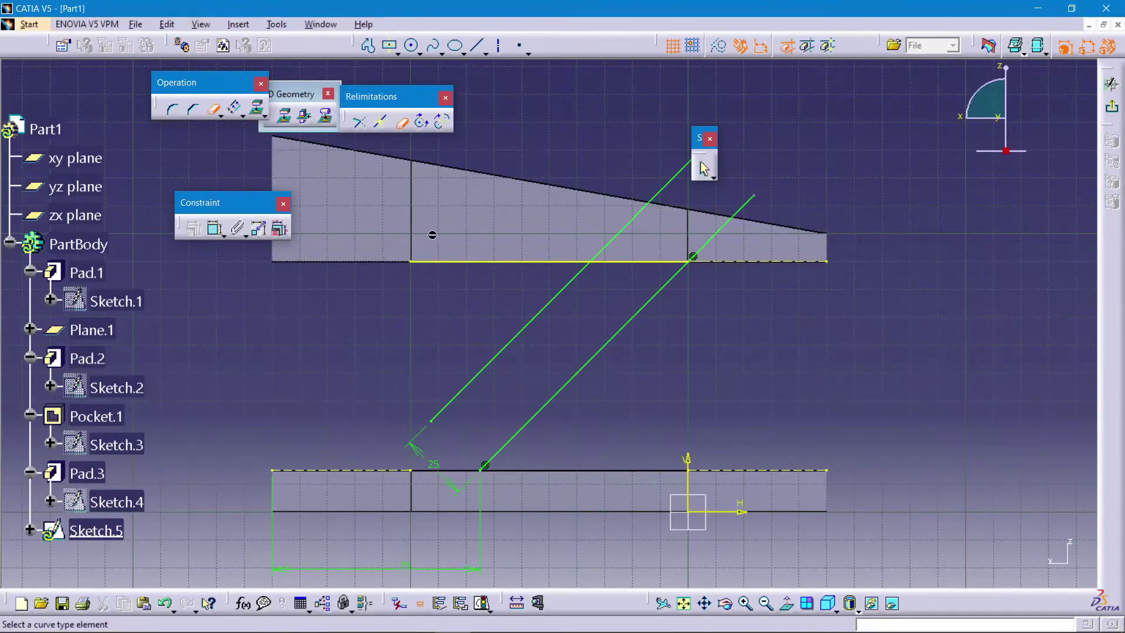
{"action": "left_click", "coordinate": [458, 261]}
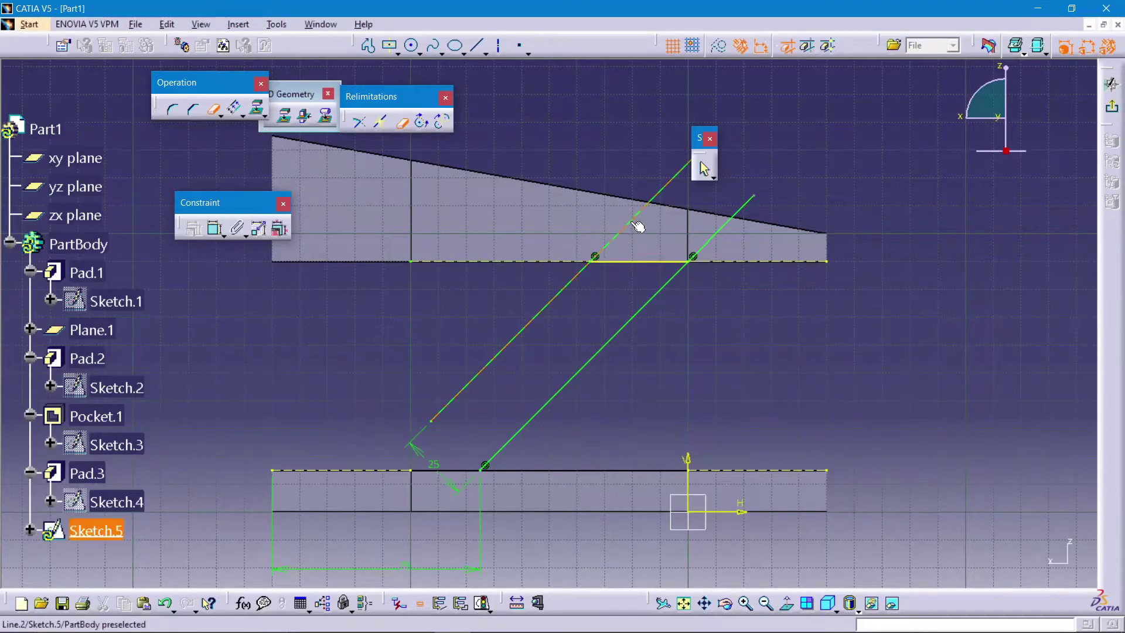
{"action": "left_click", "coordinate": [712, 247]}
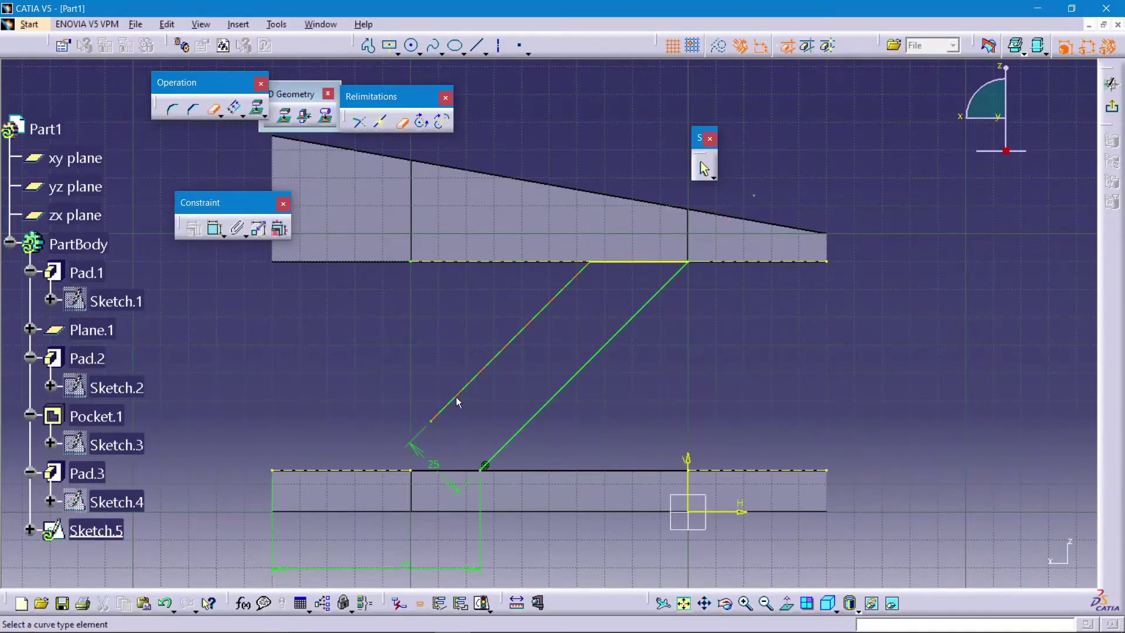
Extend the left diagonal down past the lower part with a new line.
{"action": "left_click", "coordinate": [477, 45]}
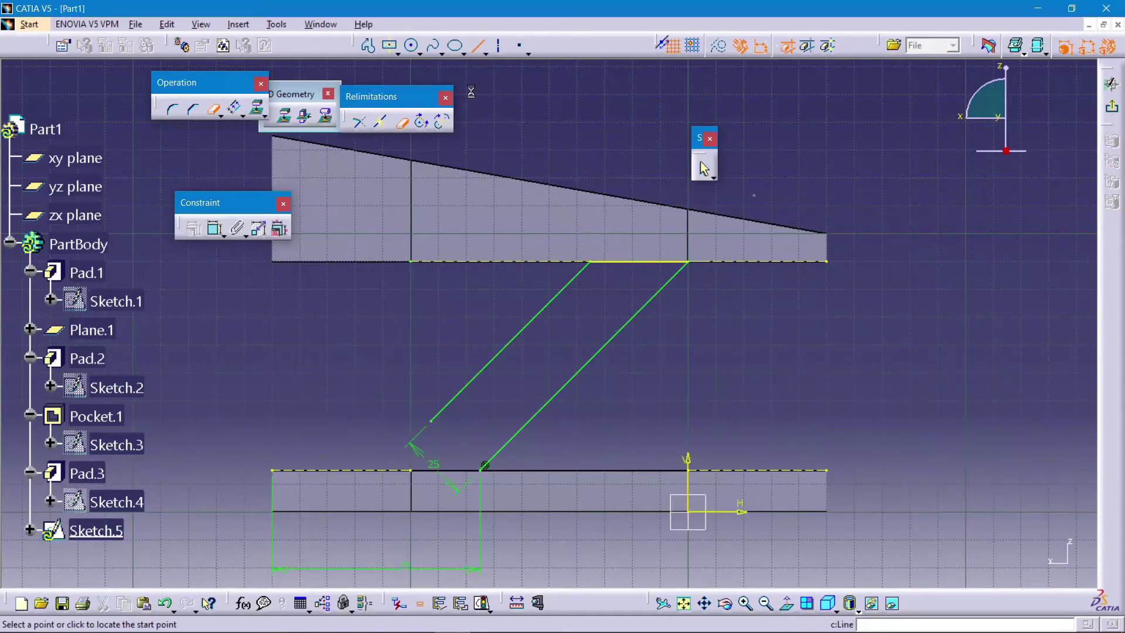
{"action": "left_click", "coordinate": [431, 422]}
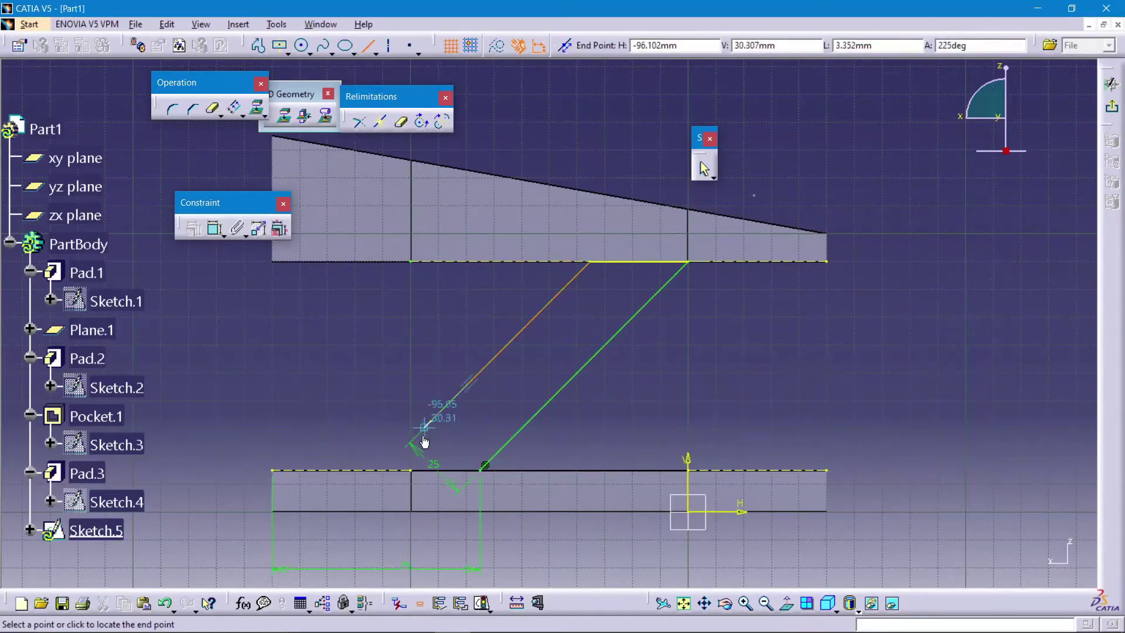
{"action": "left_click", "coordinate": [309, 540]}
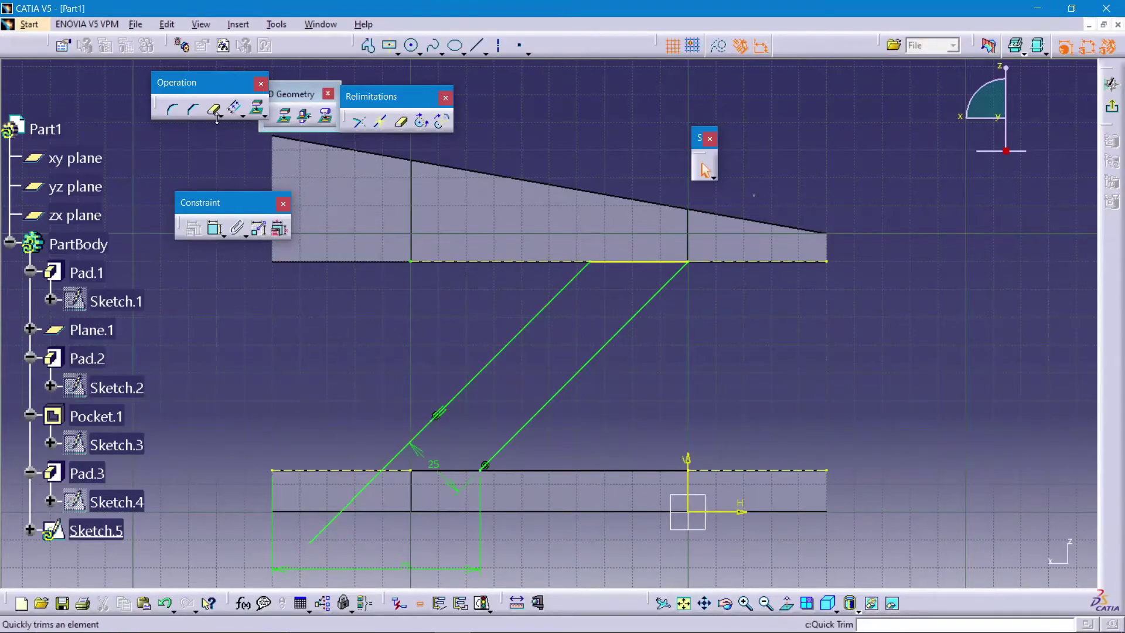
Project the lower part's top edge and trim the segments outside the two diagonals.
{"action": "left_click", "coordinate": [257, 108]}
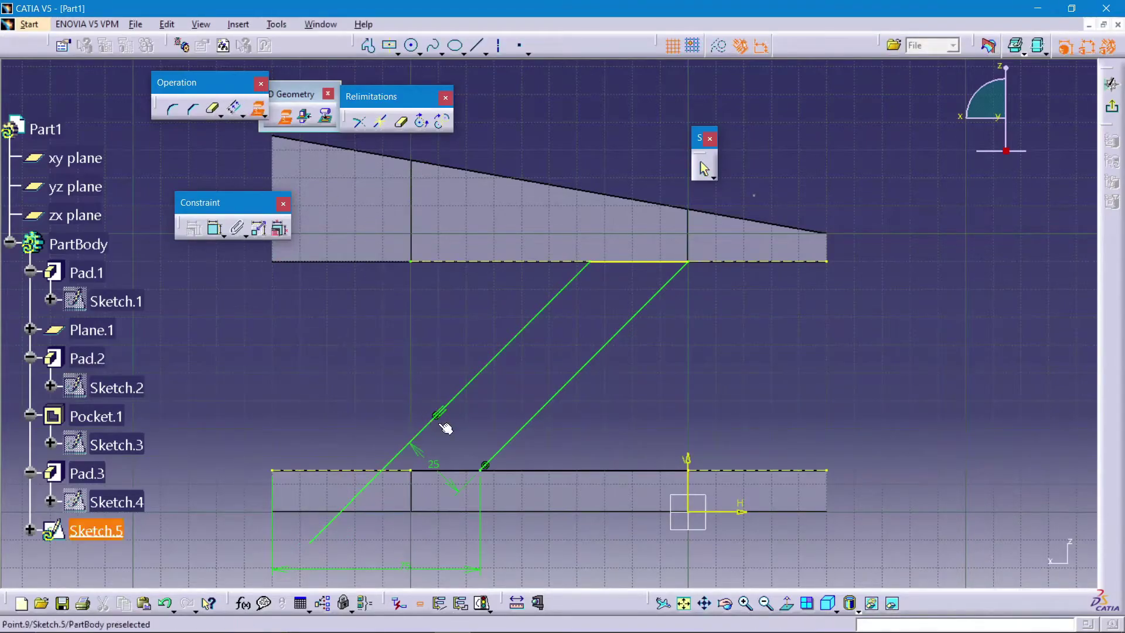
{"action": "left_click", "coordinate": [462, 472]}
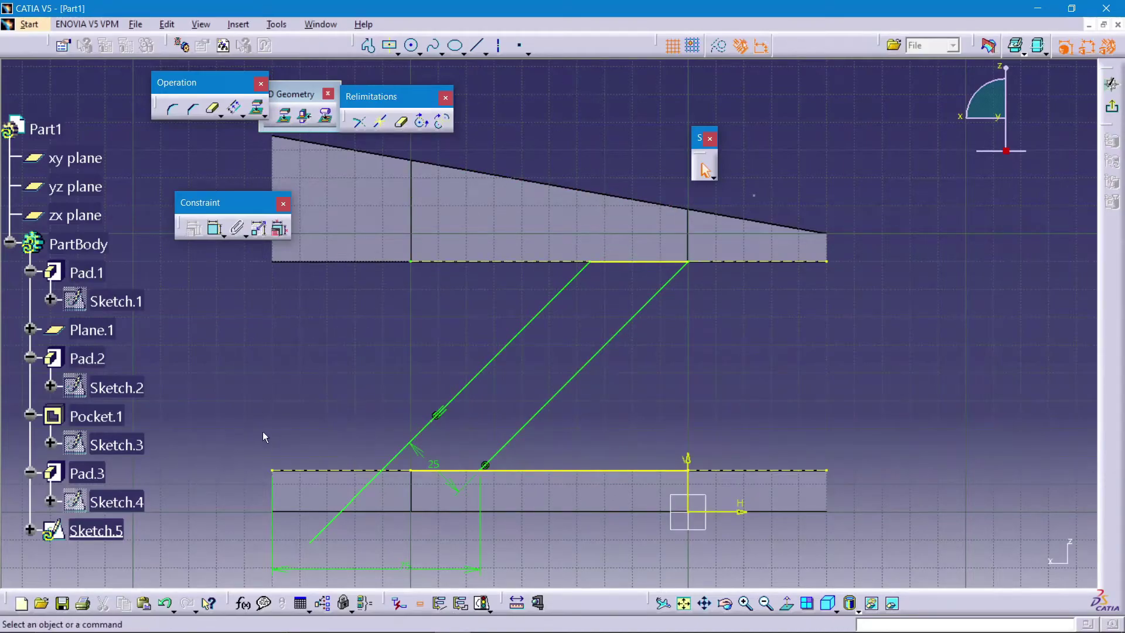
{"action": "left_click", "coordinate": [319, 469]}
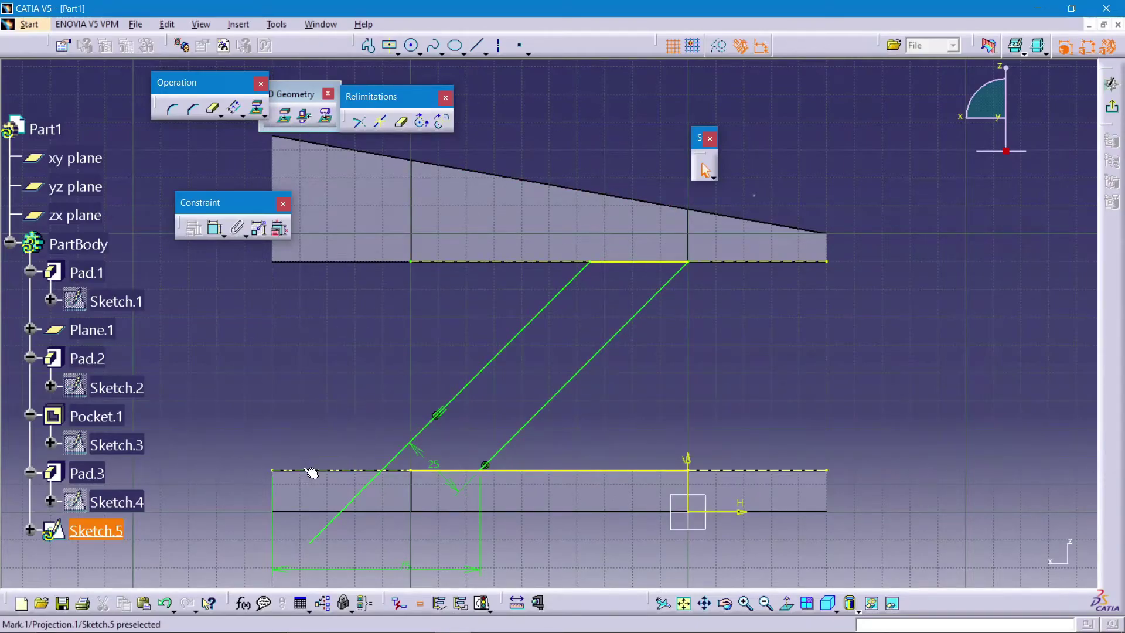
{"action": "left_click", "coordinate": [439, 357]}
{"action": "left_click", "coordinate": [401, 122]}
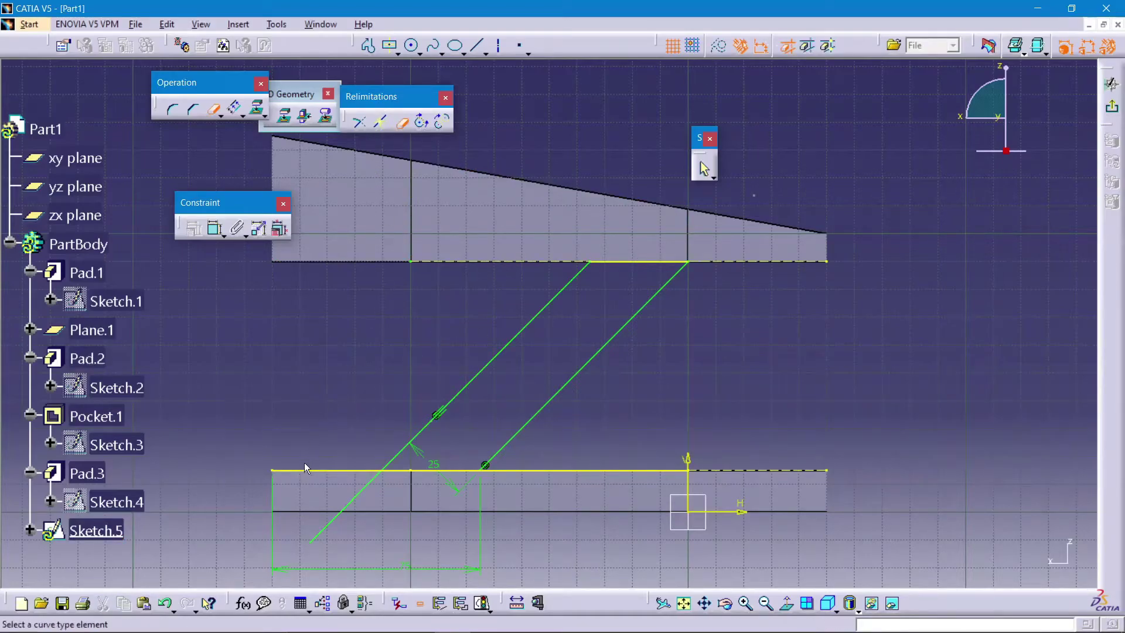
{"action": "left_click", "coordinate": [351, 499]}
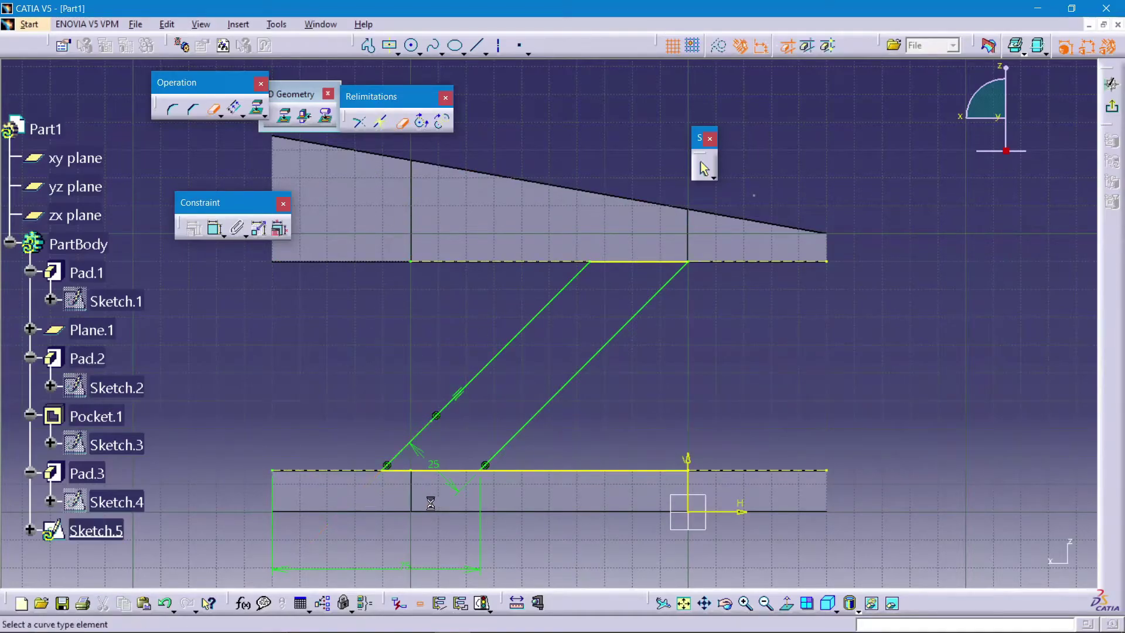
{"action": "left_click", "coordinate": [554, 471]}
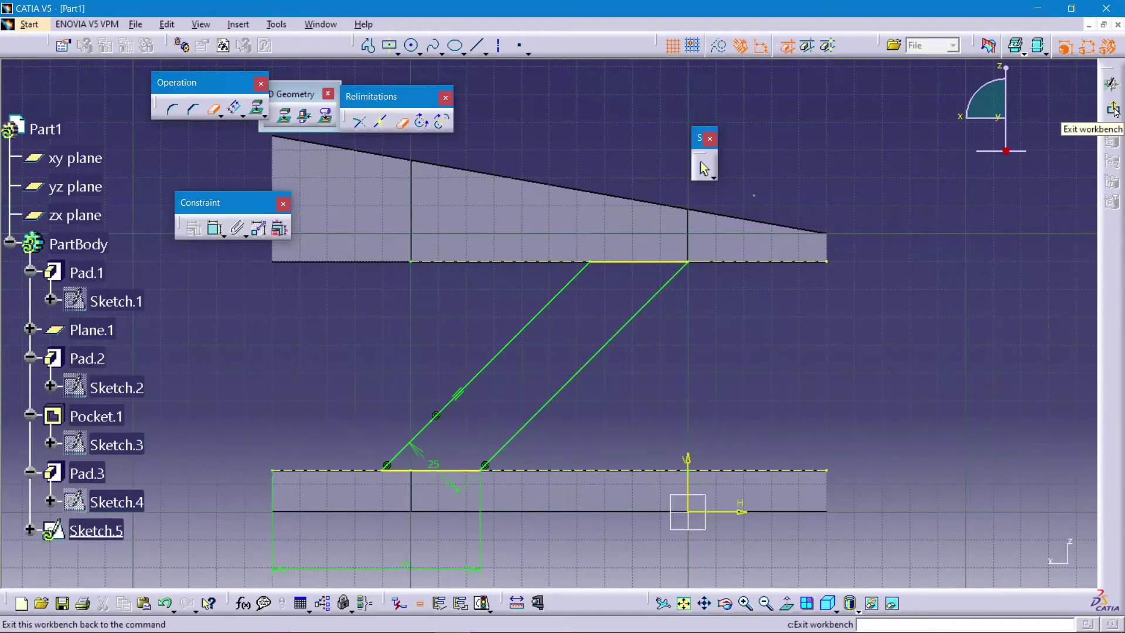
Pad Sketch.5 with reversed direction into Pad.4, the diagonal strut between the plates.
{"action": "left_click", "coordinate": [1113, 110]}
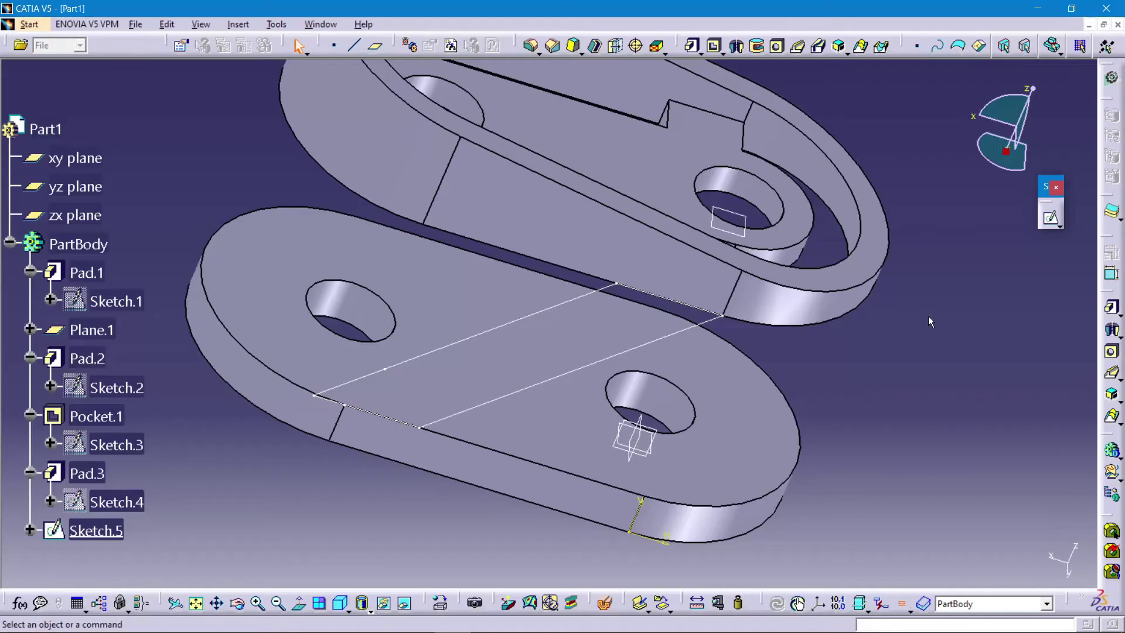
{"action": "middle_click_drag", "start_coordinate": [928, 315], "coordinate": [891, 286], "text": "ctrl"}
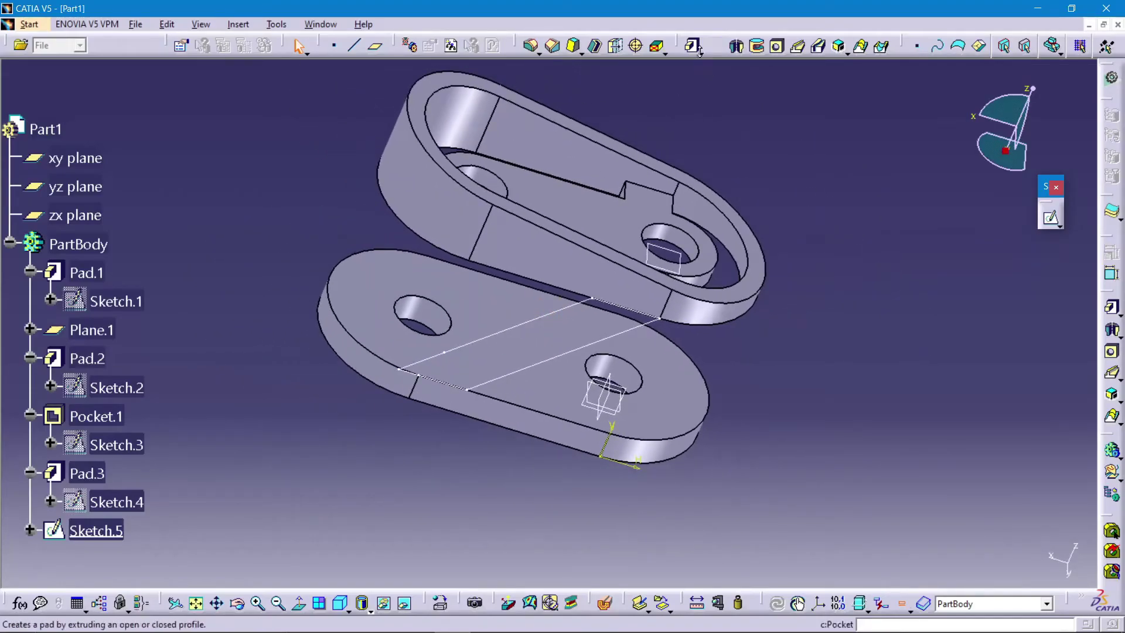
{"action": "left_click", "coordinate": [698, 53]}
{"action": "left_click", "coordinate": [711, 73]}
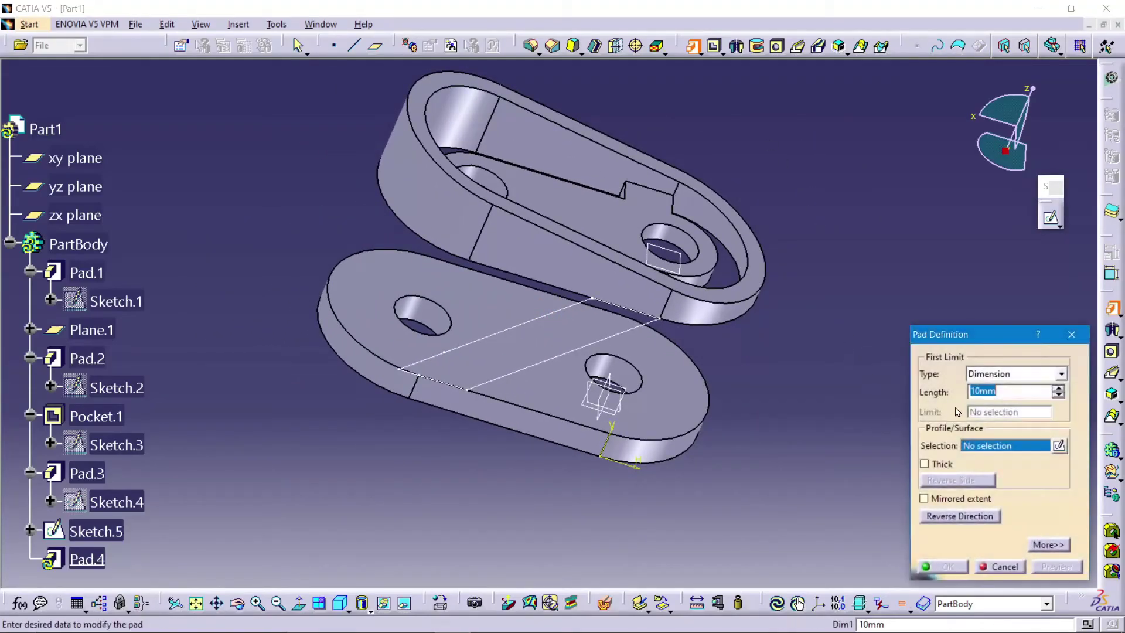
{"action": "left_click", "coordinate": [593, 350]}
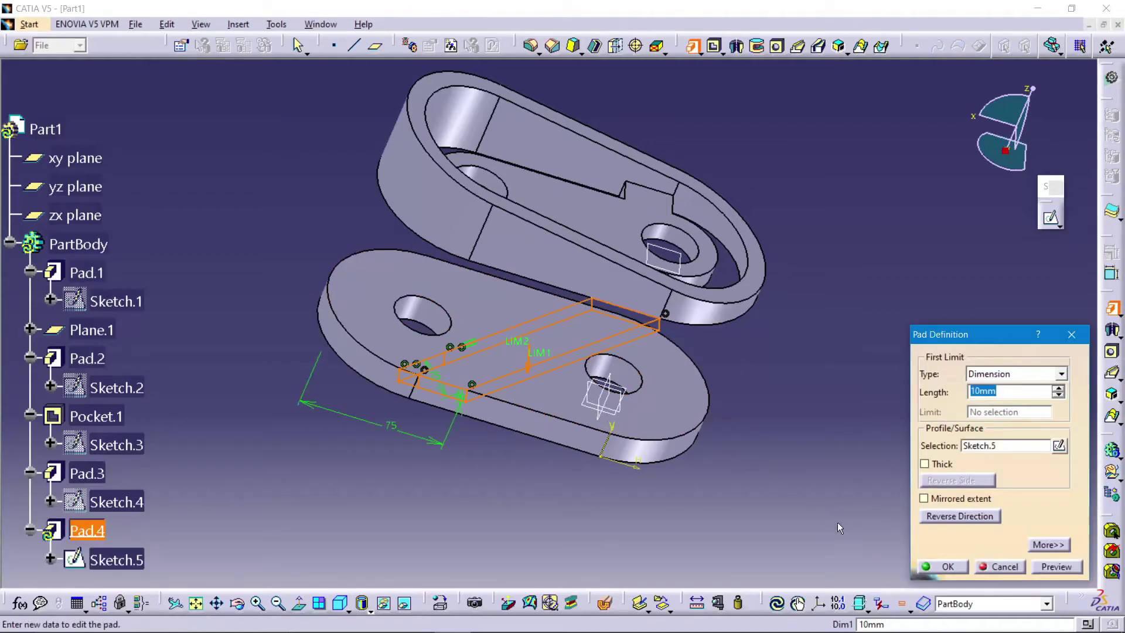
{"action": "left_click", "coordinate": [958, 517]}
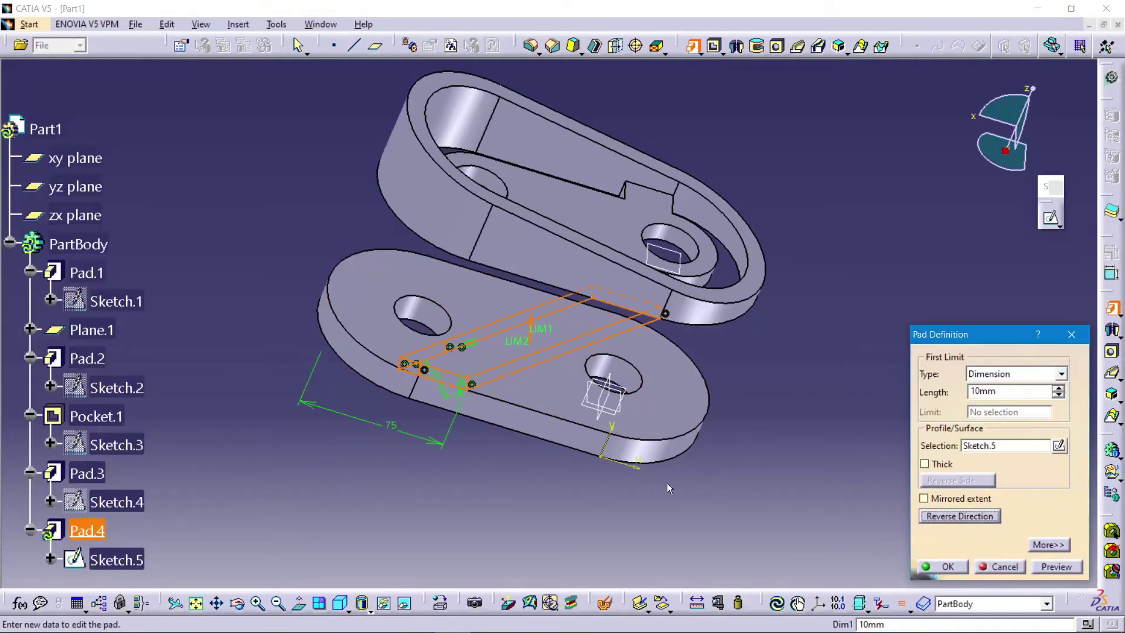
{"action": "middle_click_drag", "start_coordinate": [666, 483], "coordinate": [451, 309]}
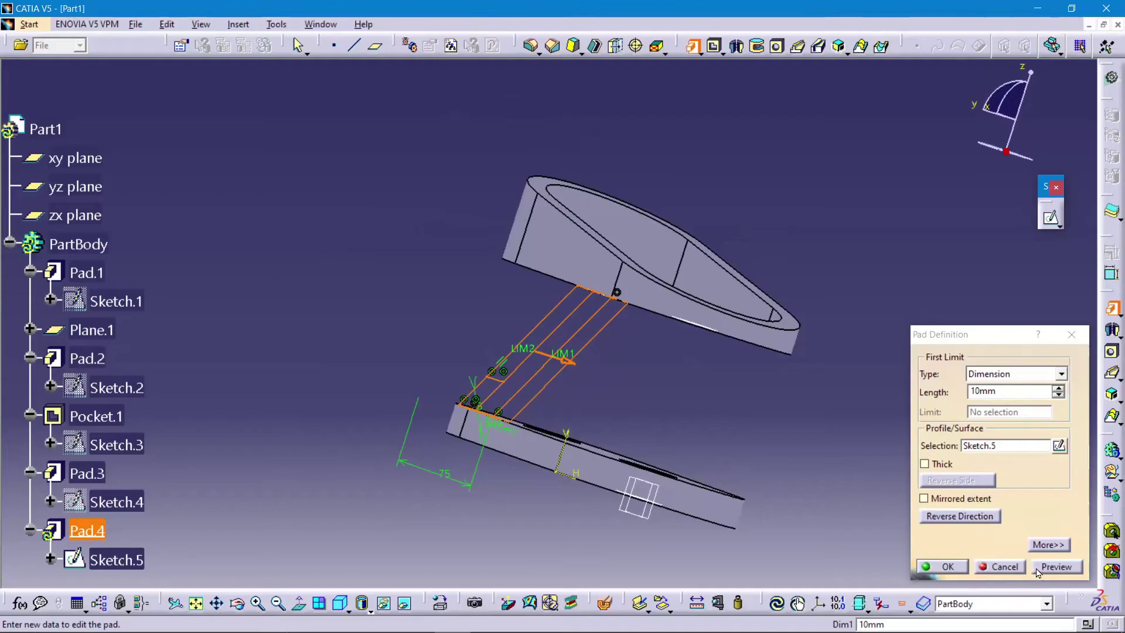
{"action": "left_click", "coordinate": [1039, 571]}
{"action": "left_click", "coordinate": [946, 570]}
{"action": "mouse_move", "coordinate": [864, 496]}
{"action": "middle_mouse_down"}
{"action": "mouse_move", "coordinate": [891, 463]}
{"action": "mouse_move", "coordinate": [905, 469]}
{"action": "middle_mouse_up"}
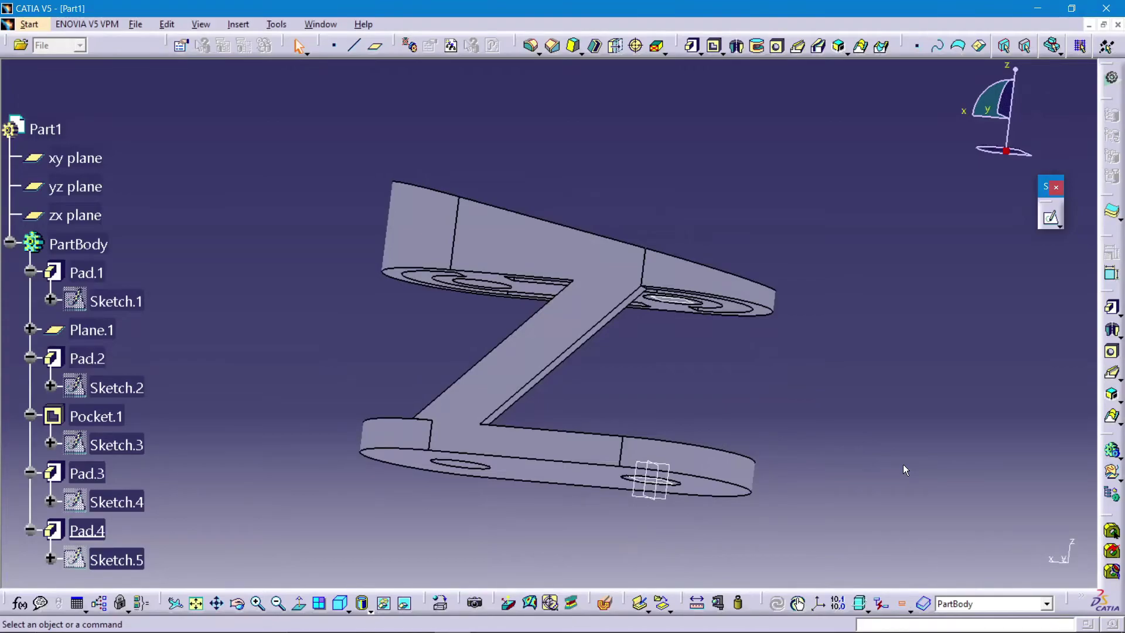
Start Sketch.6 on the lower plate's side face and centre the side view.
{"action": "mouse_move", "coordinate": [896, 445]}
{"action": "middle_mouse_down"}
{"action": "mouse_move", "coordinate": [384, 322]}
{"action": "mouse_move", "coordinate": [444, 363]}
{"action": "middle_mouse_up"}
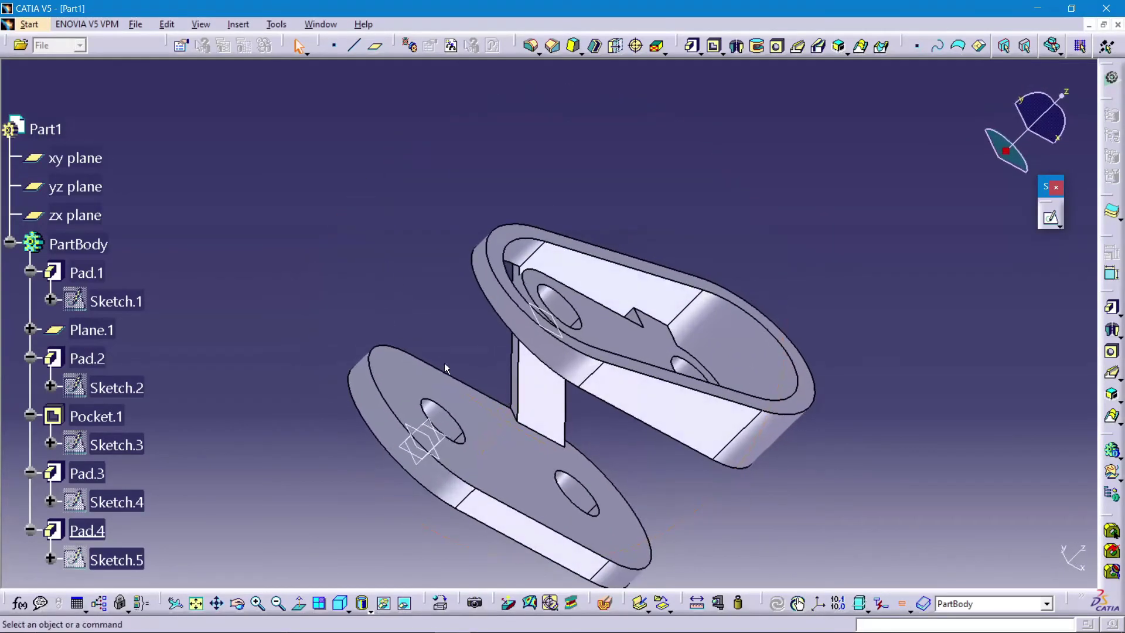
{"action": "left_click", "coordinate": [519, 525]}
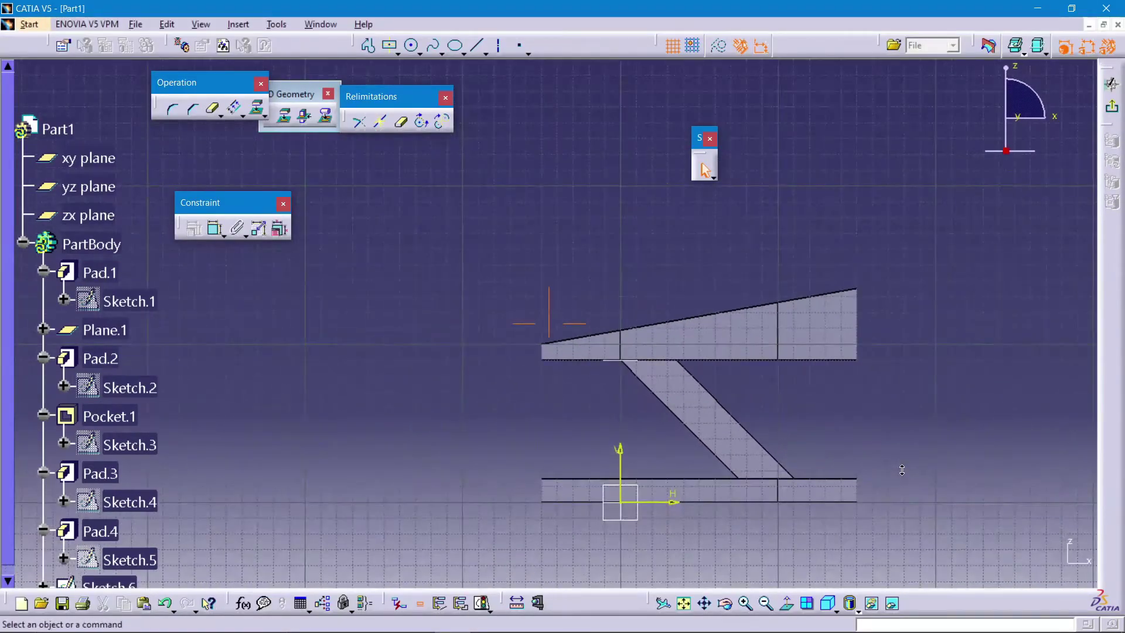
{"action": "mouse_move", "coordinate": [901, 469]}
{"action": "middle_mouse_down", "text": "ctrl"}
{"action": "mouse_move", "coordinate": [956, 497]}
{"action": "mouse_move", "coordinate": [876, 451]}
{"action": "middle_mouse_up", "text": "ctrl"}
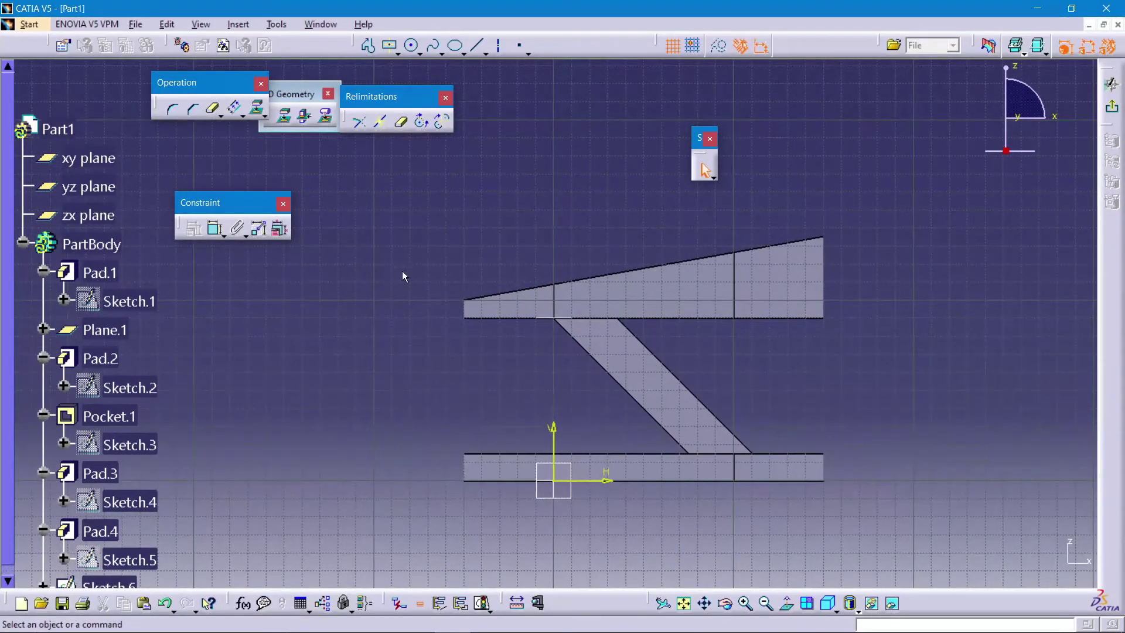
Project the lower plate's top edge, dismissing the projection failure messages.
{"action": "left_click", "coordinate": [257, 107]}
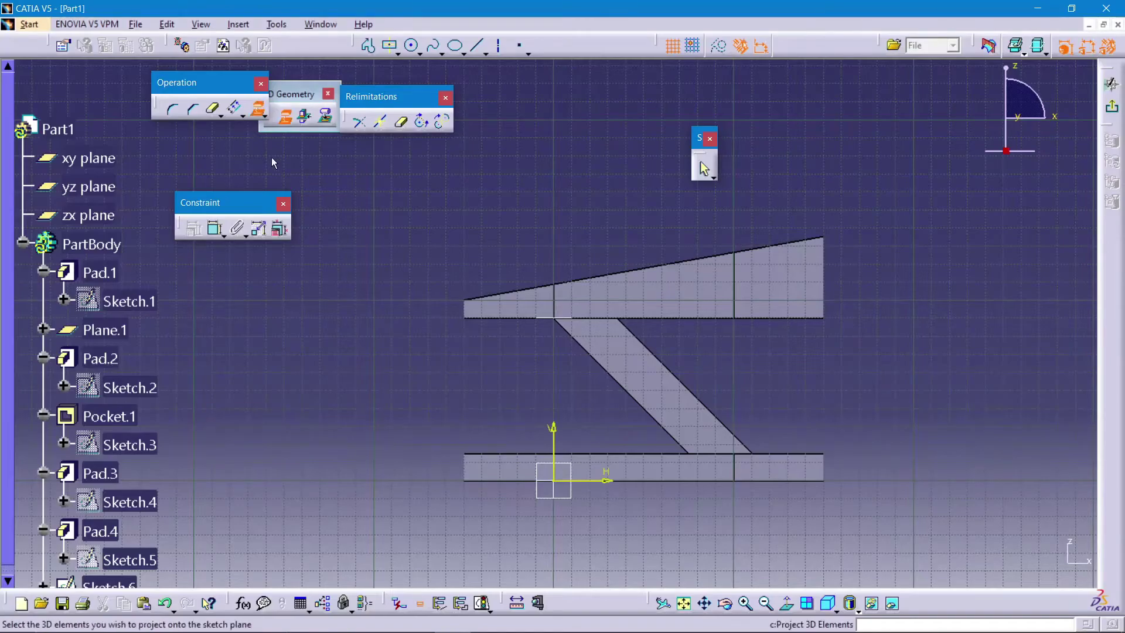
{"action": "left_click", "coordinate": [472, 454]}
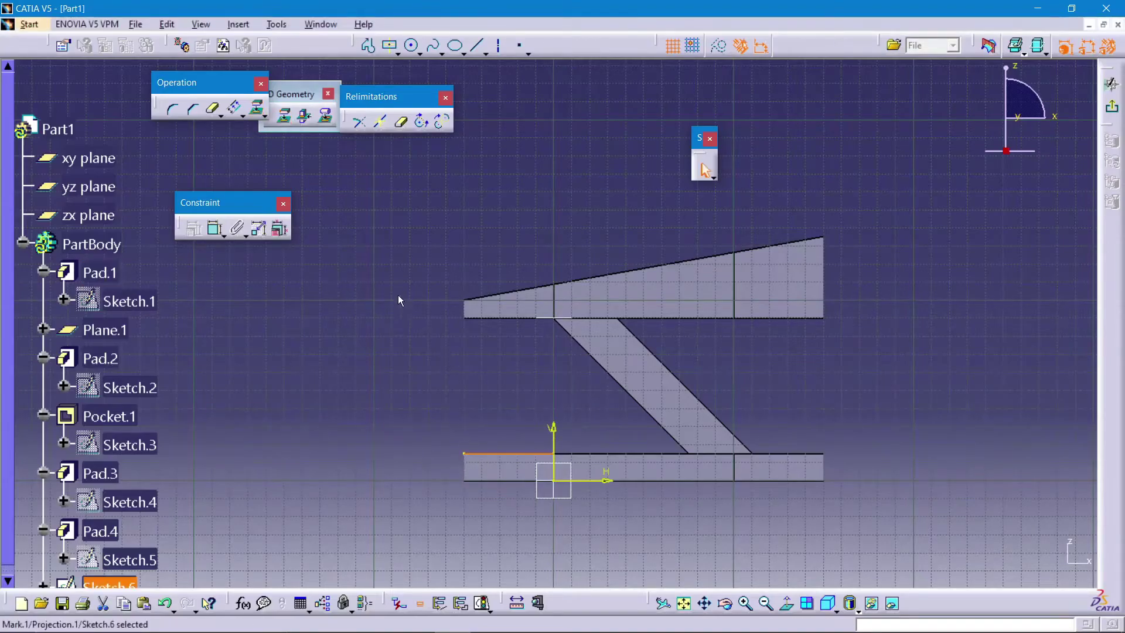
{"action": "left_click", "coordinate": [283, 116]}
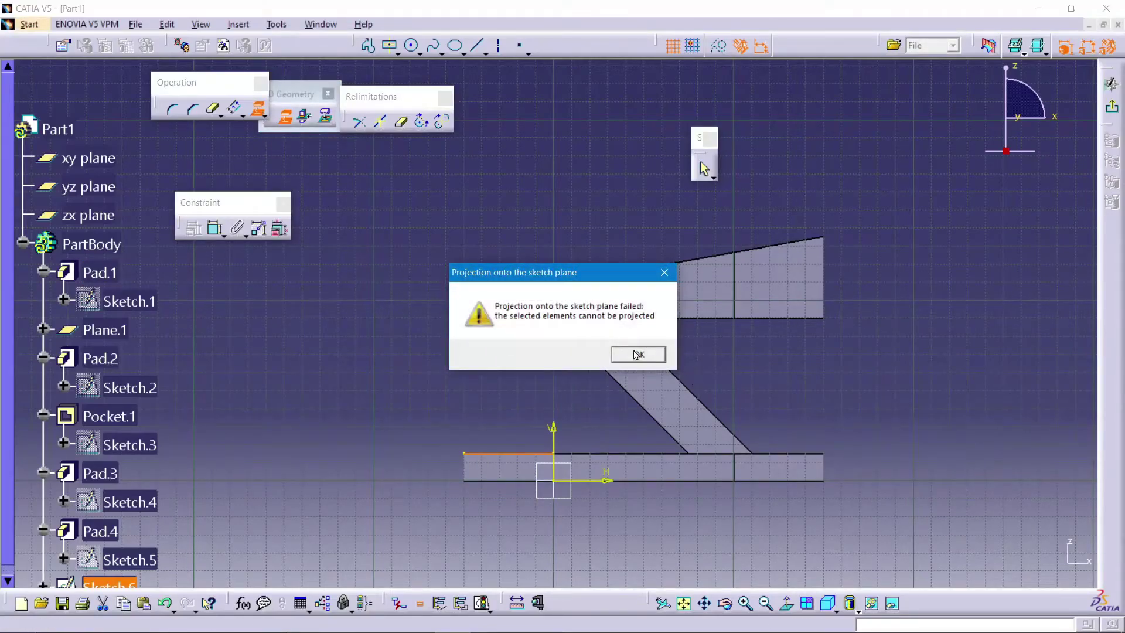
{"action": "left_click", "coordinate": [639, 354]}
{"action": "left_click", "coordinate": [283, 116]}
{"action": "key", "text": "Return"}
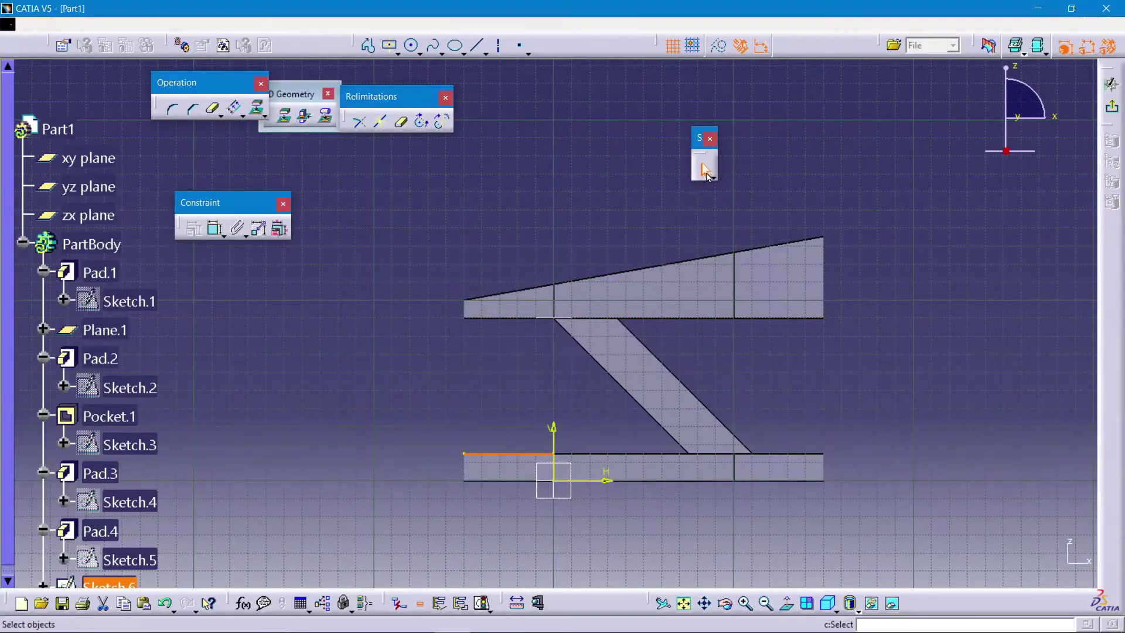
{"action": "left_click", "coordinate": [303, 325]}
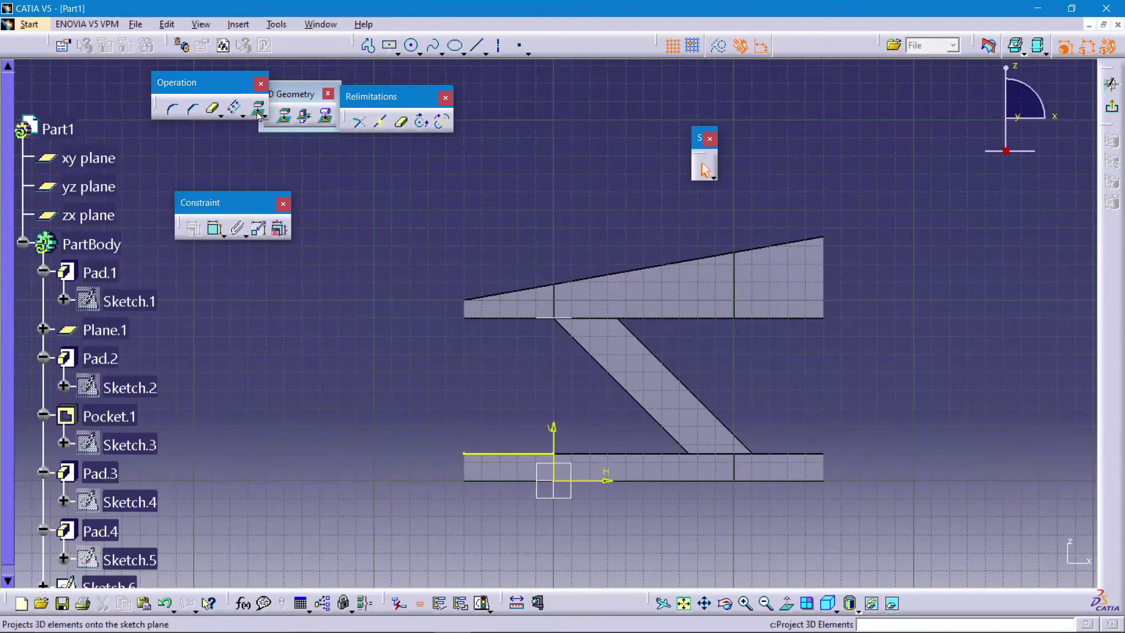
Project the lower plate's top right edge and the upper plate's bottom left and middle edges.
{"action": "left_click", "coordinate": [284, 116]}
{"action": "left_click", "coordinate": [792, 455]}
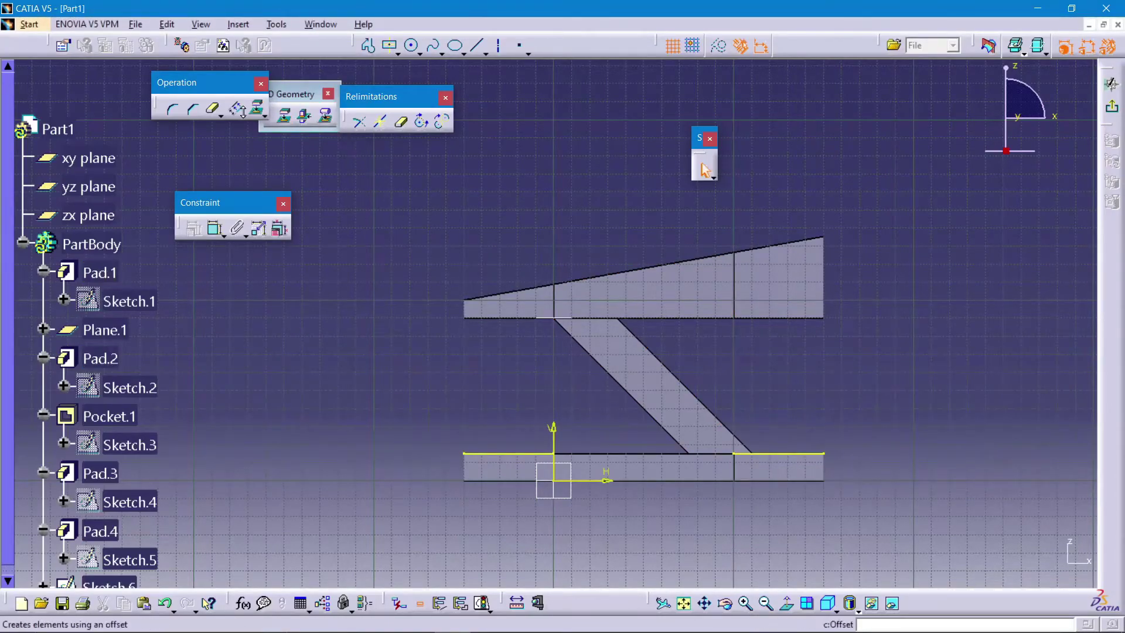
{"action": "left_click", "coordinate": [285, 115]}
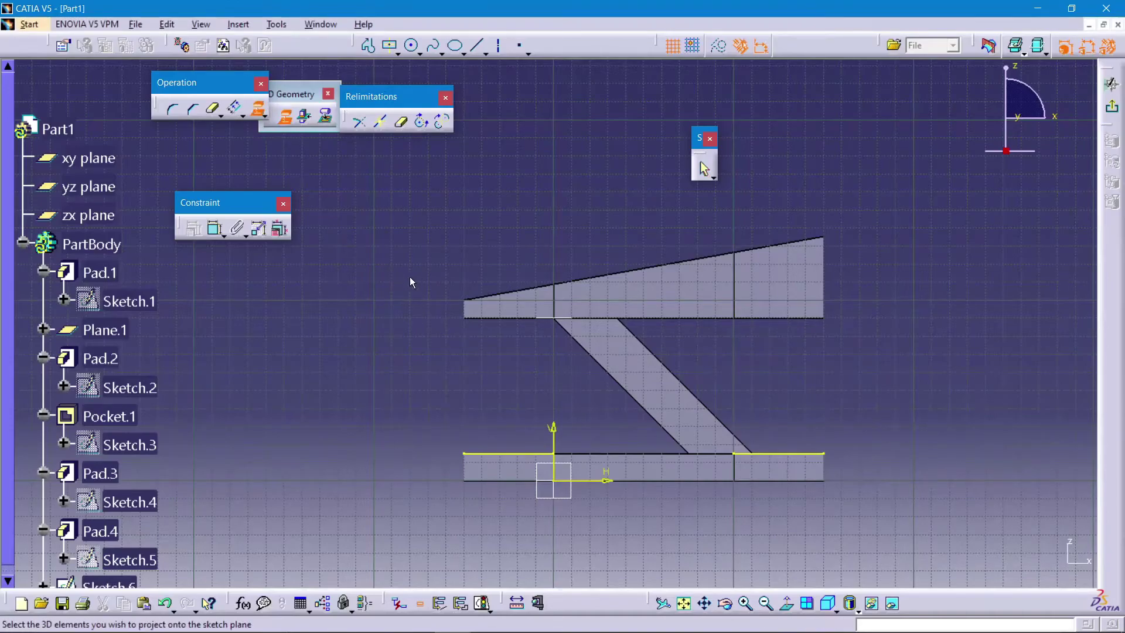
{"action": "left_click", "coordinate": [484, 319]}
{"action": "left_click", "coordinate": [718, 319]}
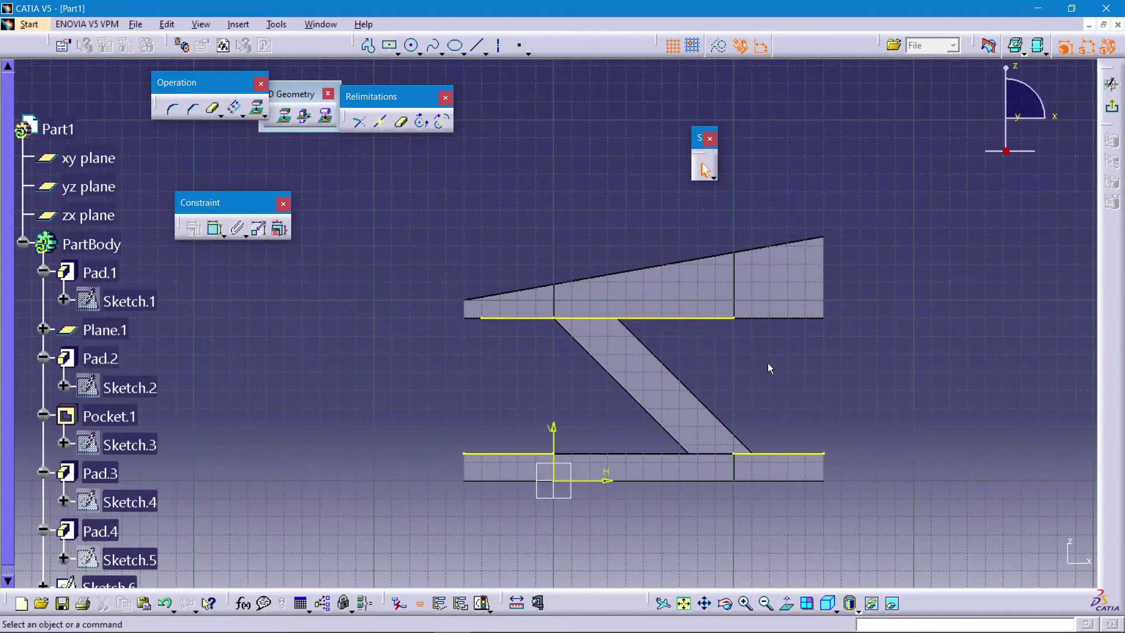
Draw a diagonal between the plate edges, its foot dimensioned 75 along the lower edge.
{"action": "left_click", "coordinate": [477, 45]}
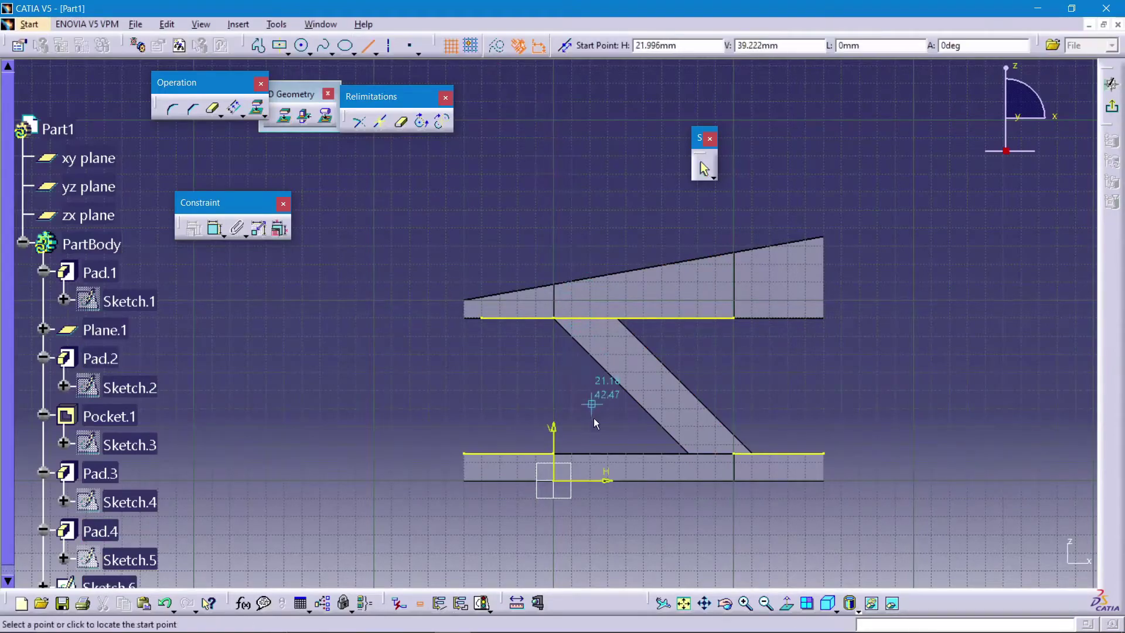
{"action": "left_click", "coordinate": [600, 454]}
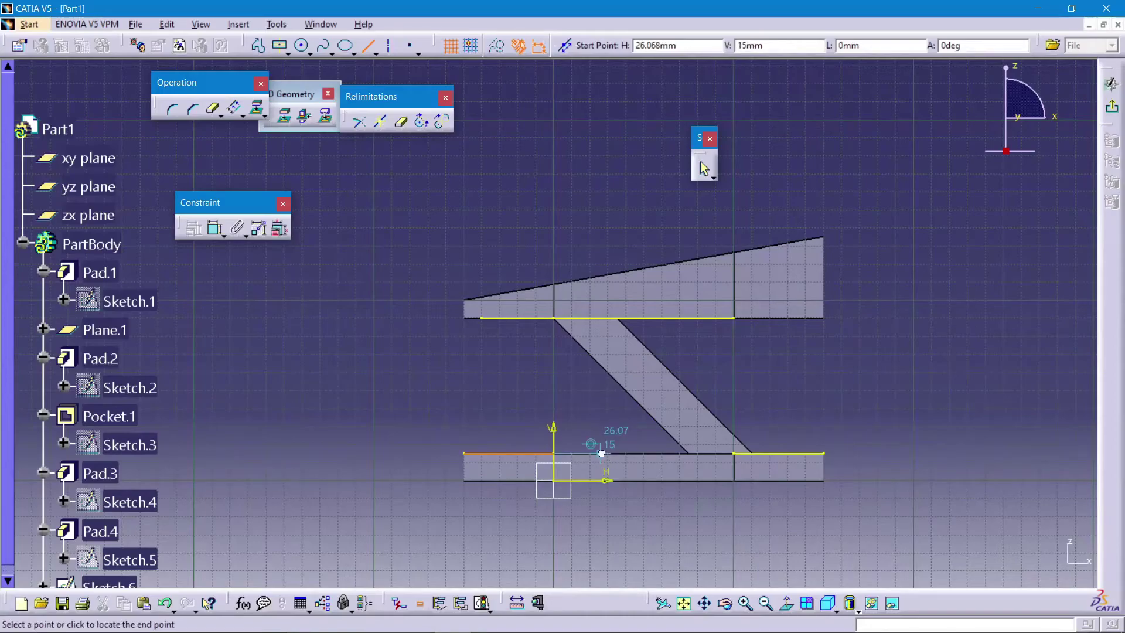
{"action": "left_click", "coordinate": [738, 319]}
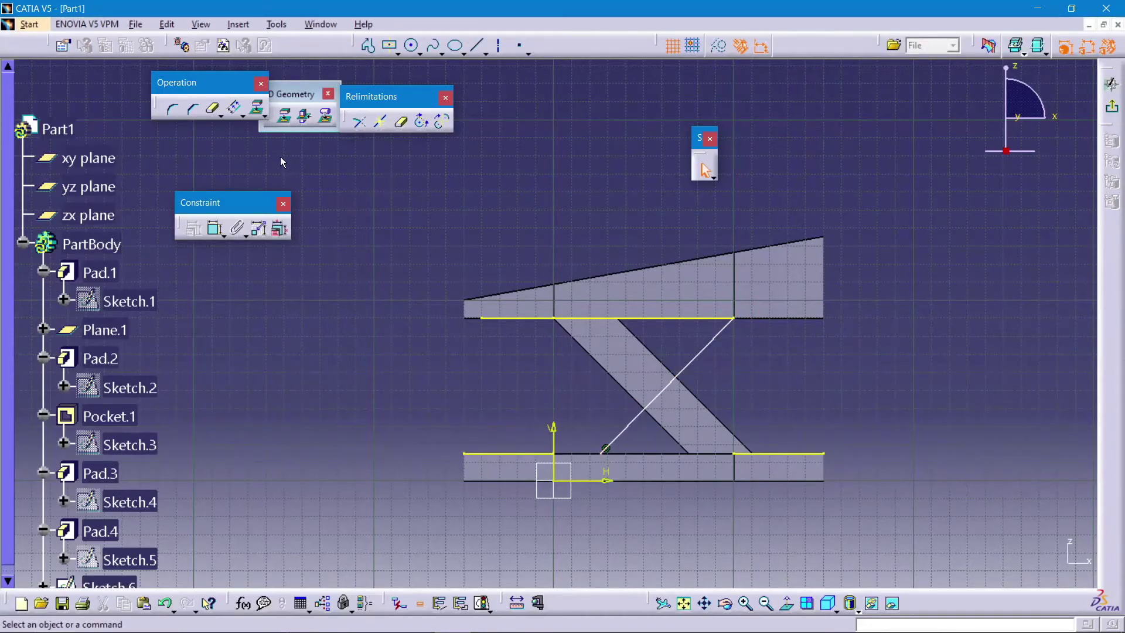
{"action": "left_click", "coordinate": [217, 229]}
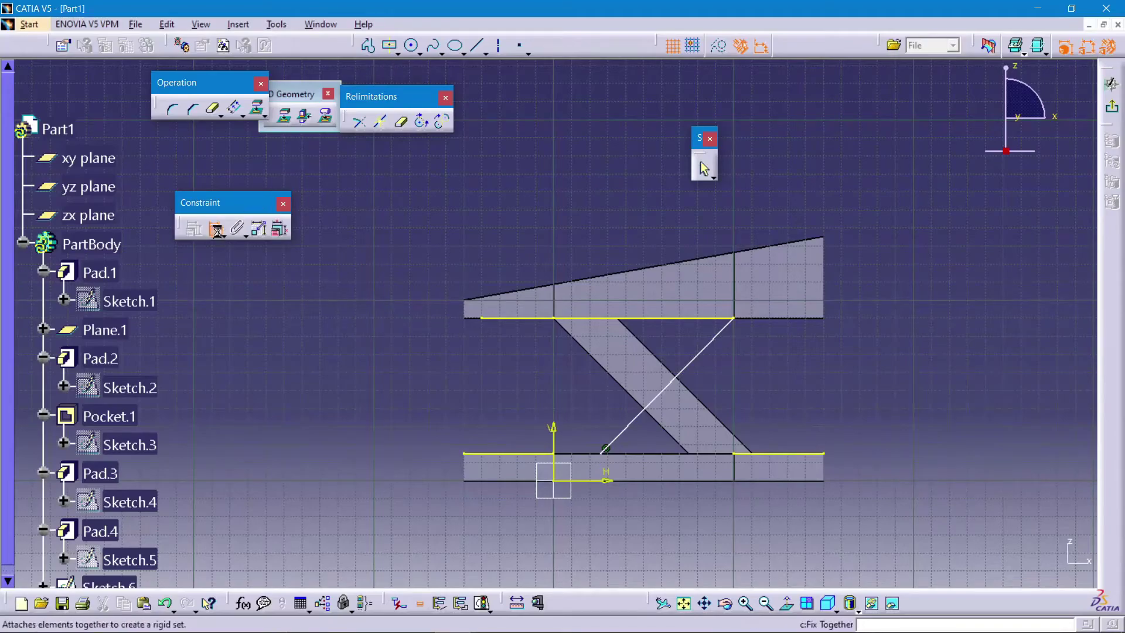
{"action": "left_click", "coordinate": [463, 453]}
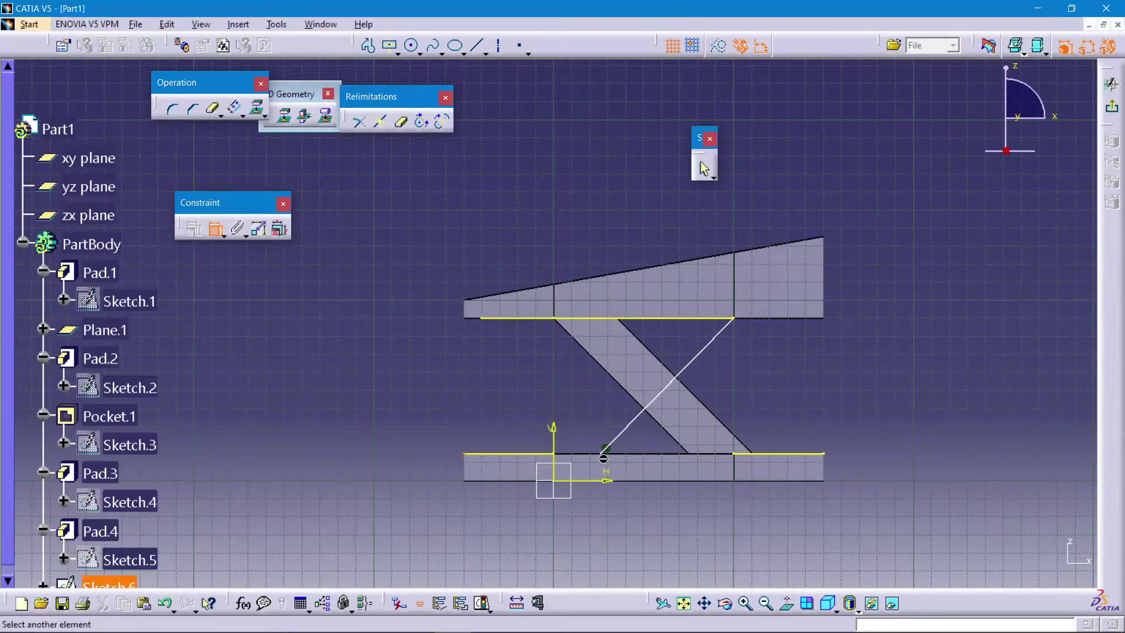
{"action": "left_click", "coordinate": [603, 454]}
{"action": "type", "text": "75"}
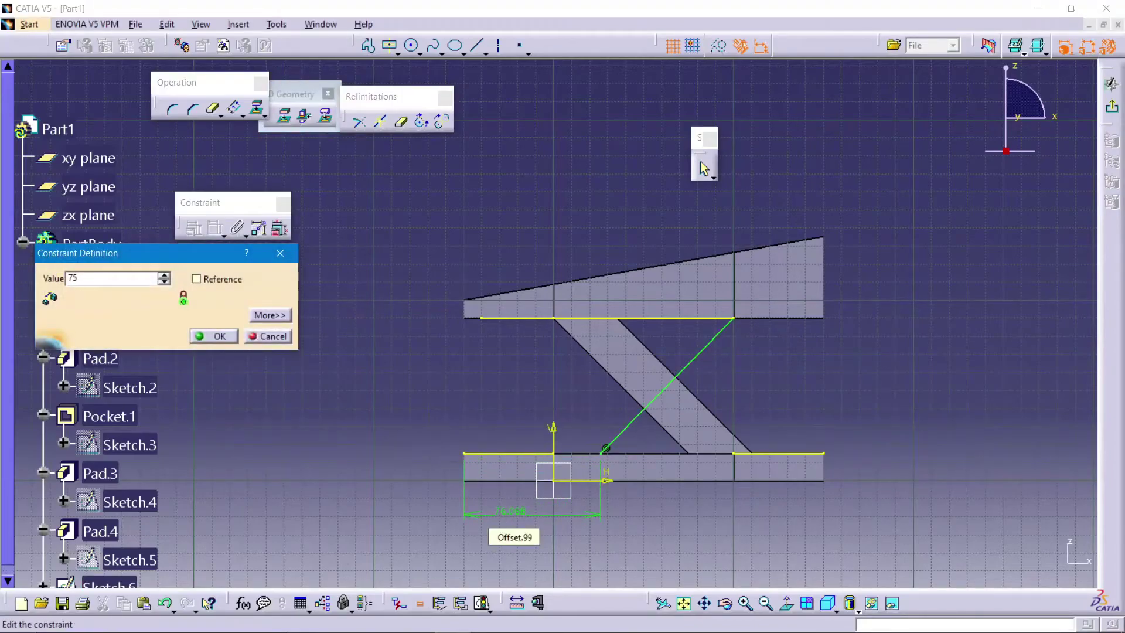
{"action": "key", "text": "Return"}
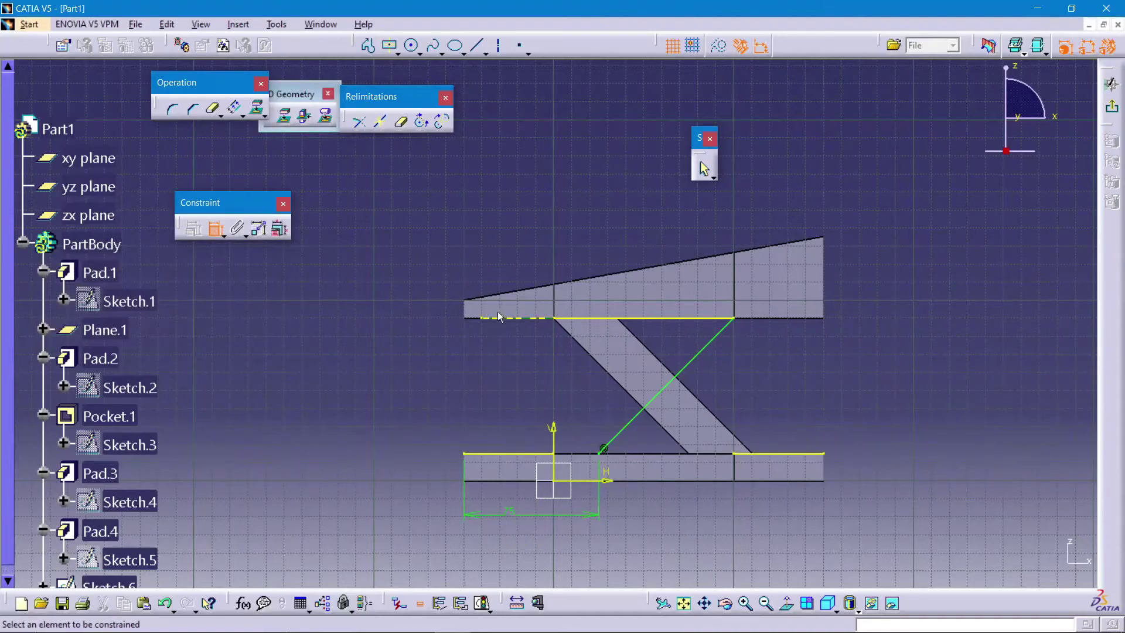
{"action": "left_click", "coordinate": [703, 169]}
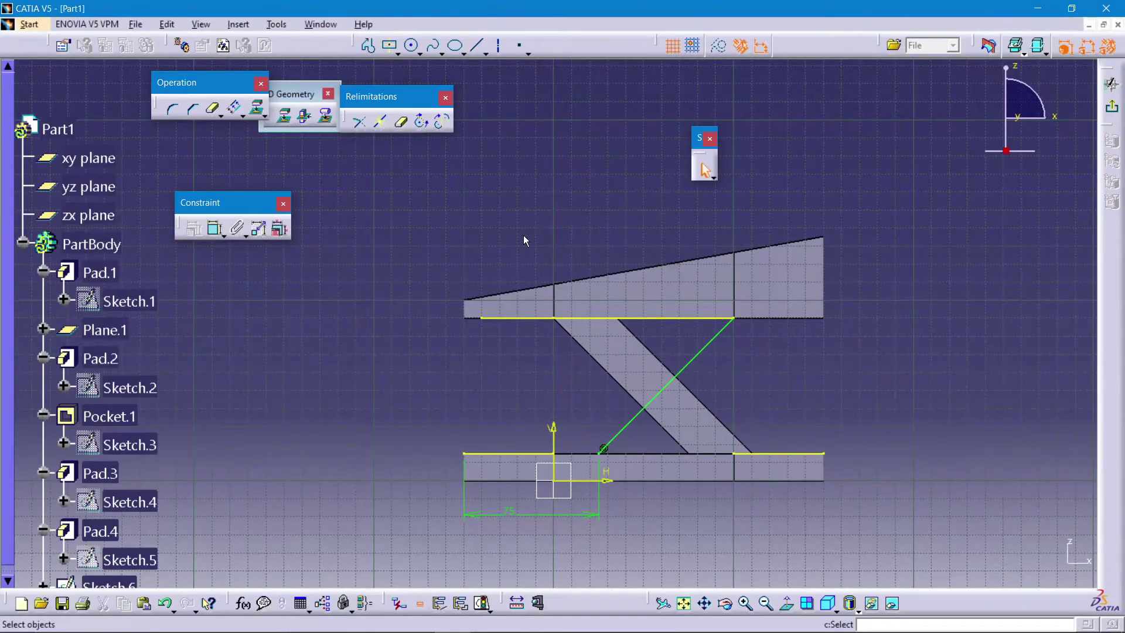
Draw a second diagonal and constrain it parallel to the first.
{"action": "left_click", "coordinate": [478, 45]}
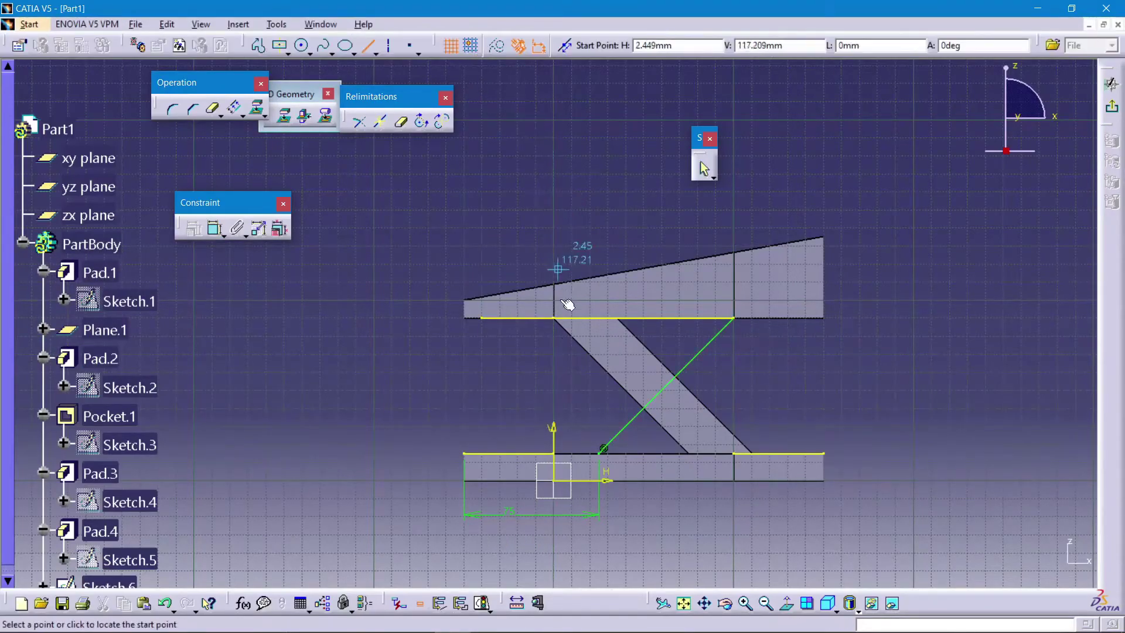
{"action": "left_click", "coordinate": [664, 318]}
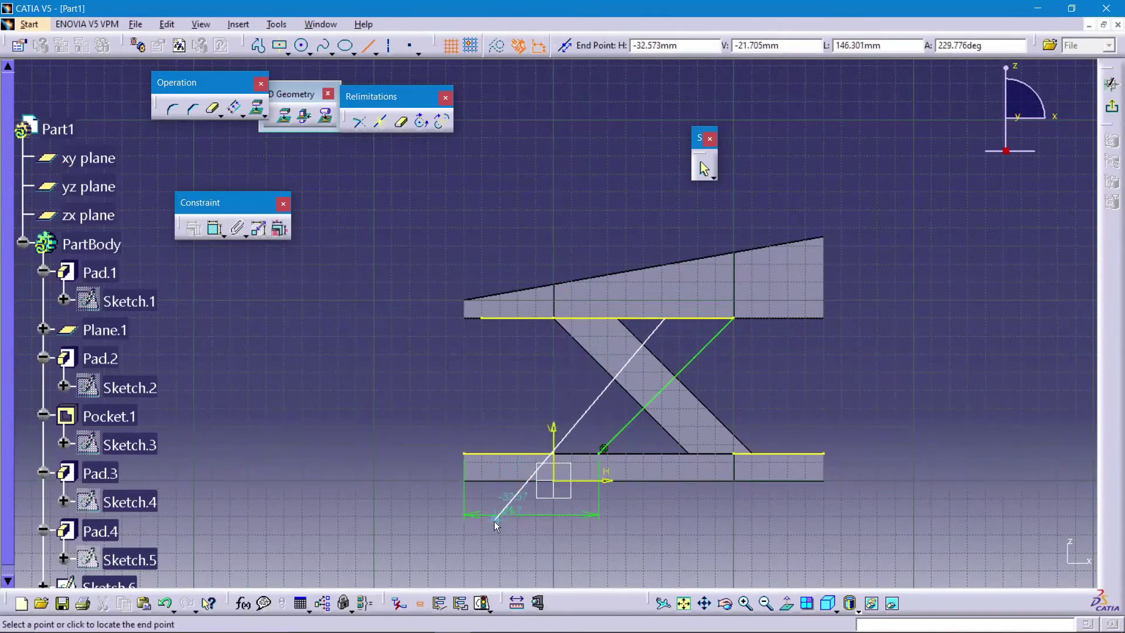
{"action": "left_click", "coordinate": [468, 538]}
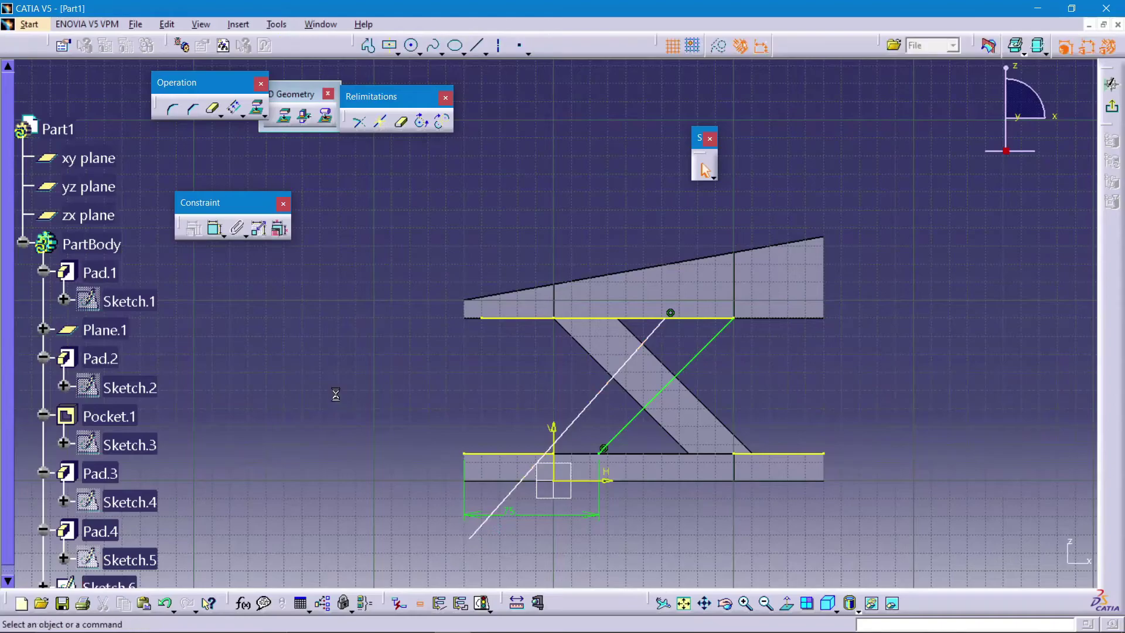
{"action": "left_click", "coordinate": [613, 439]}
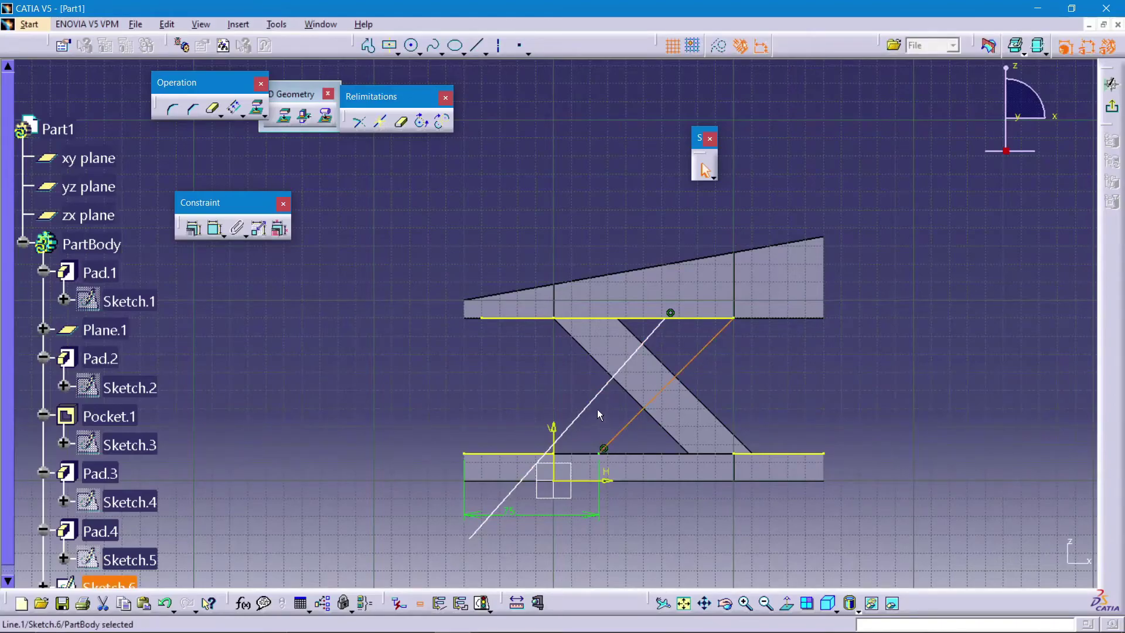
{"action": "left_click", "coordinate": [591, 400], "text": "ctrl"}
{"action": "left_click", "coordinate": [197, 234]}
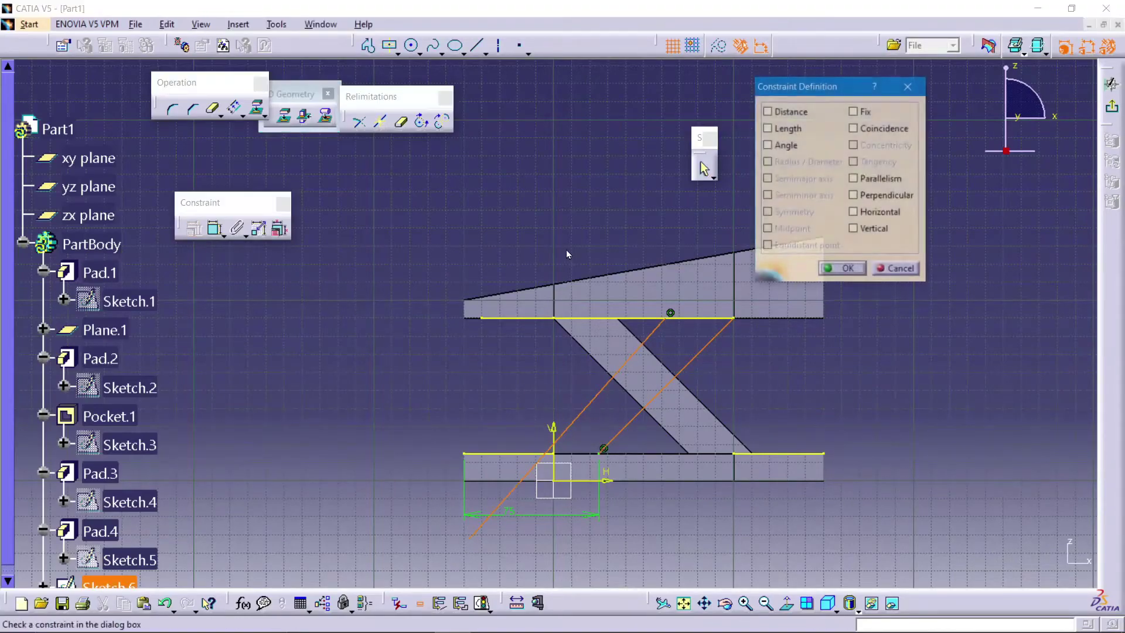
{"action": "left_click", "coordinate": [853, 178]}
{"action": "left_click", "coordinate": [853, 270]}
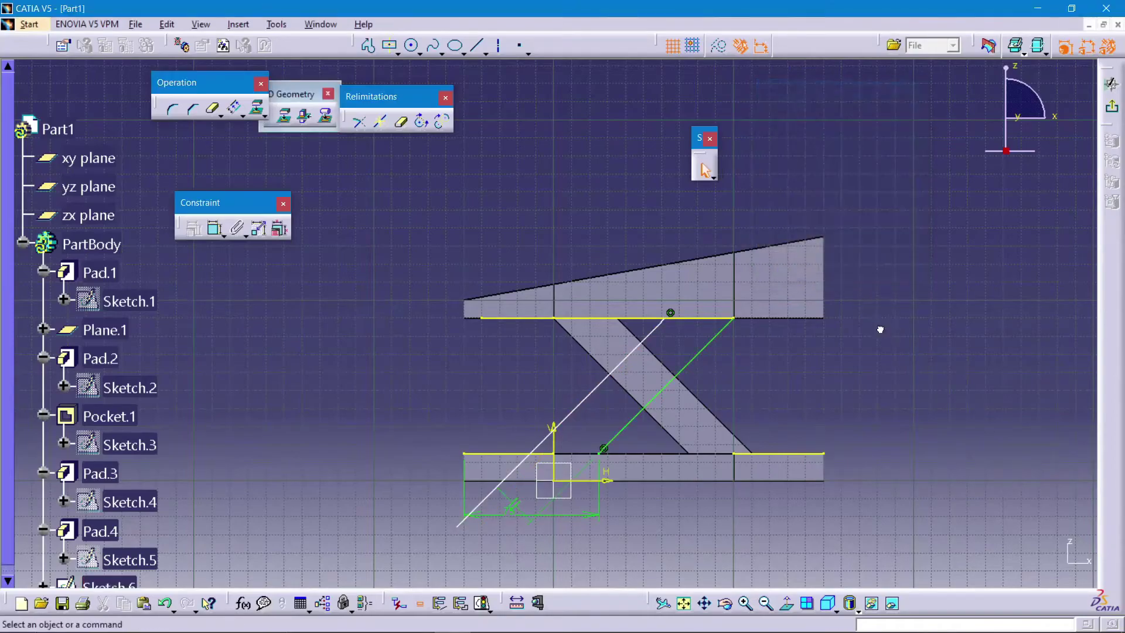
Set the distance between the two diagonals to 25.
{"action": "left_click", "coordinate": [214, 228]}
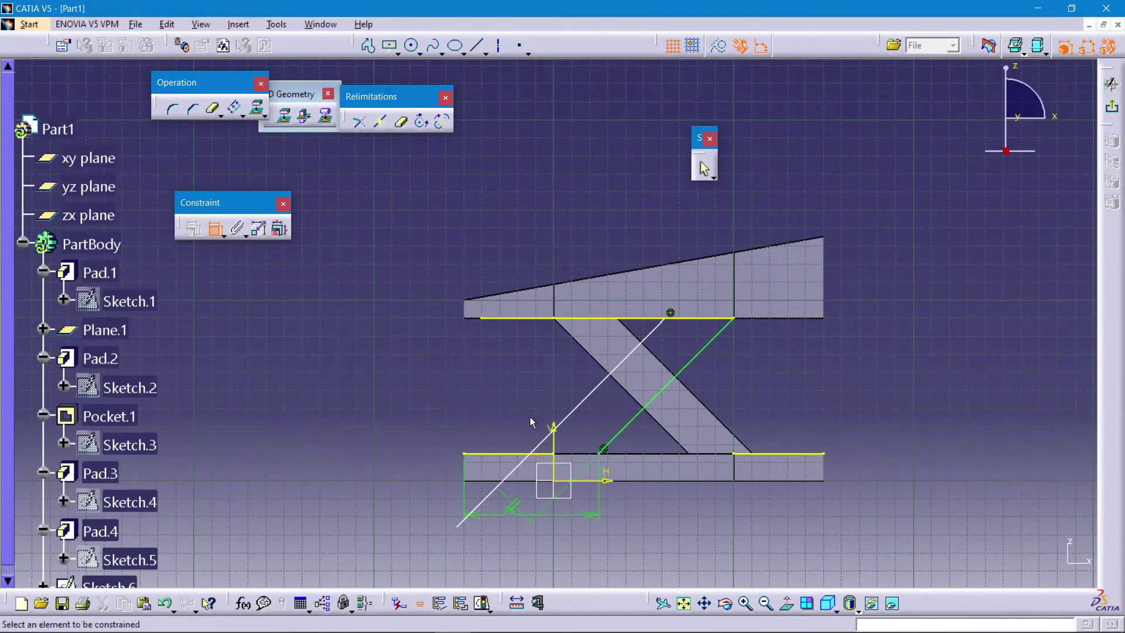
{"action": "left_click", "coordinate": [634, 420]}
{"action": "left_click", "coordinate": [587, 404]}
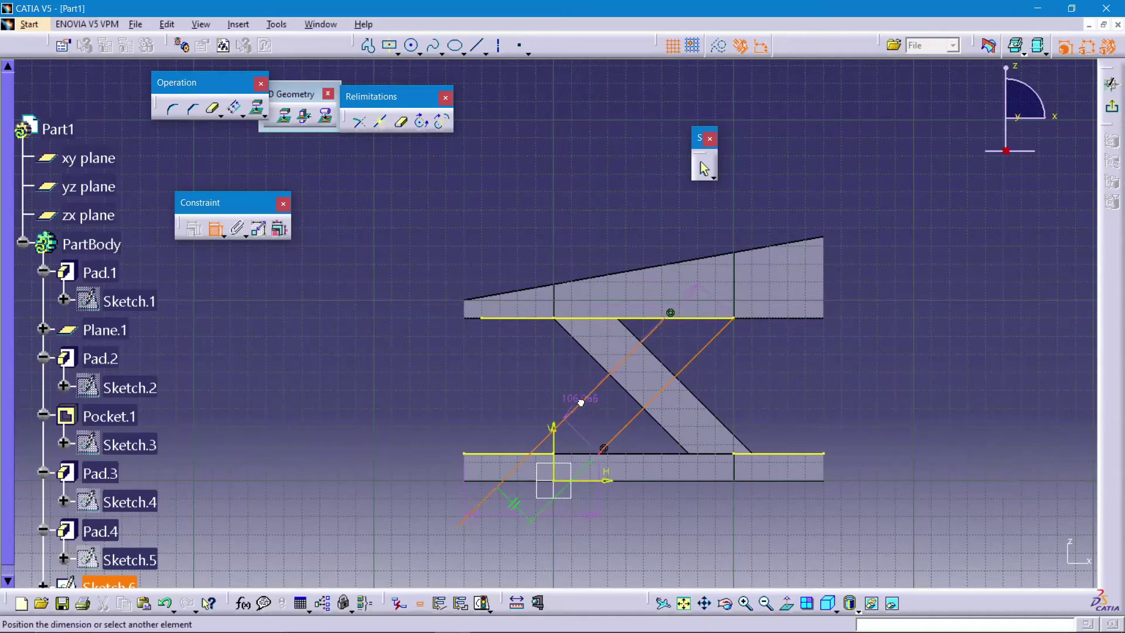
{"action": "double_click", "coordinate": [610, 407]}
{"action": "type", "text": "25"}
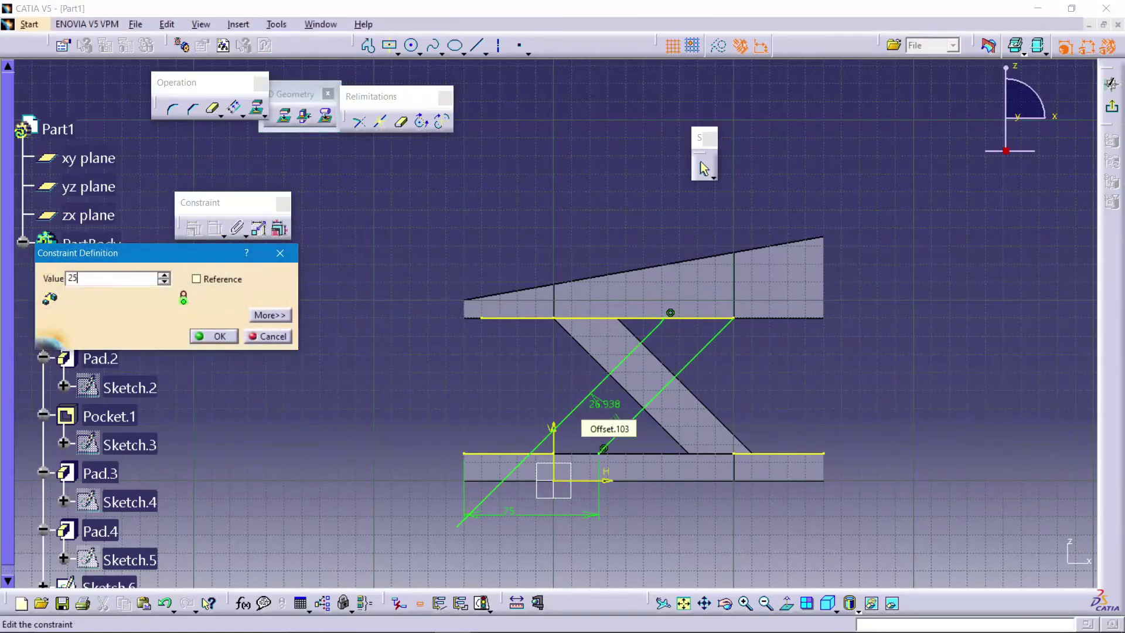
{"action": "key", "text": "Return"}
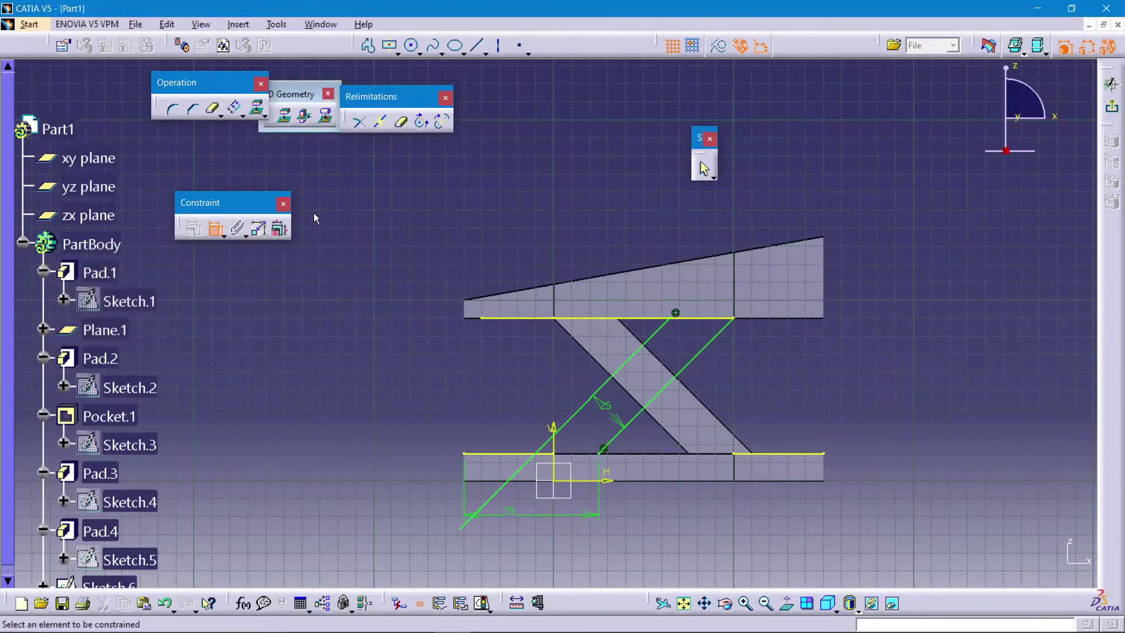
{"action": "left_click", "coordinate": [285, 115]}
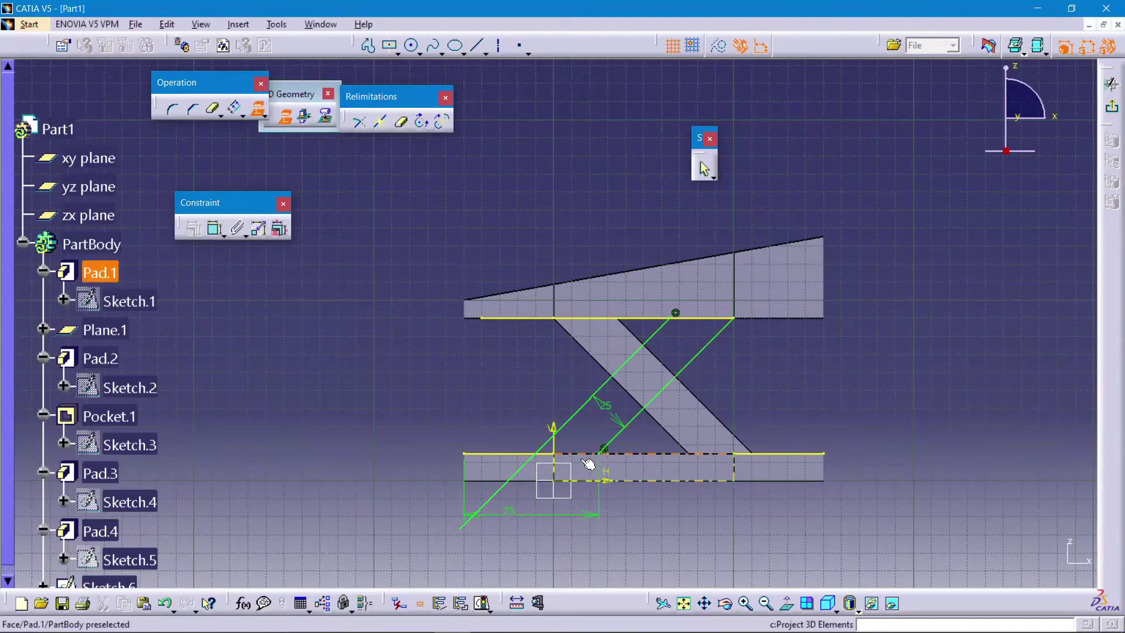
Project the lower plate's top edge, trim excess edge segments to close the strut, and exit the sketch.
{"action": "left_click", "coordinate": [586, 454]}
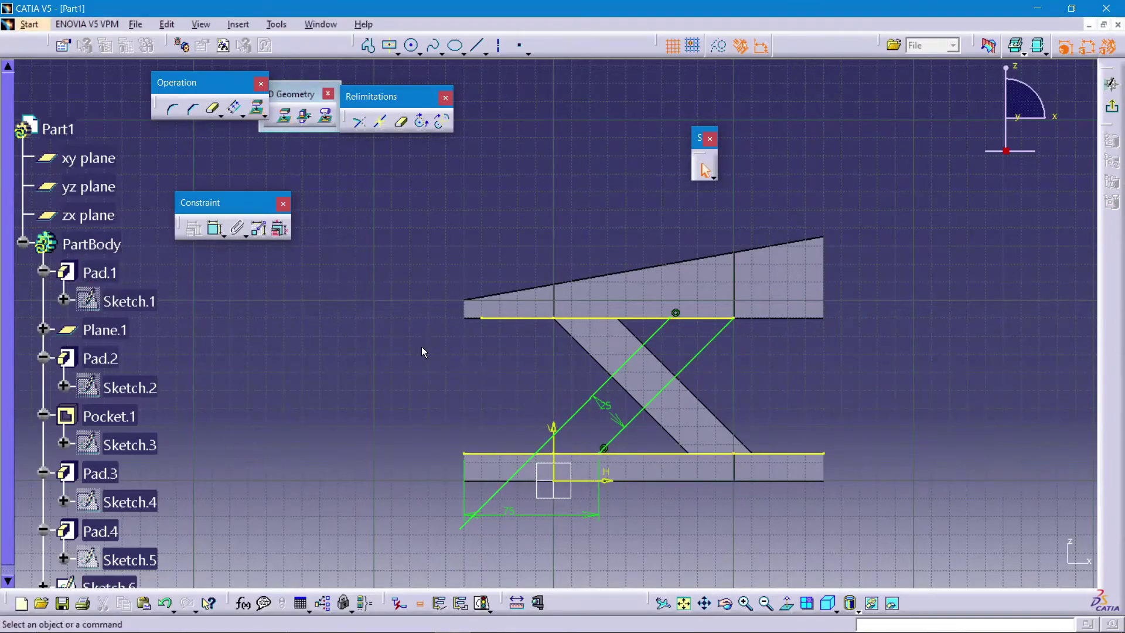
{"action": "left_click", "coordinate": [401, 121]}
{"action": "left_click", "coordinate": [498, 322]}
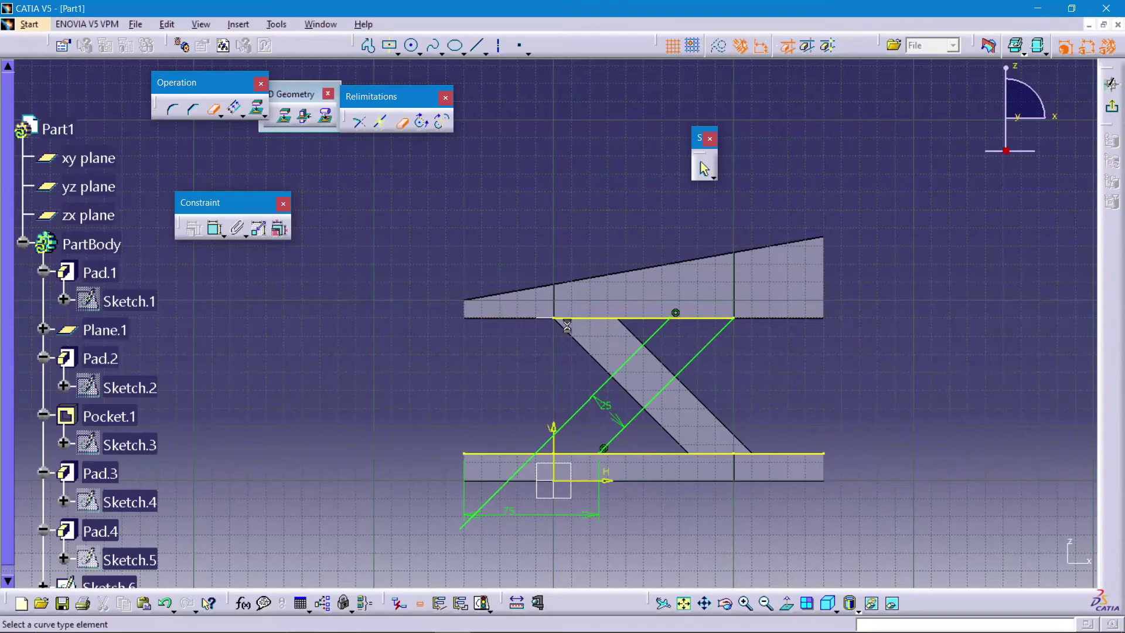
{"action": "left_click", "coordinate": [504, 452]}
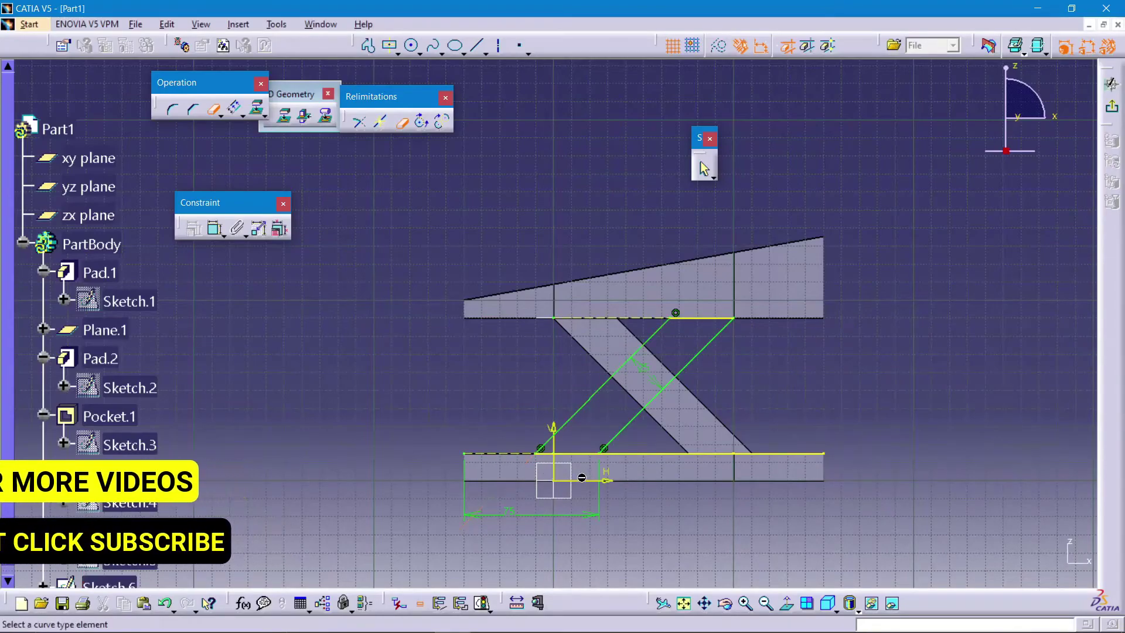
{"action": "left_click", "coordinate": [650, 454]}
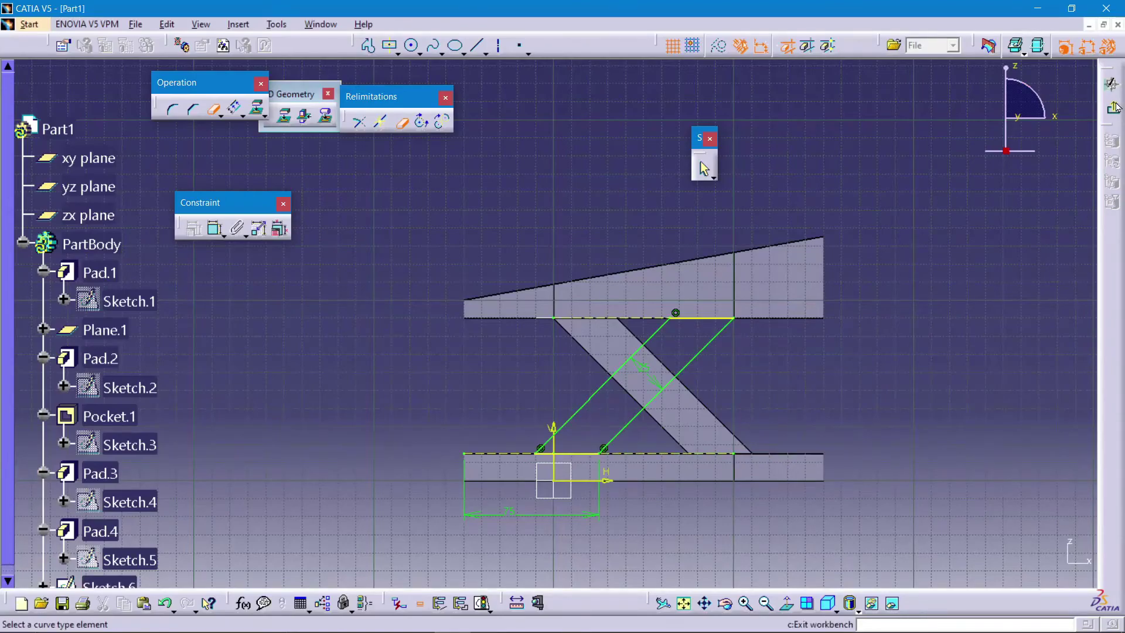
{"action": "left_click", "coordinate": [1112, 107]}
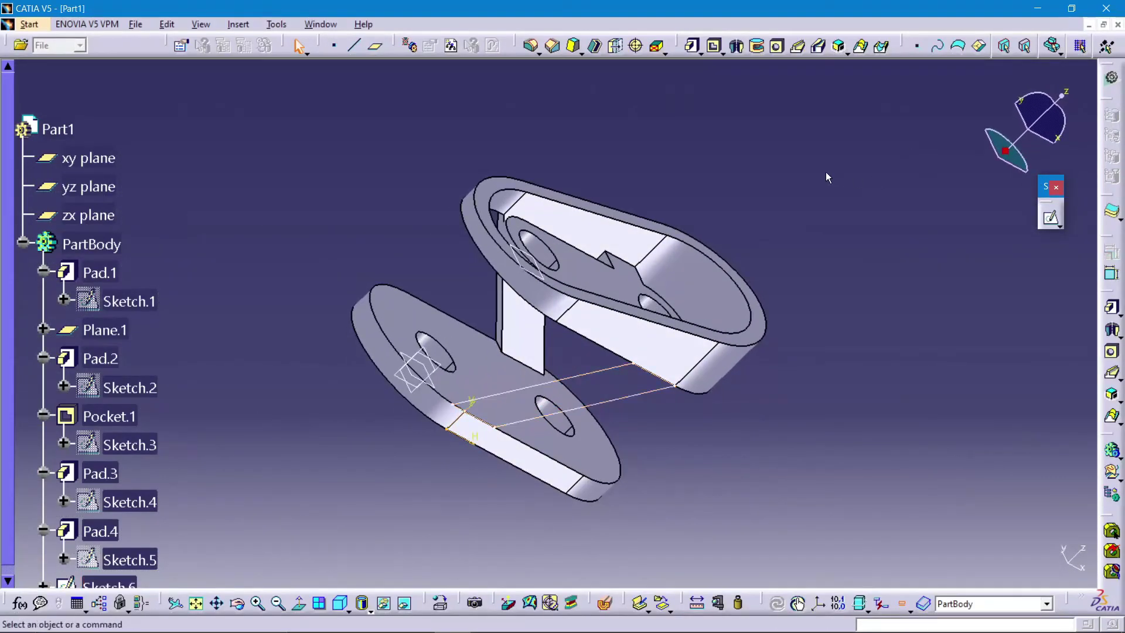
Pad Sketch.6 by 10 mm into Pad.5, the second diagonal strut.
{"action": "left_click", "coordinate": [691, 46]}
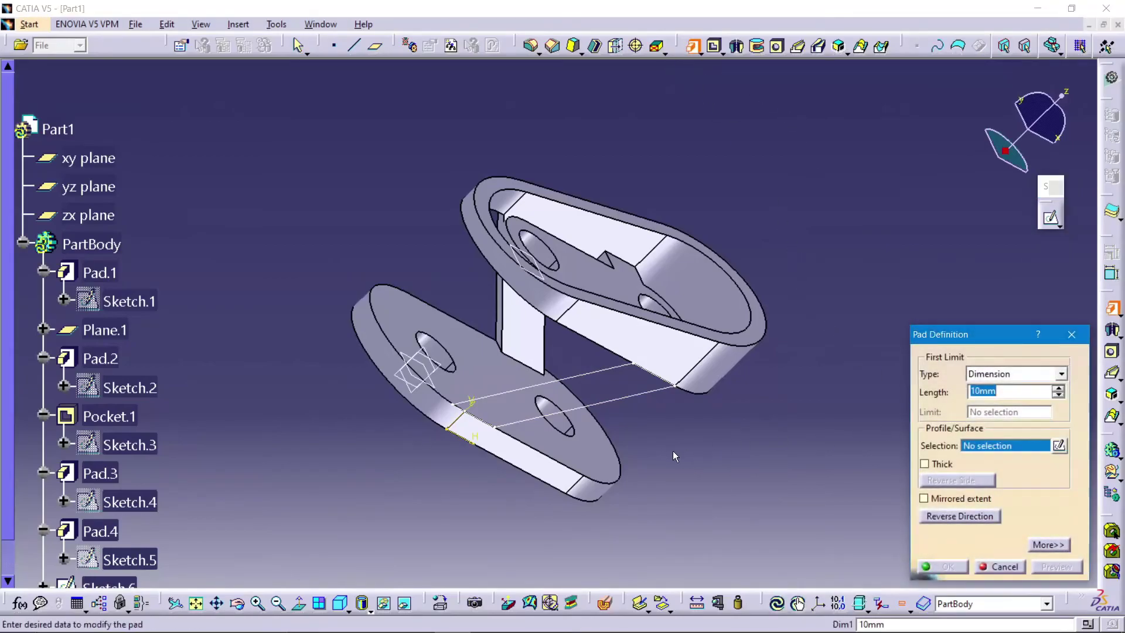
{"action": "left_click", "coordinate": [636, 405]}
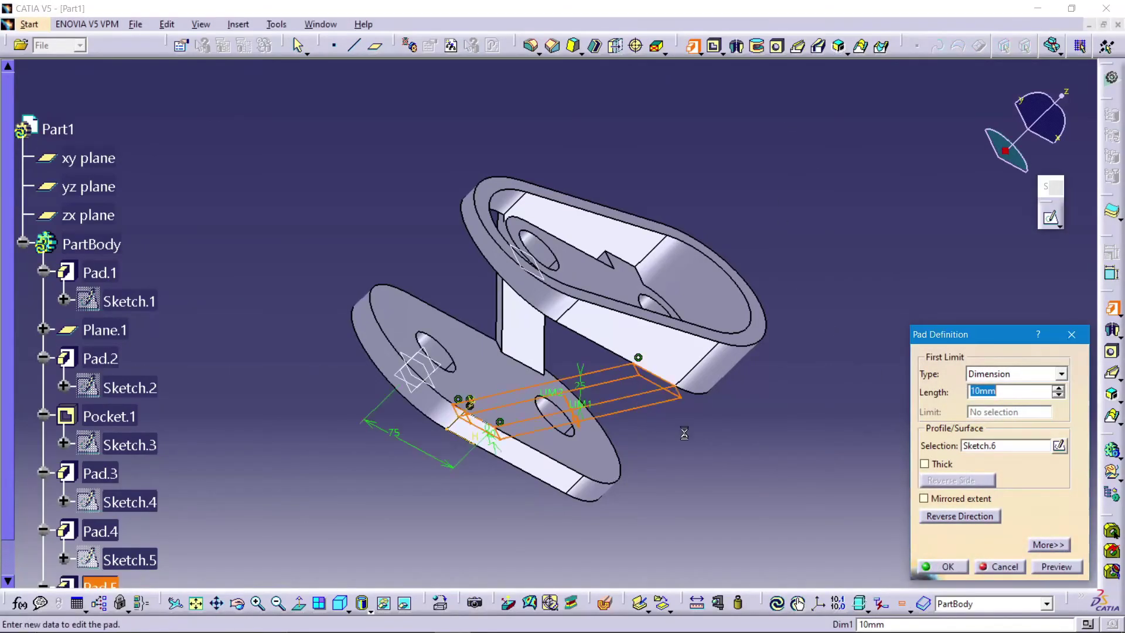
{"action": "left_click", "coordinate": [960, 515]}
{"action": "left_click", "coordinate": [943, 565]}
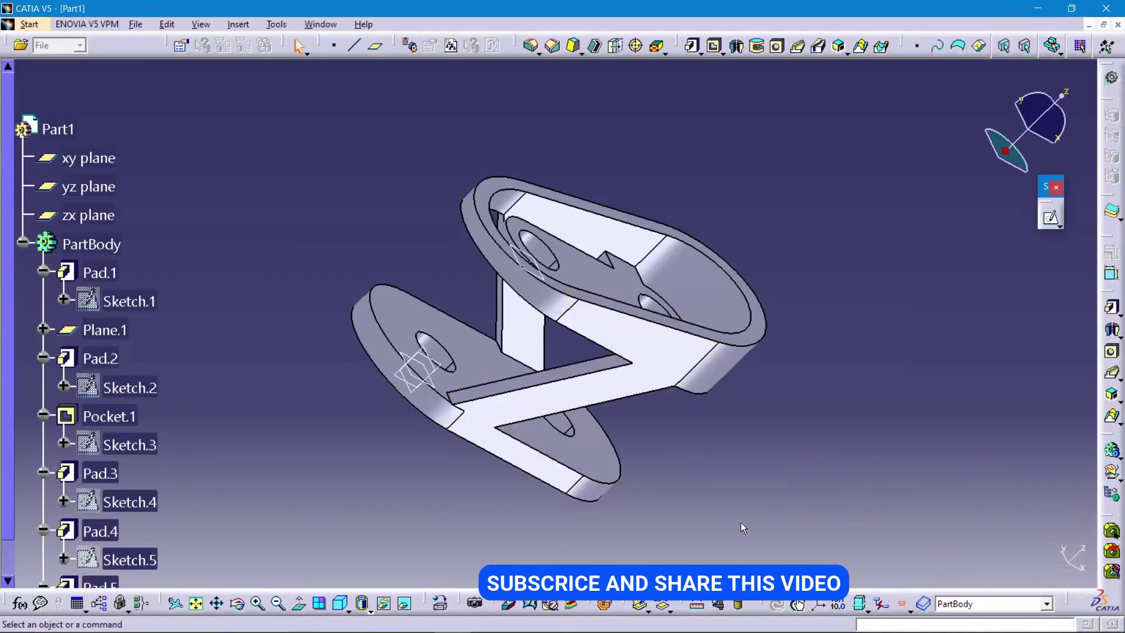
{"action": "middle_click_drag", "start_coordinate": [429, 507], "coordinate": [555, 589]}
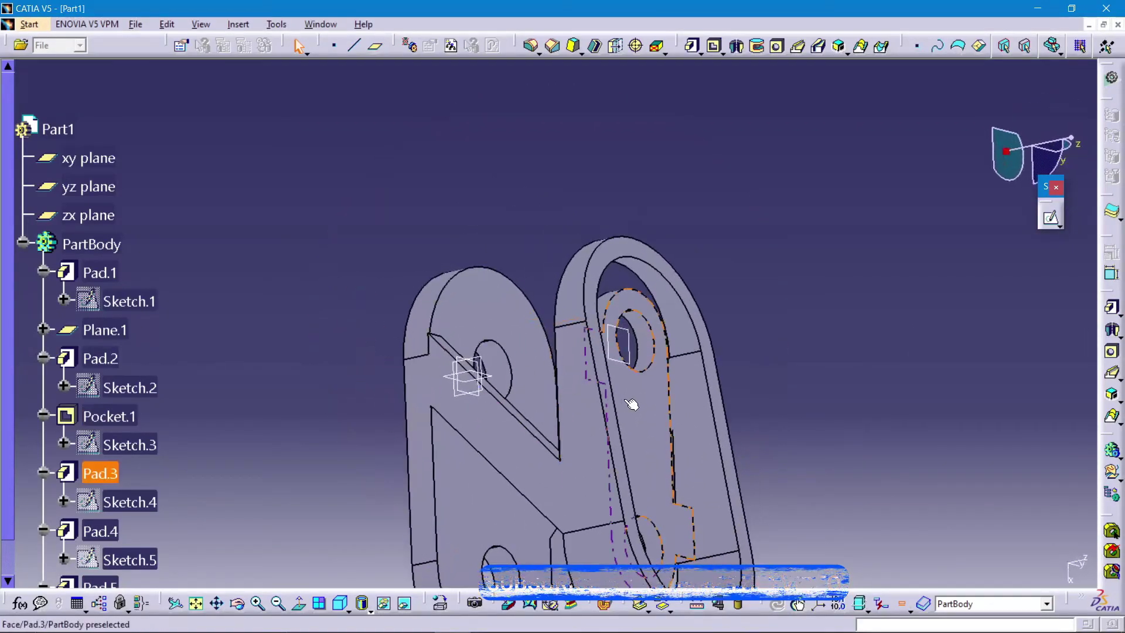
Switch to isometric view, zoom out, and hide Plane.1.
{"action": "left_click", "coordinate": [340, 602]}
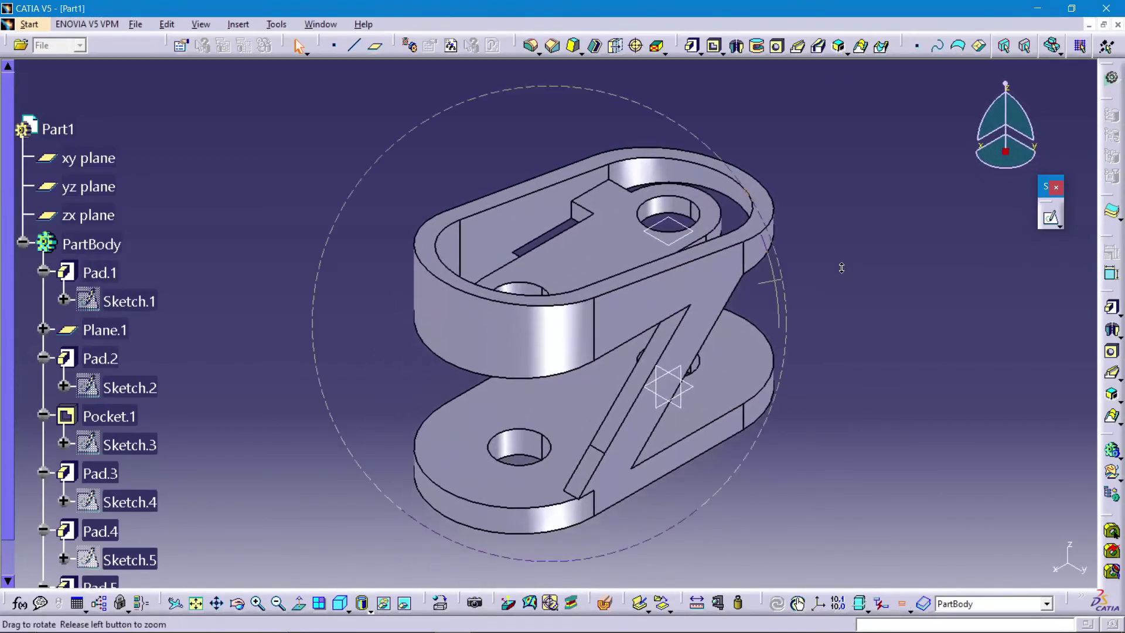
{"action": "key", "text": "ctrl+Page_Down"}
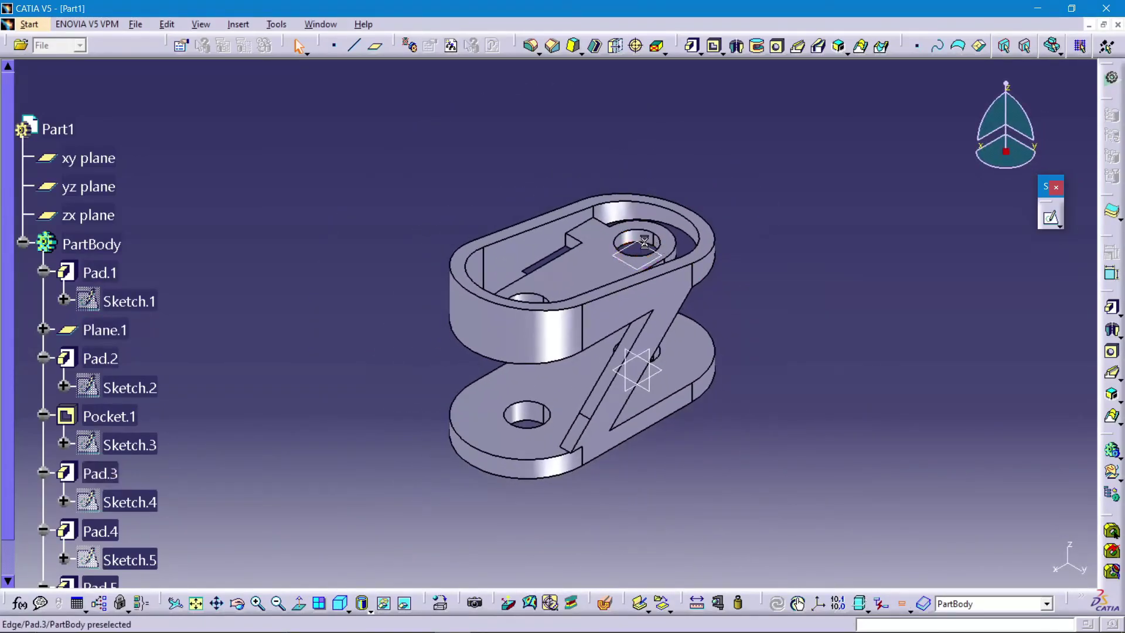
{"action": "right_click", "coordinate": [646, 246]}
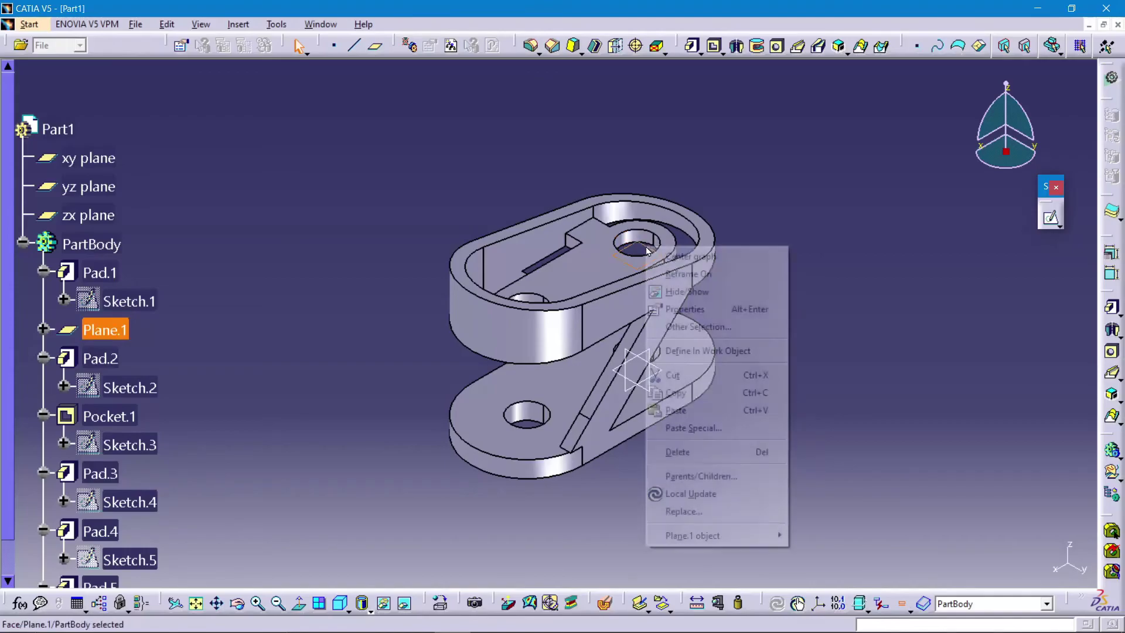
{"action": "left_click", "coordinate": [708, 292]}
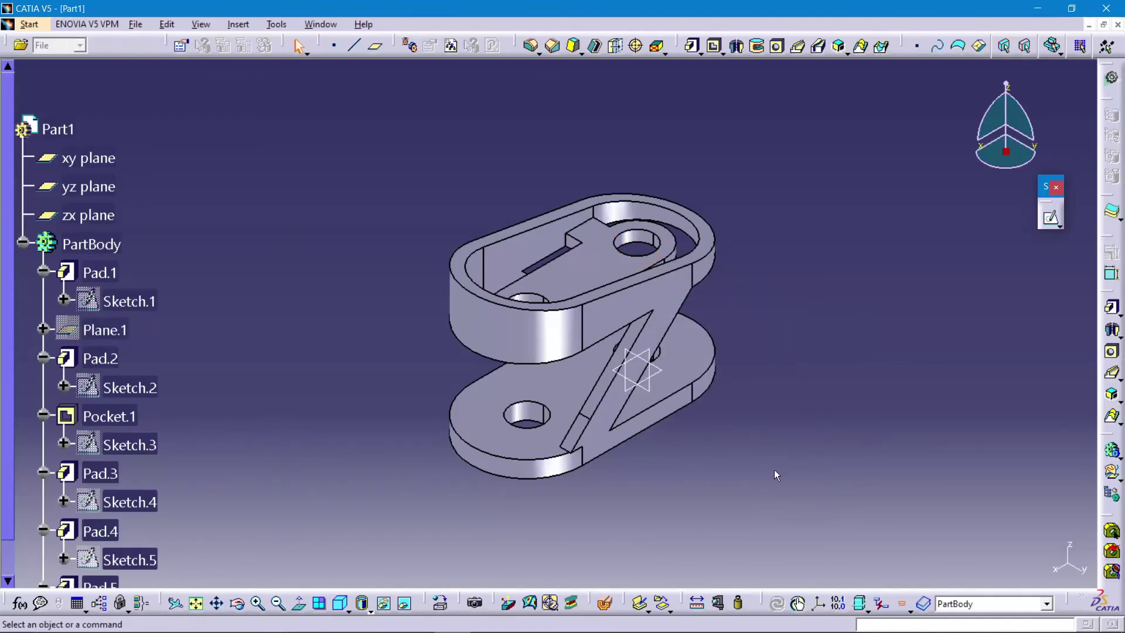
Check the part in top and front views, then return to isometric.
{"action": "left_click", "coordinate": [362, 605]}
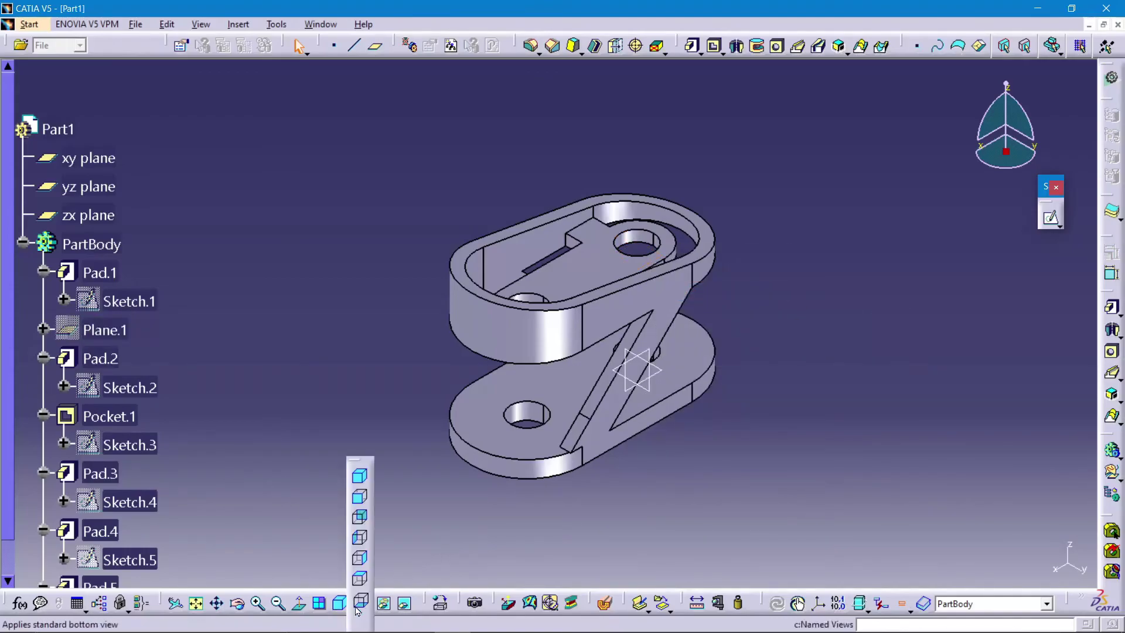
{"action": "left_click", "coordinate": [368, 561]}
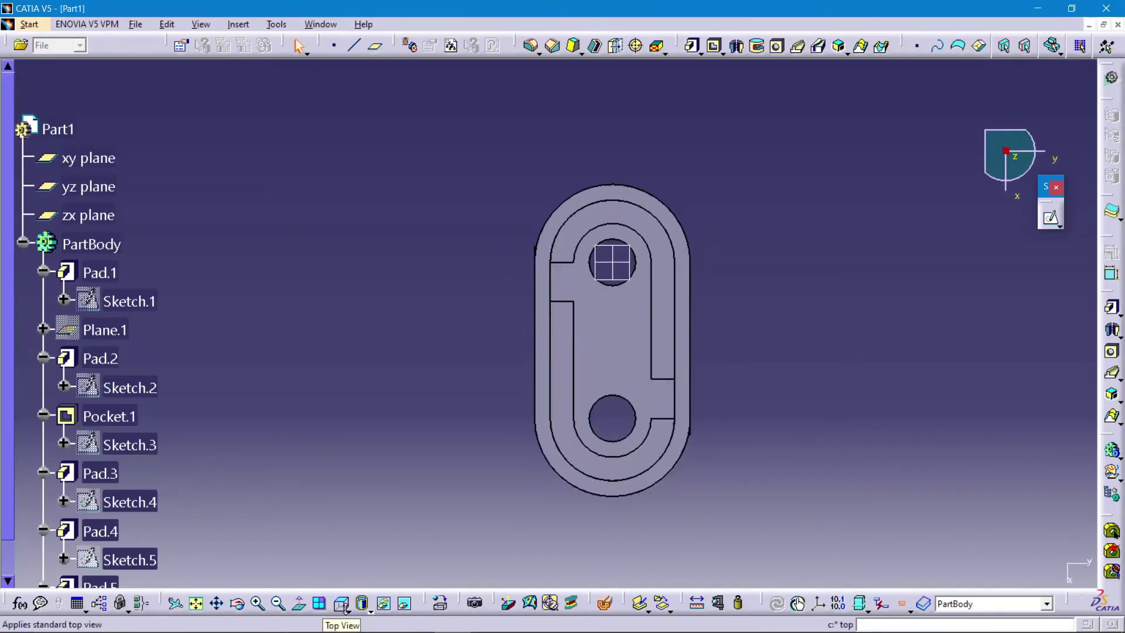
{"action": "left_click", "coordinate": [362, 604]}
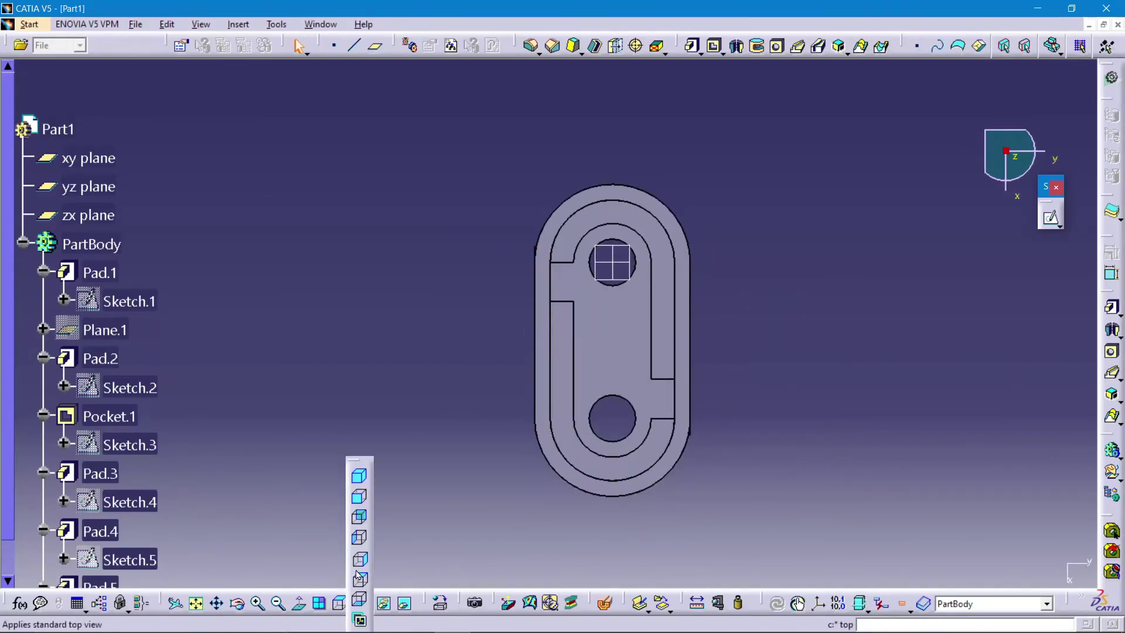
{"action": "left_click", "coordinate": [359, 499]}
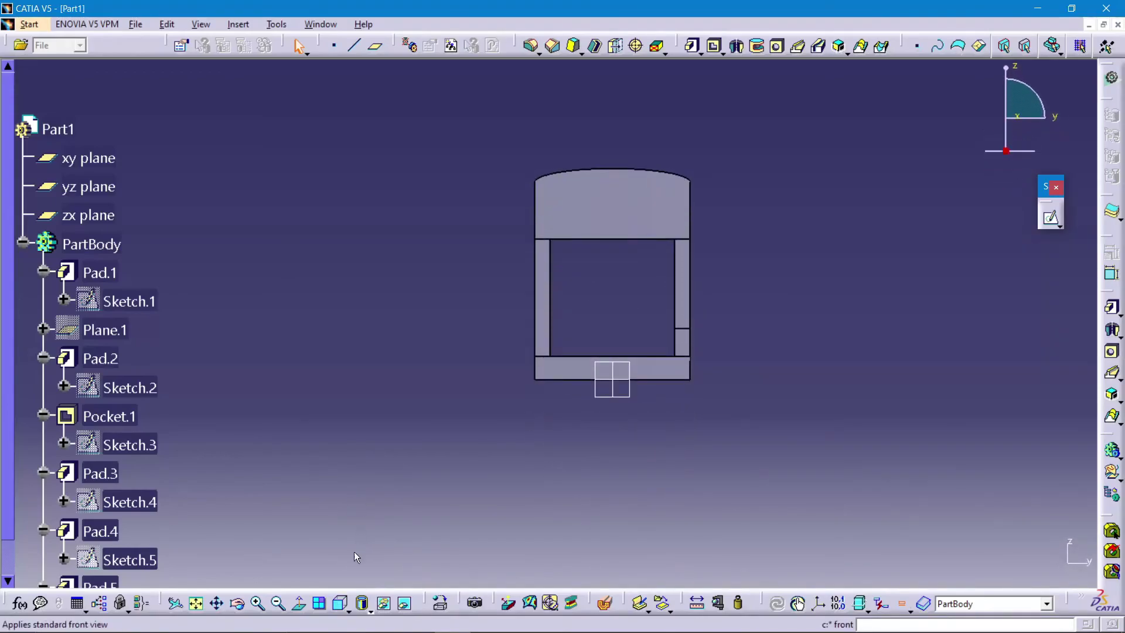
{"action": "left_click", "coordinate": [345, 609]}
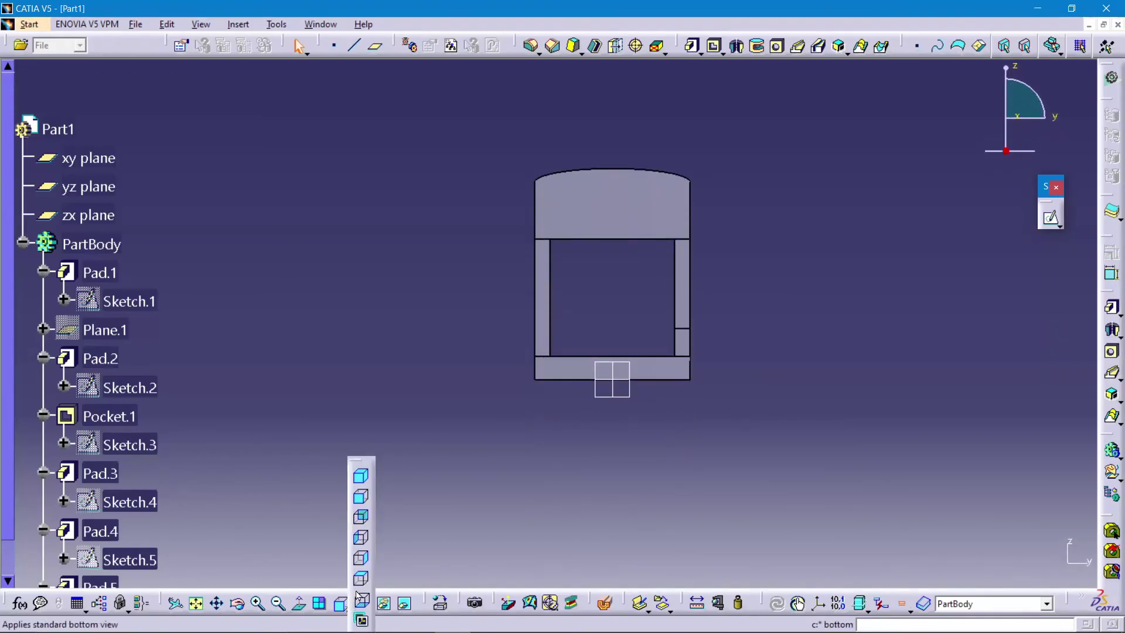
{"action": "left_click", "coordinate": [362, 485]}
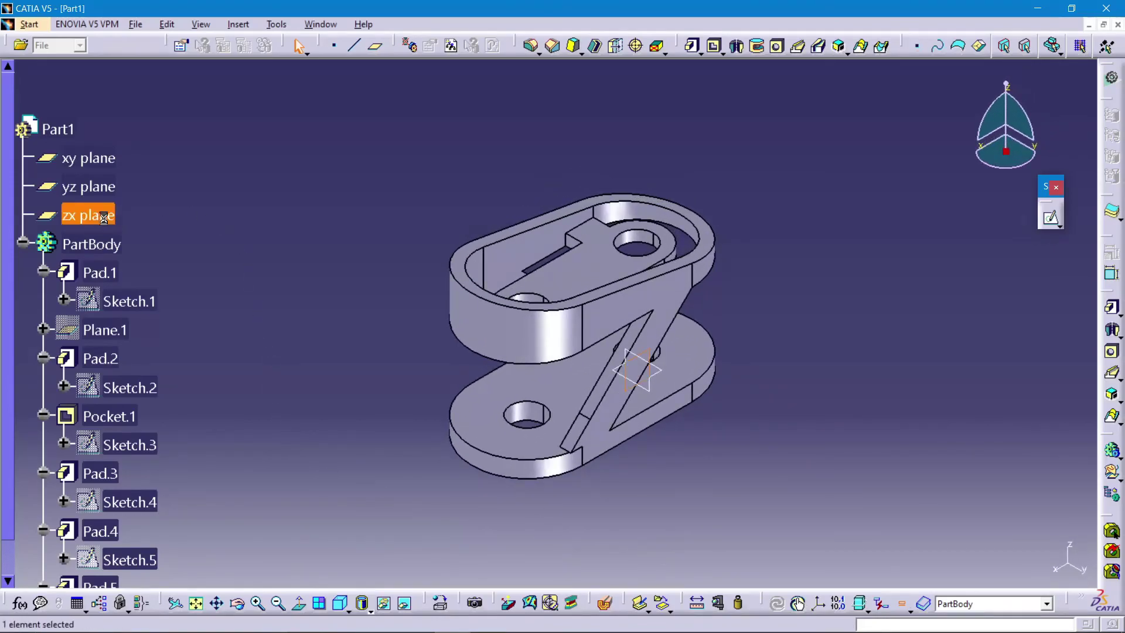
Hide the xy, yz and zx reference planes and recentre the part.
{"action": "left_click", "coordinate": [88, 187], "text": "ctrl"}
{"action": "left_click", "coordinate": [94, 158], "text": "ctrl"}
{"action": "right_click", "coordinate": [94, 158]}
{"action": "left_click", "coordinate": [175, 209]}
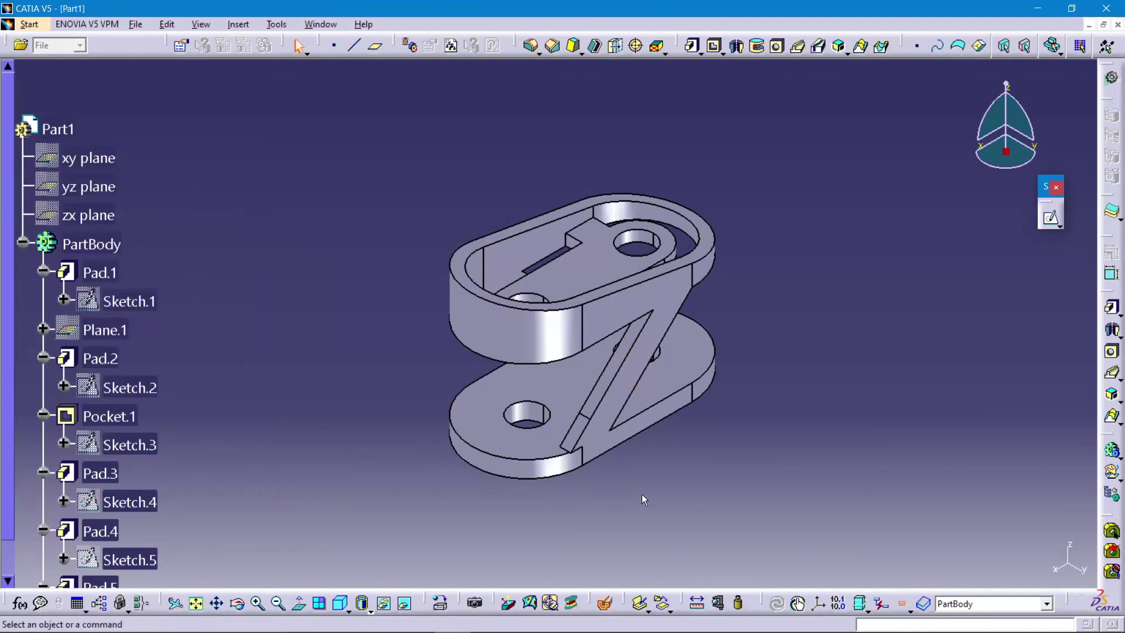
{"action": "mouse_move", "coordinate": [687, 477]}
{"action": "middle_mouse_down"}
{"action": "mouse_move", "coordinate": [767, 483]}
{"action": "mouse_move", "coordinate": [688, 484]}
{"action": "middle_mouse_up"}
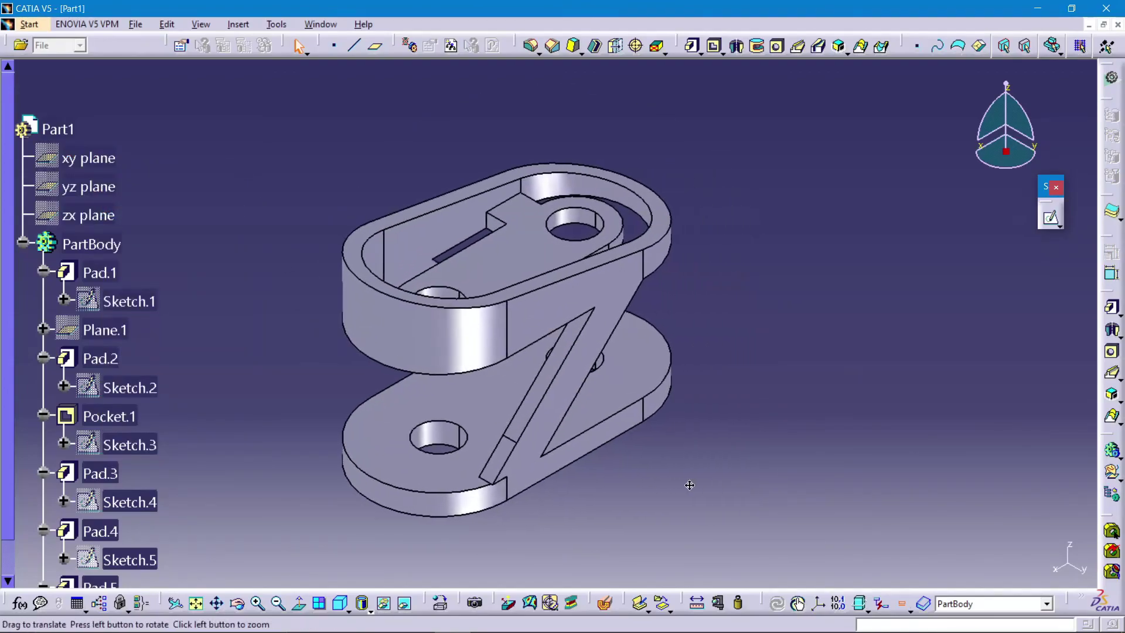